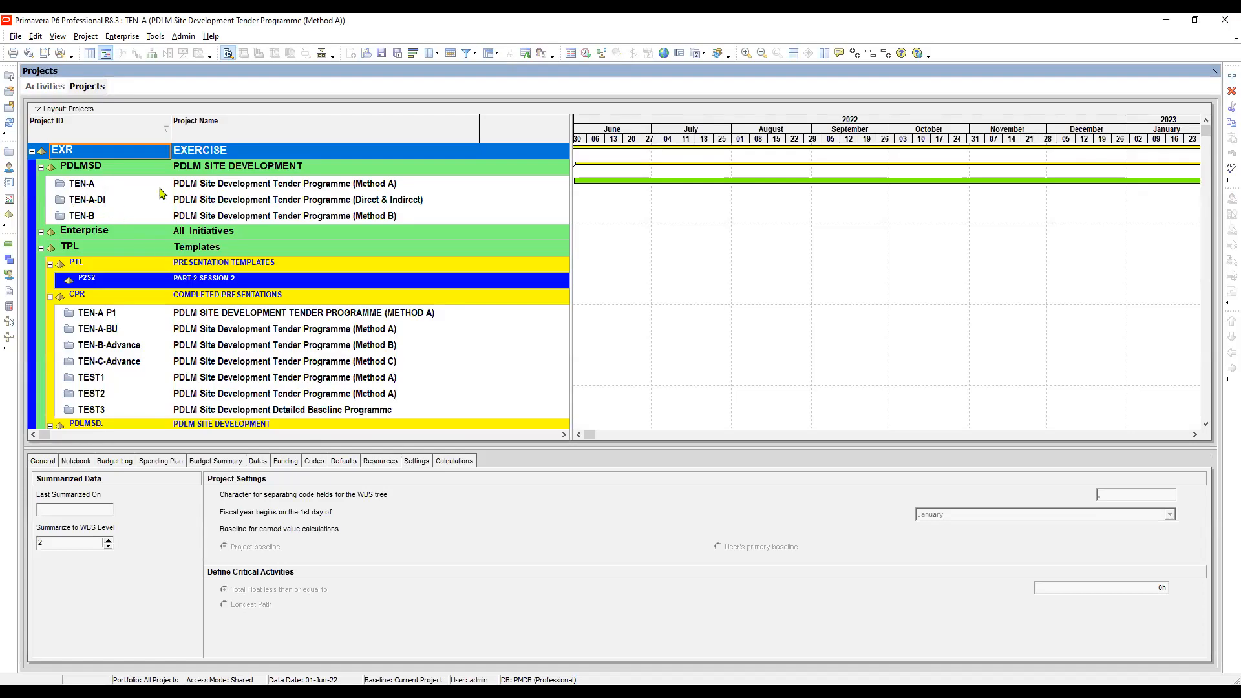
Duplicate the TEN-A project within PDLM SITE DEVELOPMENT, keeping all the available project and WBS copy options included.
click(139, 186)
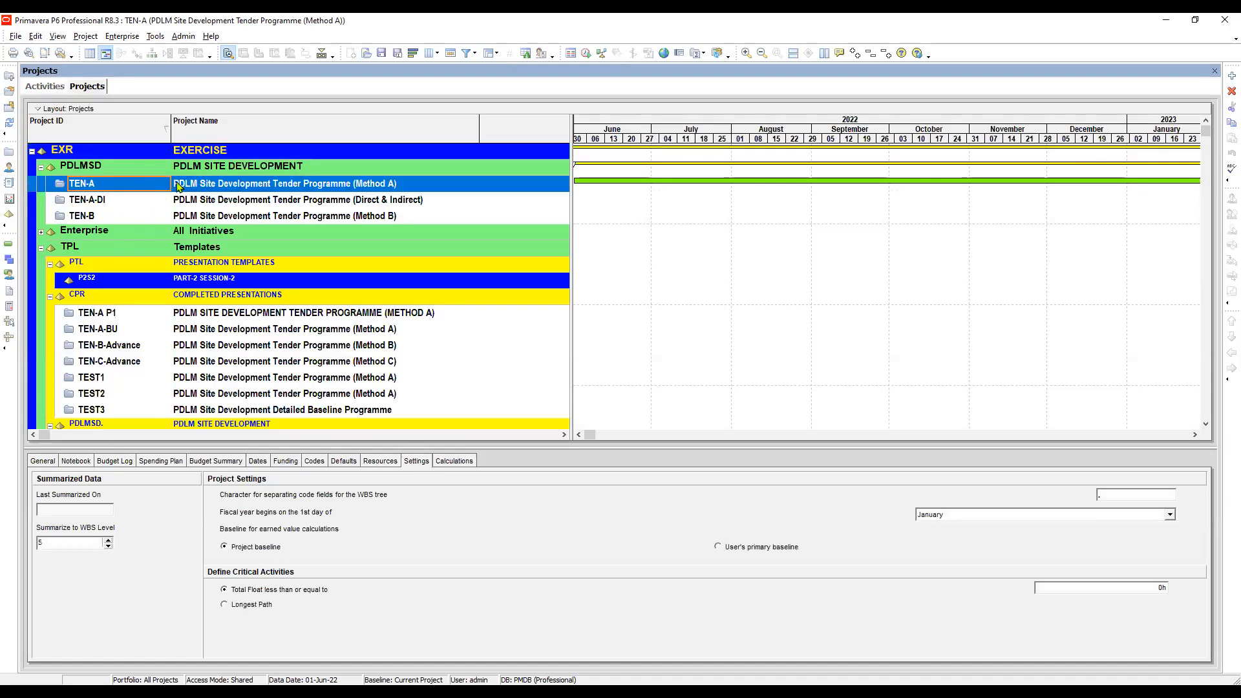
click(139, 185)
right_click(147, 186)
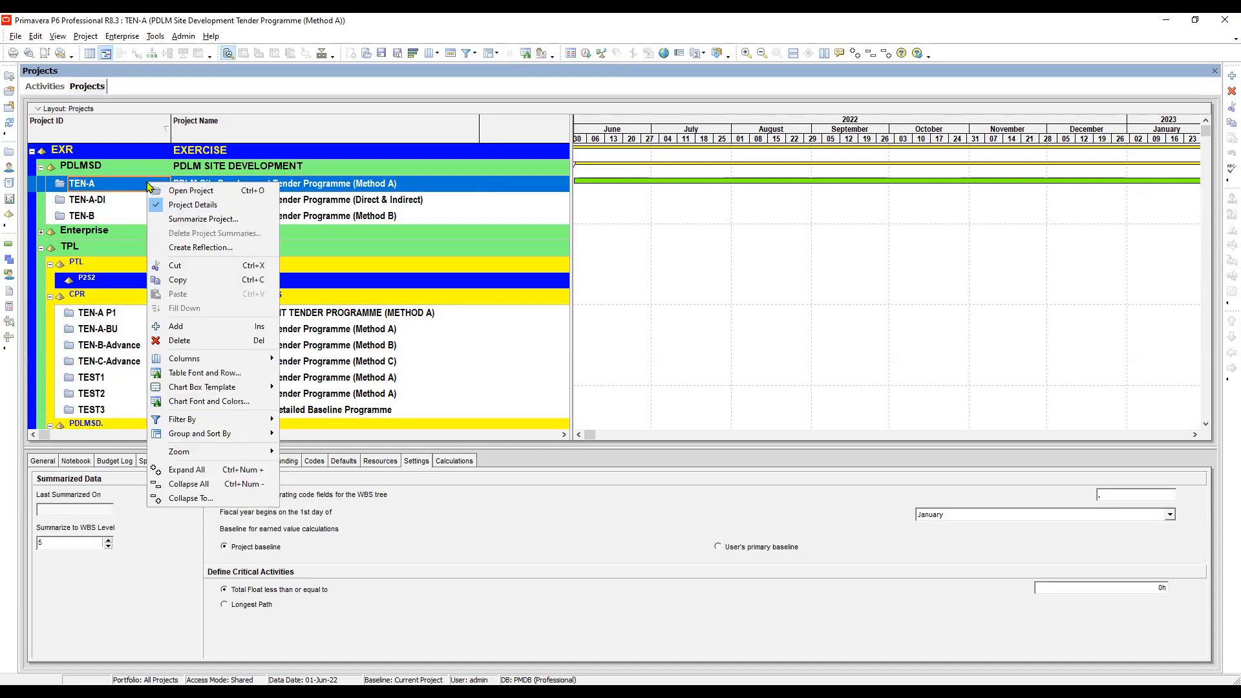
click(186, 286)
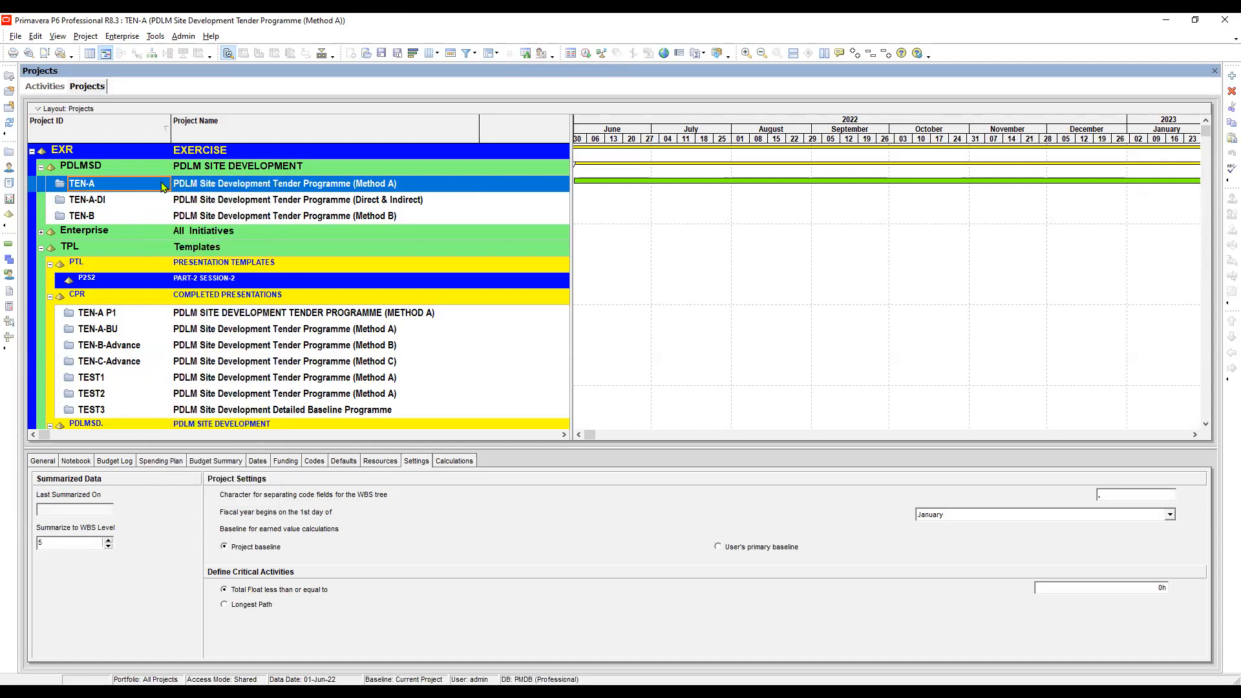
right_click(162, 186)
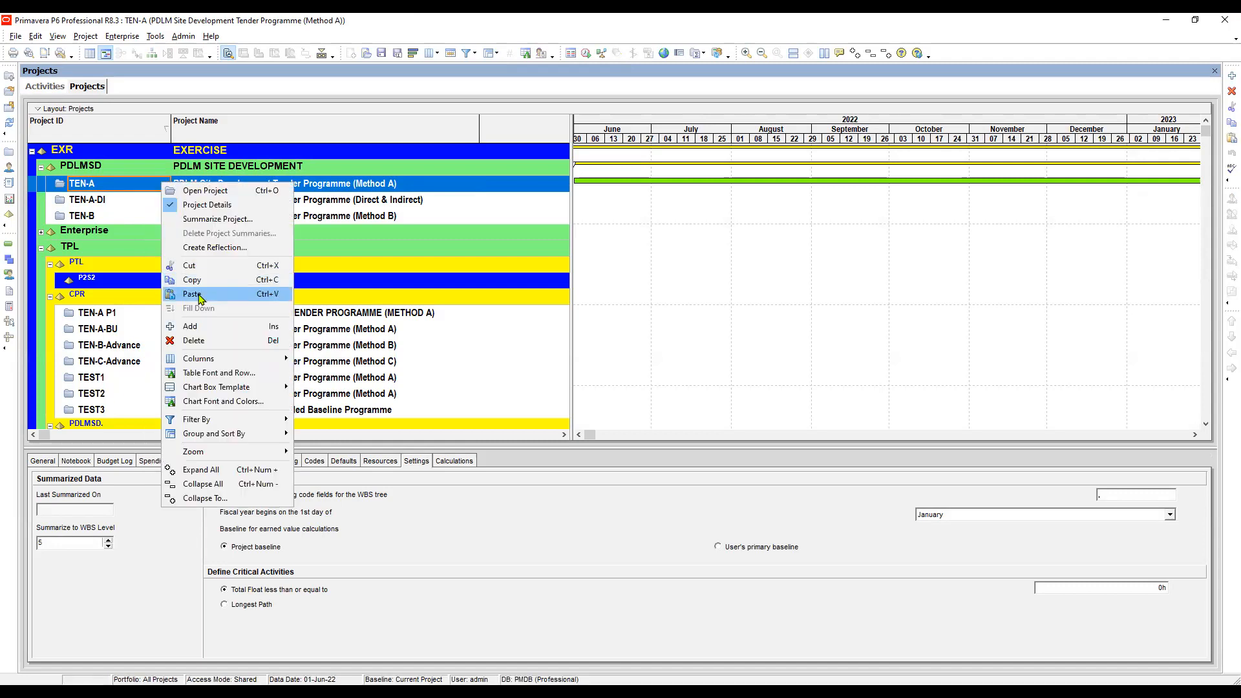
click(193, 294)
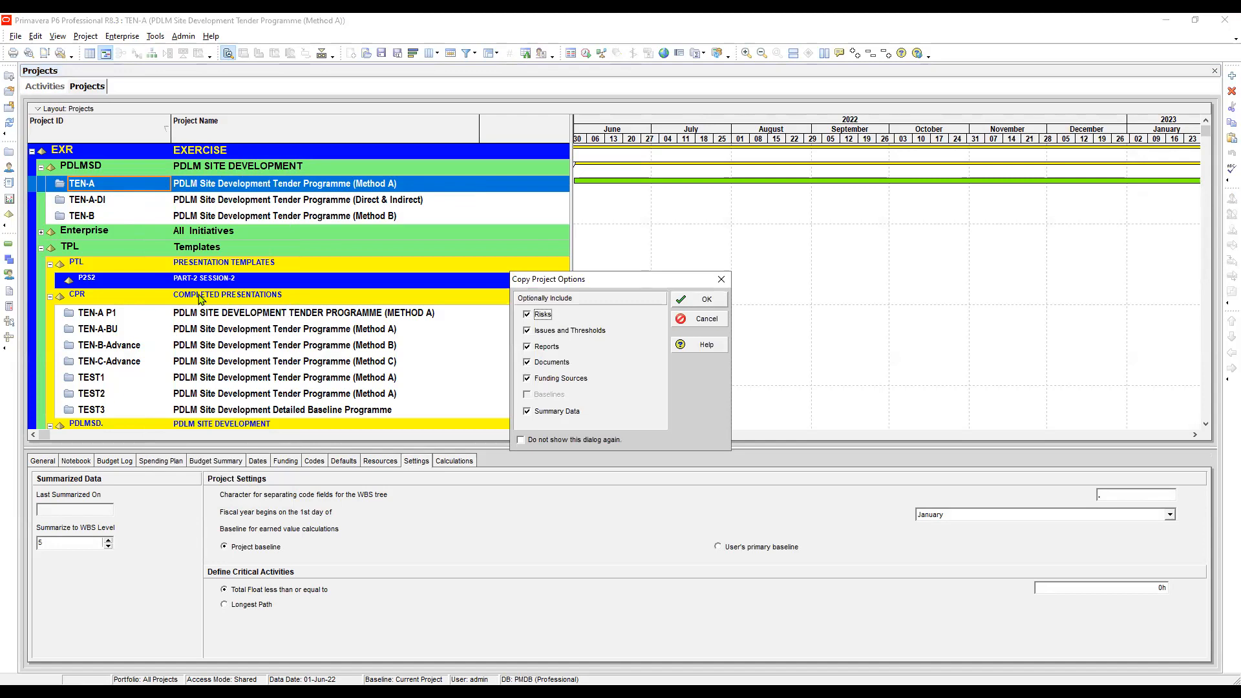
key(Return)
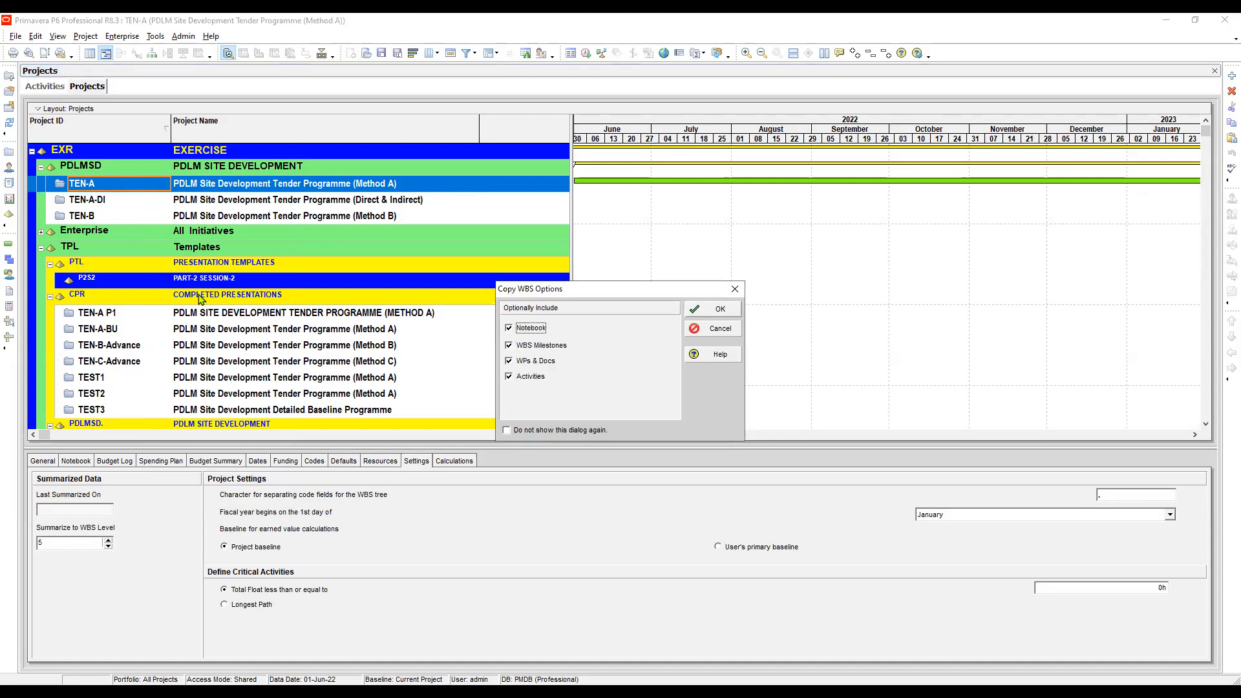
key(Return)
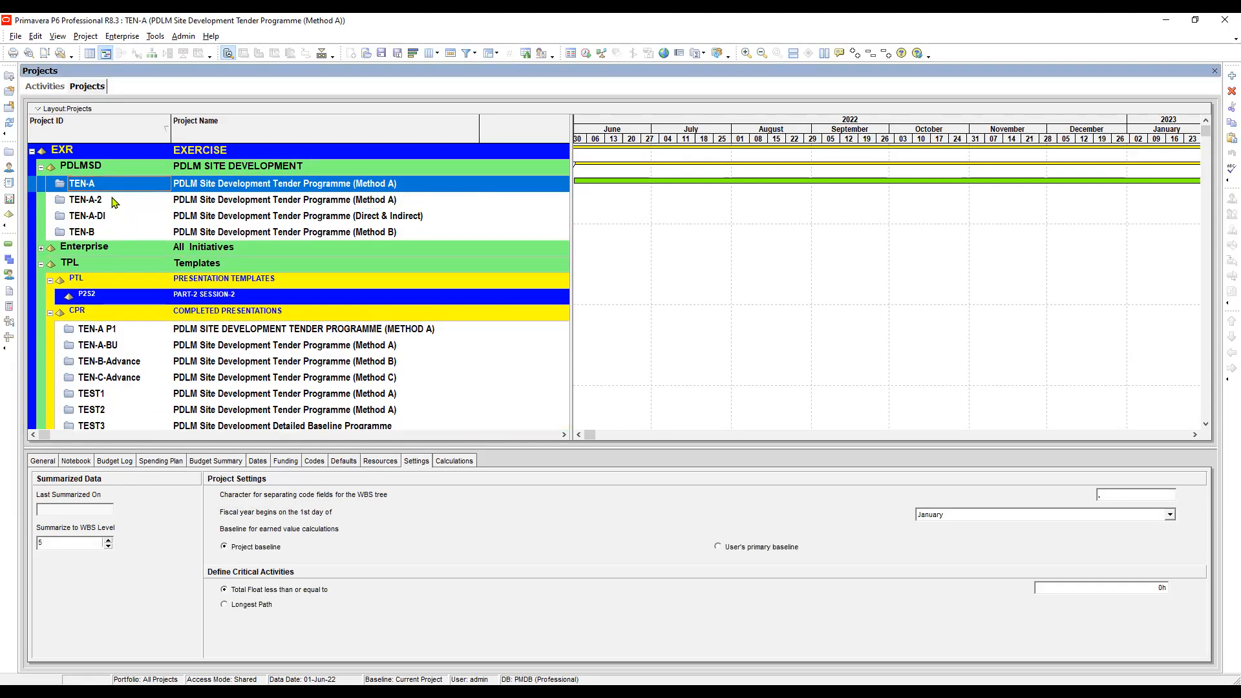
Change the project ID of the copied TEN-A-2 project to DBL.
click(113, 203)
click(115, 201)
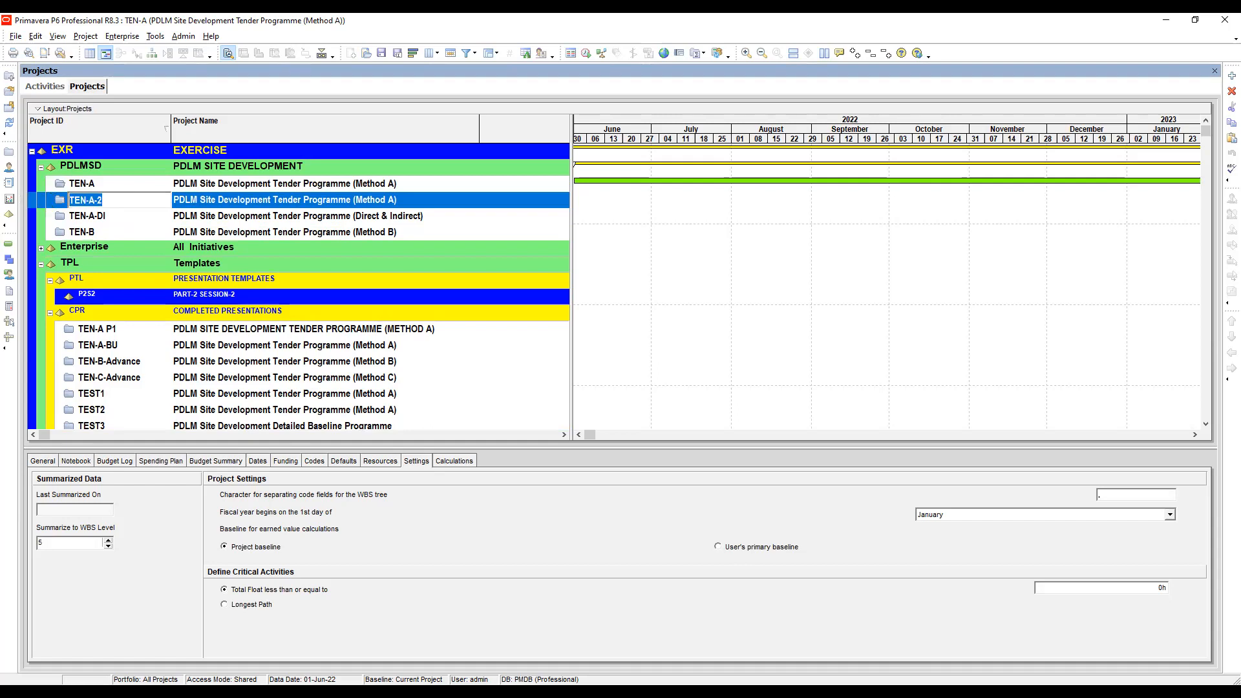
text(DBL)
Rename the TEN-A project as PDLM Site Development Detailed Baseline Programme.
click(254, 204)
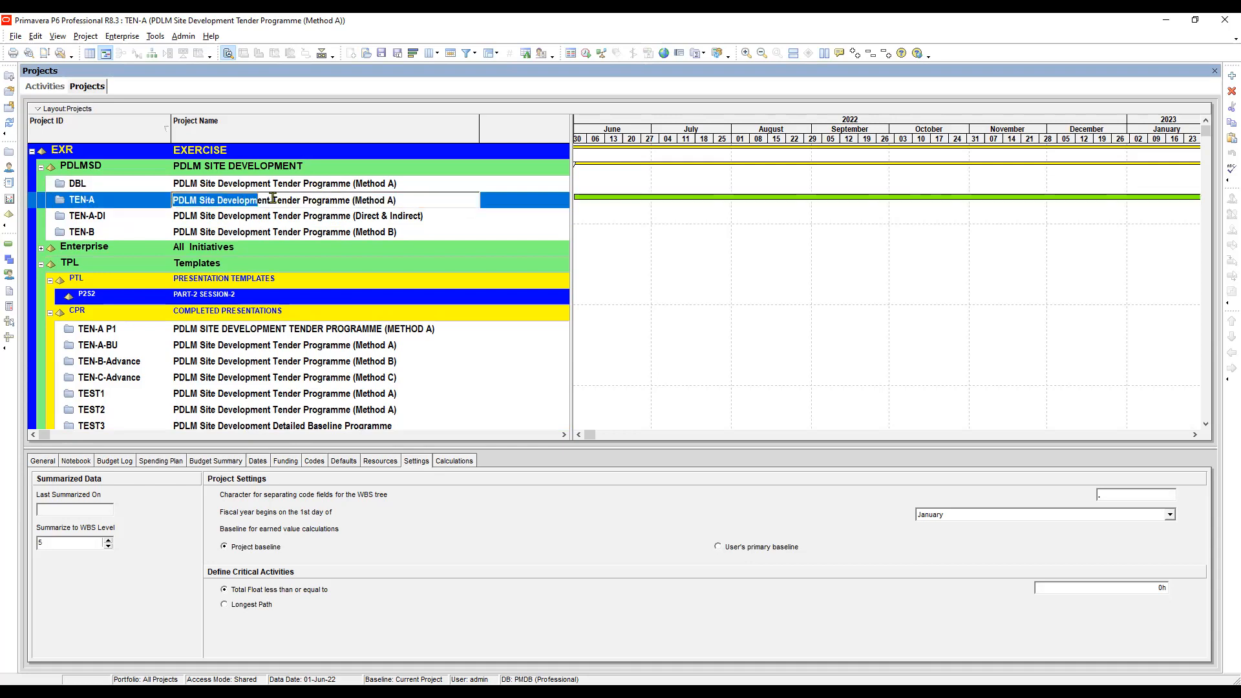
drag(272, 201, 433, 204)
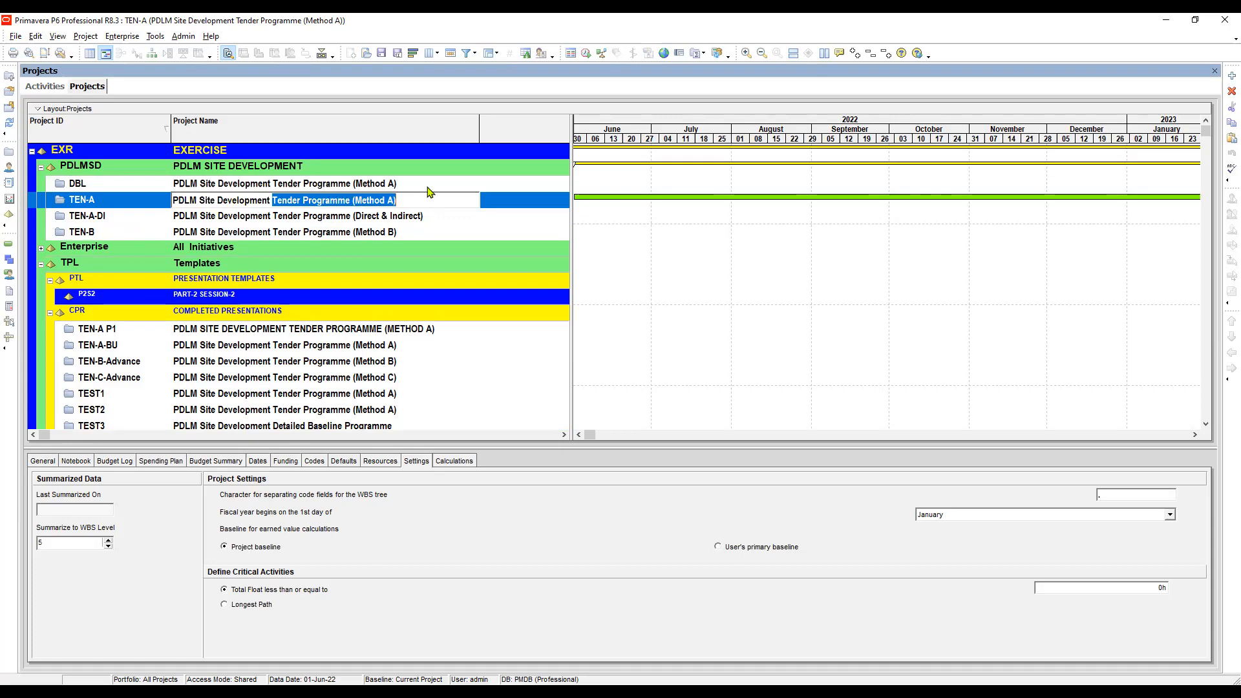
text(Detailed Base)
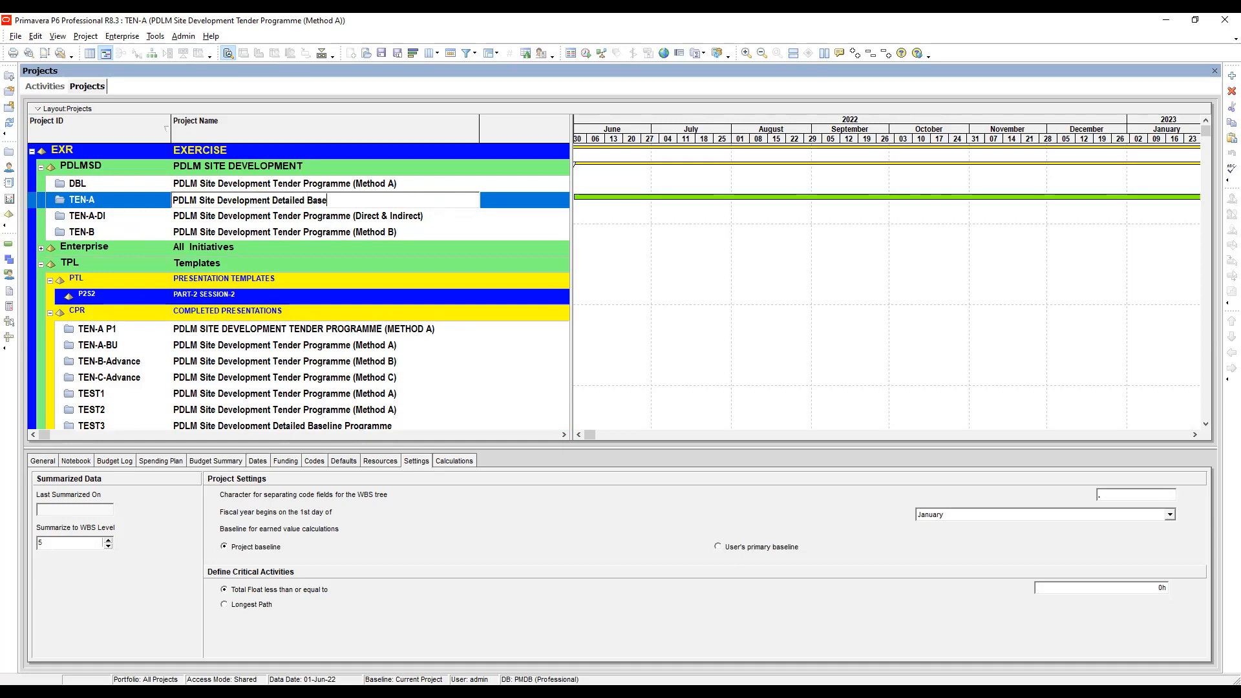
text(line Programme)
click(321, 222)
click(340, 202)
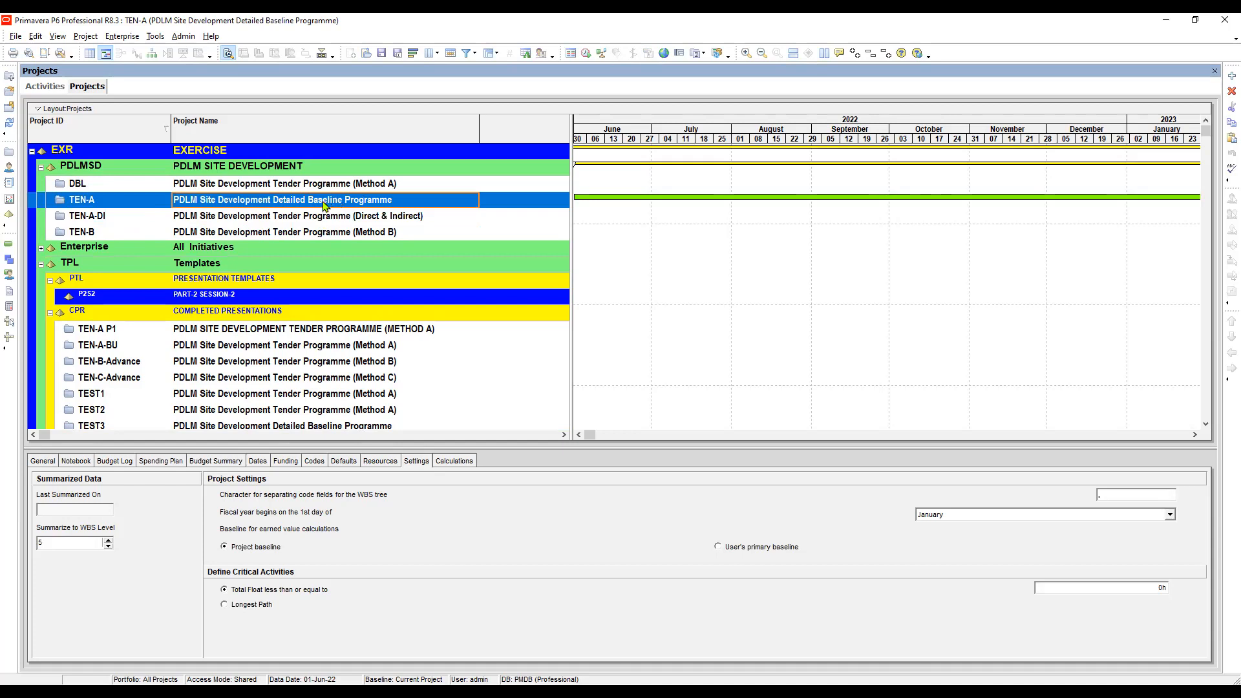
Copy "Detailed Baseline Programme" from TEN-A's name over the tender wording in DBL's name, making it PDLM Site Development Detailed Baseline Programme.
click(396, 205)
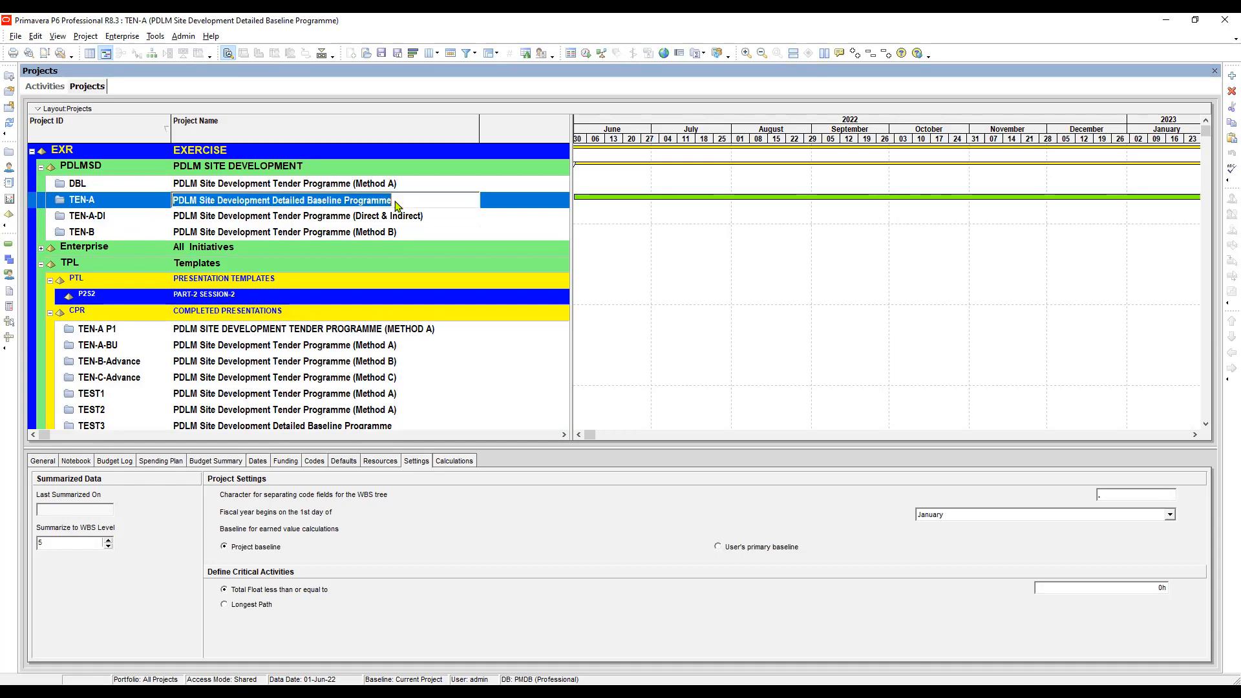
drag(270, 199, 417, 200)
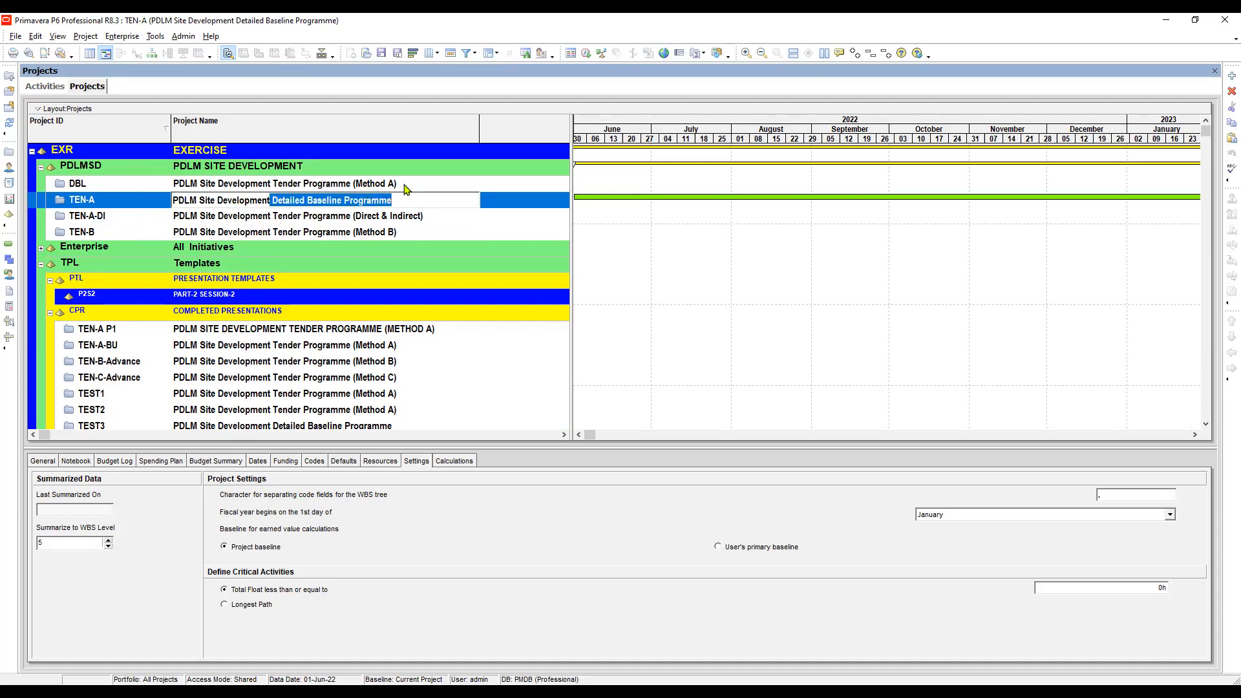
click(388, 185)
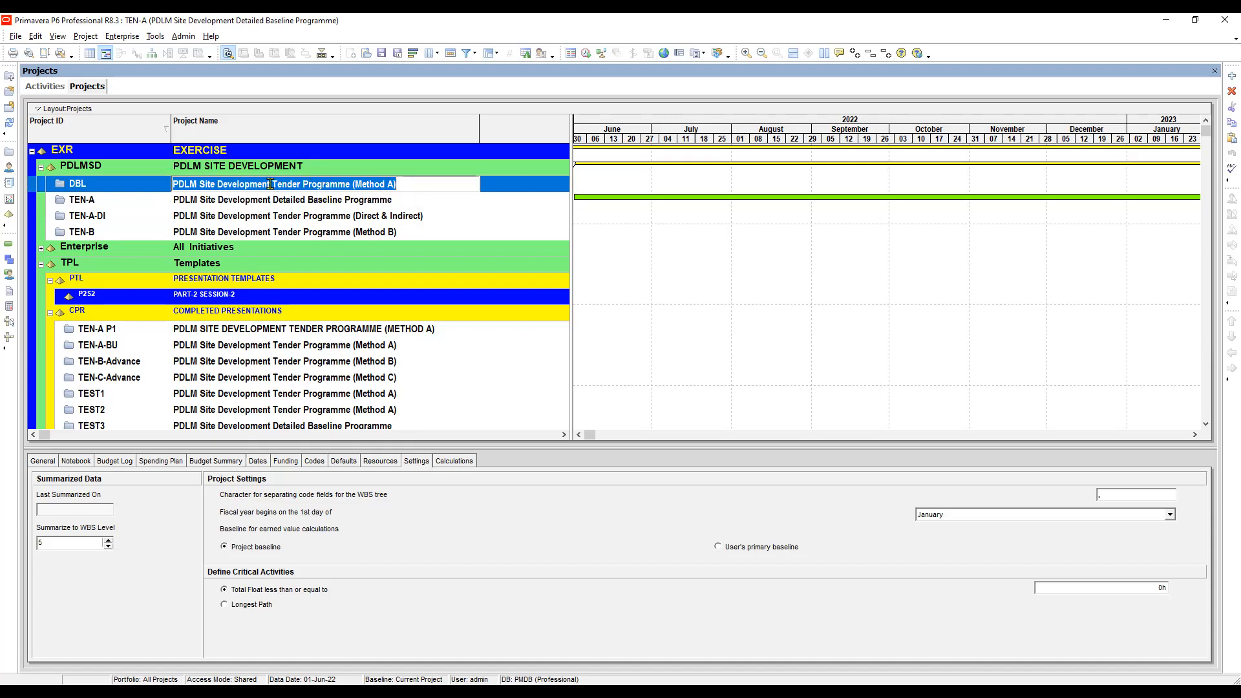
drag(270, 185, 421, 183)
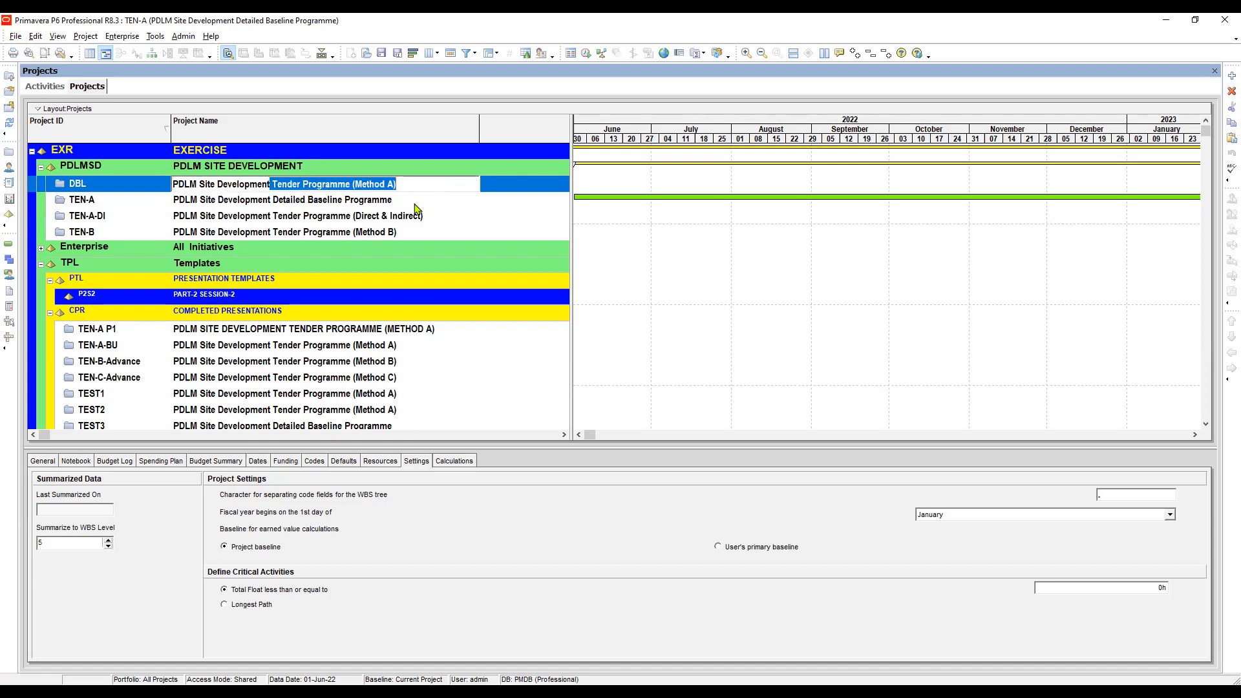
key(ctrl+v)
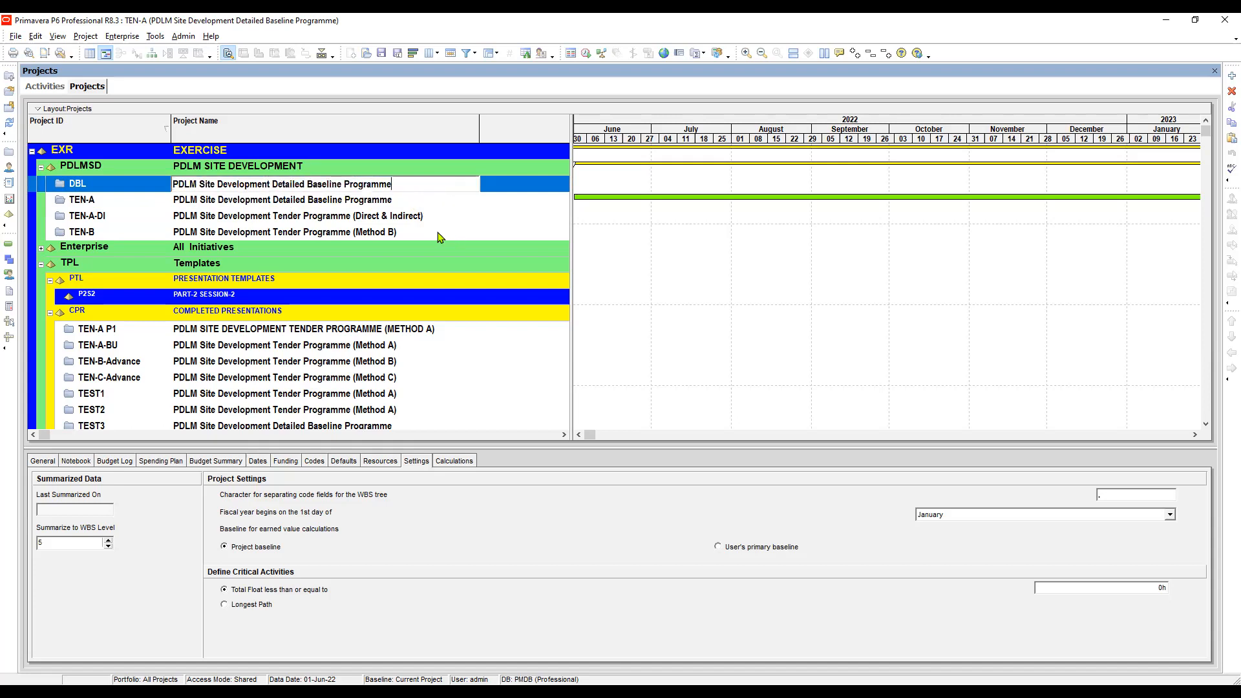
click(375, 204)
Reuse the tender wording from TEN-B's name to rename TEN-A as PDLM Site Development Tender Programme (Method A).
double_click(343, 235)
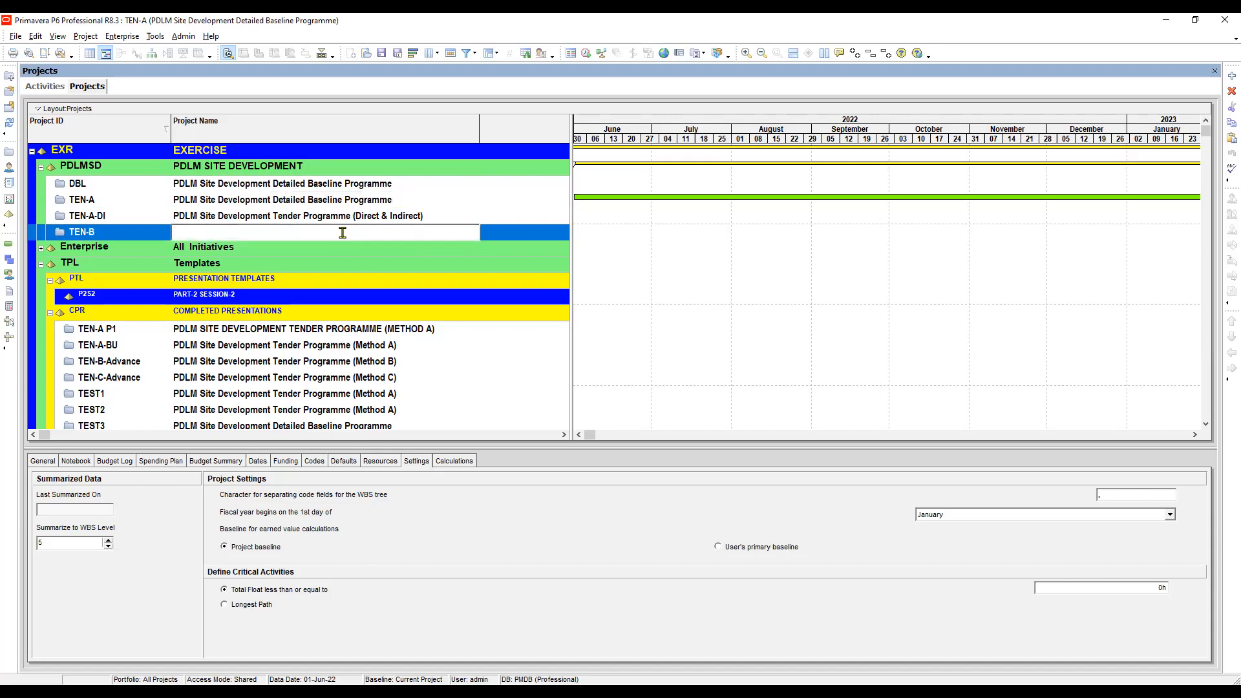
drag(270, 233, 462, 239)
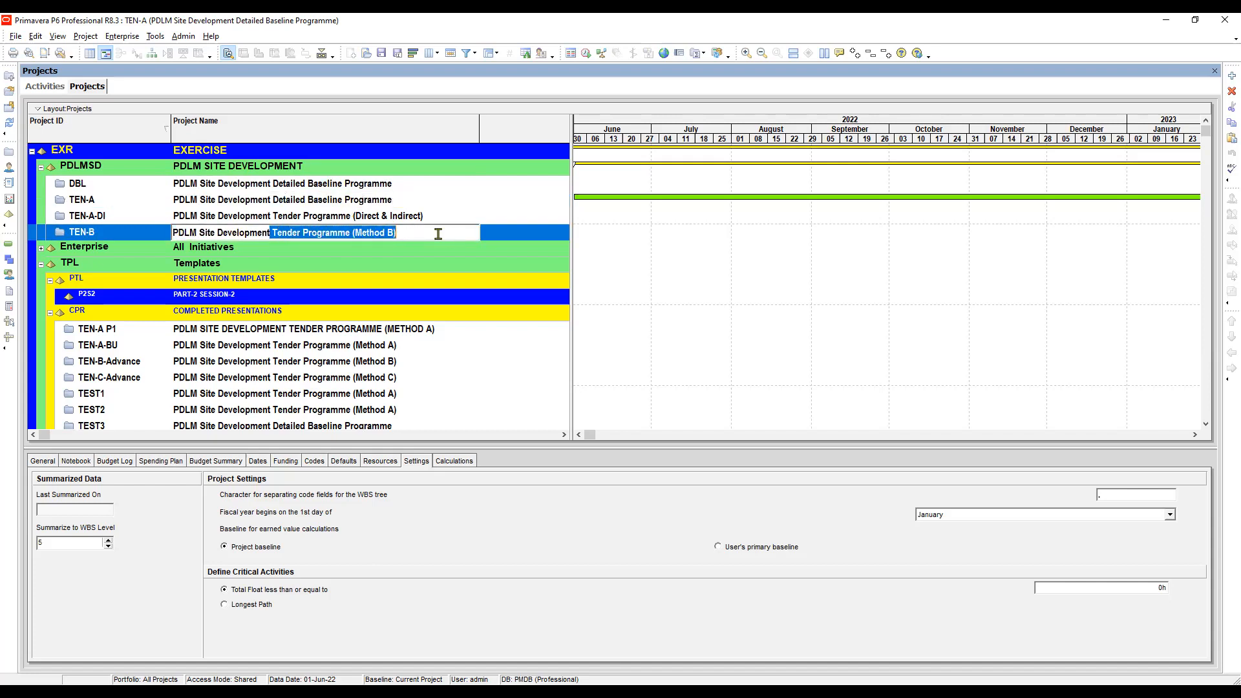
double_click(344, 206)
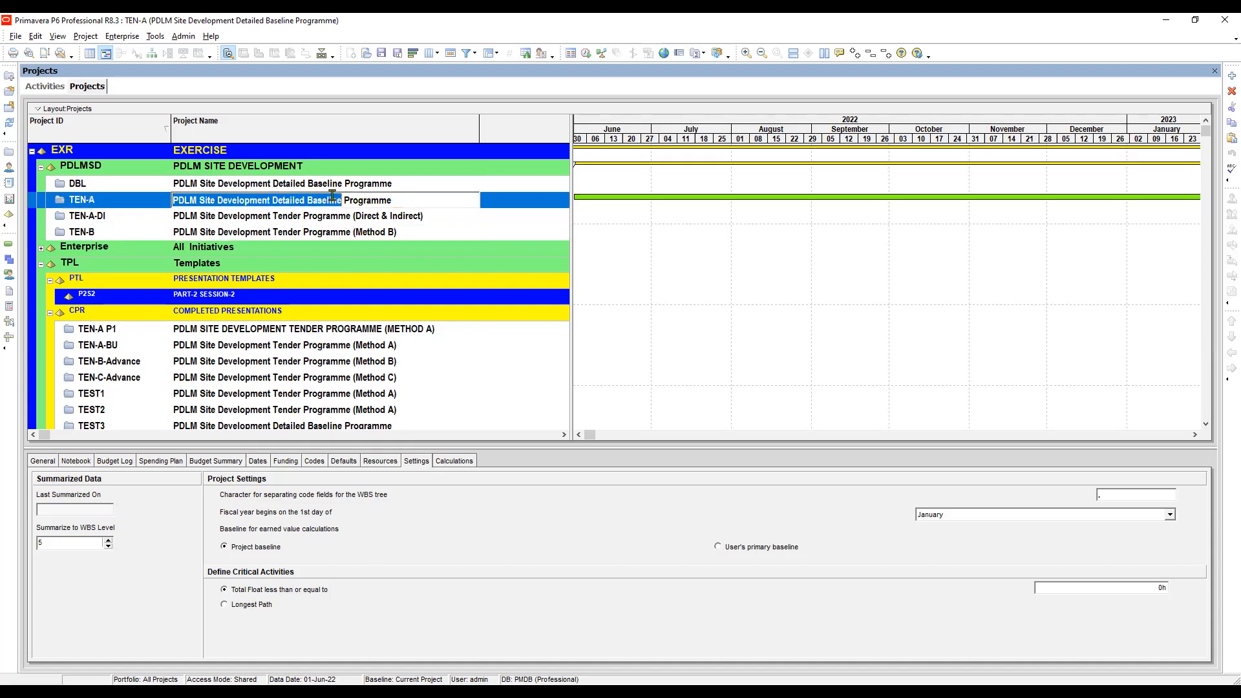
drag(270, 201, 430, 199)
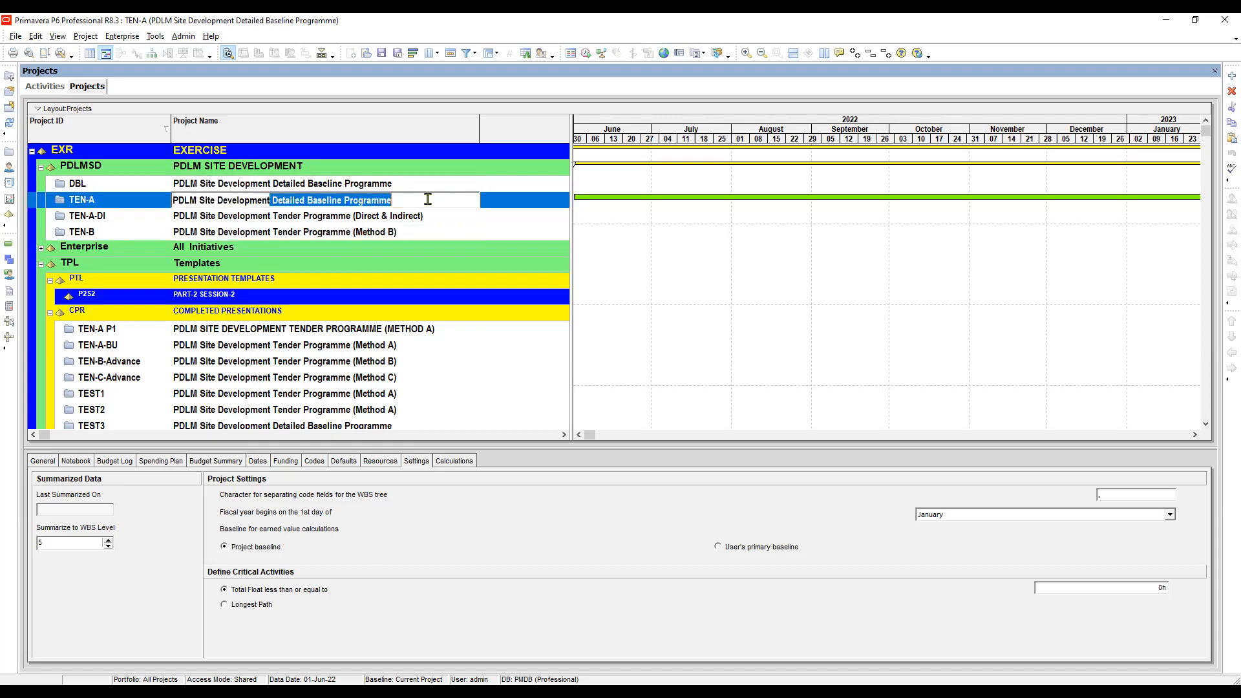
key(ctrl+v)
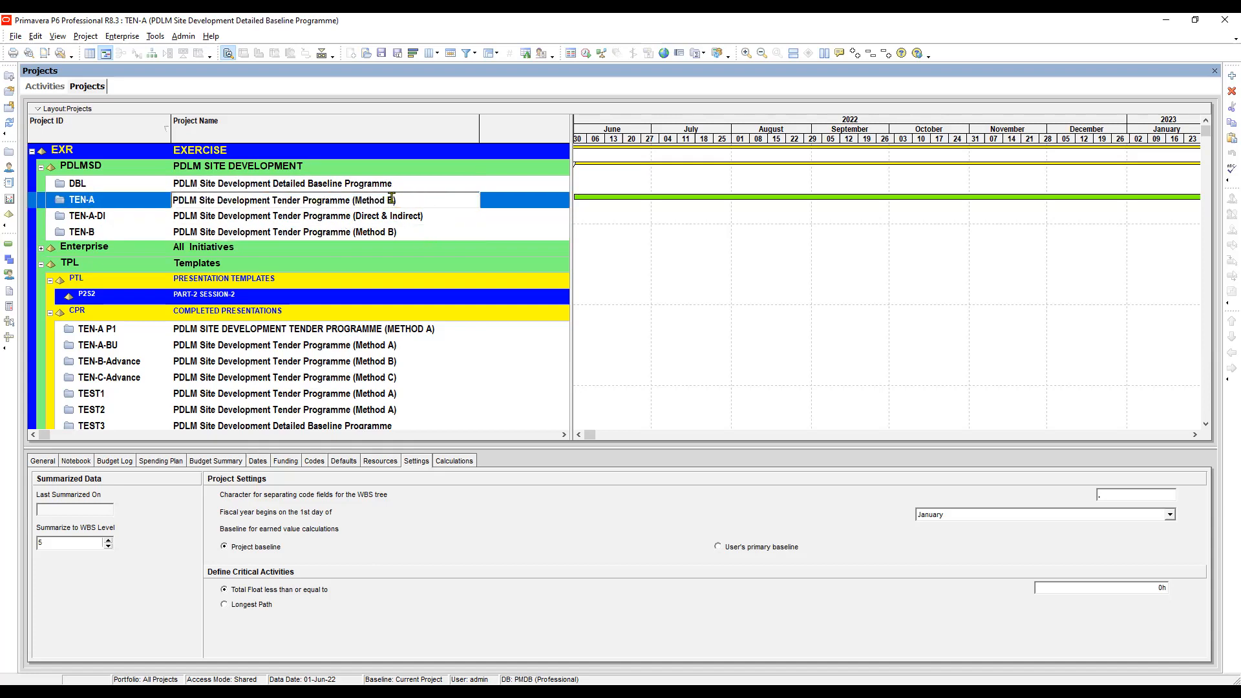
key(BackSpace)
text(A)
key(Return)
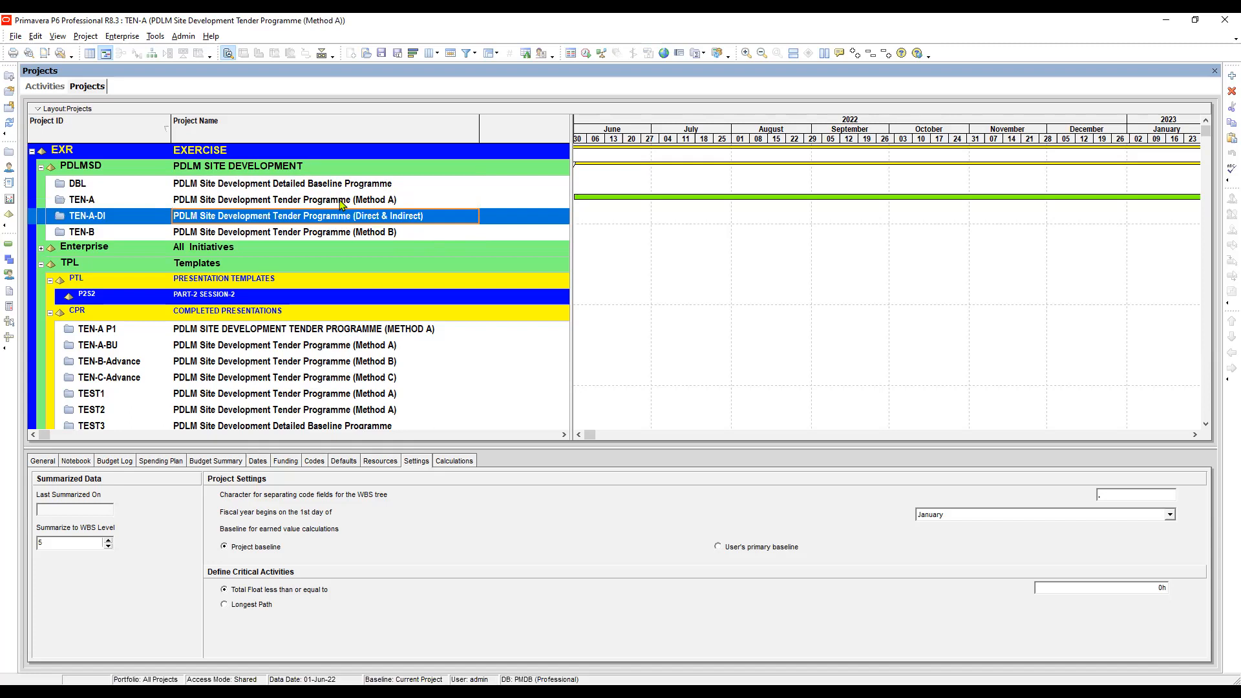
click(340, 200)
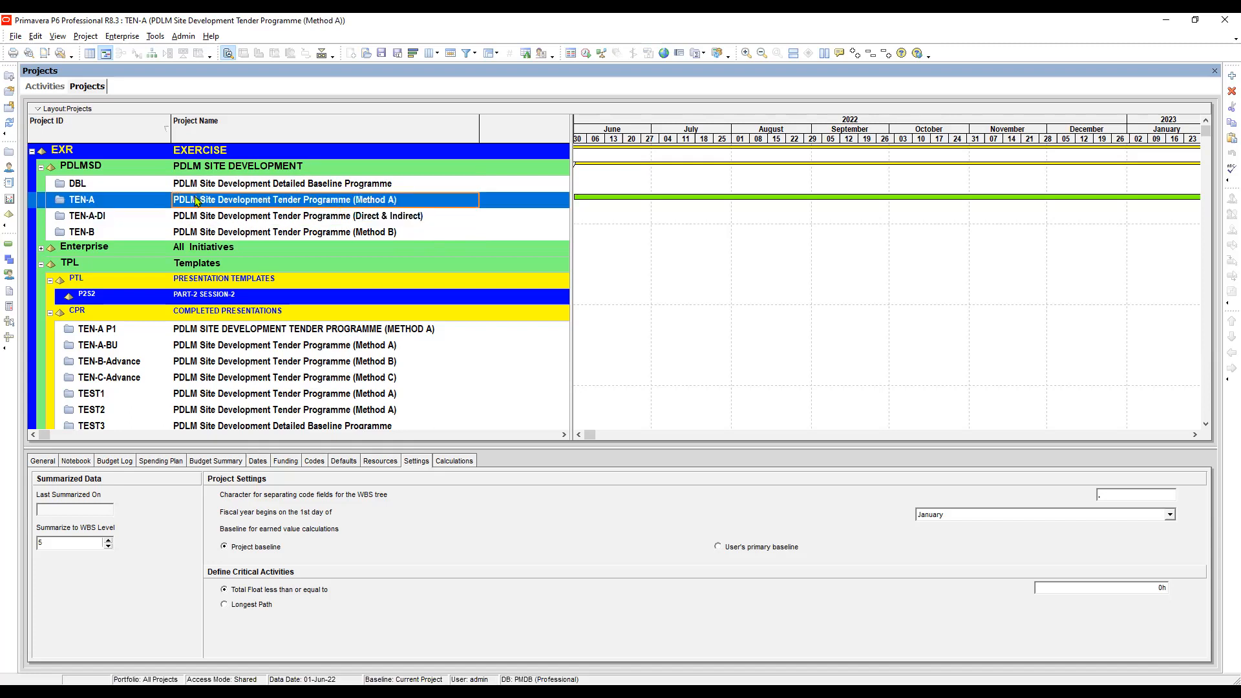
Open the DBL detailed baseline project.
click(106, 185)
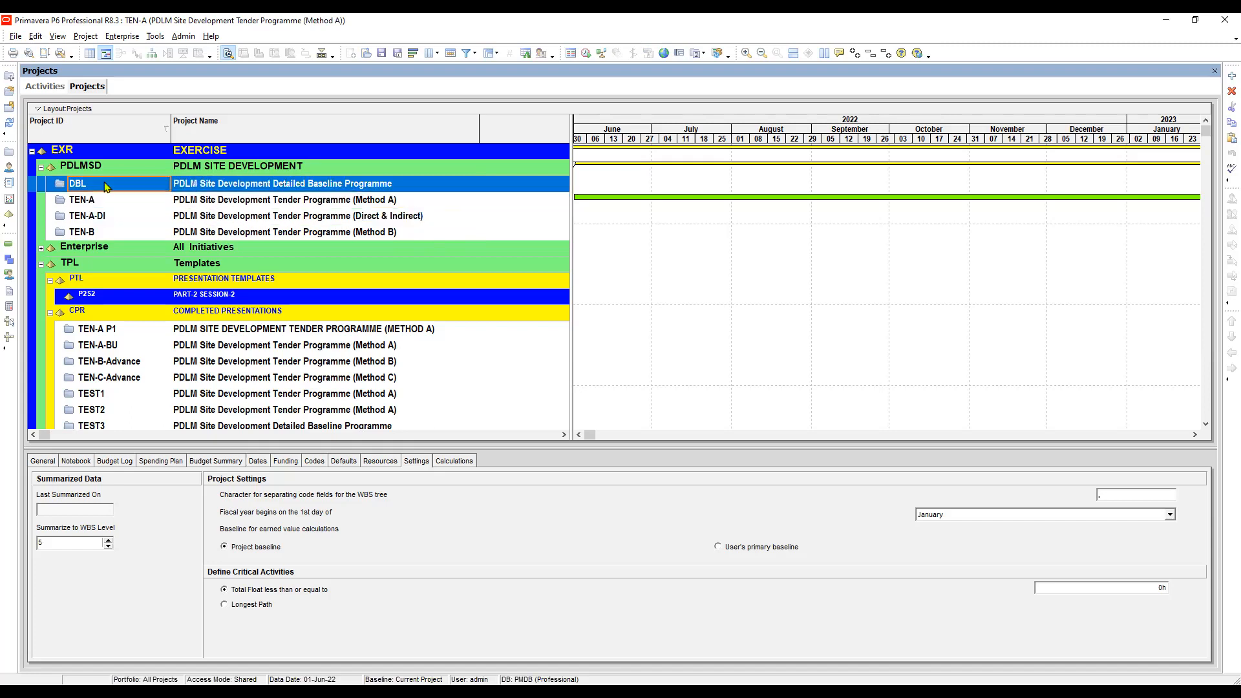
right_click(106, 185)
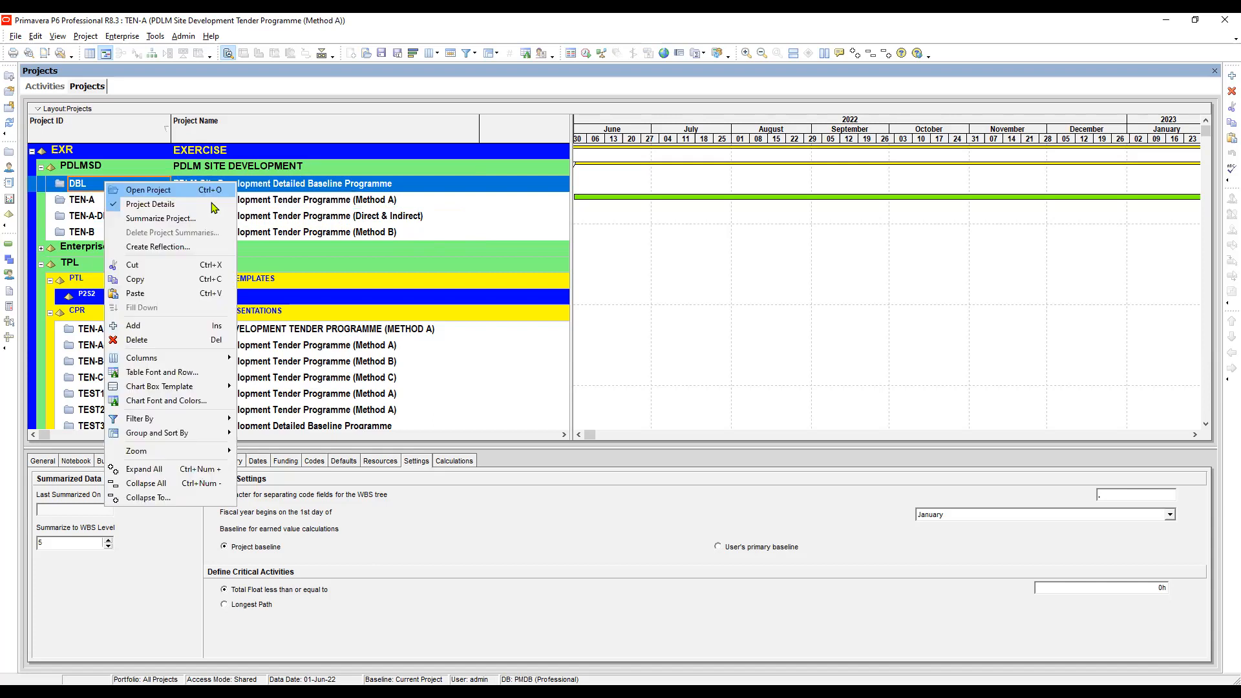
click(350, 226)
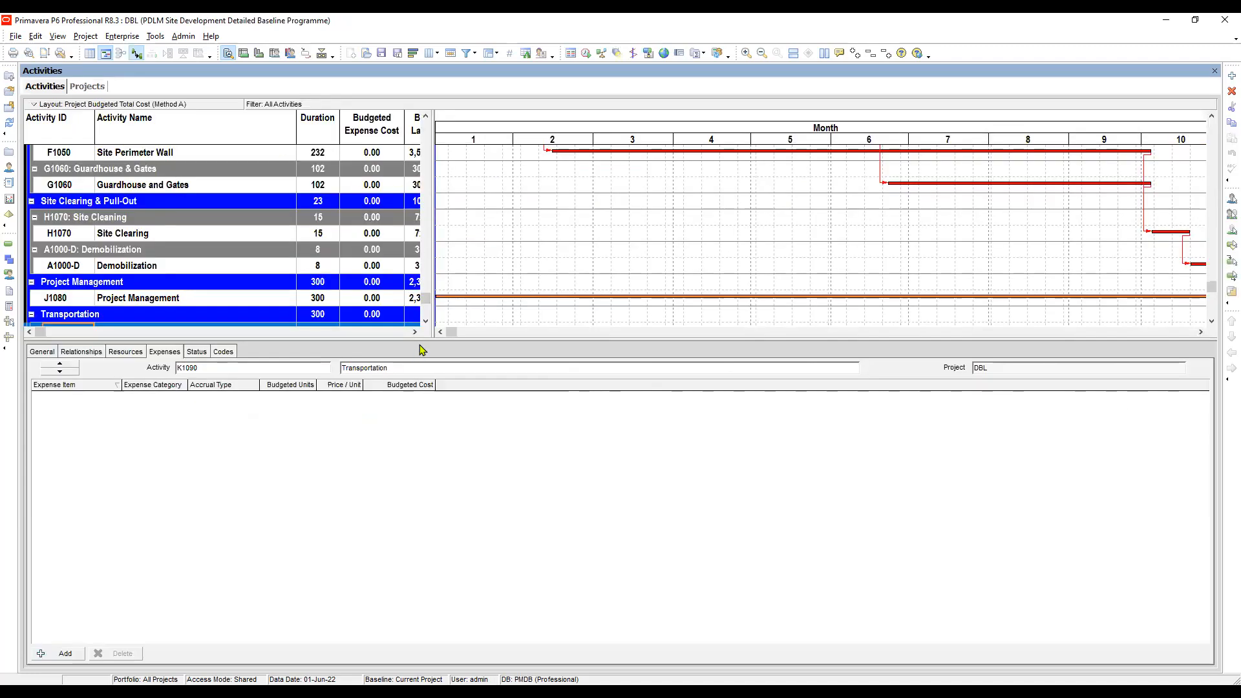
Select the Mobilization activity A1000-M and display the project's work breakdown structure.
drag(425, 340, 423, 97)
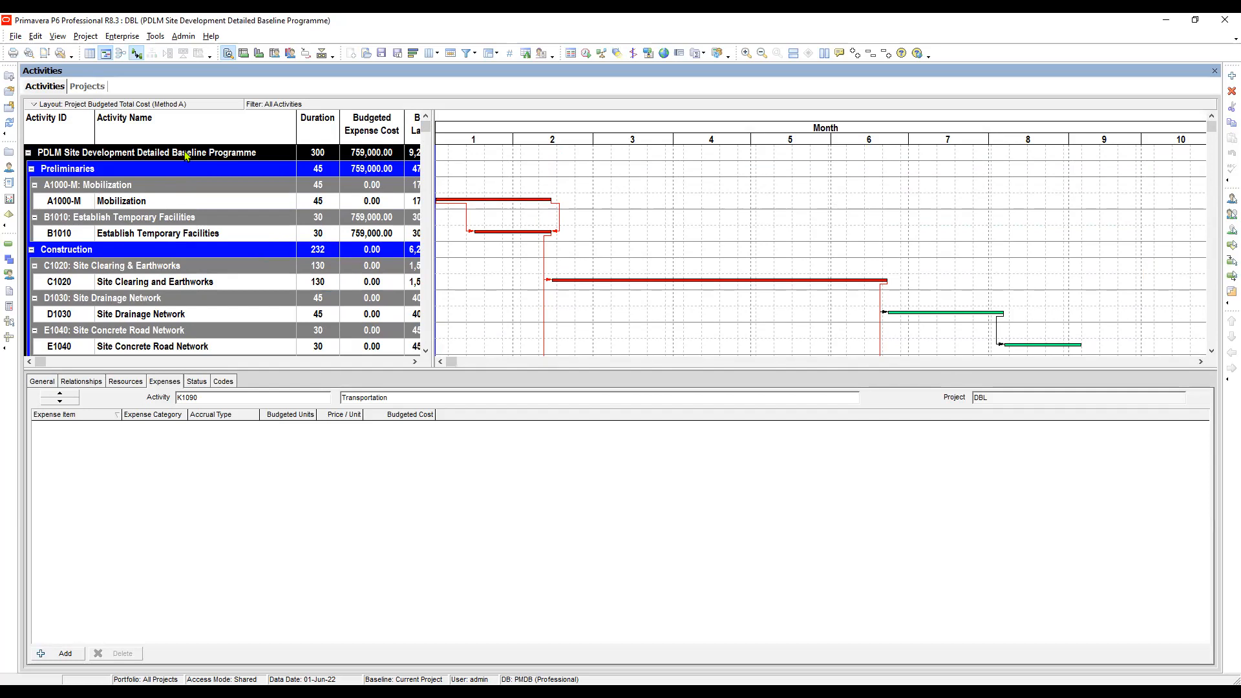
click(216, 201)
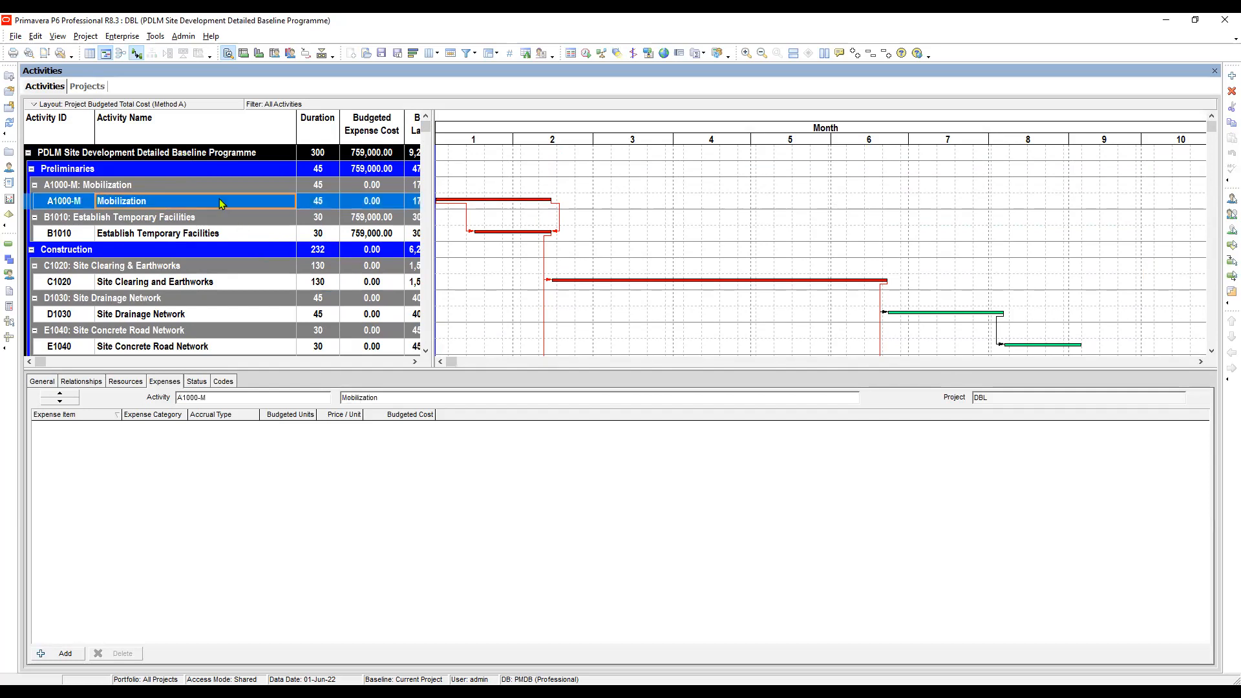
click(326, 202)
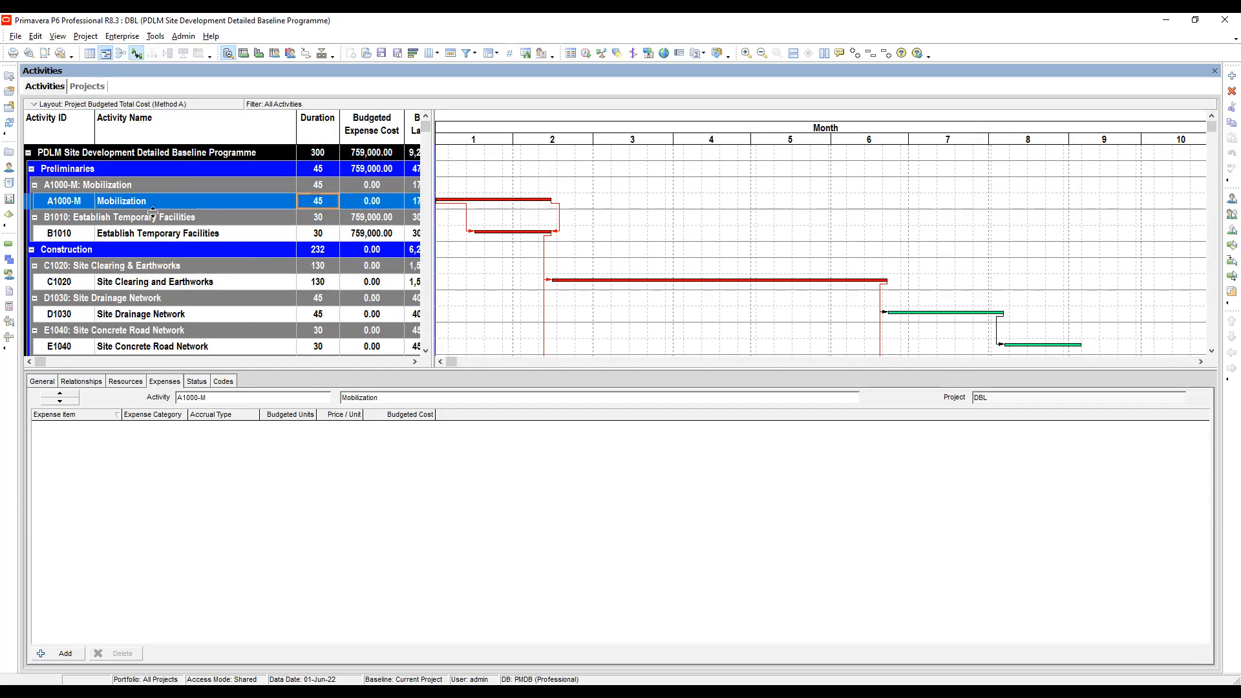
click(67, 203)
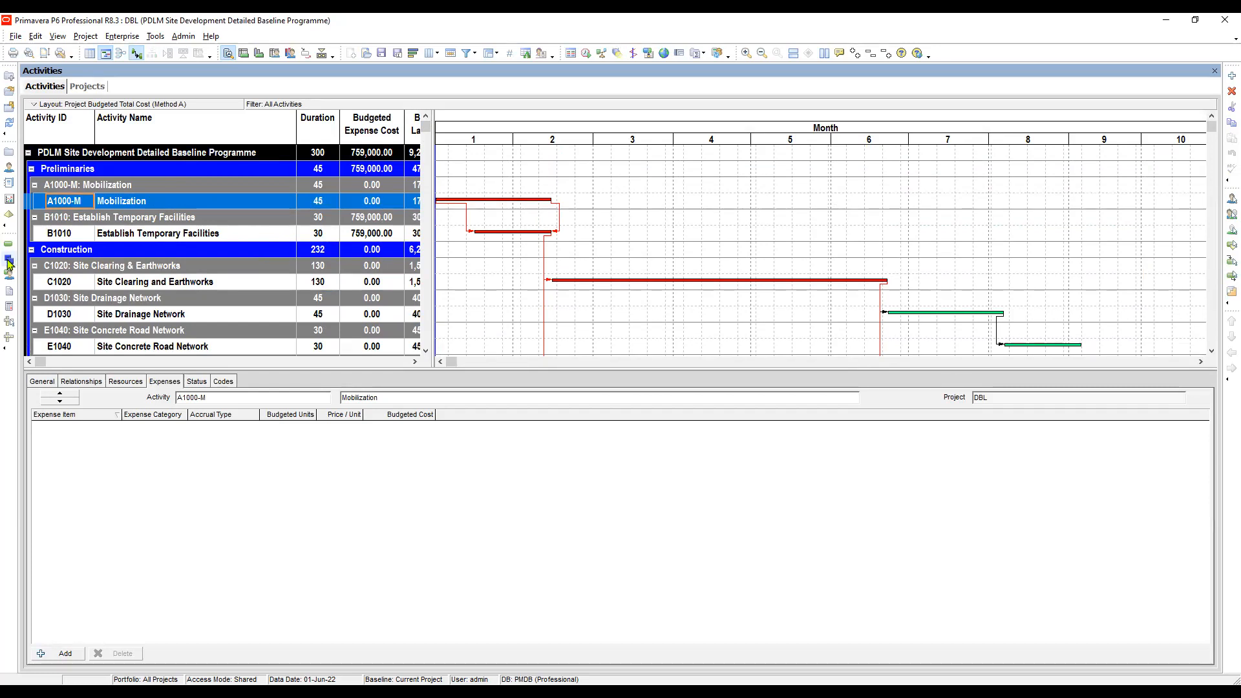
click(10, 260)
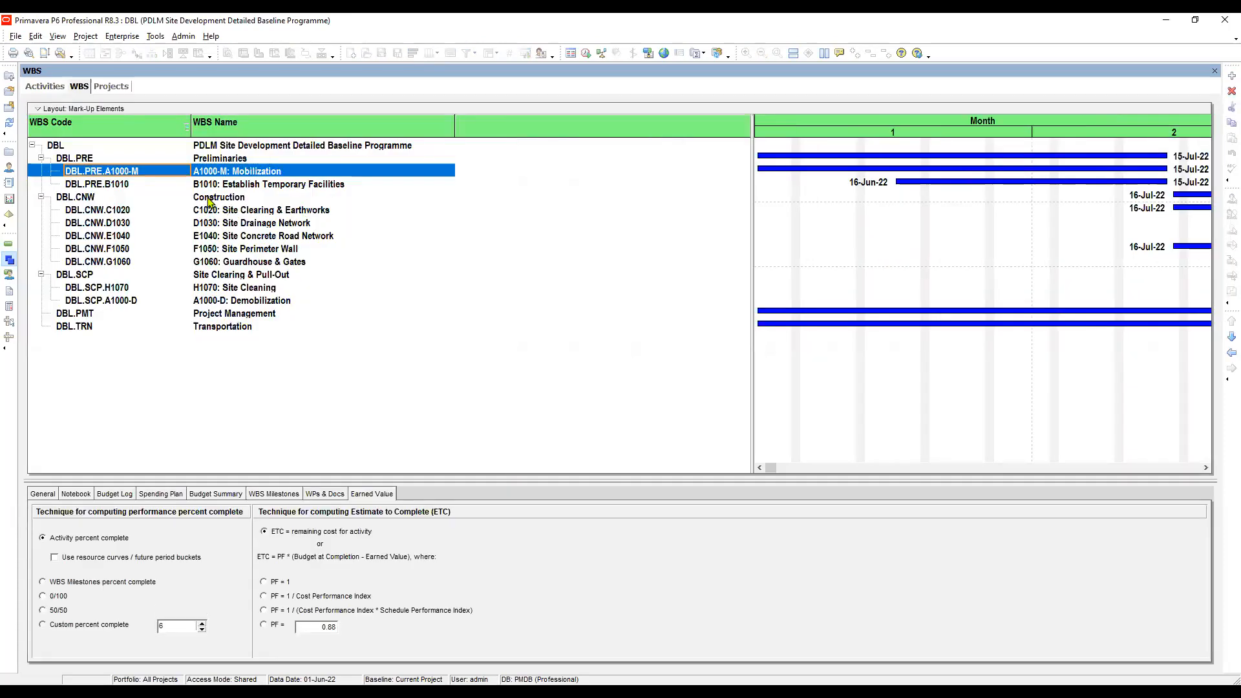
Add a WBS element with code MLN directly under the DBL project's top level.
click(118, 159)
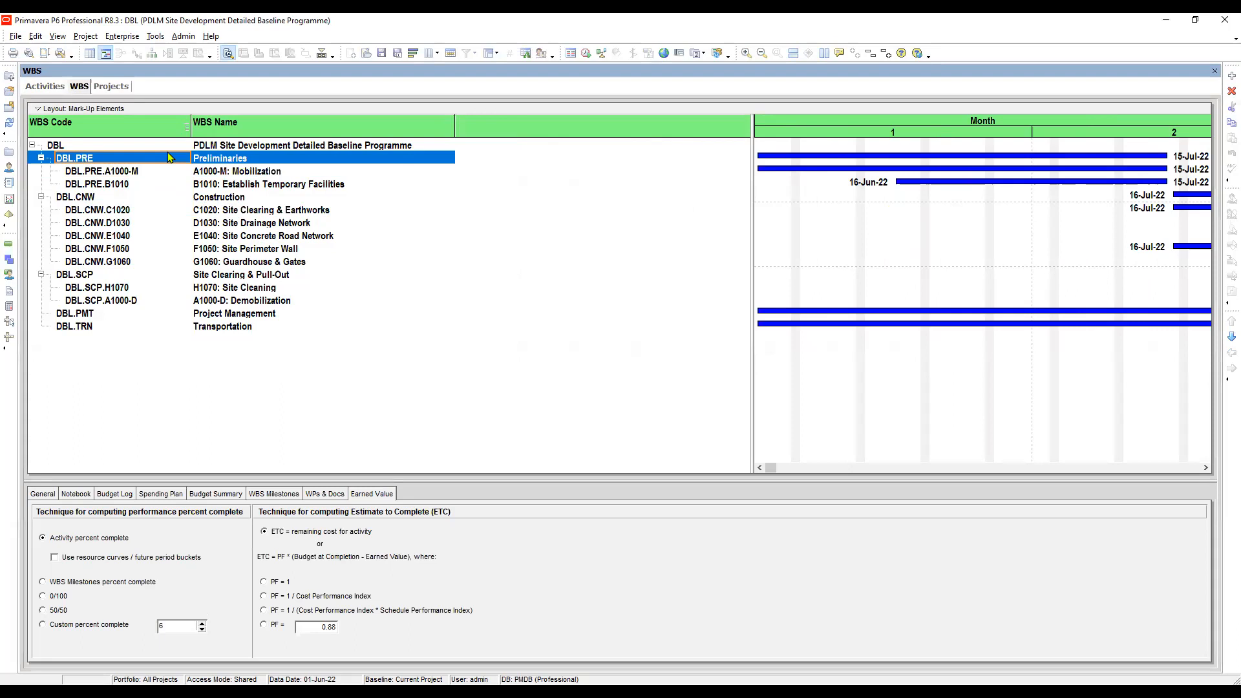
click(218, 146)
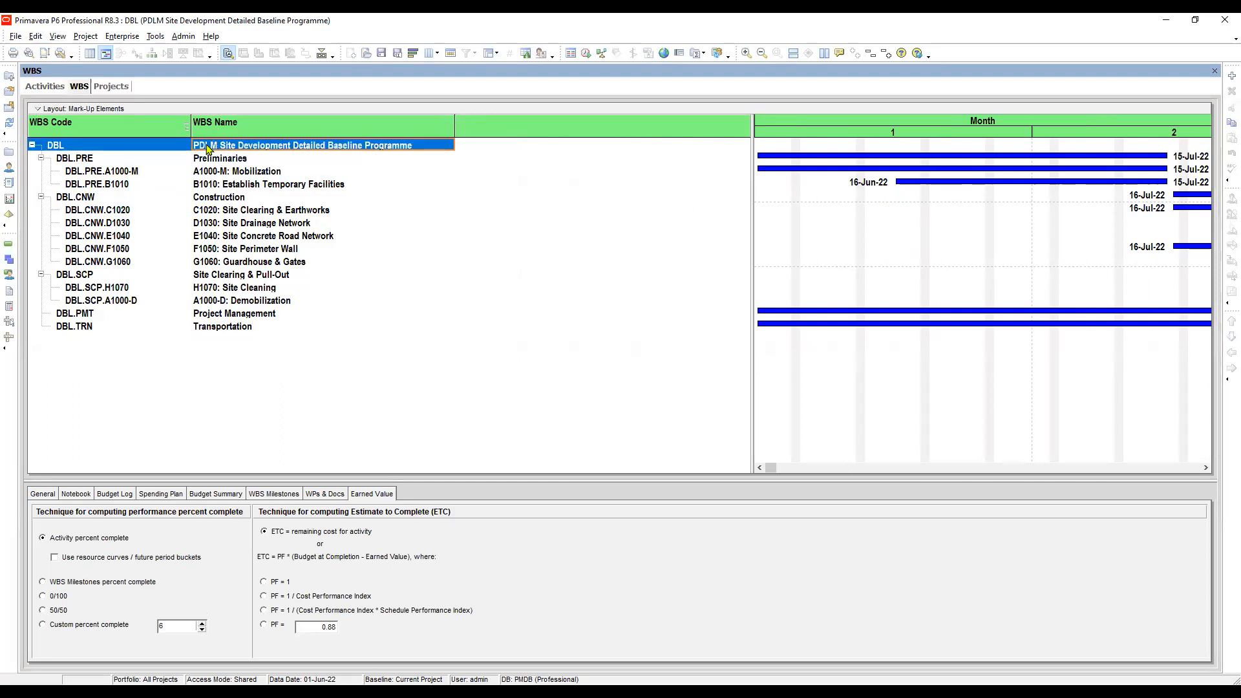
click(155, 148)
right_click(245, 149)
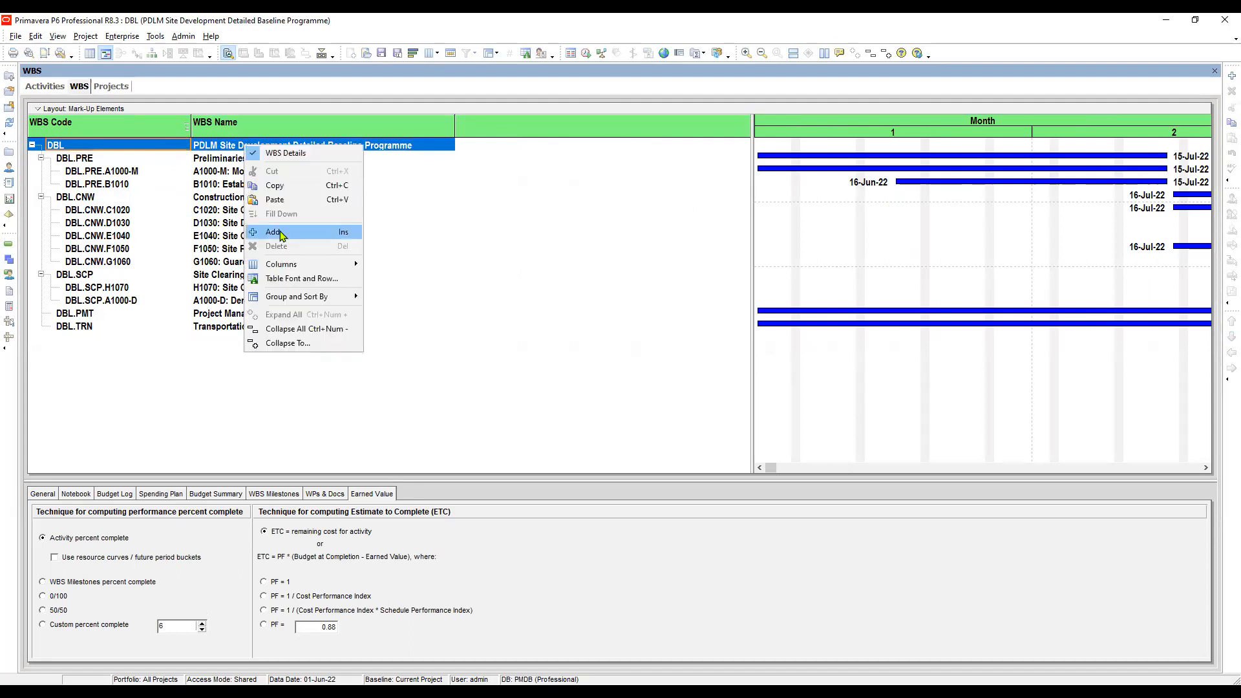
click(278, 231)
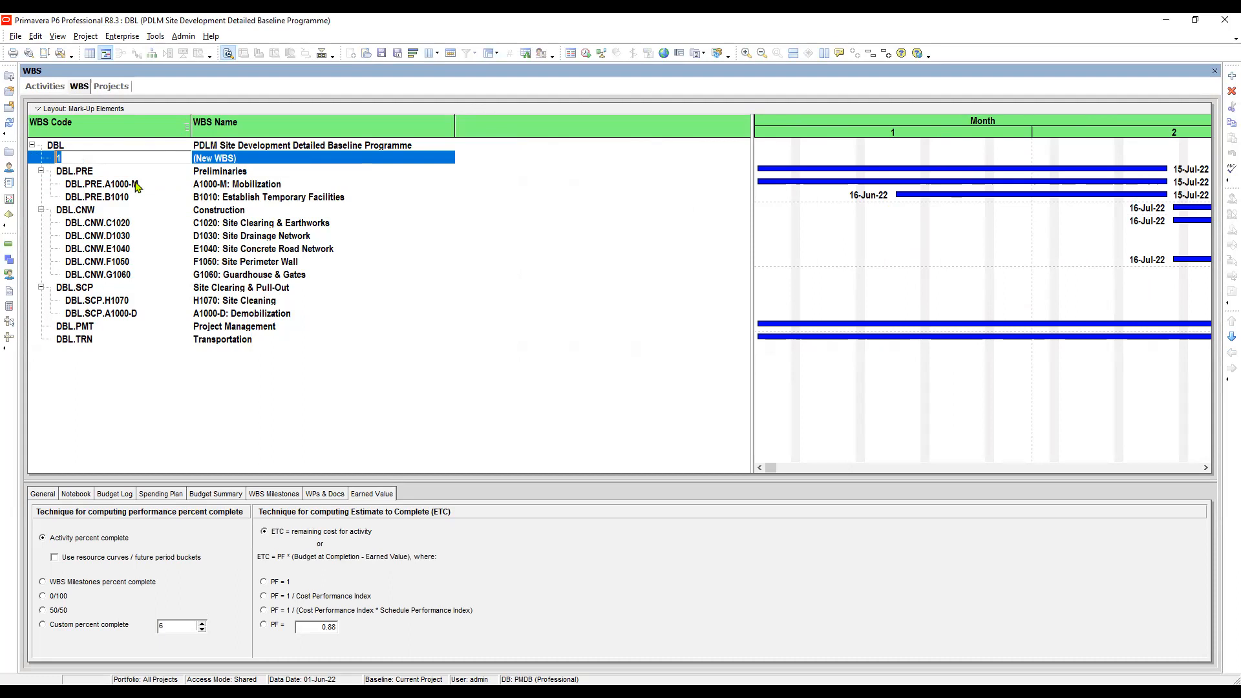
text(MLN)
Name the new MLN element Milestone.
click(263, 159)
click(257, 154)
text(M)
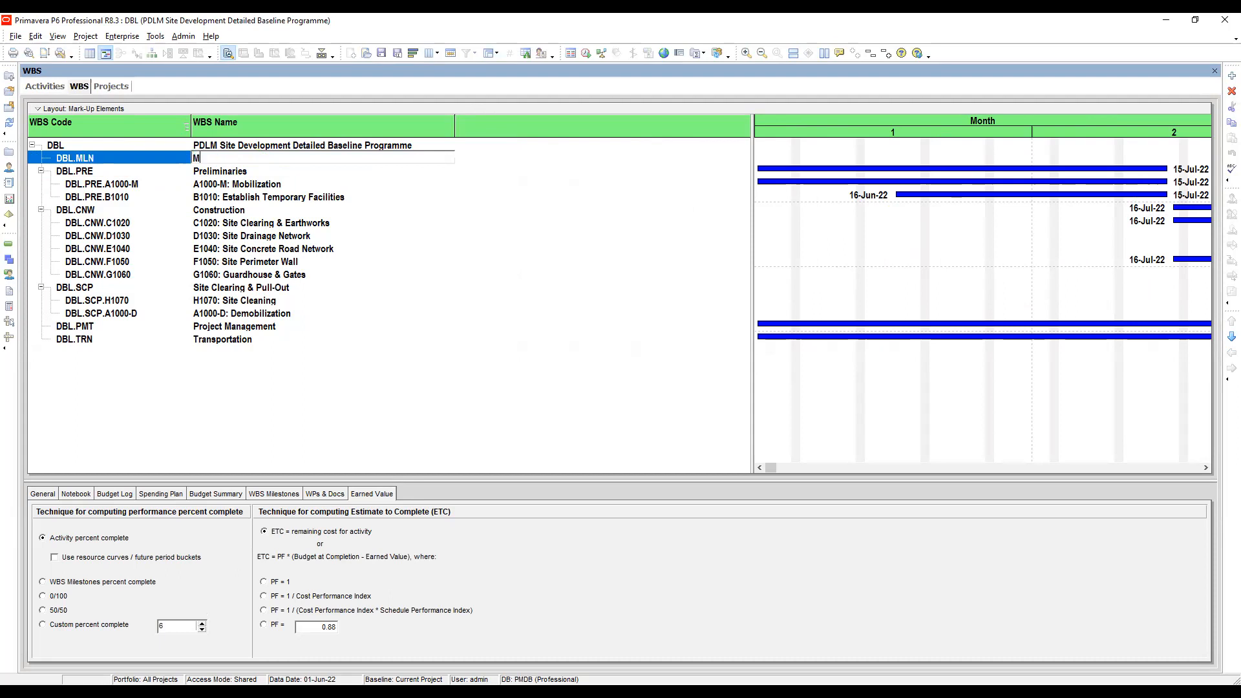
text(Ilestone)
click(201, 158)
text(i)
click(238, 197)
click(230, 159)
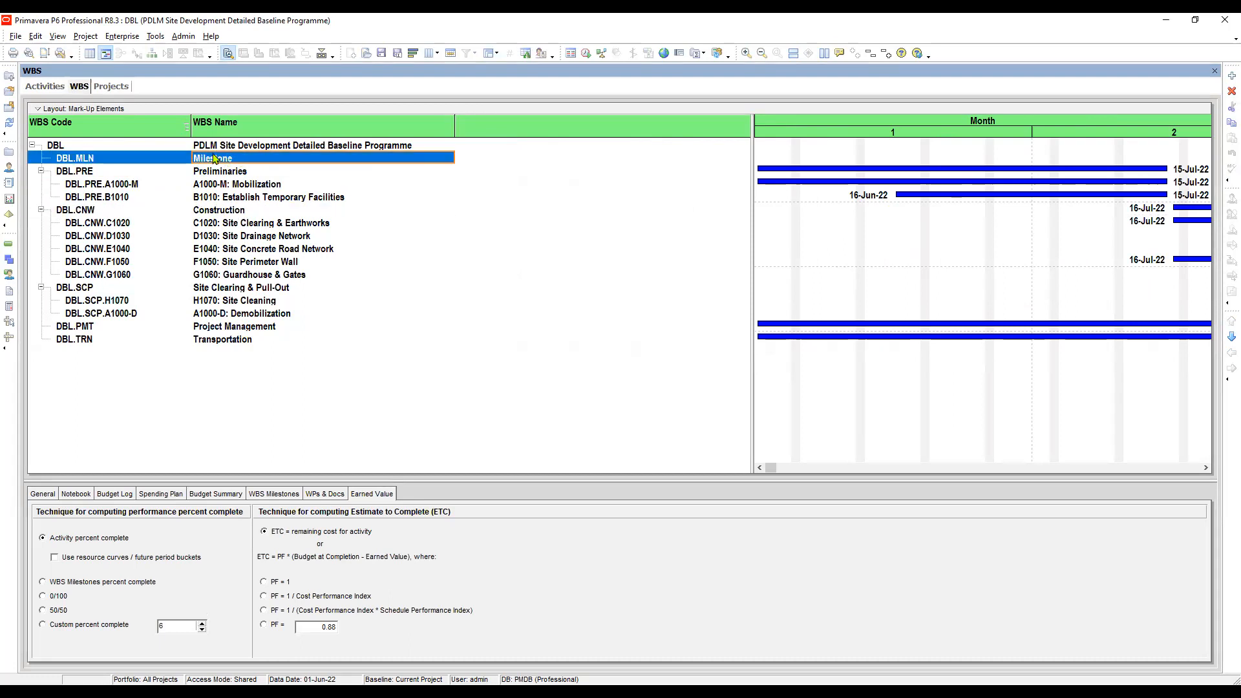
click(217, 174)
click(219, 163)
click(223, 169)
click(223, 159)
click(220, 168)
click(222, 161)
click(178, 175)
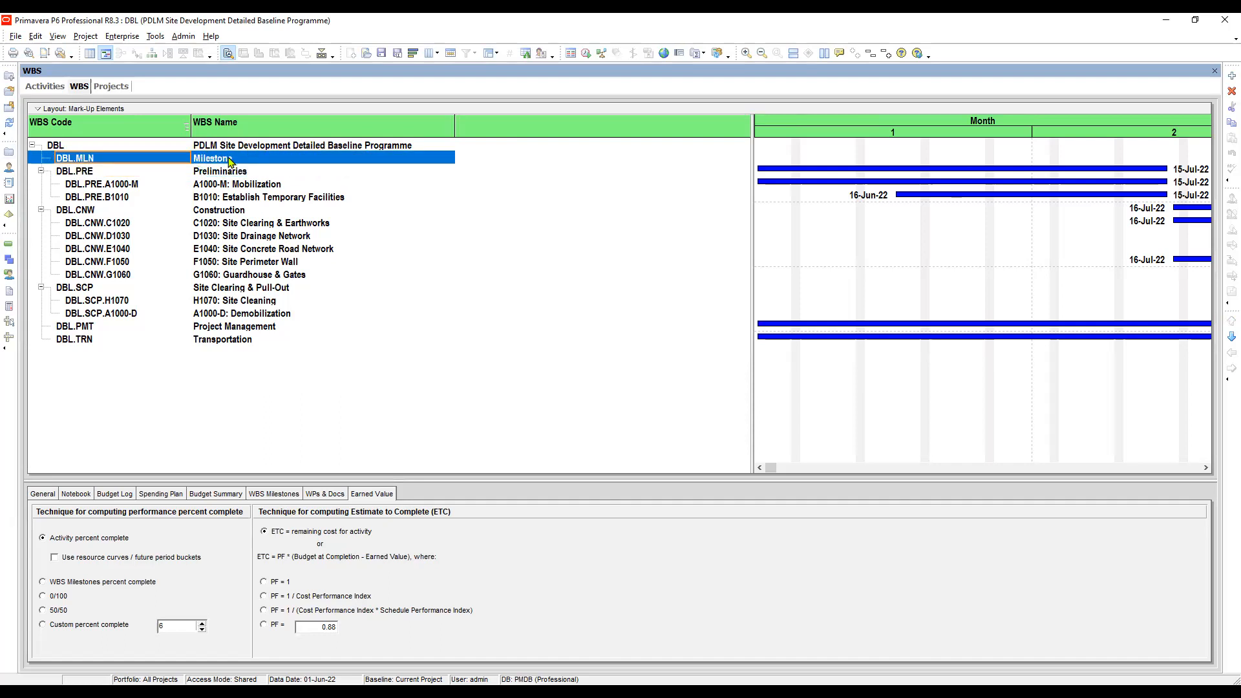
click(217, 175)
click(220, 160)
Display the DBL project's activities and enlarge the activity table to show more rows above the activity details.
click(48, 89)
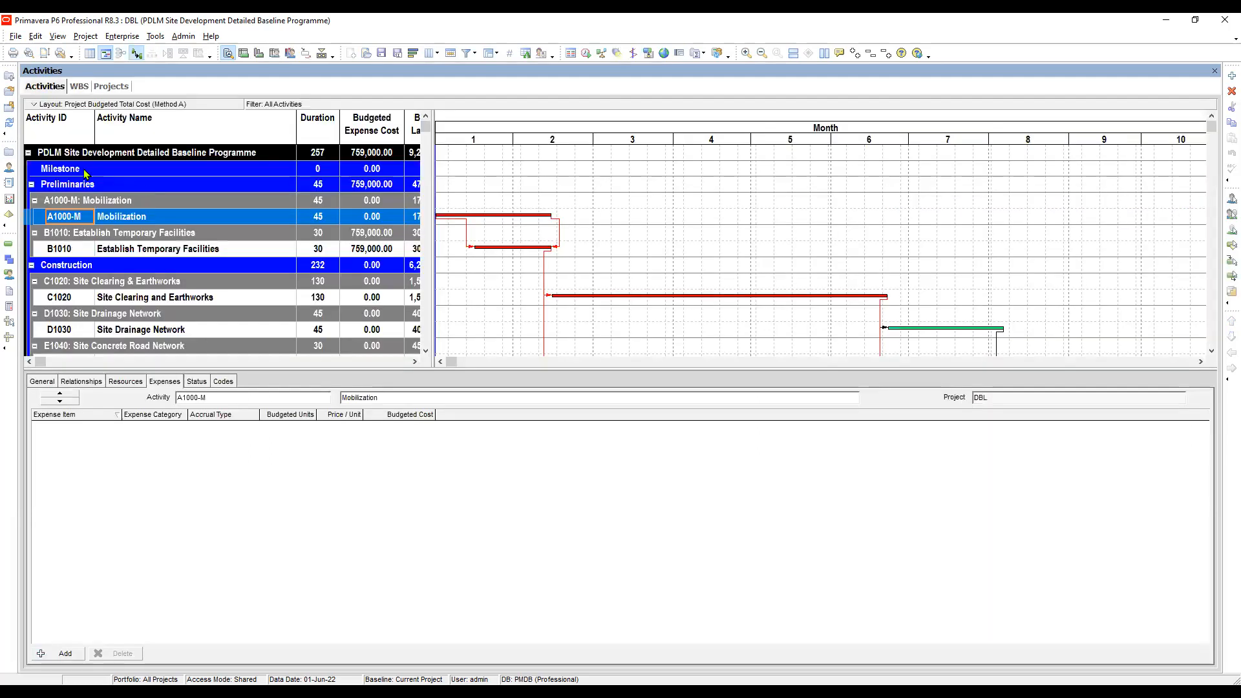
click(74, 170)
click(73, 188)
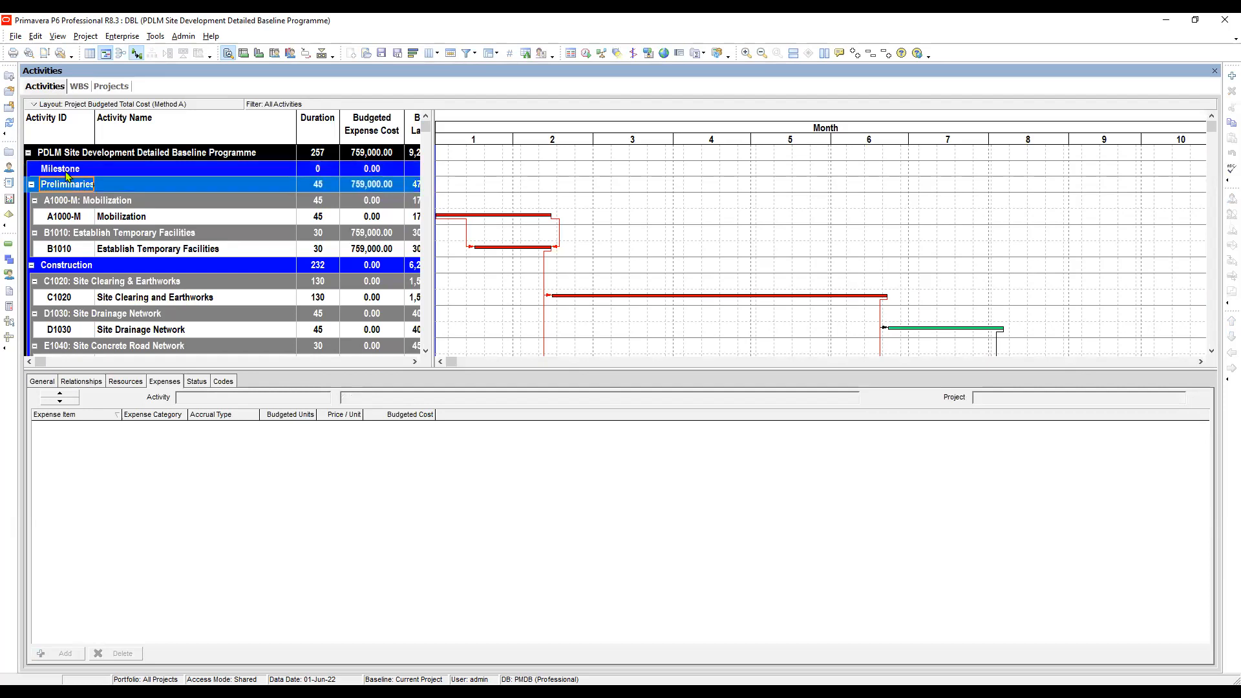
click(70, 170)
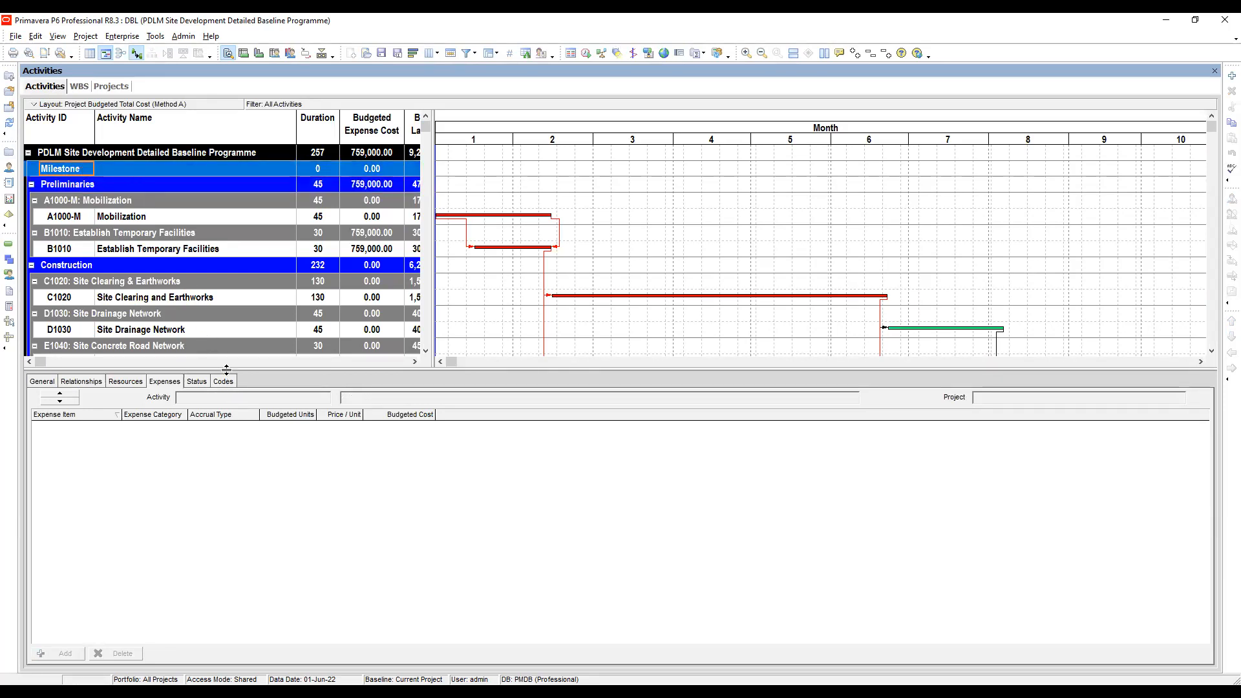
drag(226, 369, 227, 485)
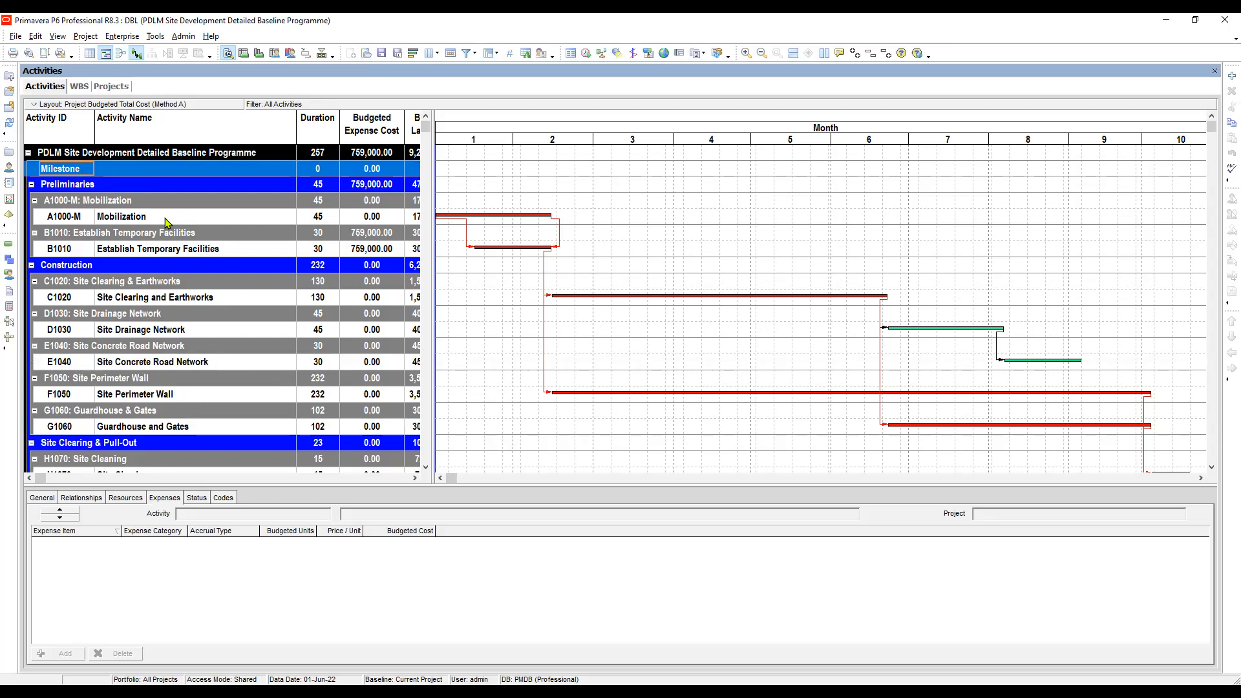
Add a new activity under the Milestone WBS element.
click(207, 221)
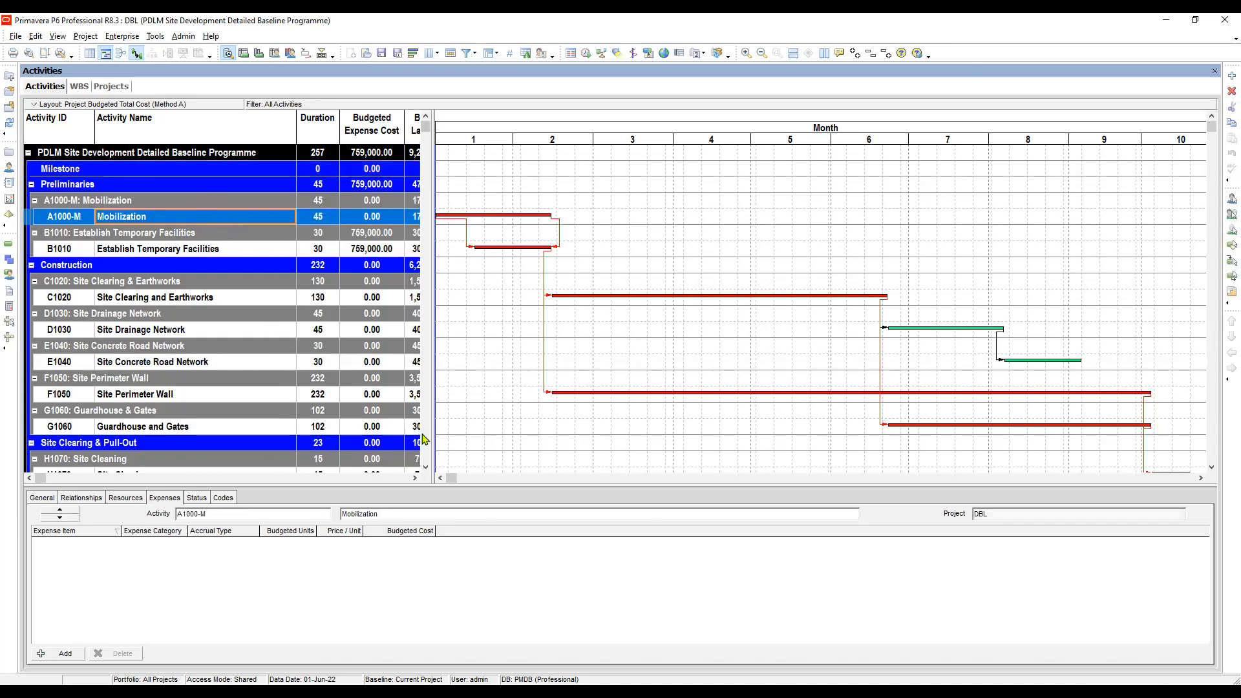
scroll(428, 453, down, 3)
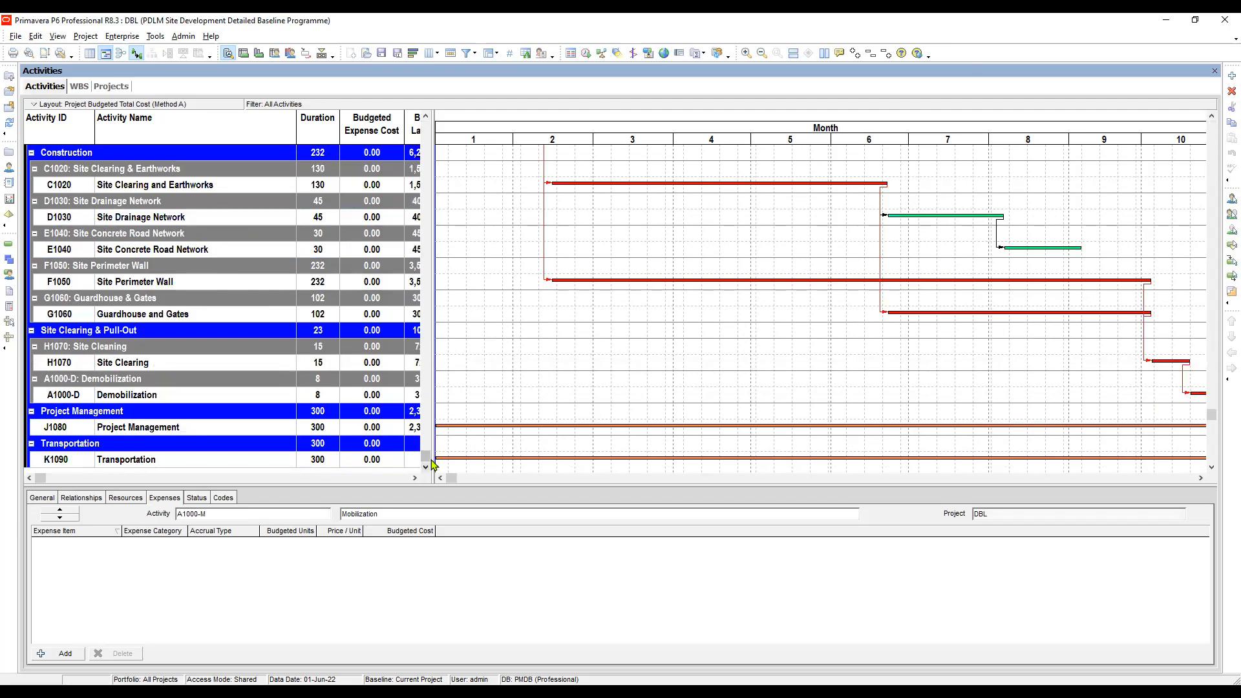
click(214, 464)
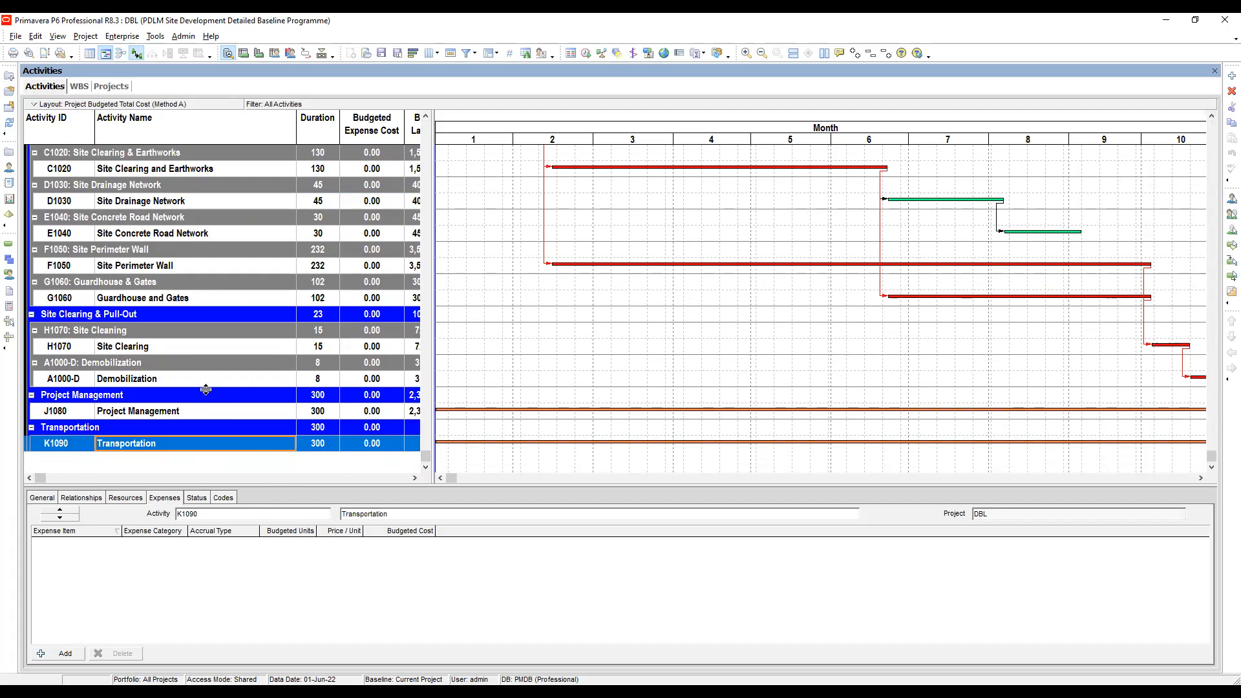
drag(428, 457, 422, 126)
click(73, 170)
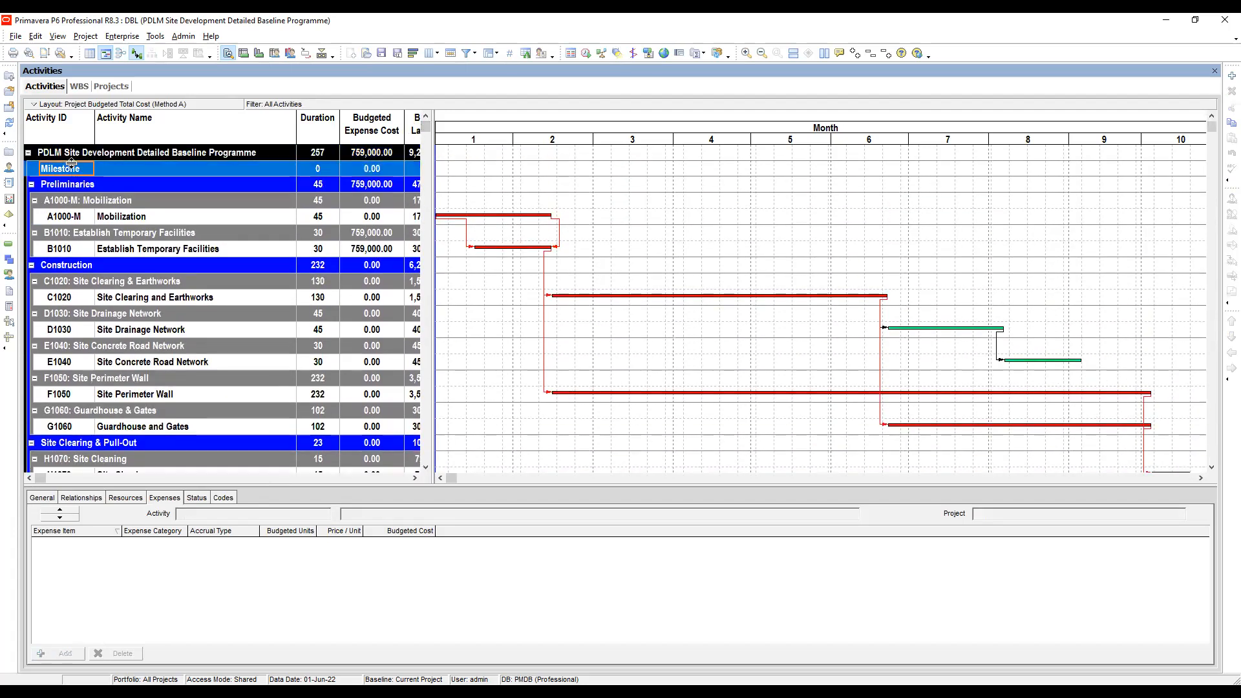
click(1224, 76)
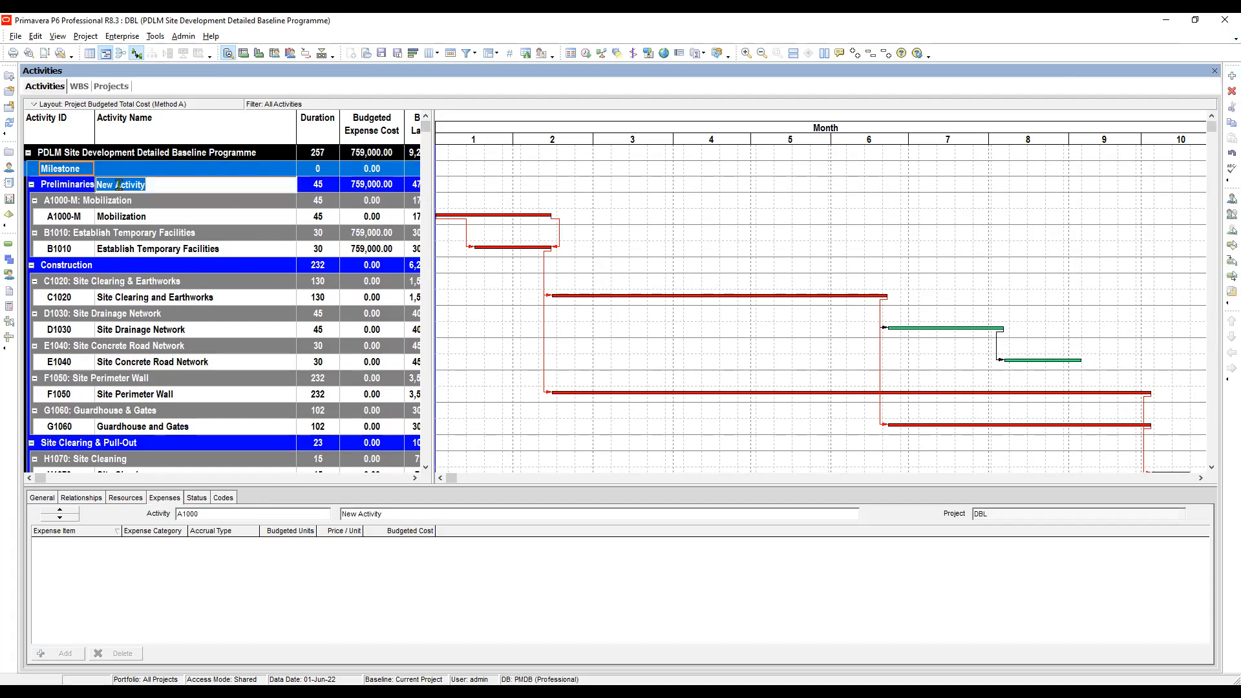
click(69, 170)
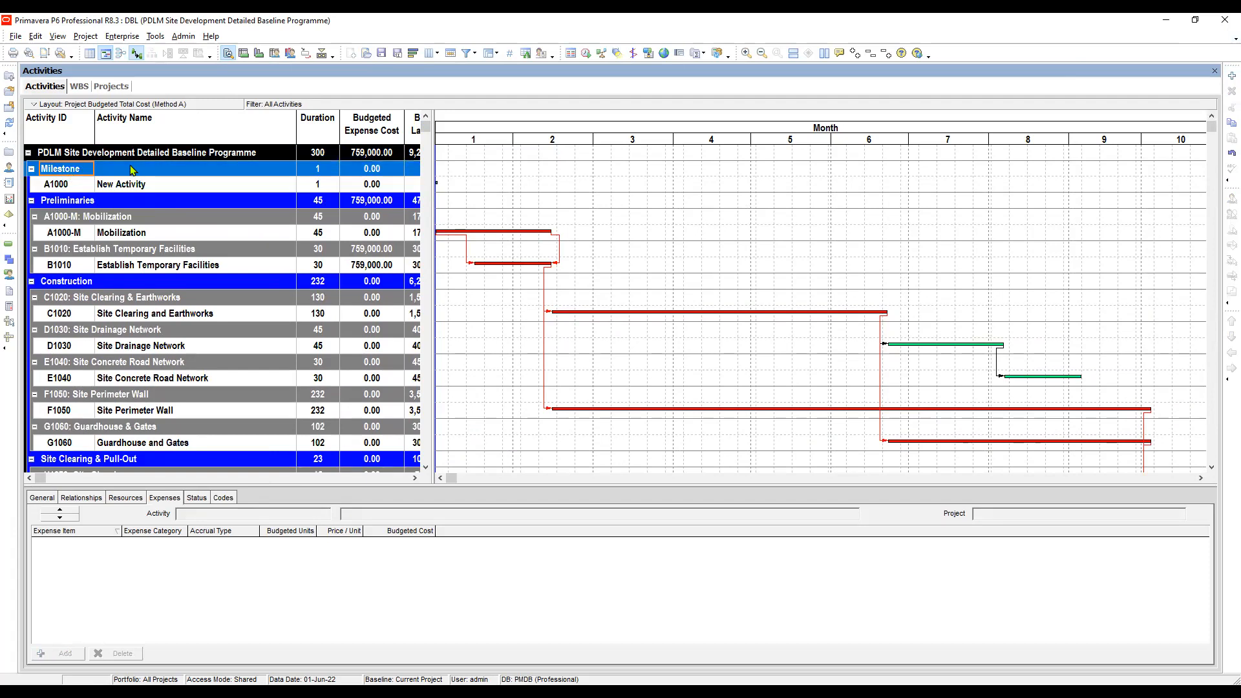
Set the new Milestone activity's ID to 00000 and its name to Contract Award.
click(67, 187)
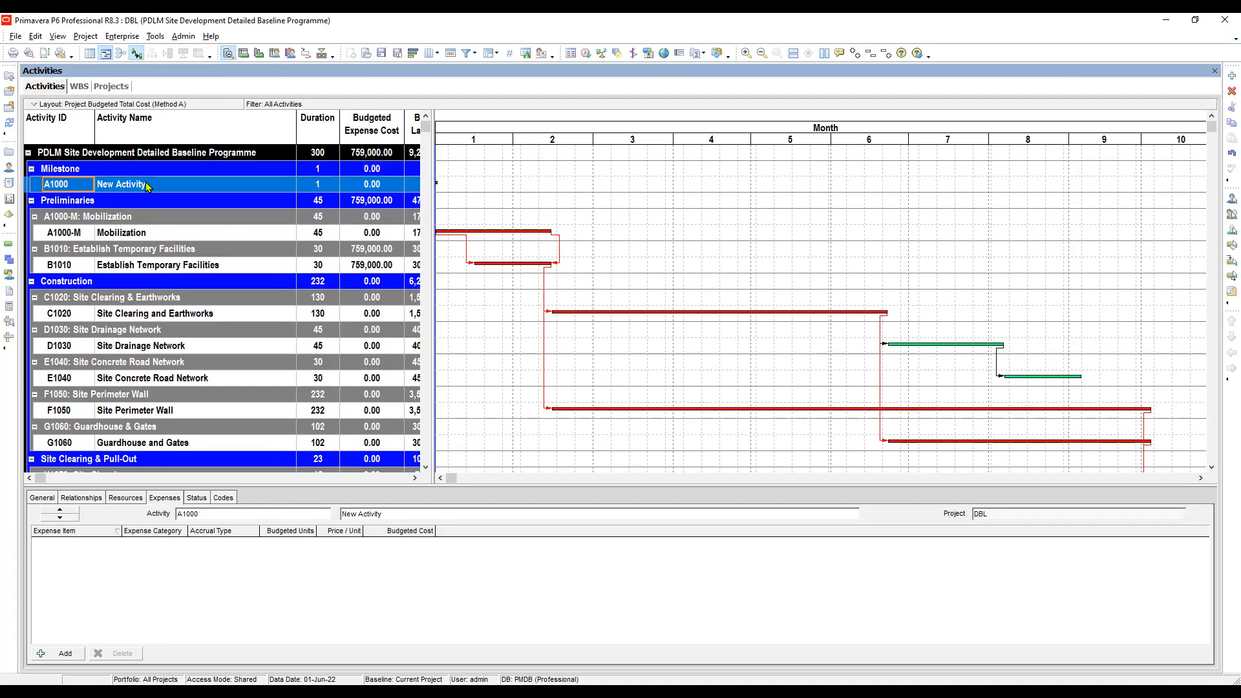
click(79, 184)
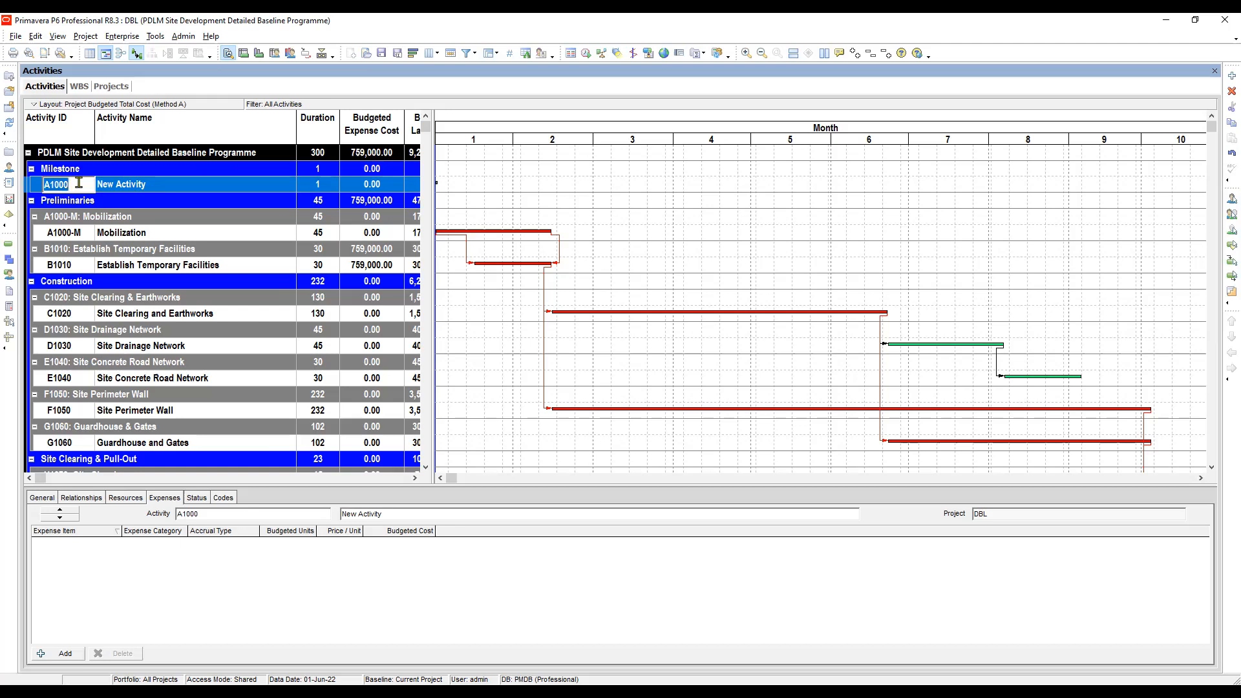
text(00000)
click(149, 187)
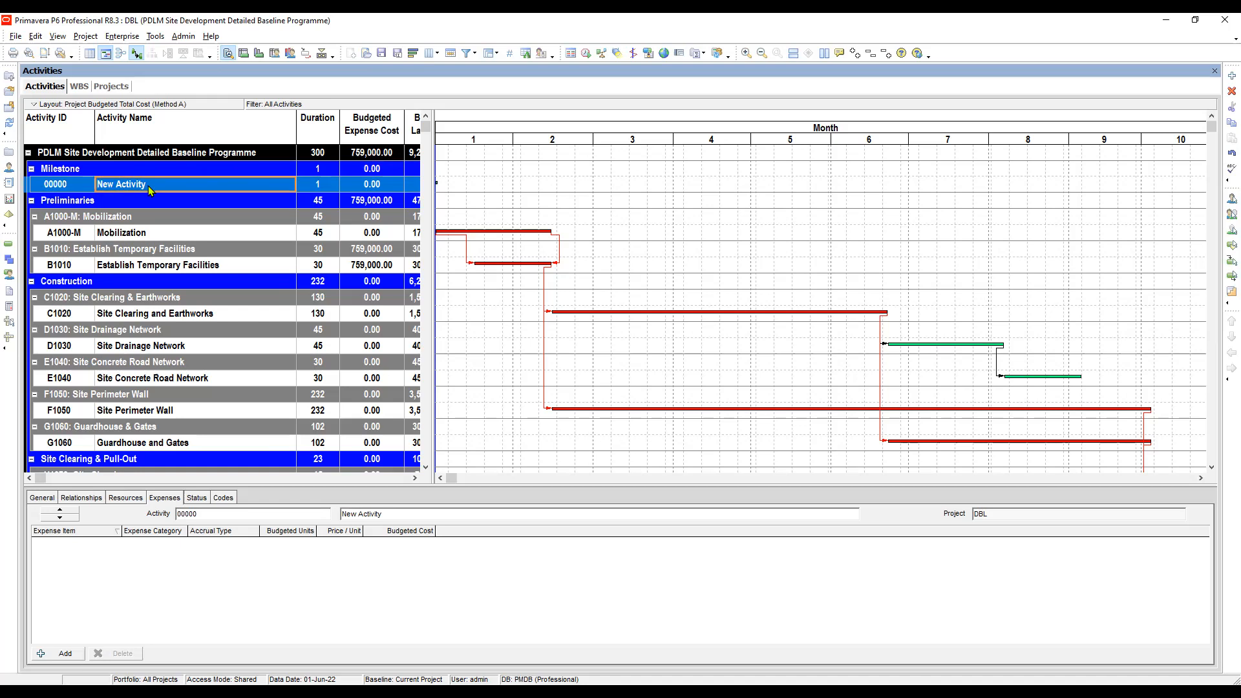
click(151, 186)
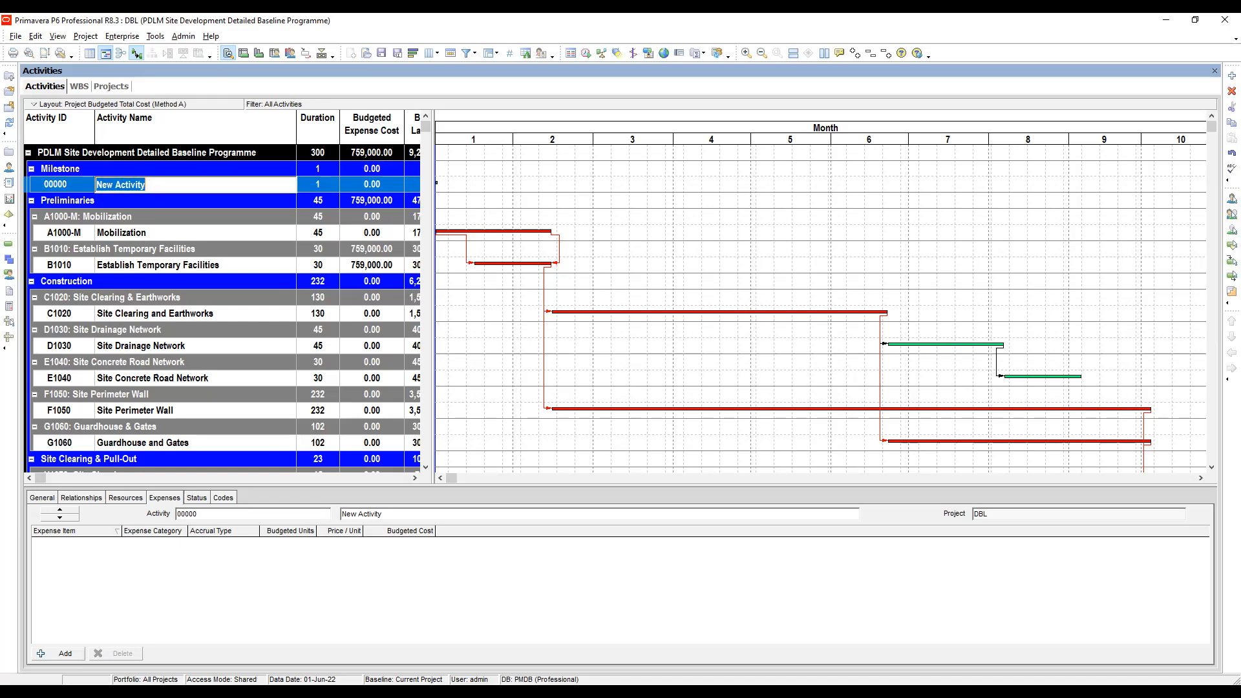
text(Contract Award)
key(Tab)
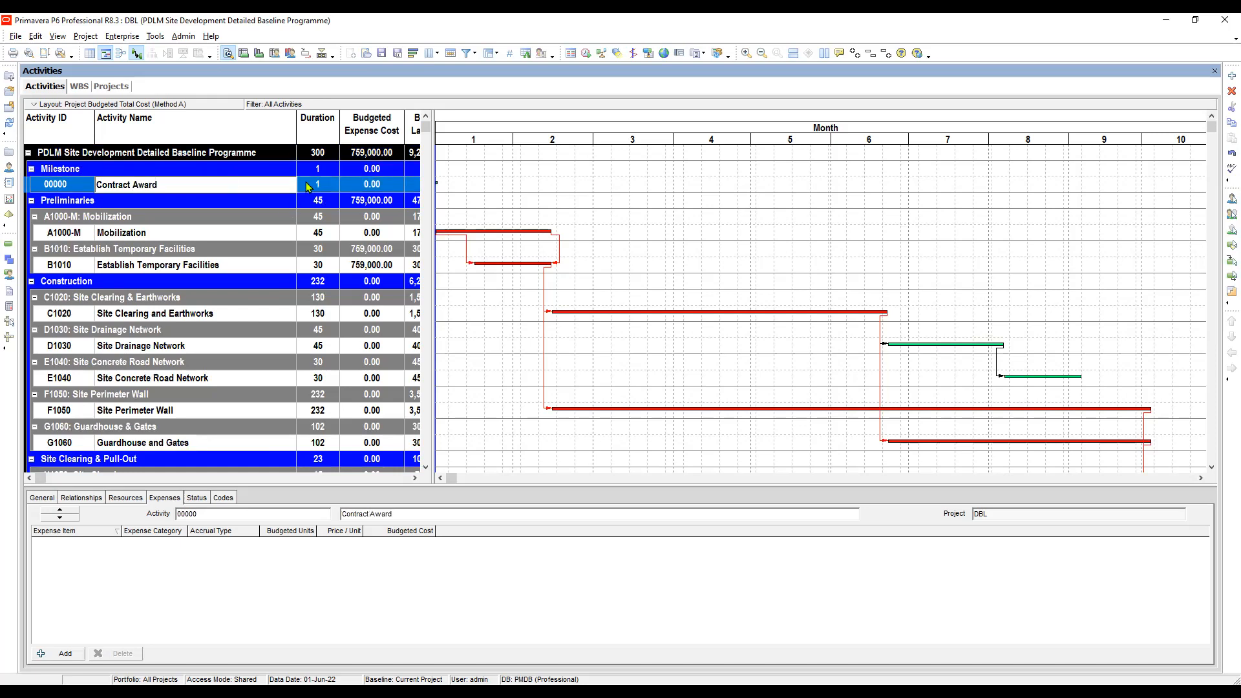
click(159, 205)
click(143, 184)
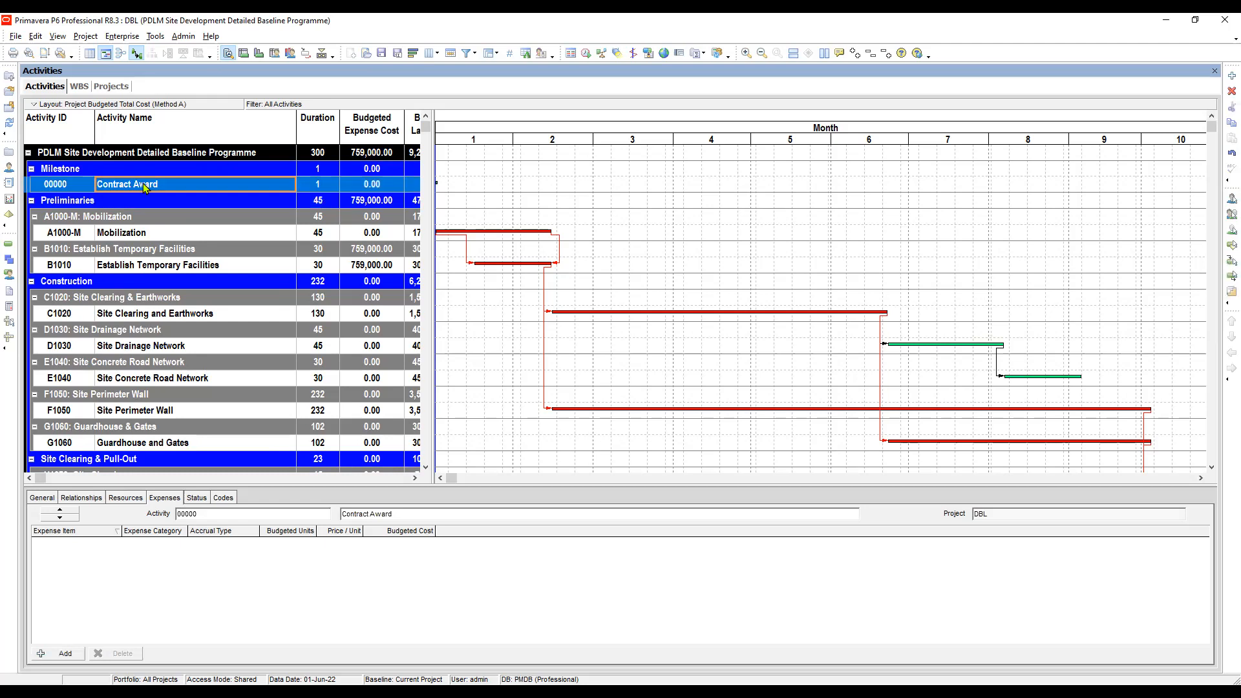
Add an activity after Contract Award with the ID 00010 and the name Notice to Proceed.
right_click(150, 184)
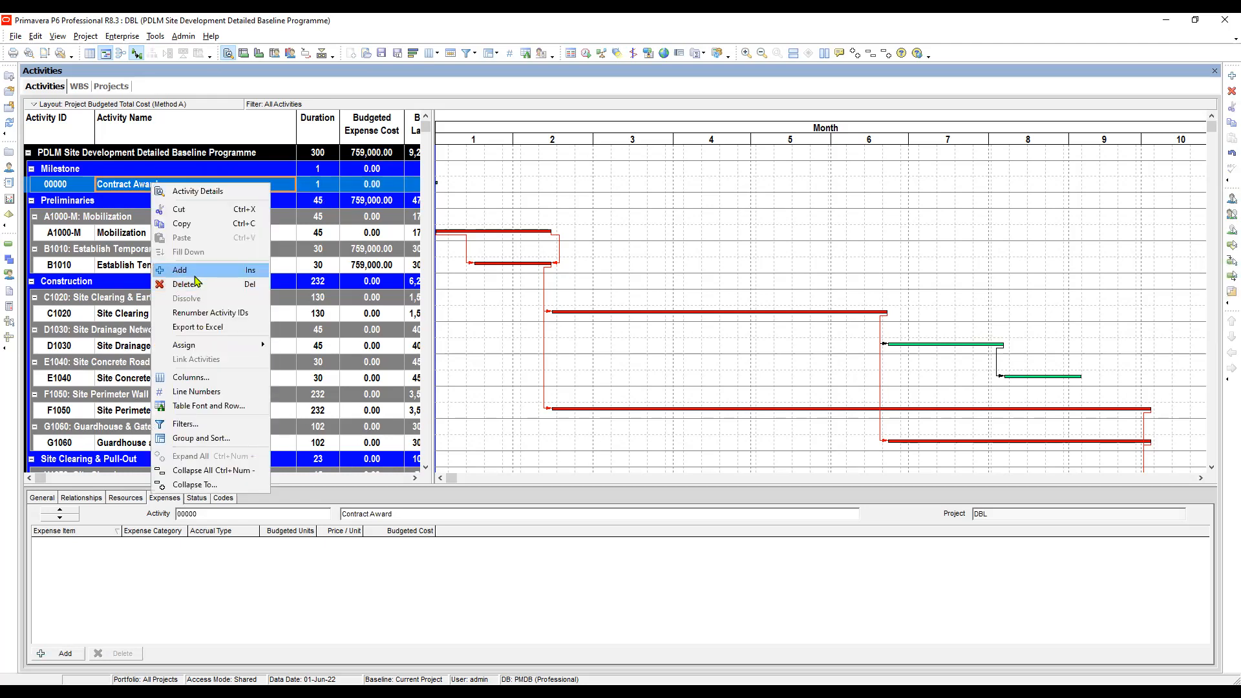
click(178, 268)
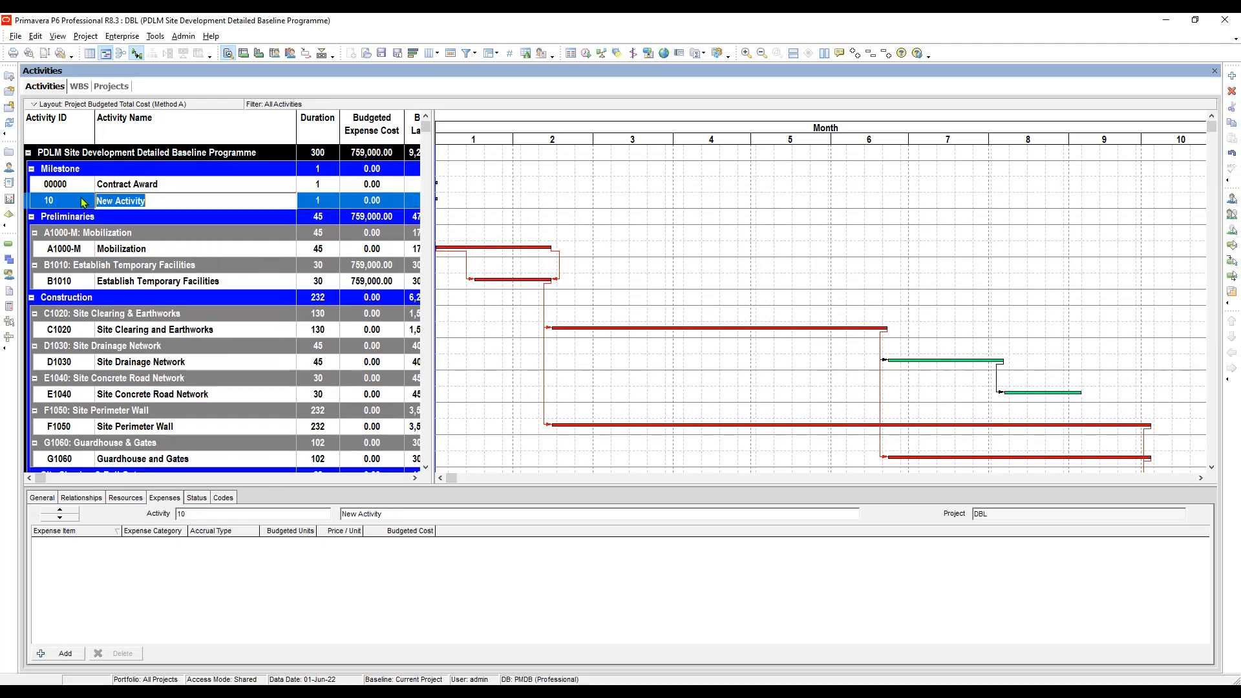
click(78, 199)
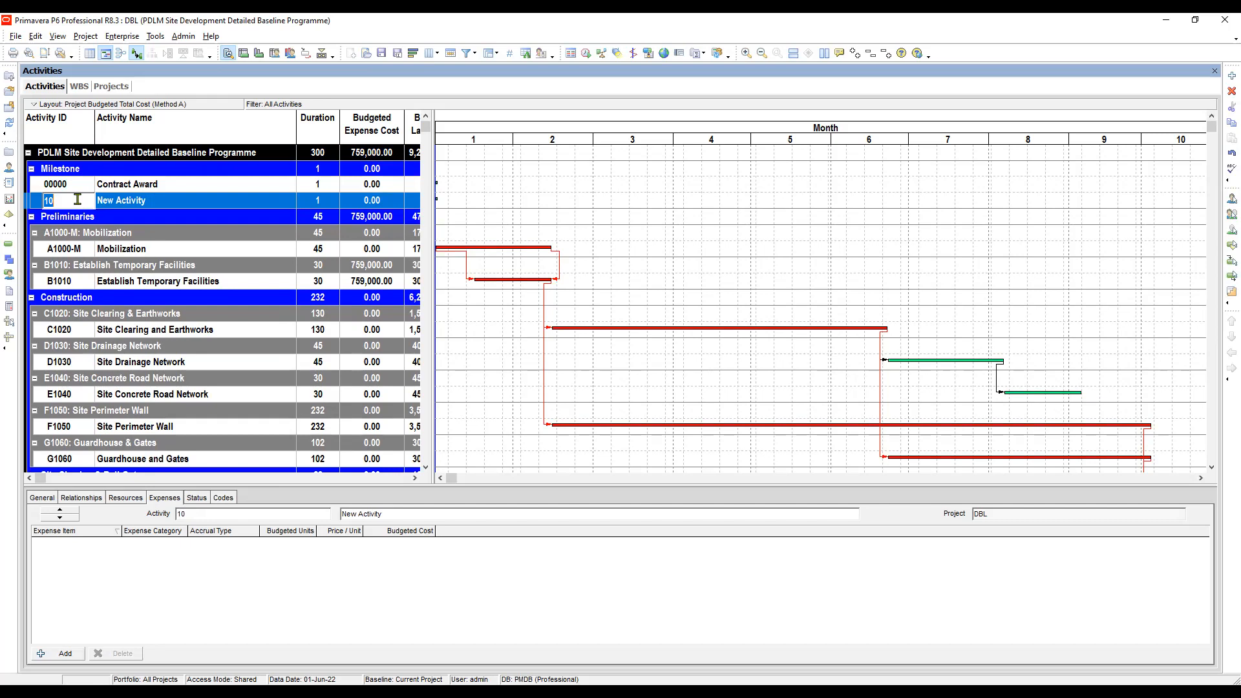
text(00010)
click(164, 200)
click(165, 199)
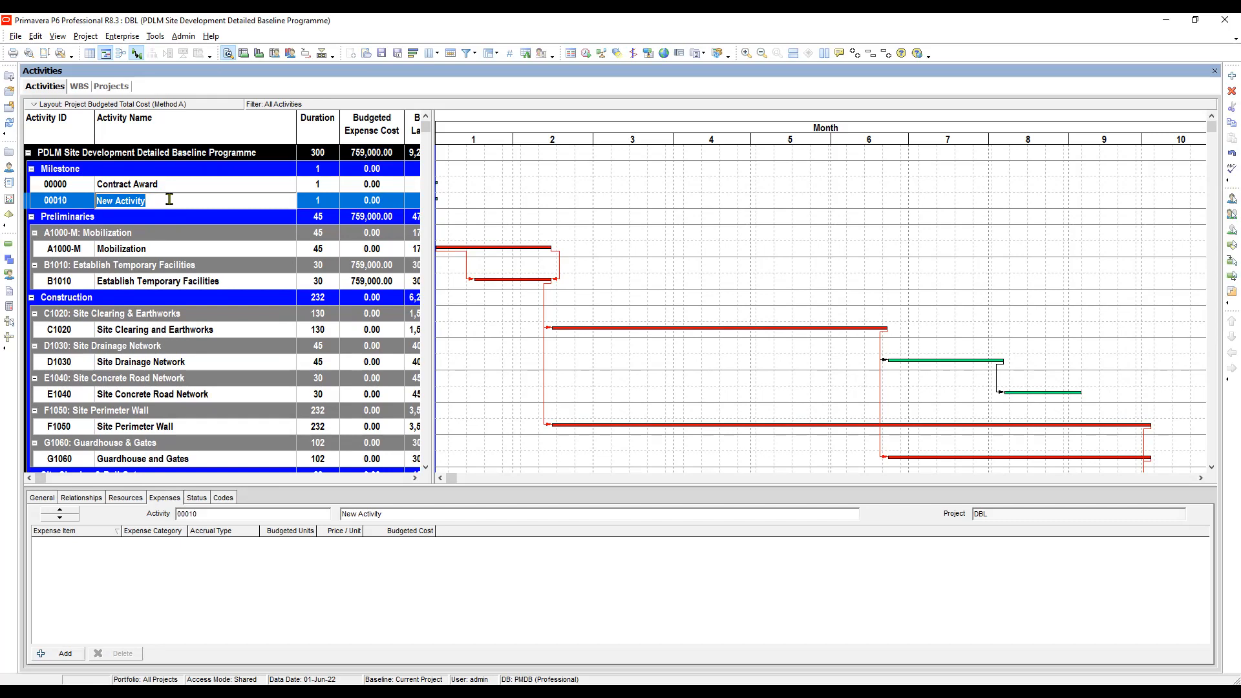
text(Notice to Proceed)
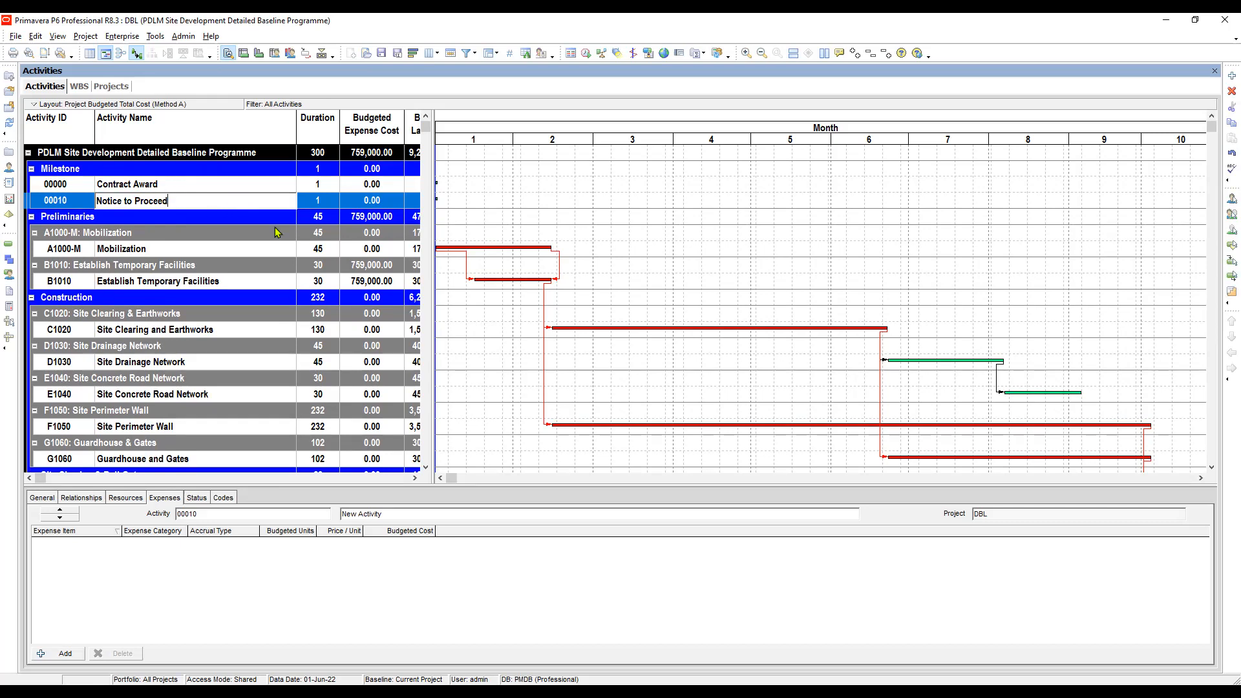
right_click(241, 201)
click(178, 270)
click(159, 202)
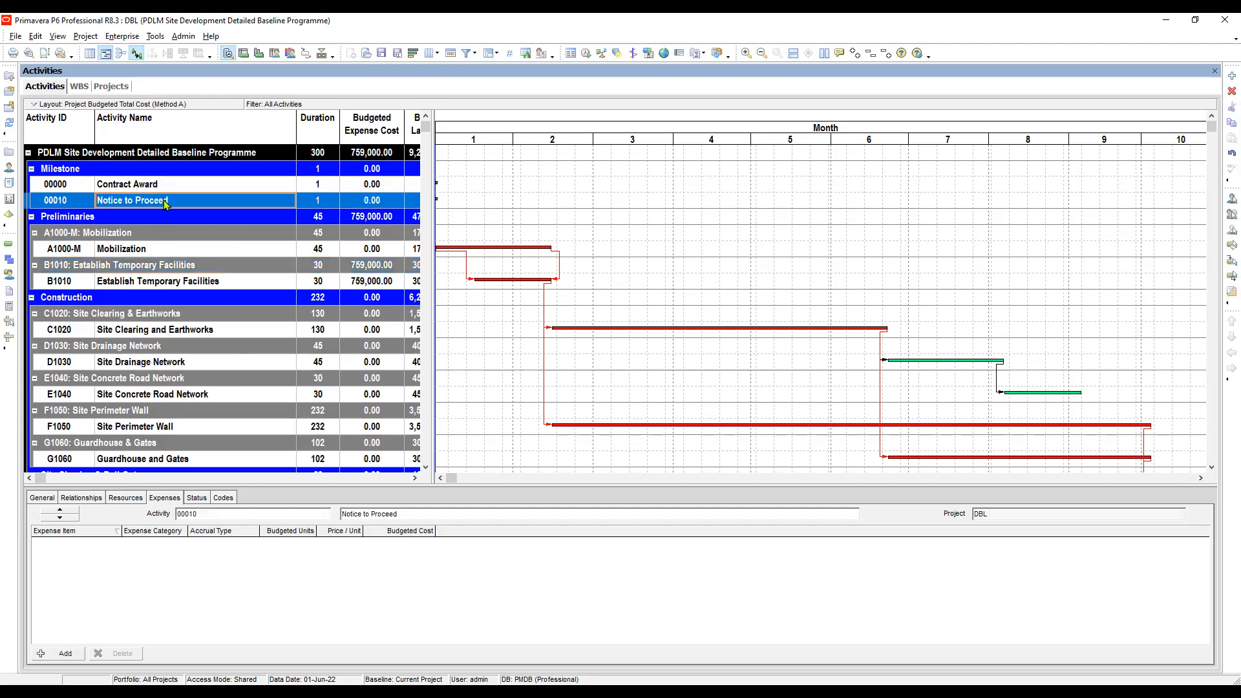
Add an activity named Project Start after Notice to Proceed under the Milestone element.
right_click(164, 200)
click(205, 288)
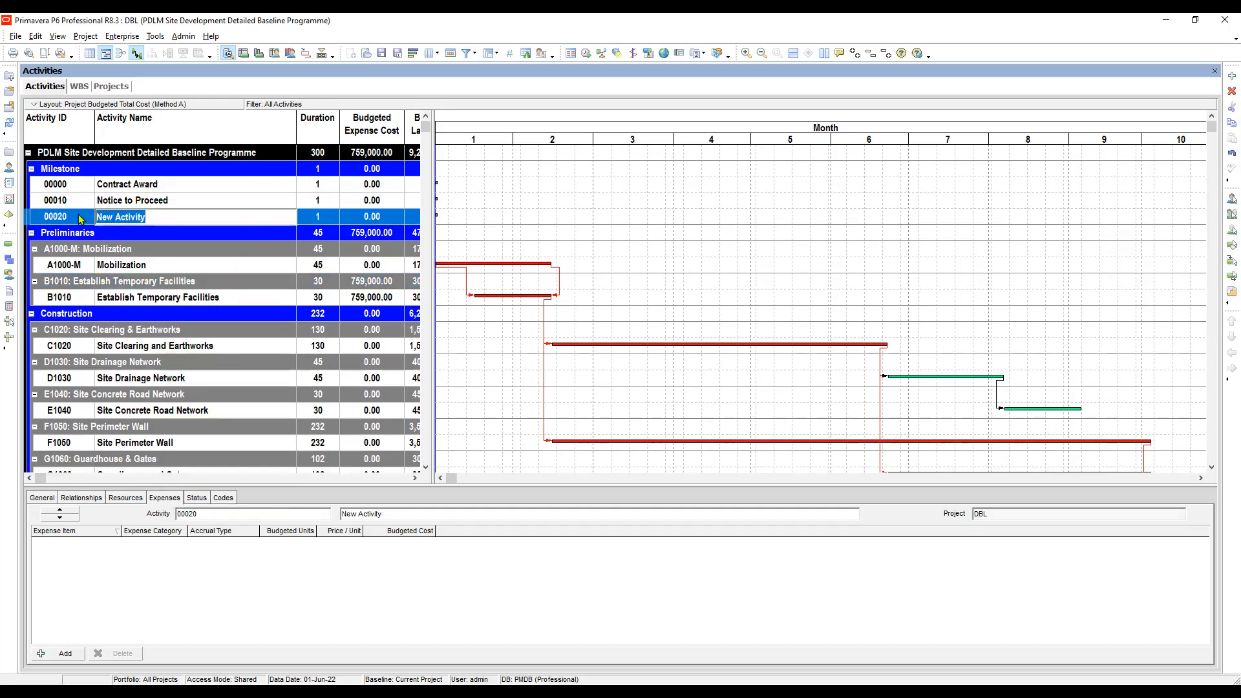
click(160, 218)
click(160, 218)
text(Project )
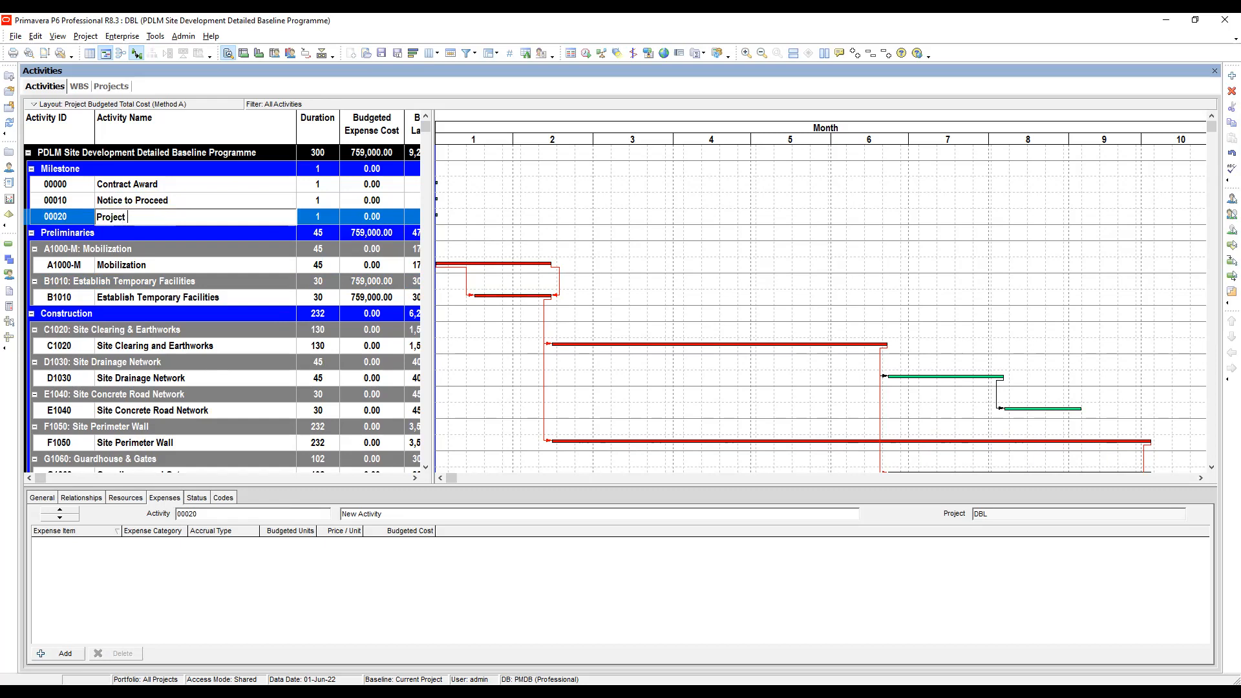
text(Start)
click(162, 200)
Add an activity named Site Handover (Interim Milestone) after Project Start under the Milestone element.
click(159, 217)
right_click(159, 218)
click(210, 304)
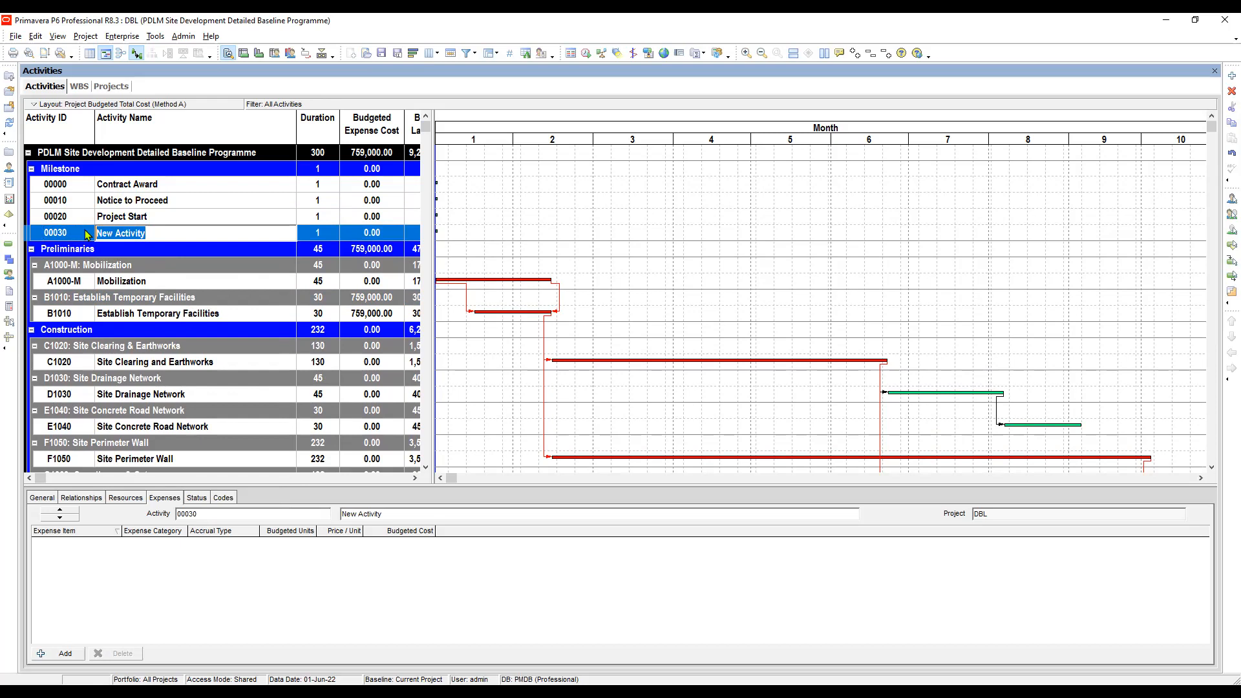
text(Site Handover)
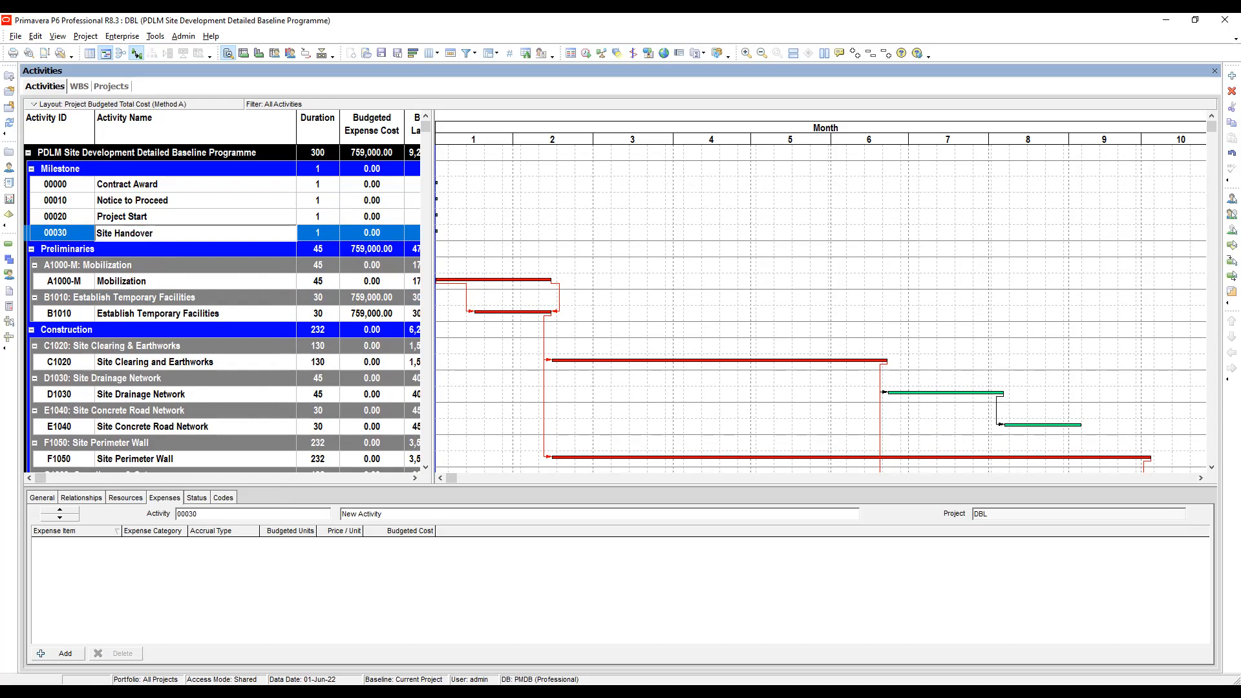
text( (Interim Milestone))
click(169, 247)
click(182, 235)
Complete the name of milestone activity 00030 as Site Handover (Interim Milestone).
click(200, 220)
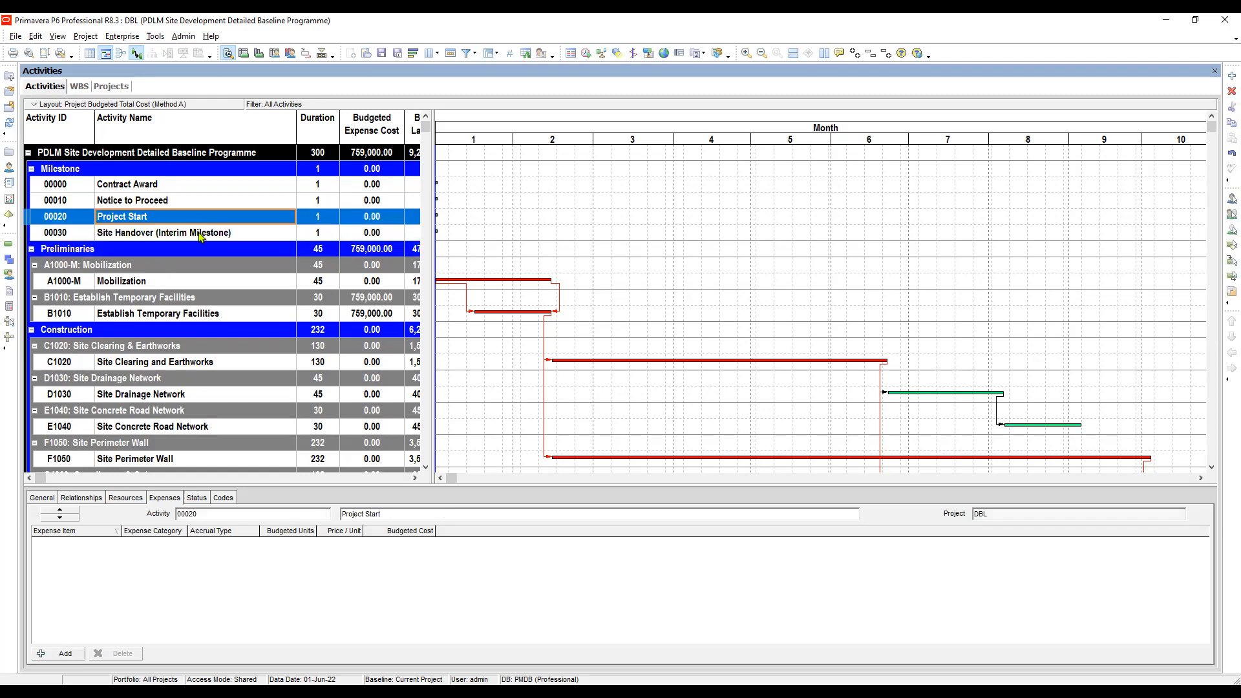
click(226, 236)
click(225, 237)
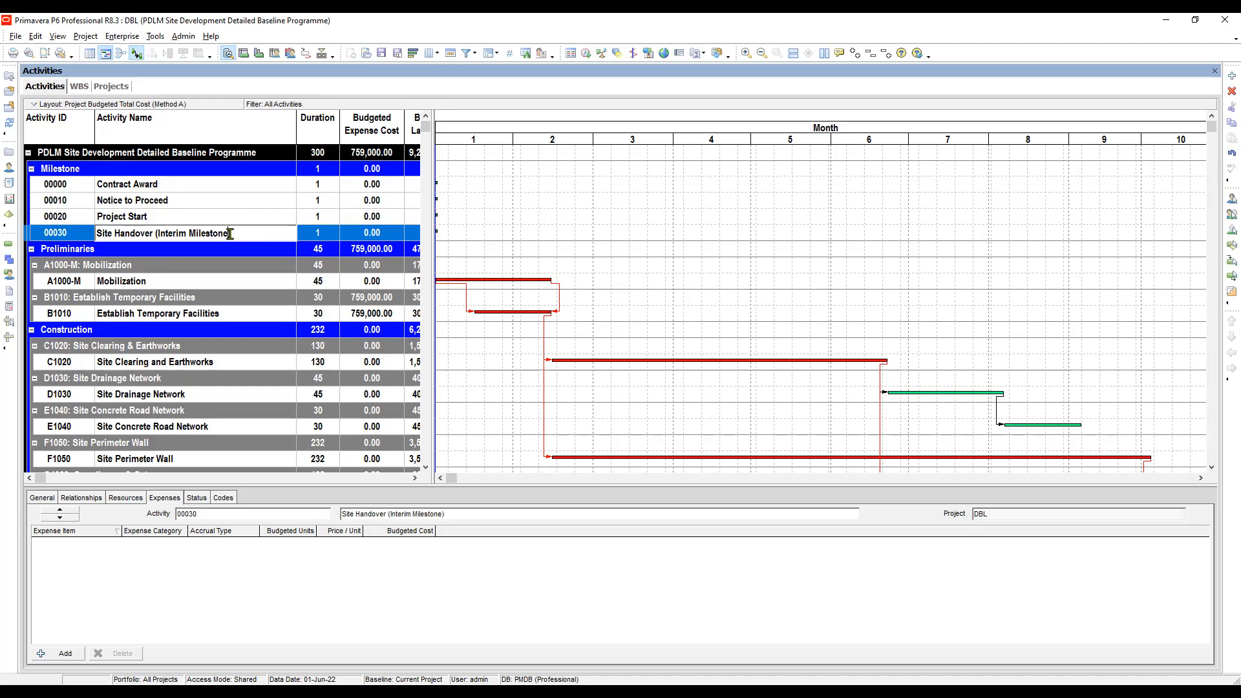
text(s)
key(Tab)
click(251, 223)
click(231, 234)
click(229, 231)
click(198, 258)
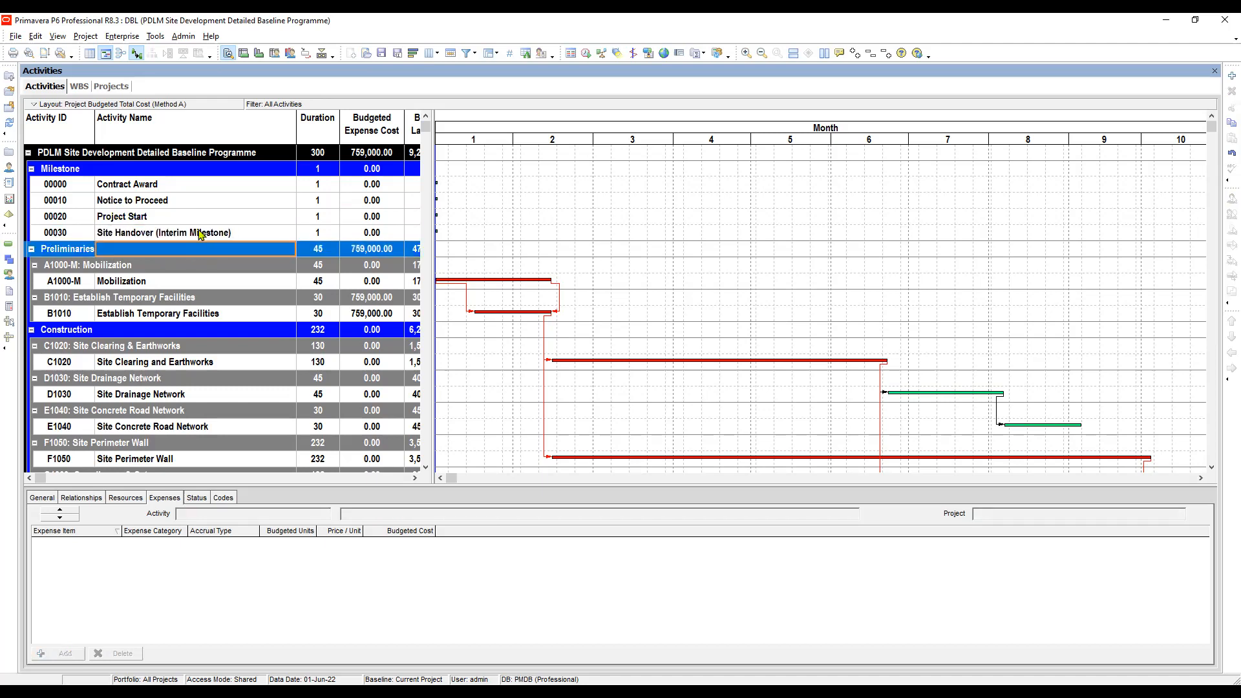
Add an activity named Project Handover after Site Handover (Interim Milestone) under the Milestone element.
click(202, 234)
right_click(202, 234)
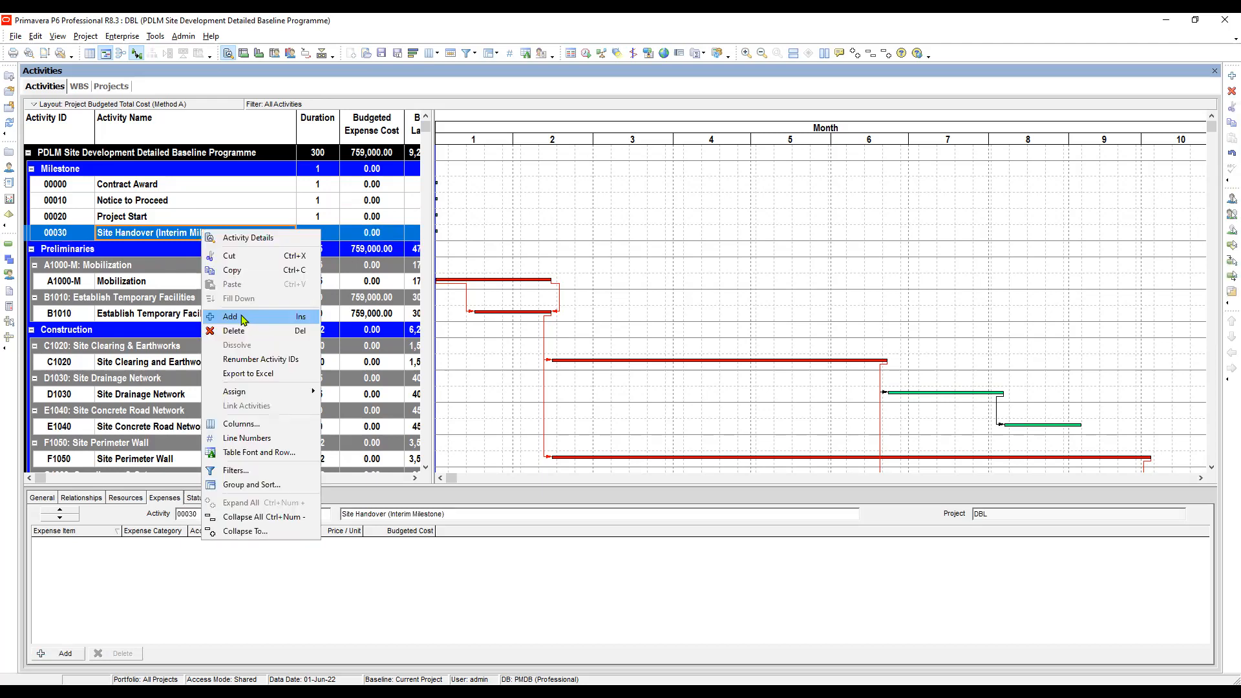
click(243, 319)
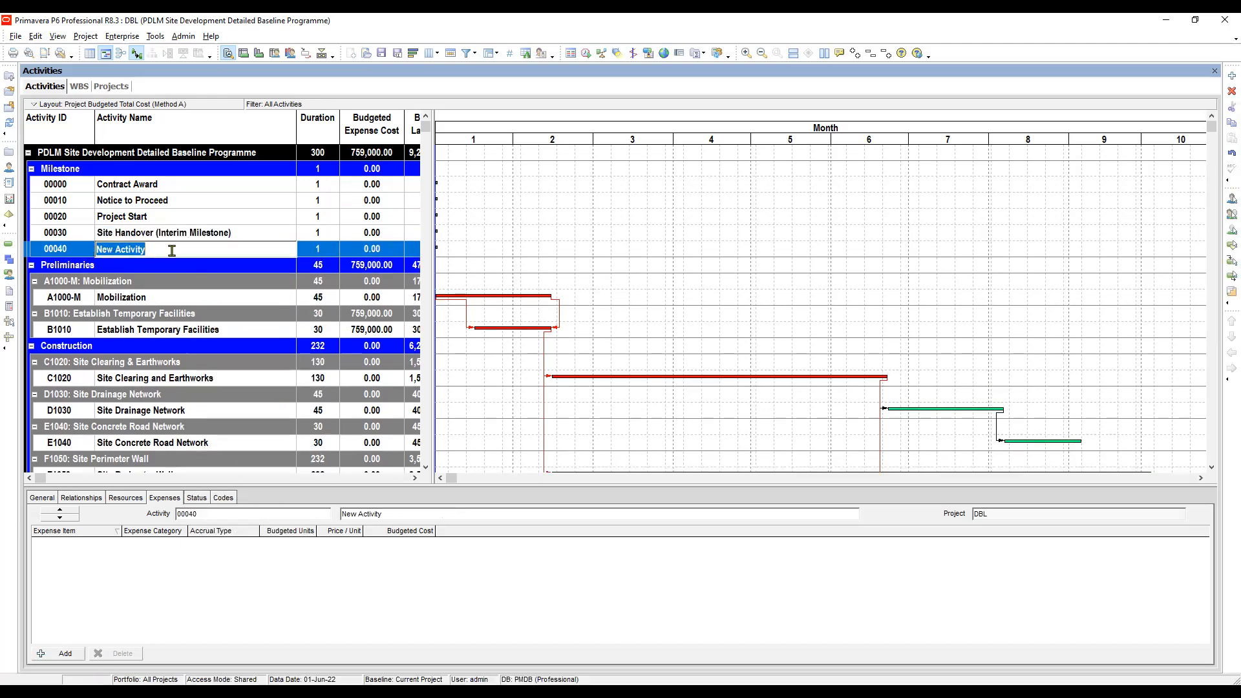
text(Project HAndover)
drag(134, 251, 143, 251)
text(a)
click(234, 347)
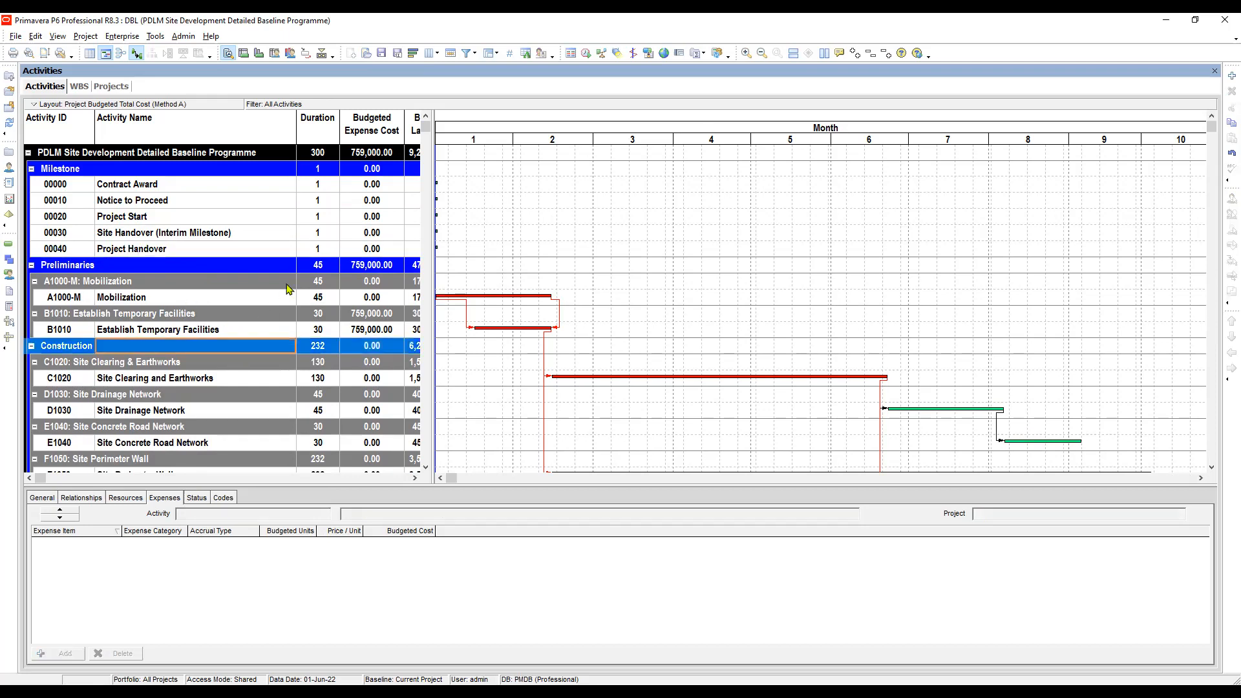
click(239, 252)
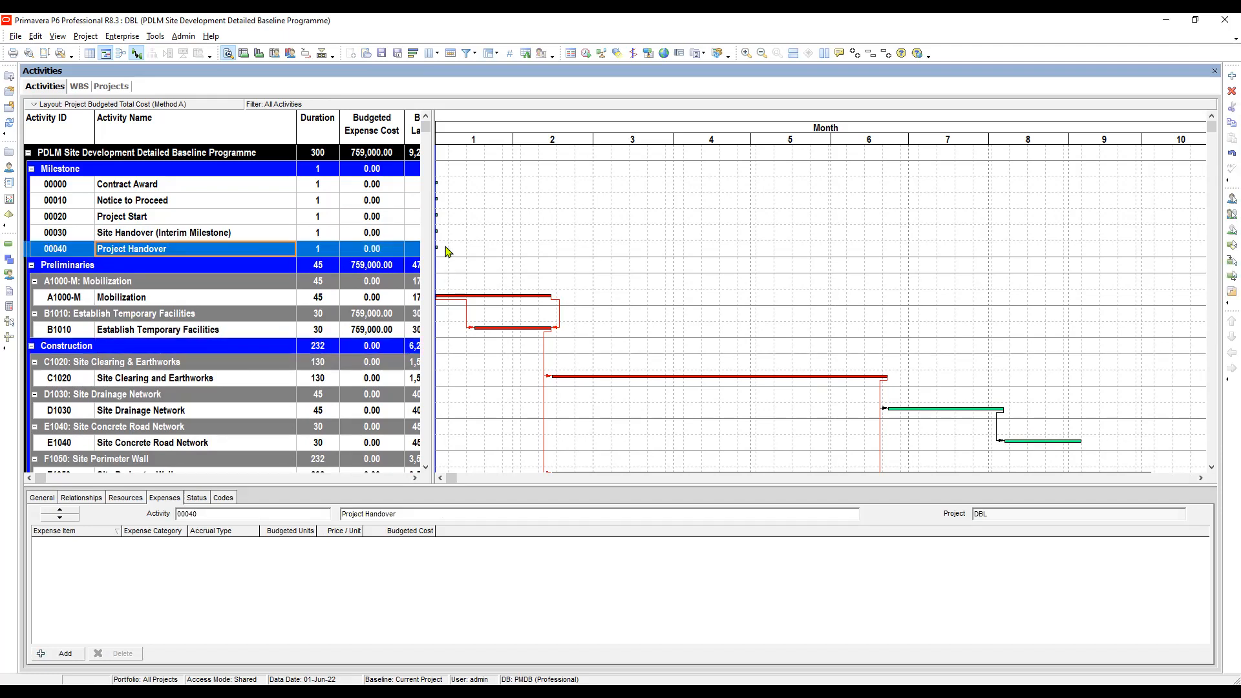
Widen the activity table to show the budgeted cost columns and review the durations of the five milestone activities.
drag(432, 209, 539, 220)
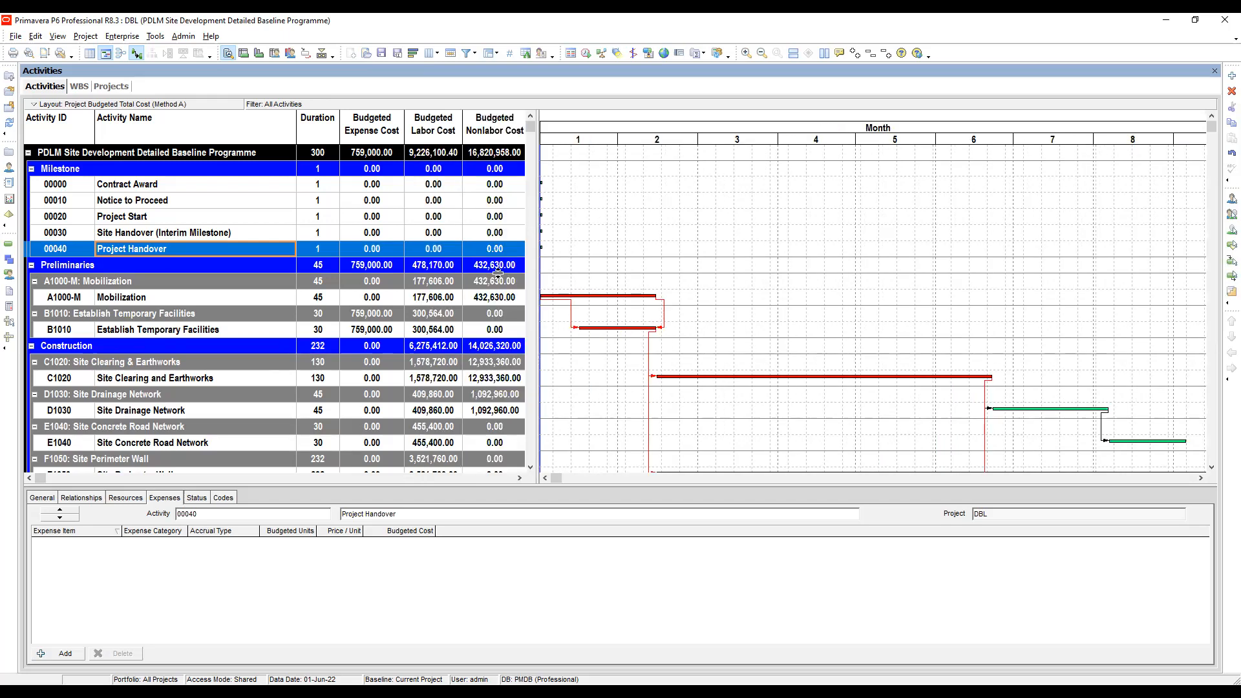
click(323, 184)
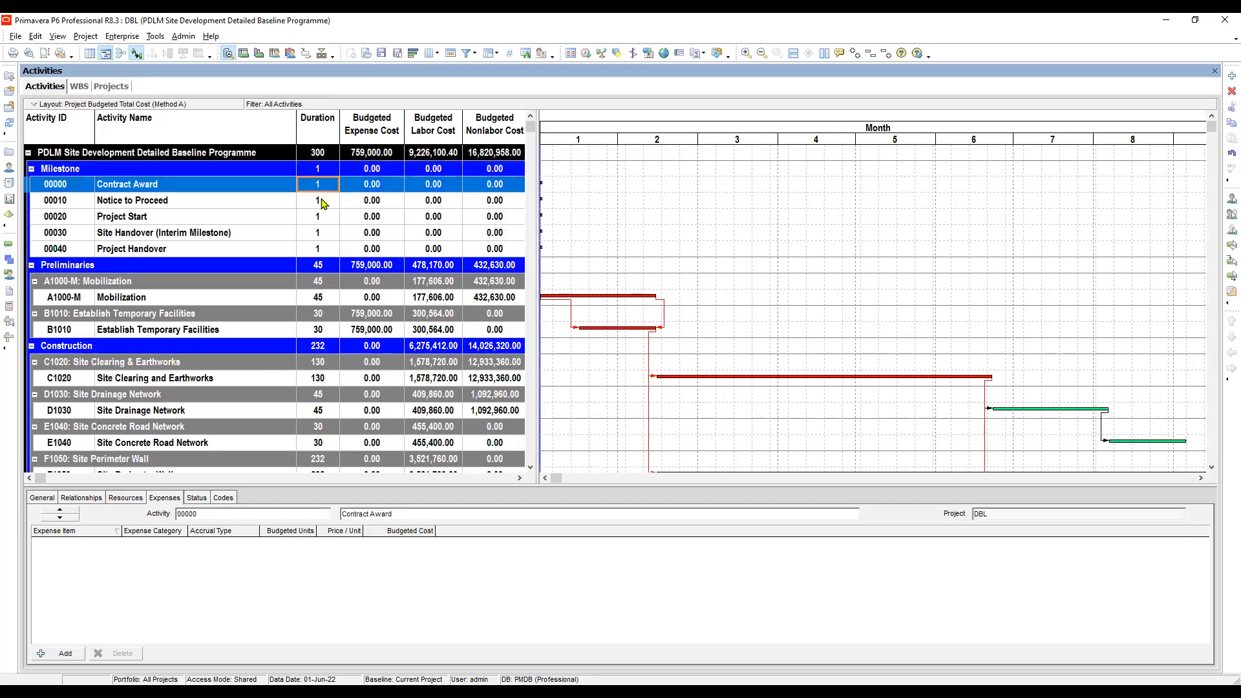
click(319, 202)
click(320, 220)
click(319, 237)
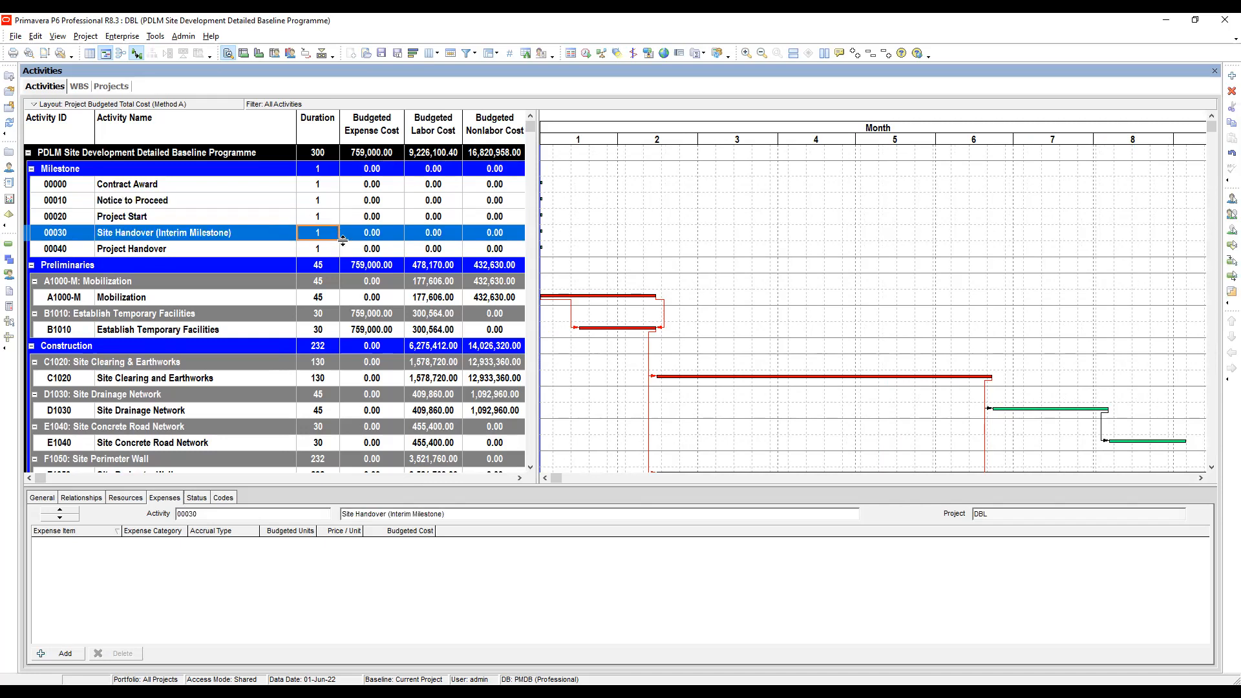
click(324, 254)
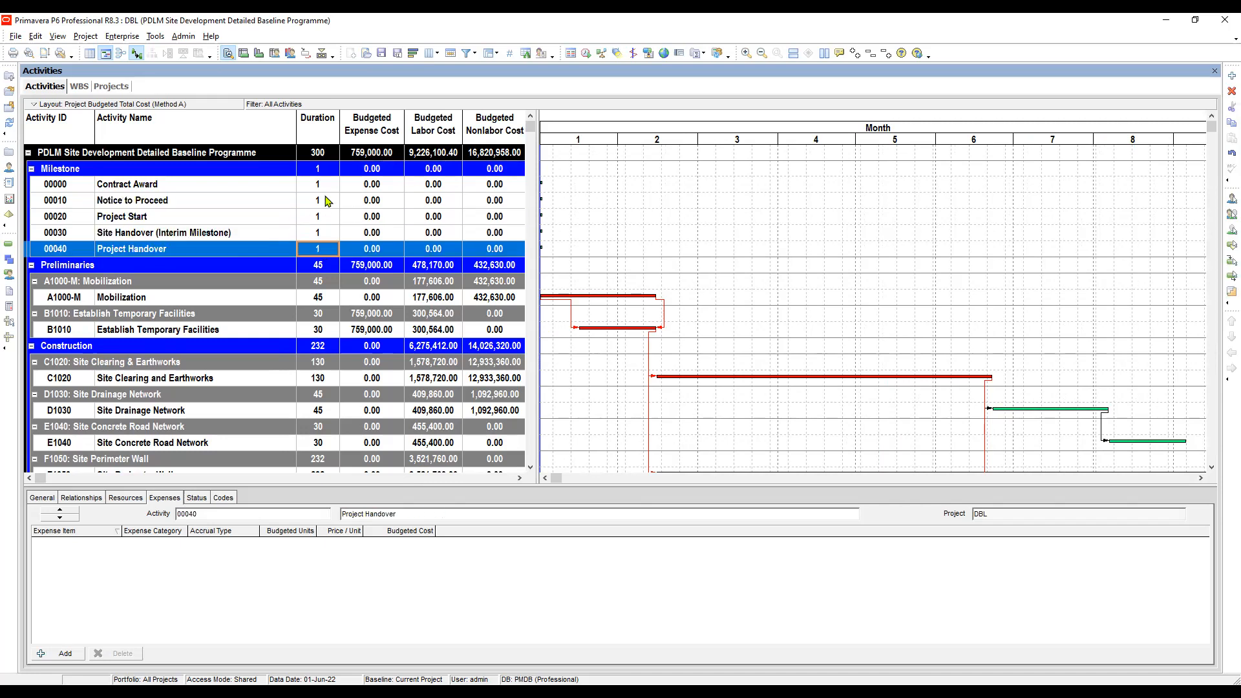
click(328, 202)
click(327, 188)
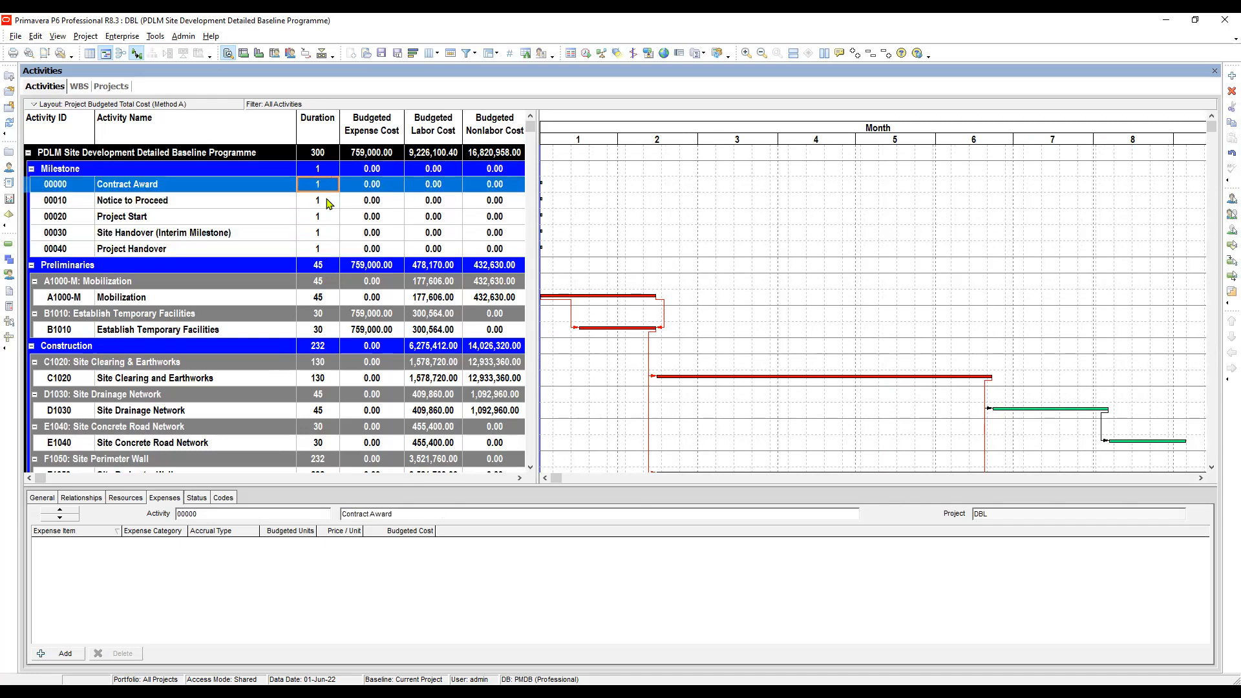
click(328, 204)
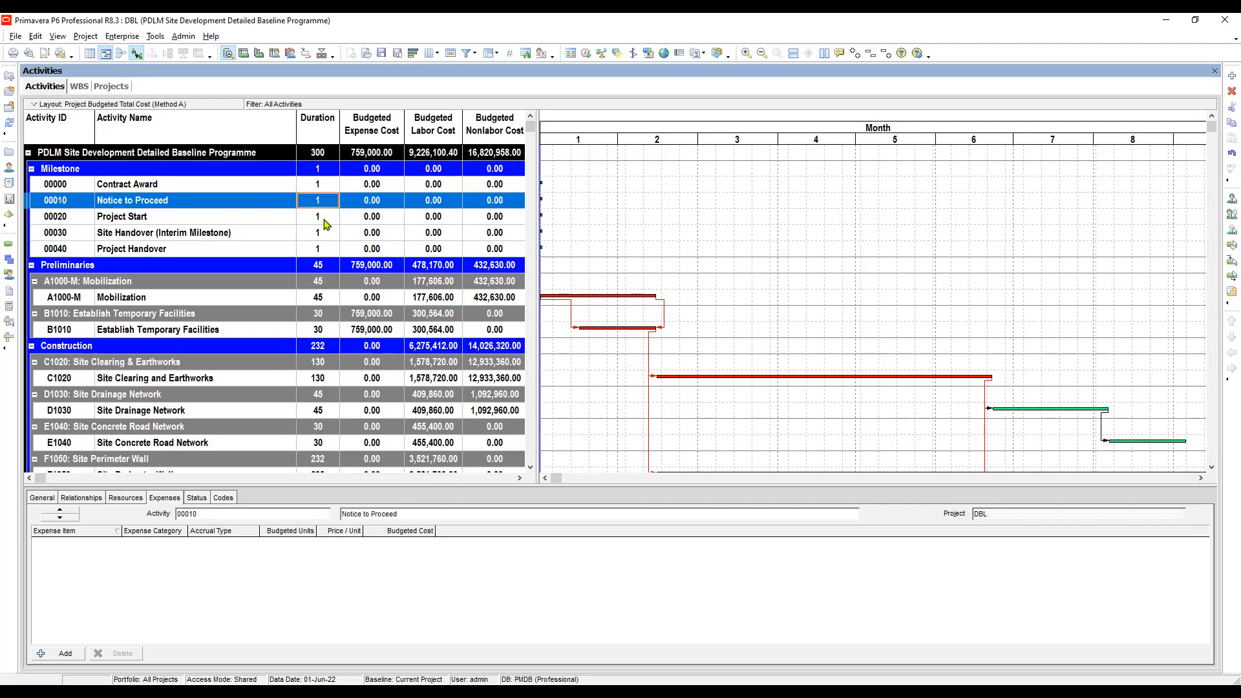
click(327, 220)
click(325, 236)
scroll(336, 227, down, 2)
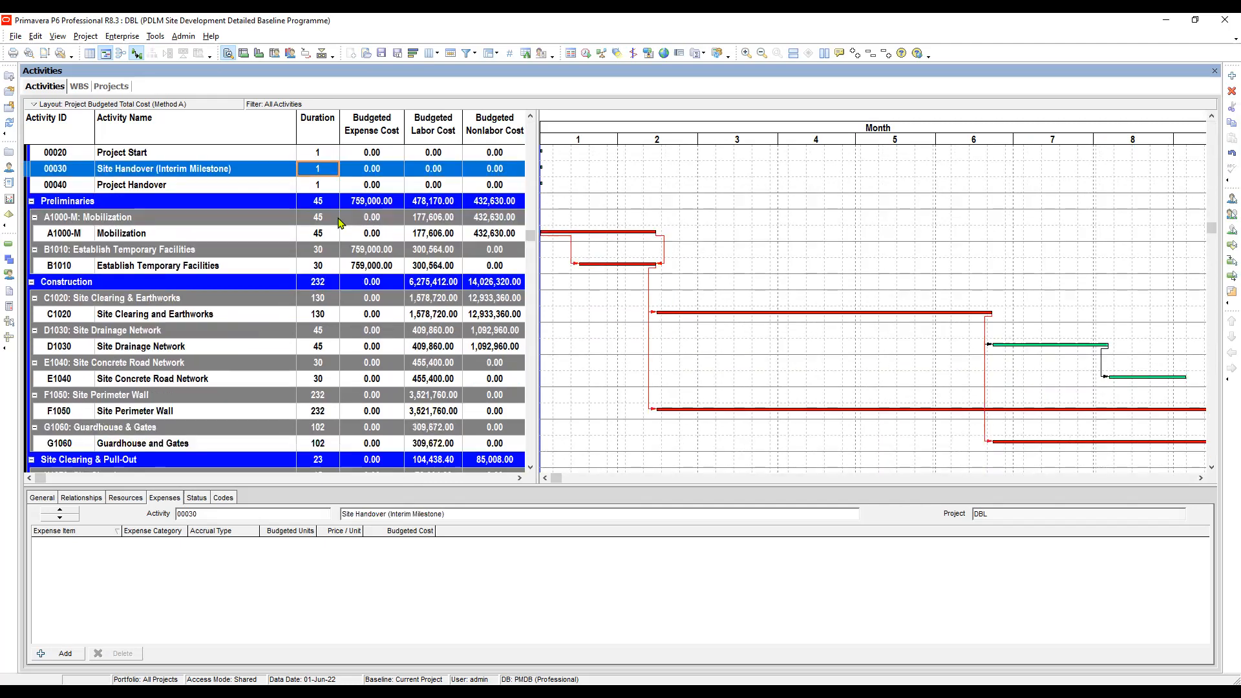
scroll(339, 223, up, 2)
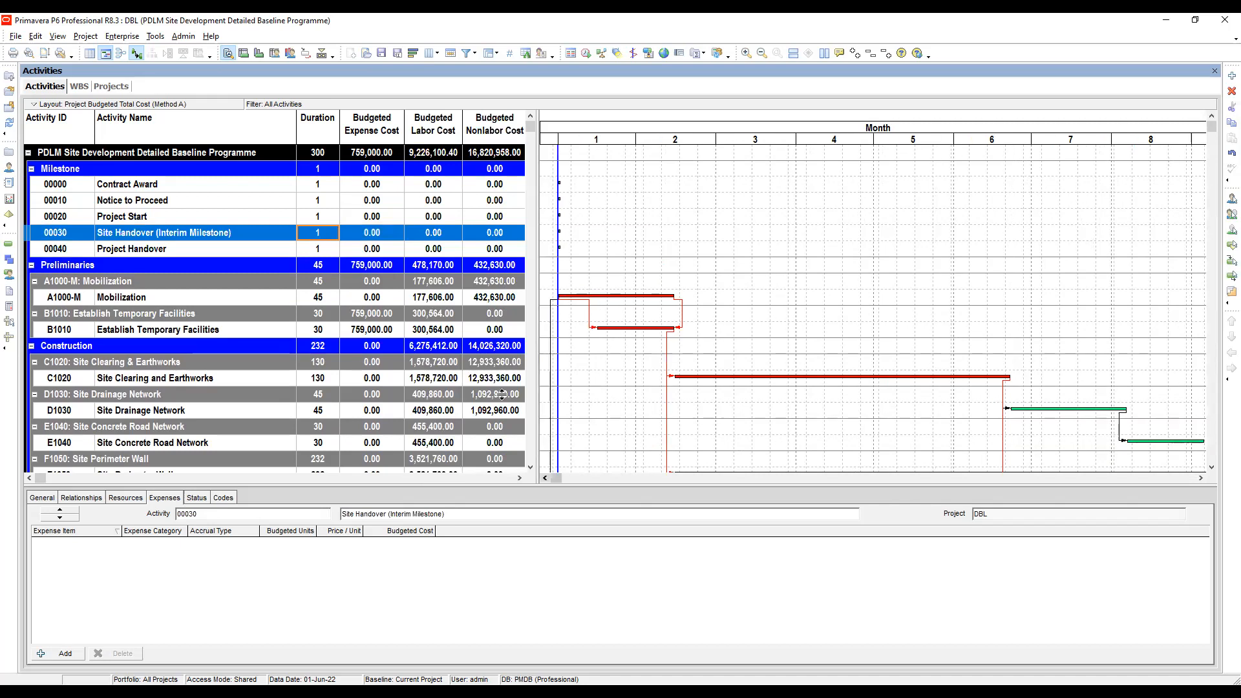
Change the Mobilization activity's ID under Preliminaries to A1000-M-1.
click(141, 297)
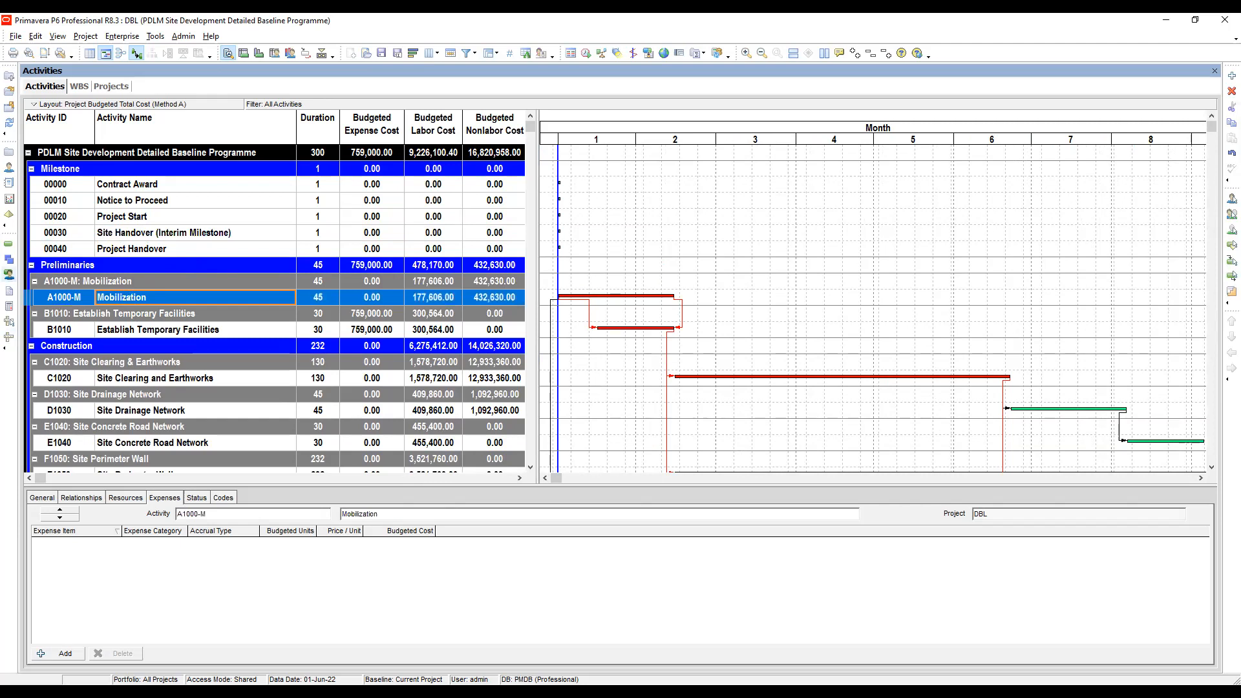
key(alt+Tab)
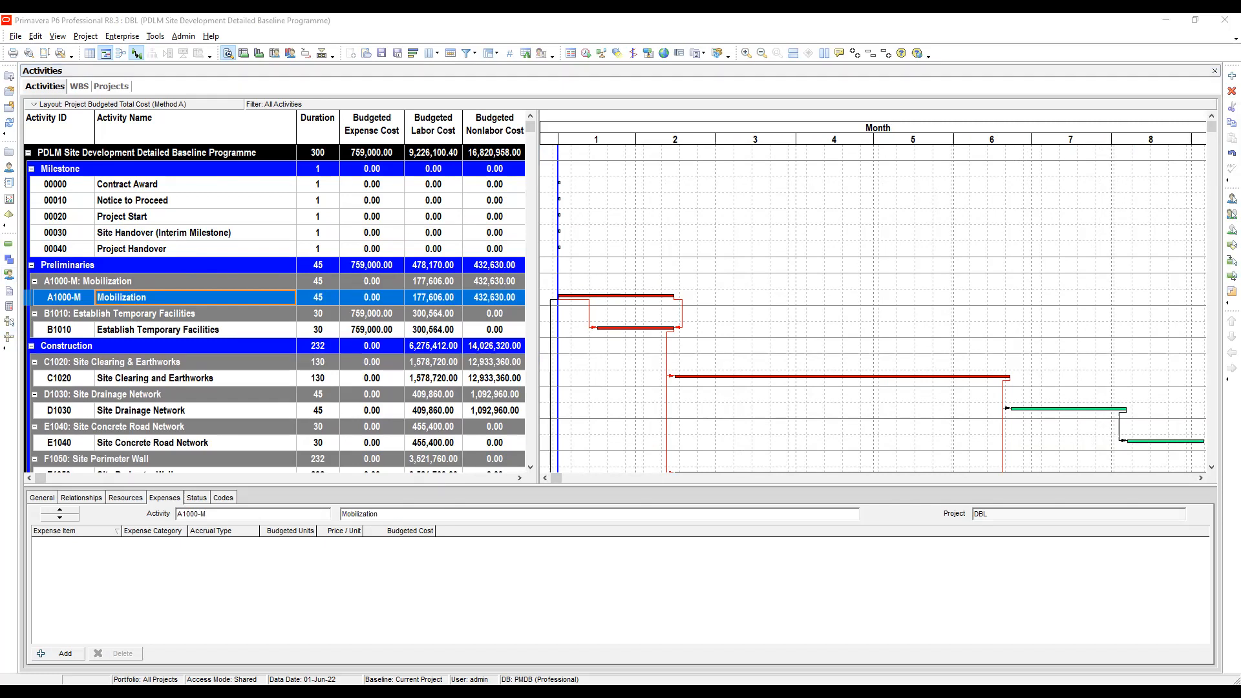
key(alt+Tab)
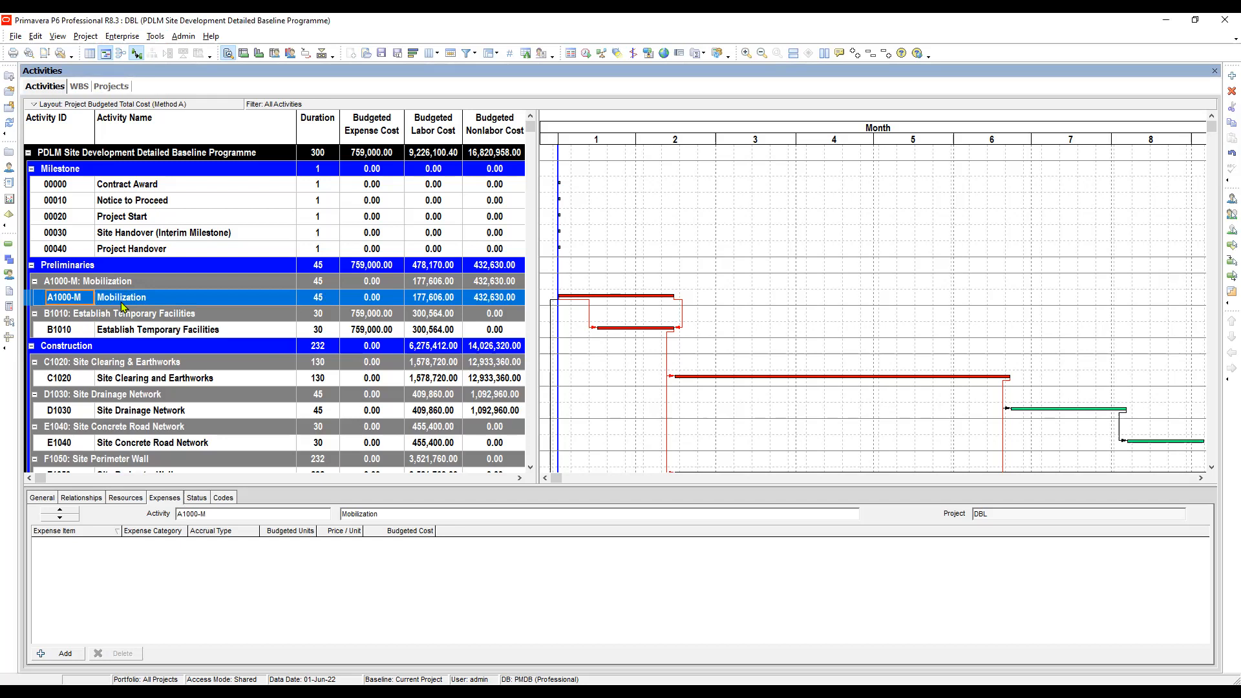
click(86, 297)
click(85, 298)
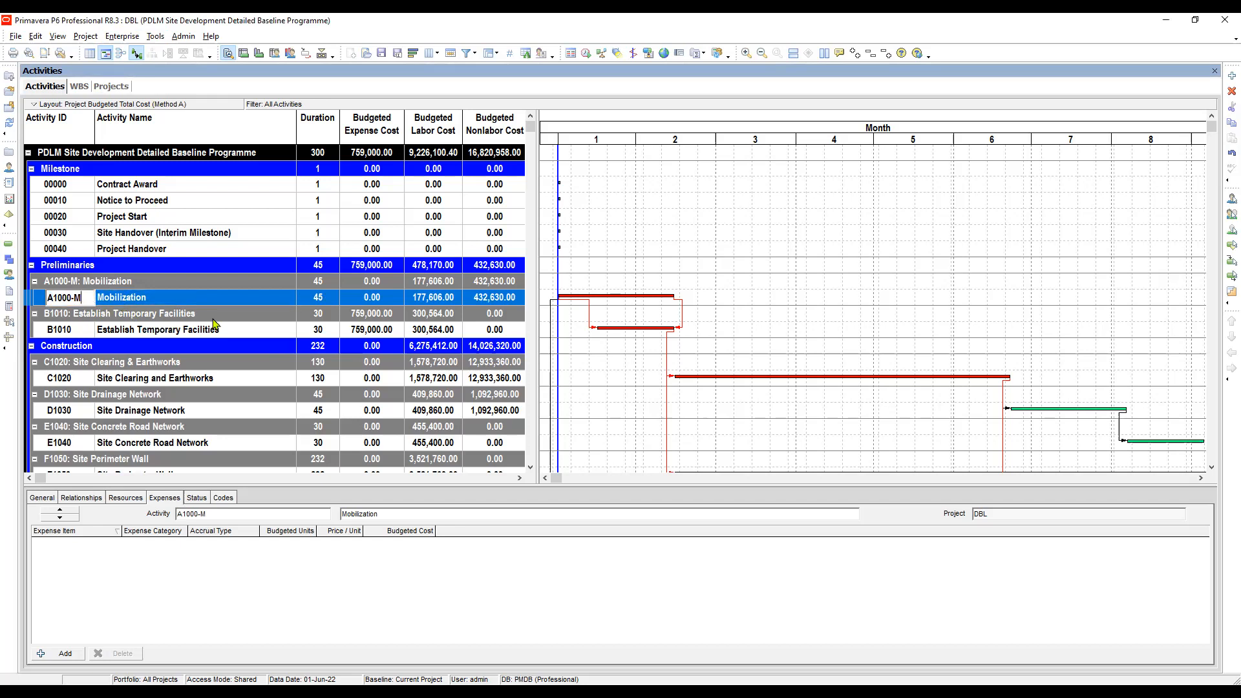
text(-)
click(153, 299)
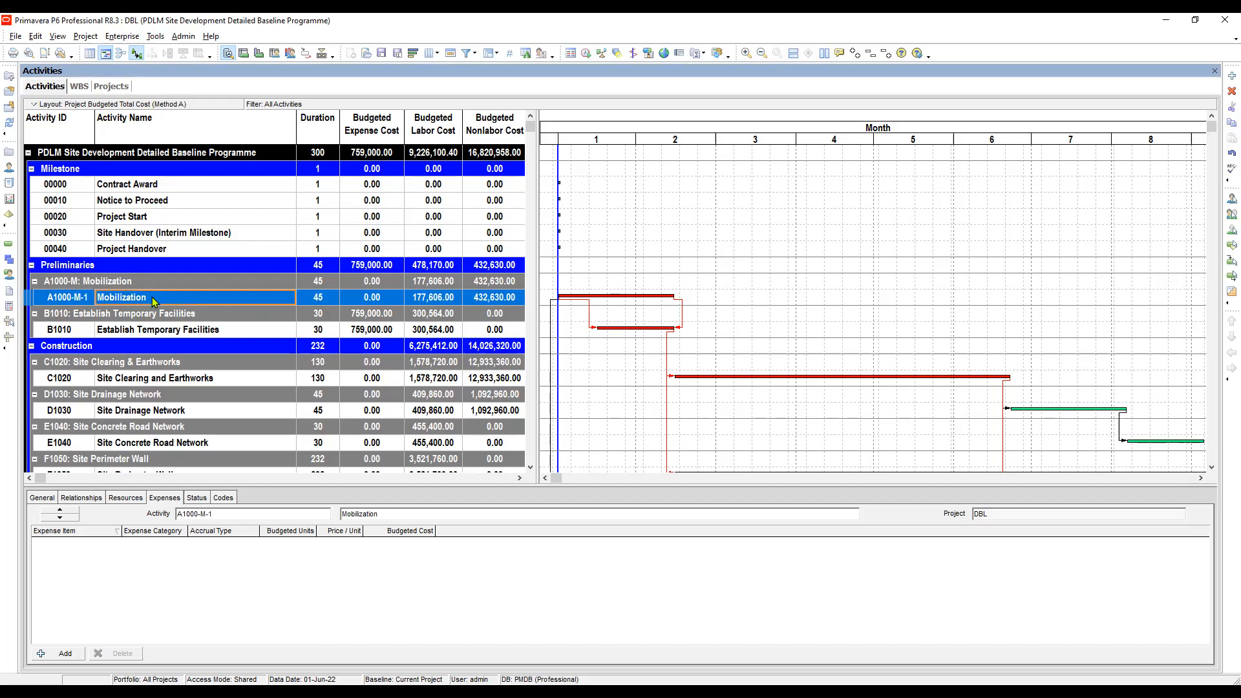
Rename activity A1000-M-1 as Mobilization for Temporary Facilities.
click(154, 299)
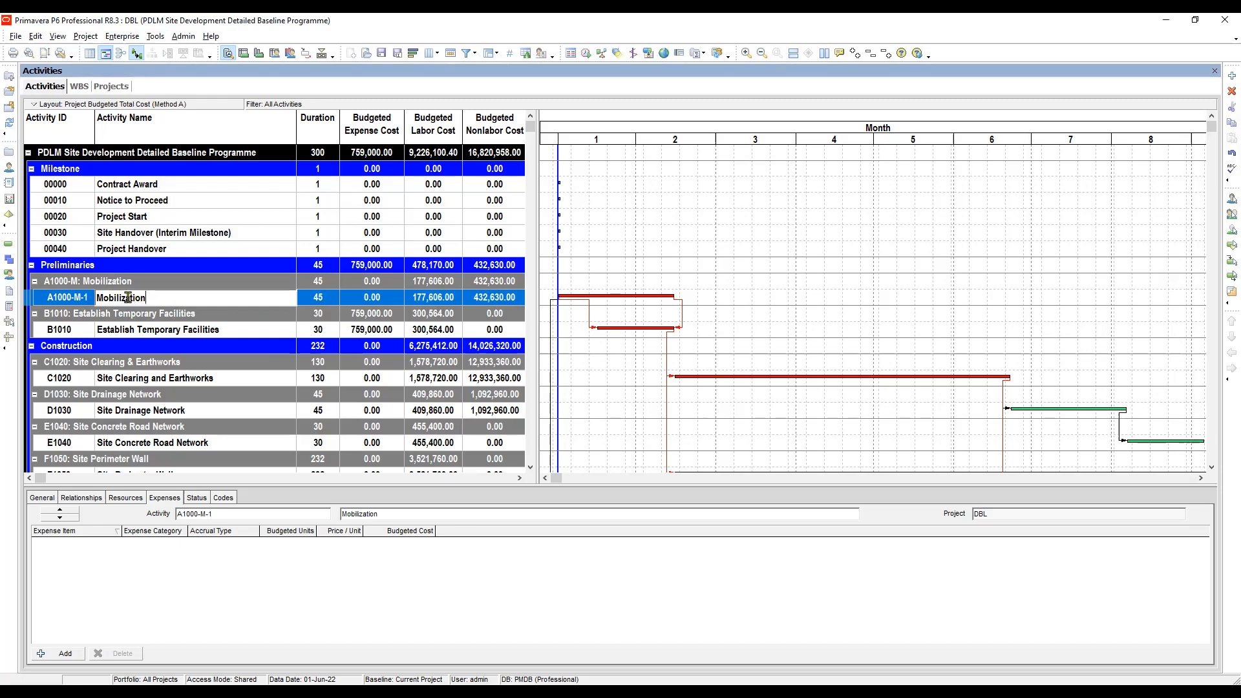
drag(128, 296, 223, 304)
text(ze)
text( for)
key(BackSpace)
key(BackSpace)
key(BackSpace)
text(ation for Temporary Facility)
key(BackSpace)
text(ies)
Set the duration of Mobilization for Temporary Facilities to 15.
click(325, 303)
click(325, 303)
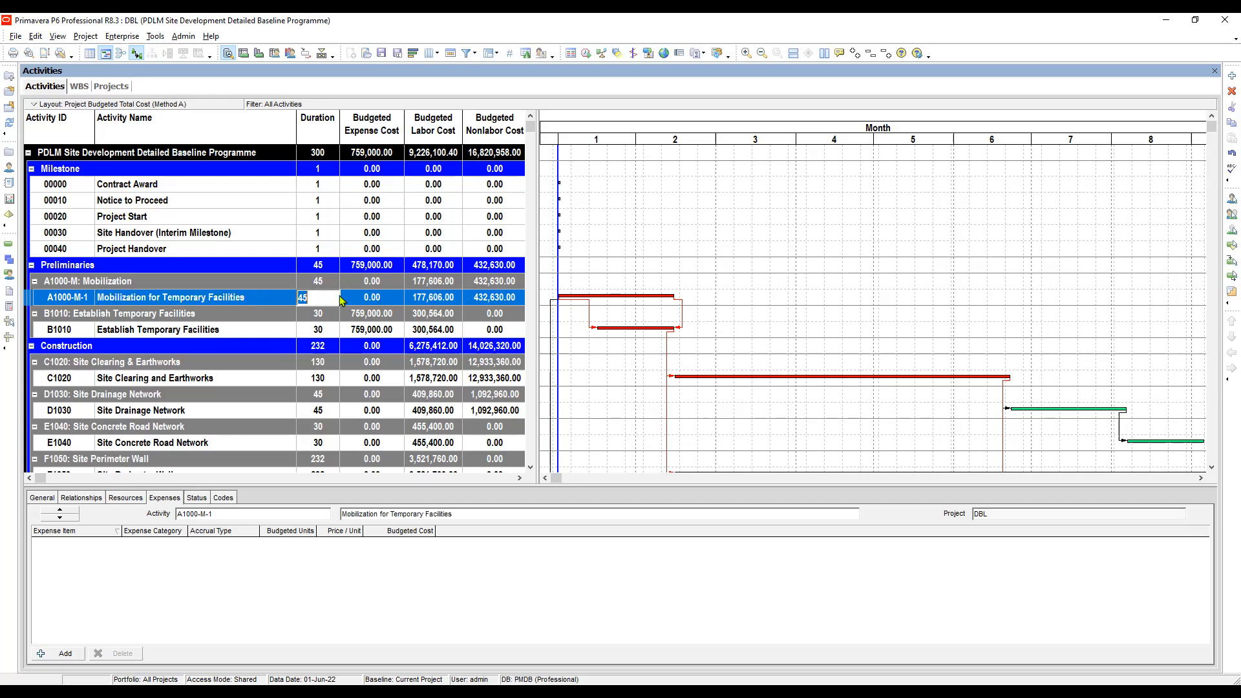
text(15)
key(Return)
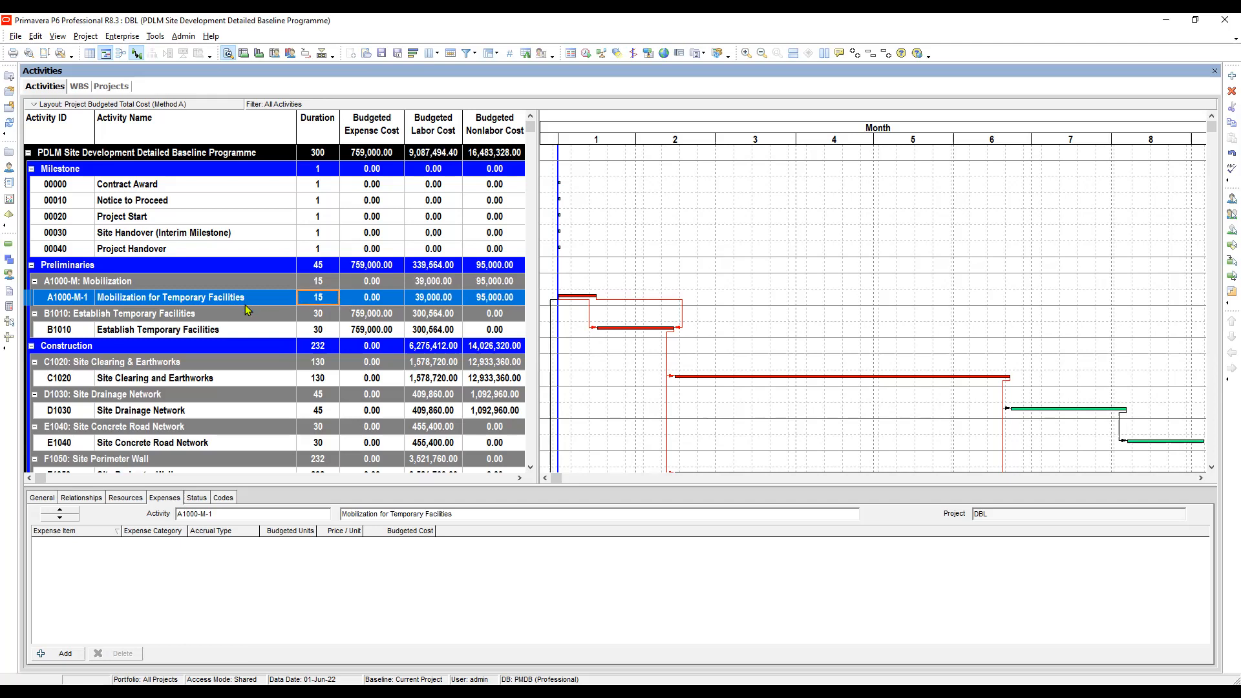
click(238, 300)
click(325, 299)
click(251, 300)
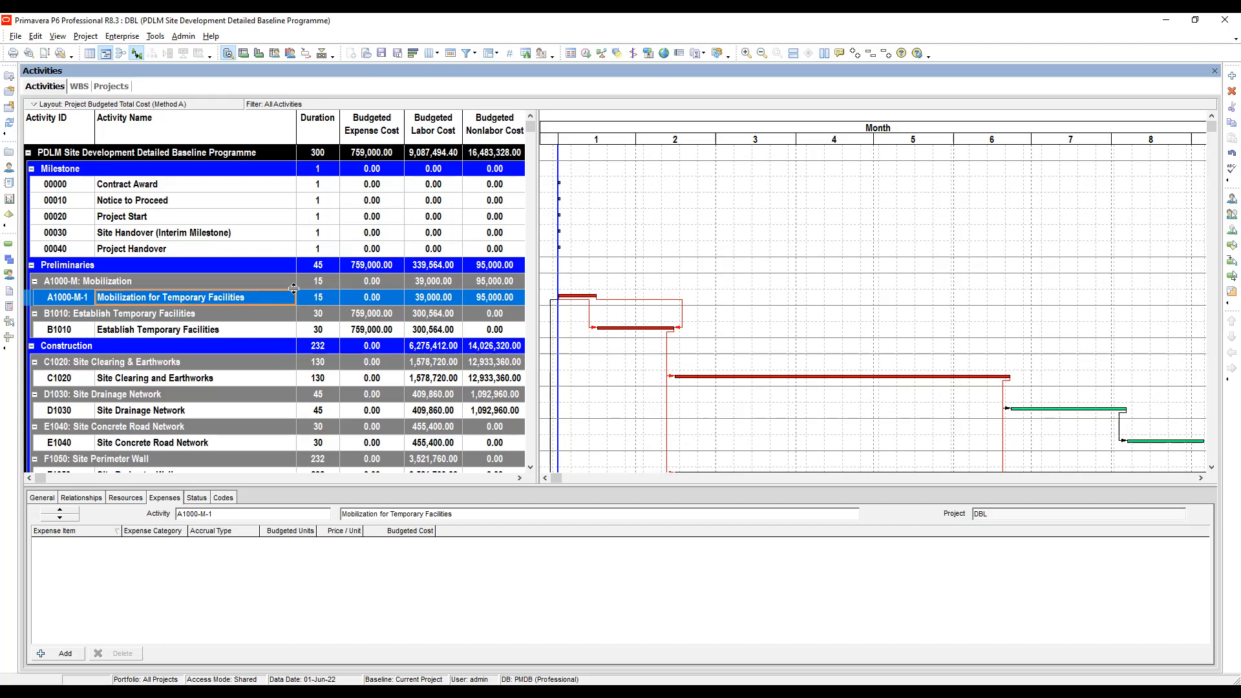
click(328, 300)
click(271, 299)
click(327, 302)
click(258, 297)
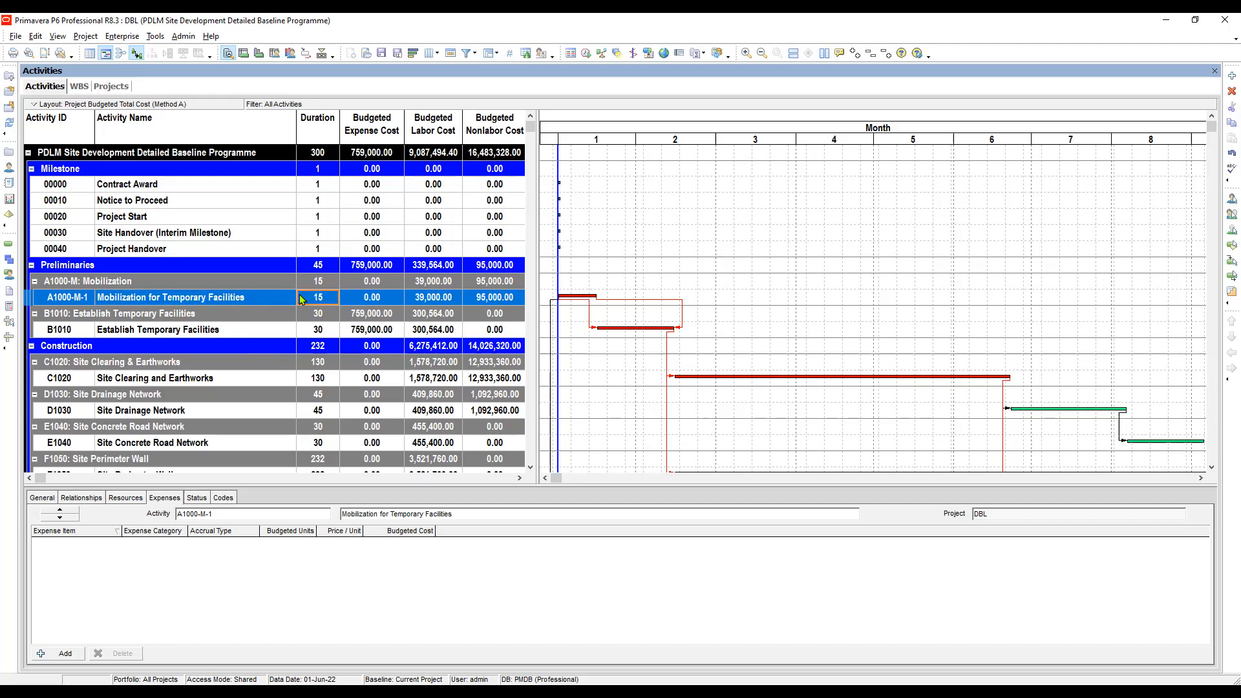
click(320, 302)
click(272, 300)
click(320, 302)
key(Right)
click(323, 302)
click(270, 300)
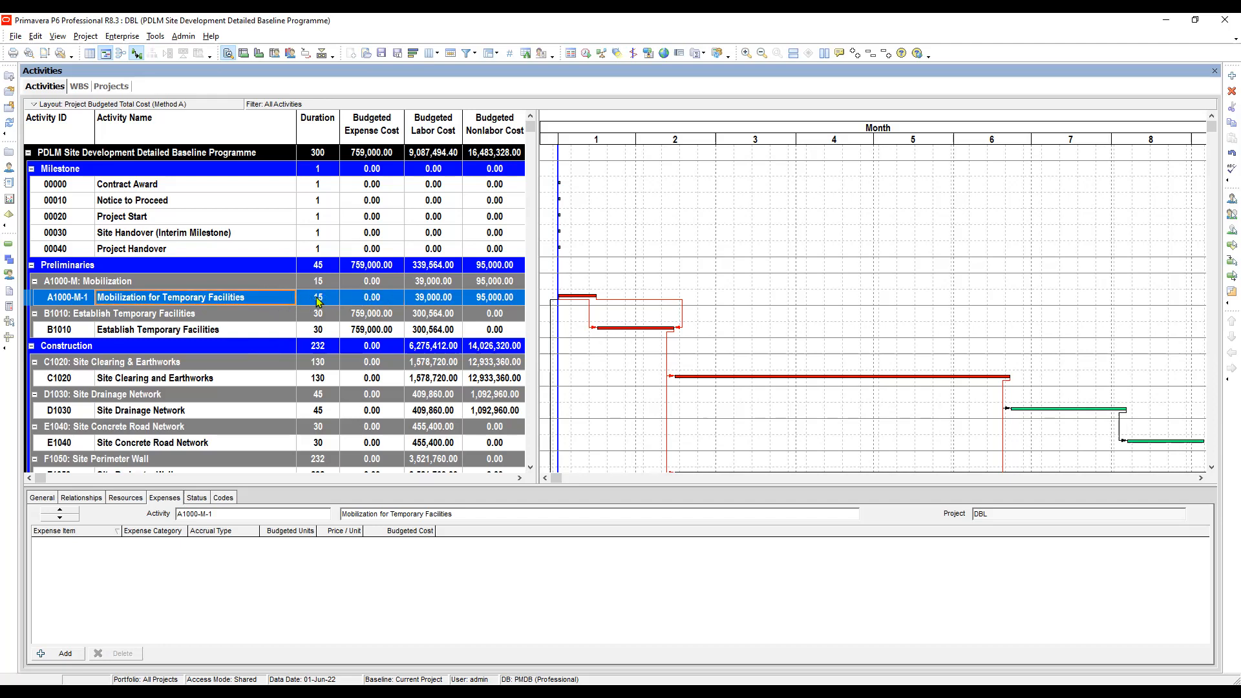
click(318, 301)
click(250, 302)
click(311, 300)
Duplicate activity A1000-M-1 with all its activity information and an ID increment of 10, and suppress the copy and renumber dialogs from showing again.
click(259, 298)
key(ctrl+v)
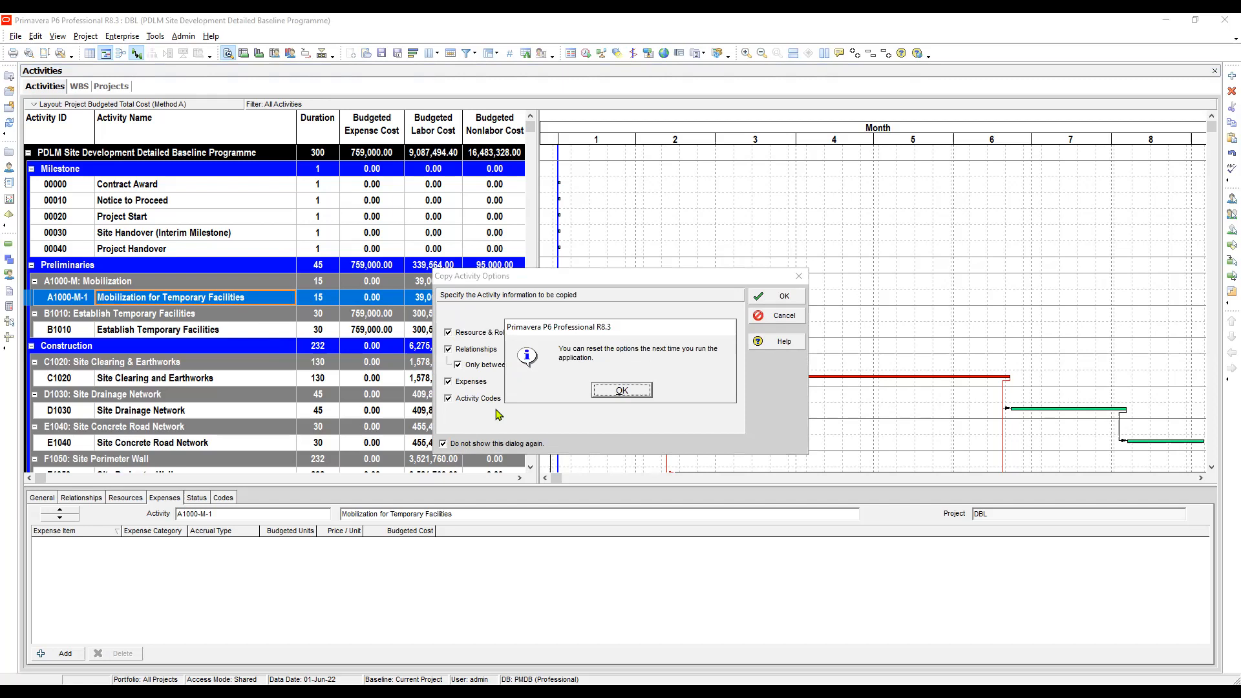
key(Return)
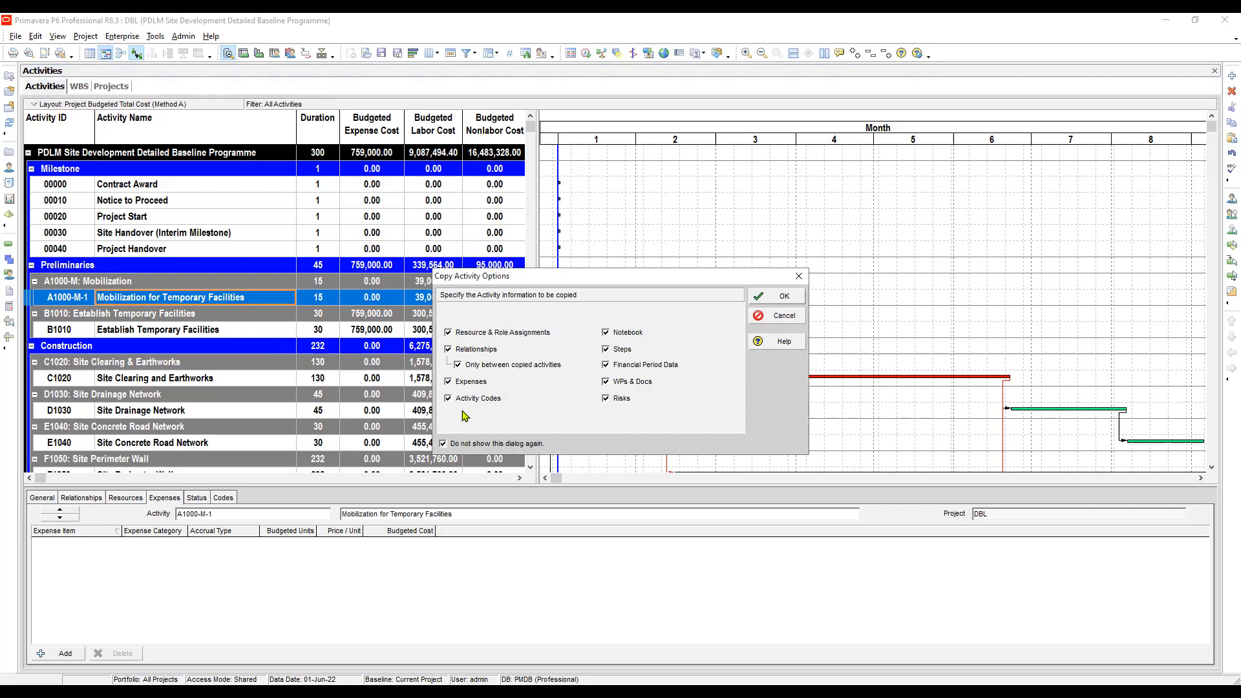
key(Return)
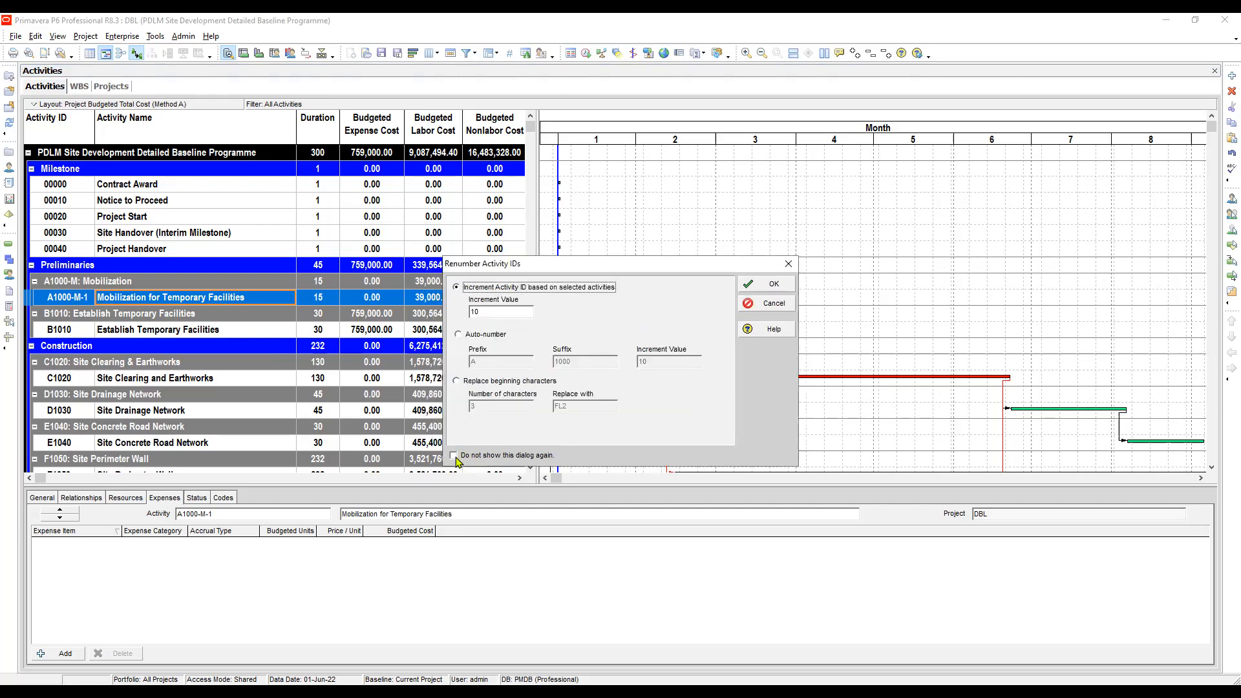
click(454, 456)
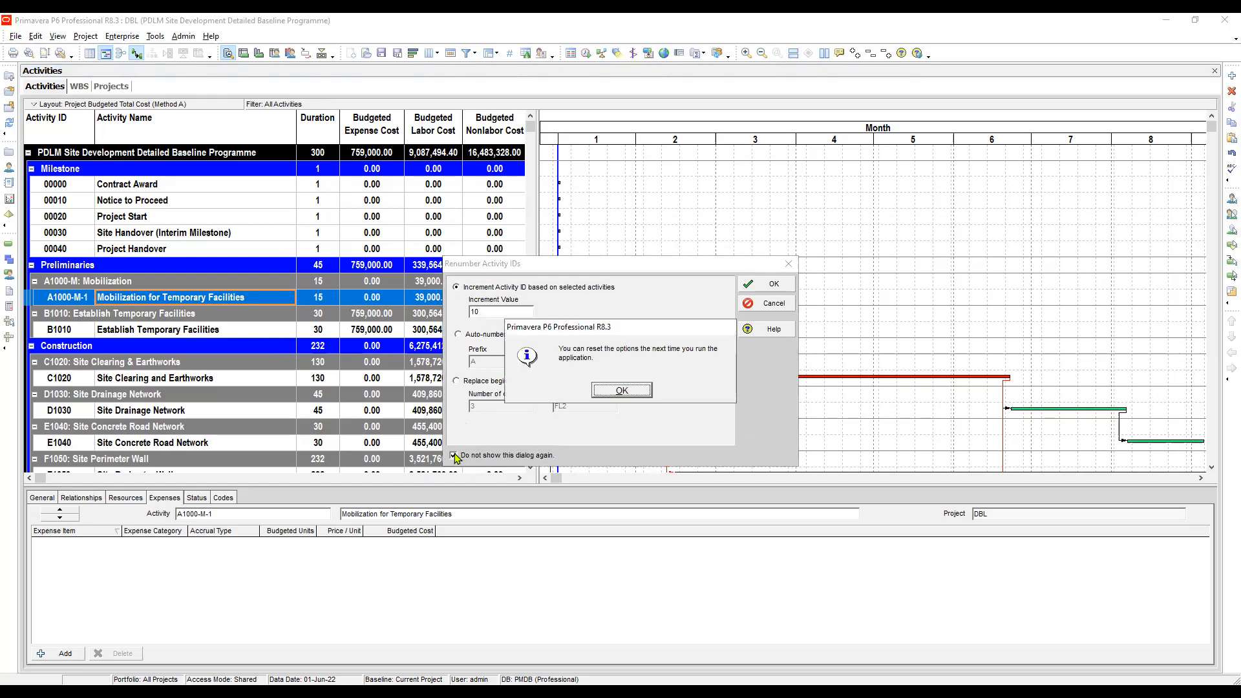
key(Return)
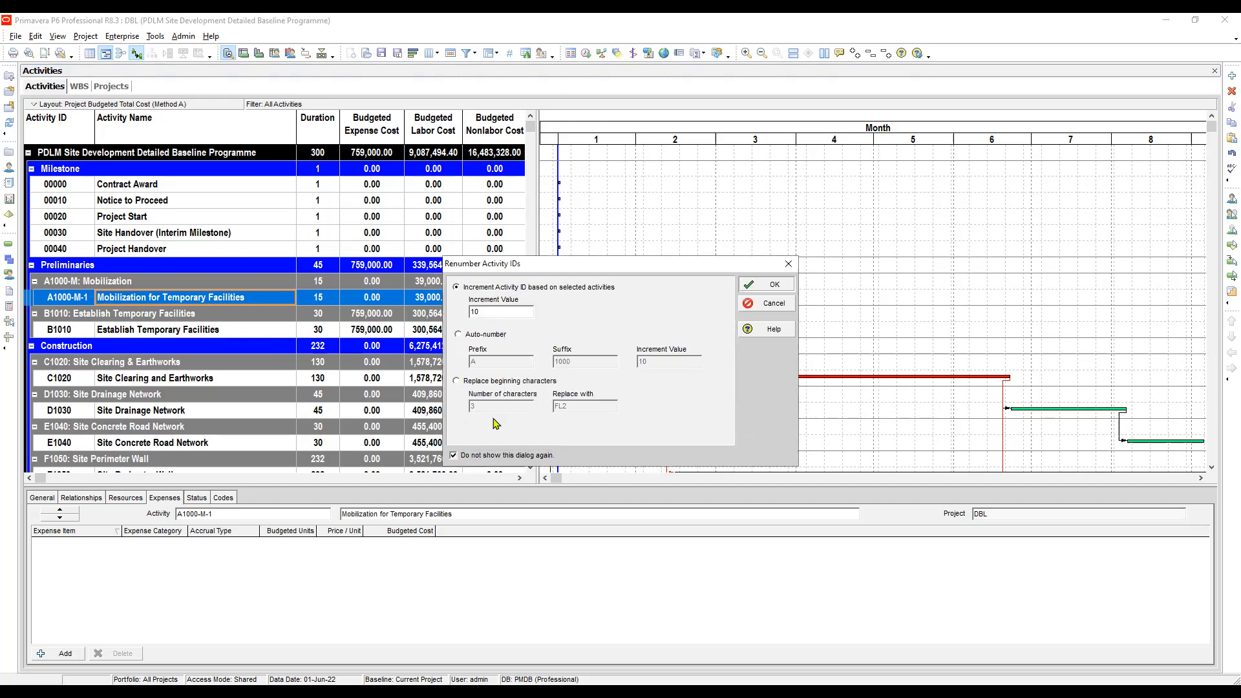
key(Return)
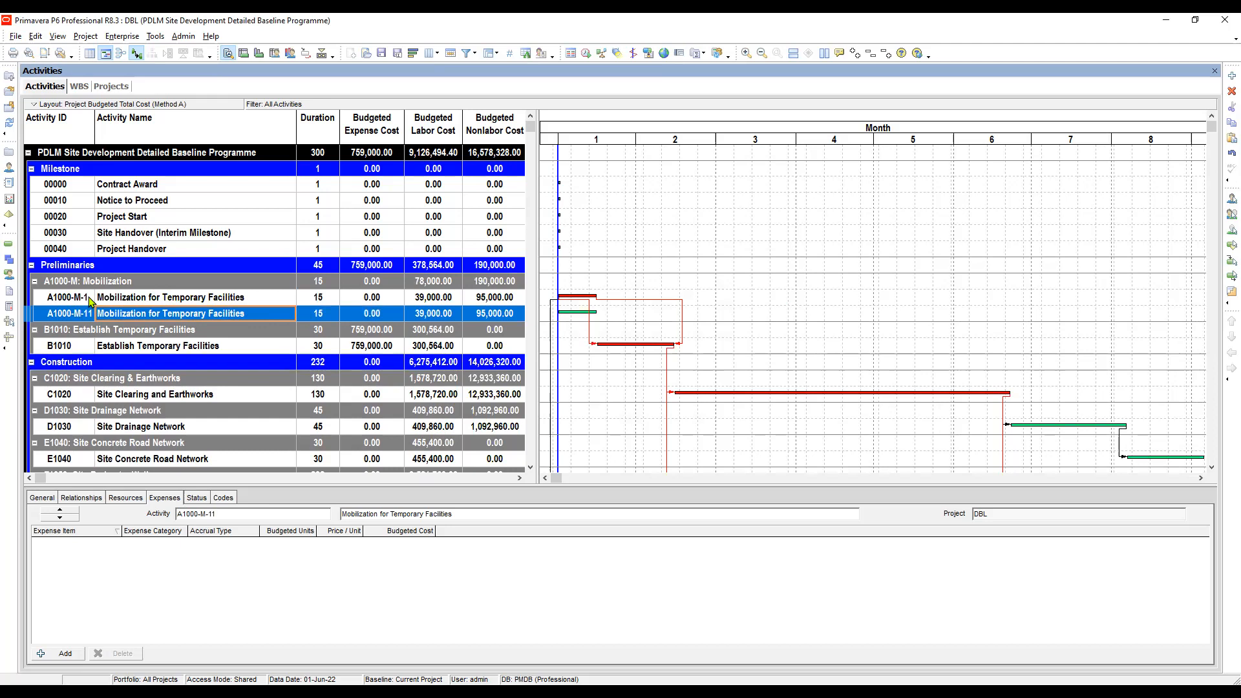
Change the duplicated mobilization activity's ID to A1000-M-2.
click(88, 317)
double_click(88, 317)
text(2)
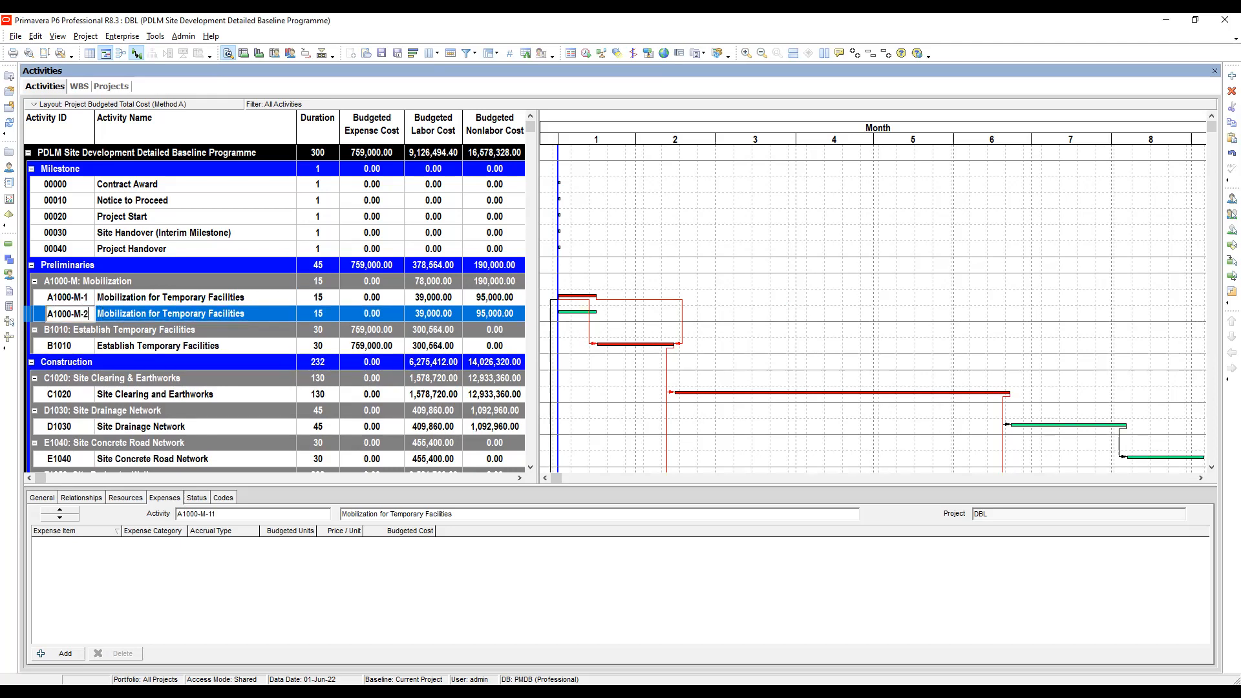
key(Return)
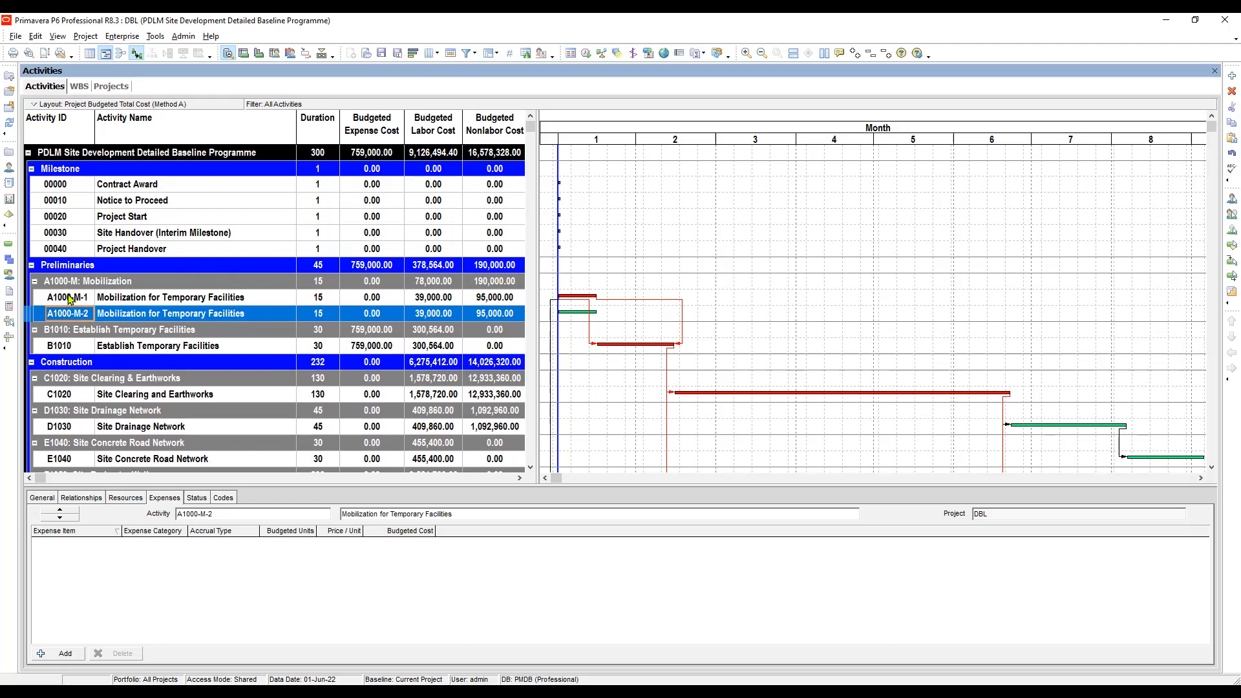
click(68, 297)
click(73, 317)
click(122, 299)
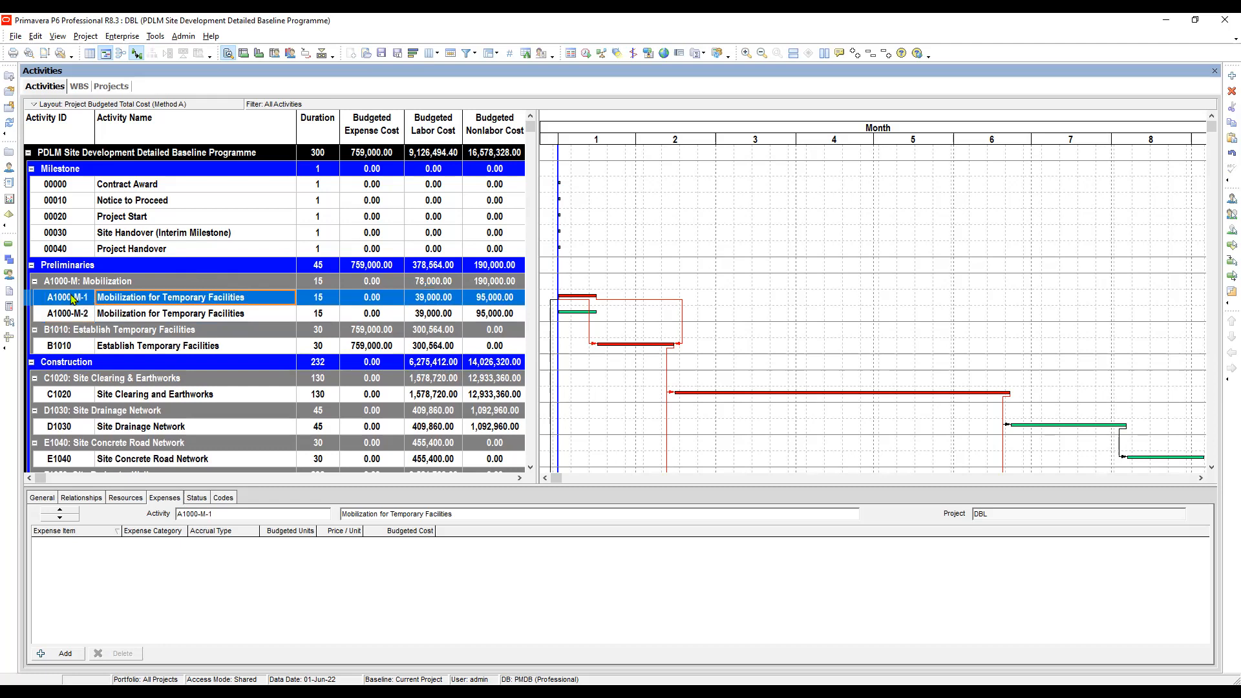
Review the auto-numbering defaults for new activities in the DBL project: ID prefix, suffix and increment.
click(112, 87)
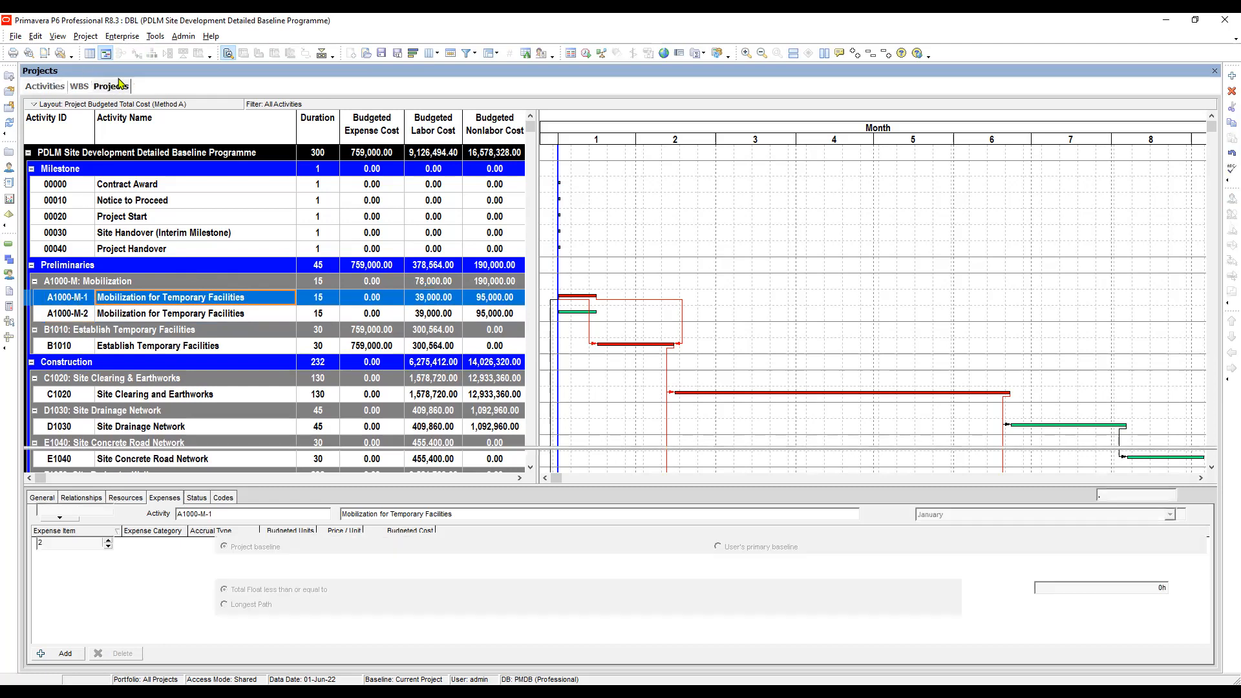
click(117, 184)
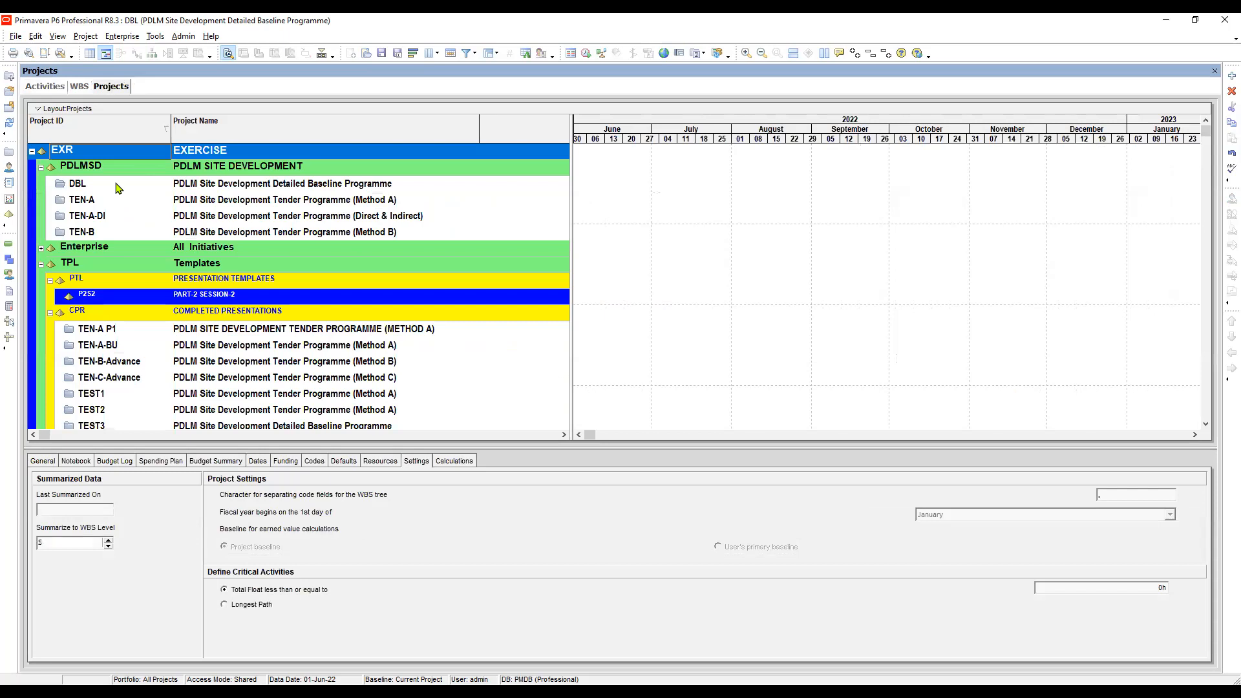
click(343, 461)
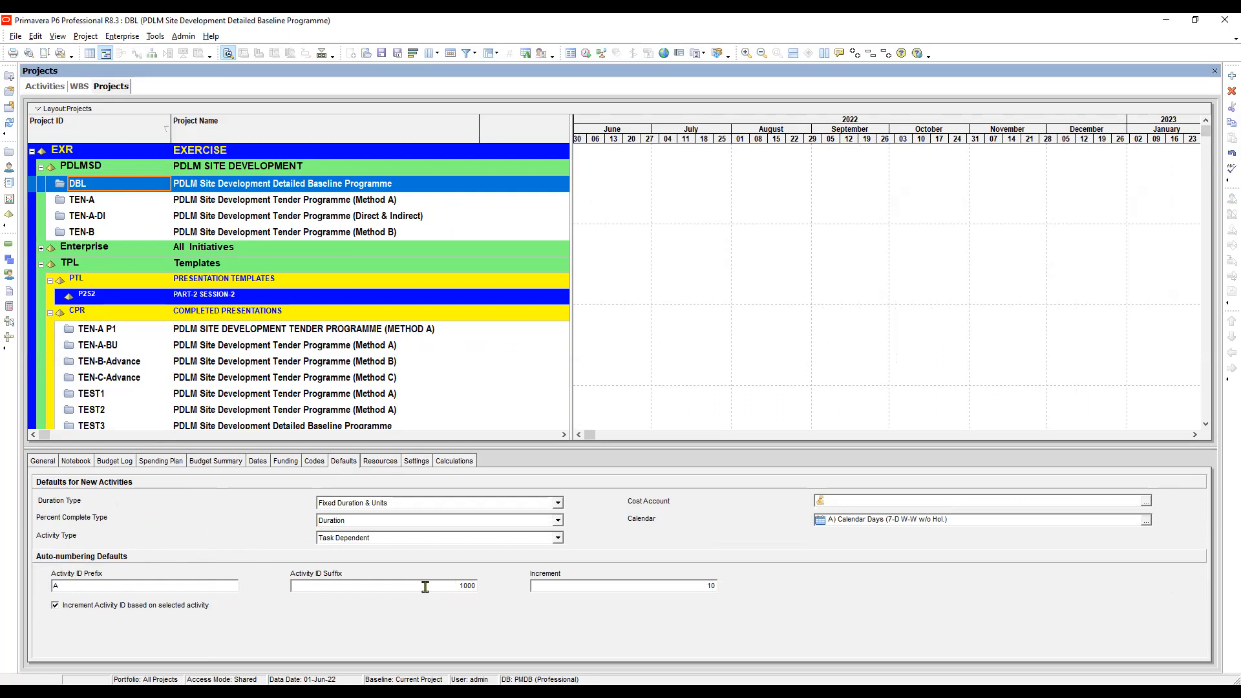
click(507, 581)
click(225, 585)
click(310, 586)
click(56, 90)
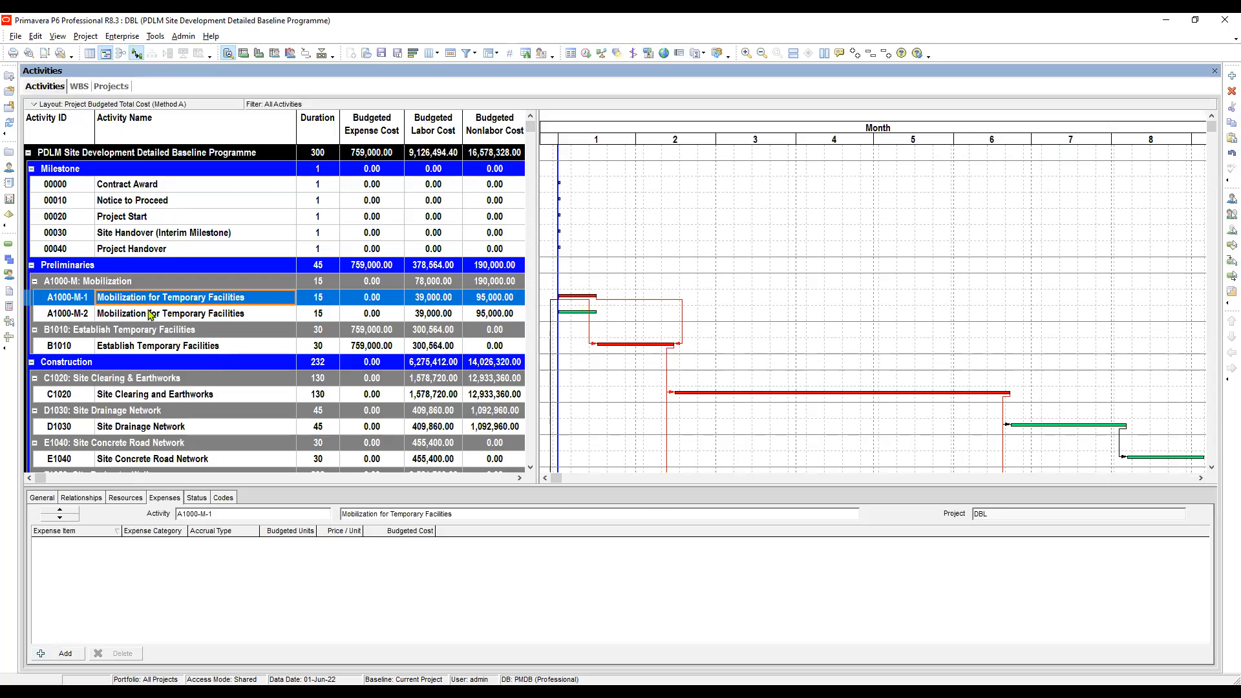
Rename activity A1000-M-2 as Mobilization for Site Construction.
click(151, 315)
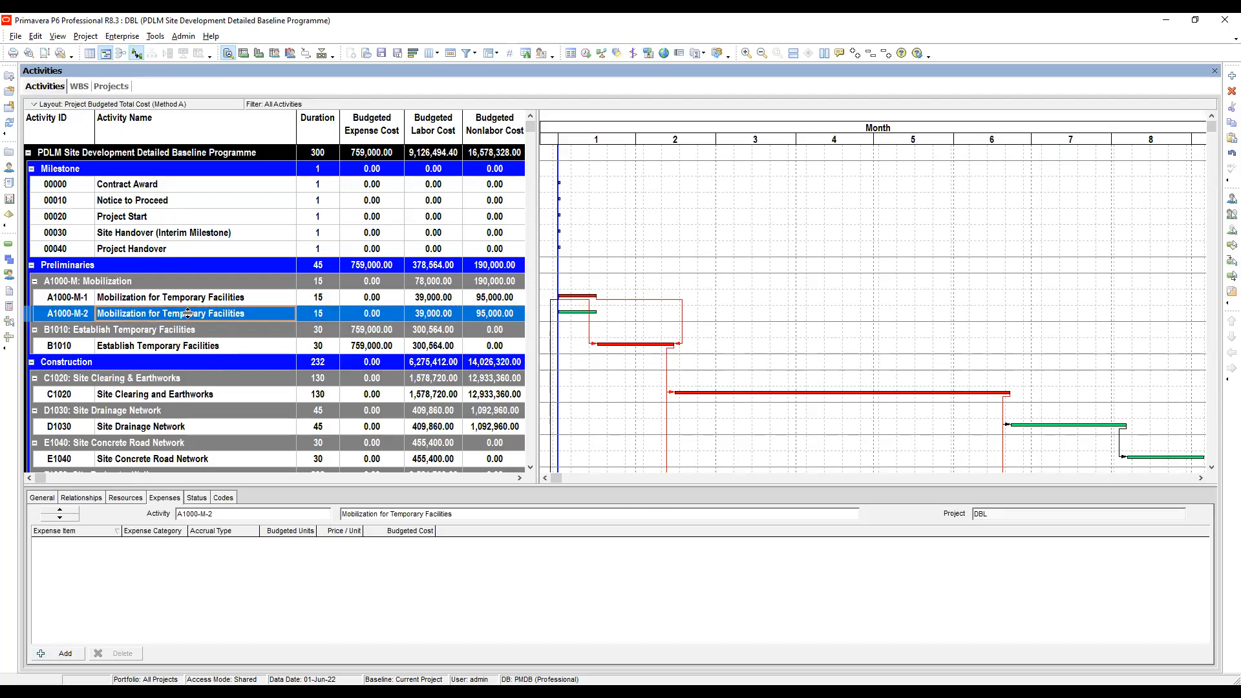
click(181, 314)
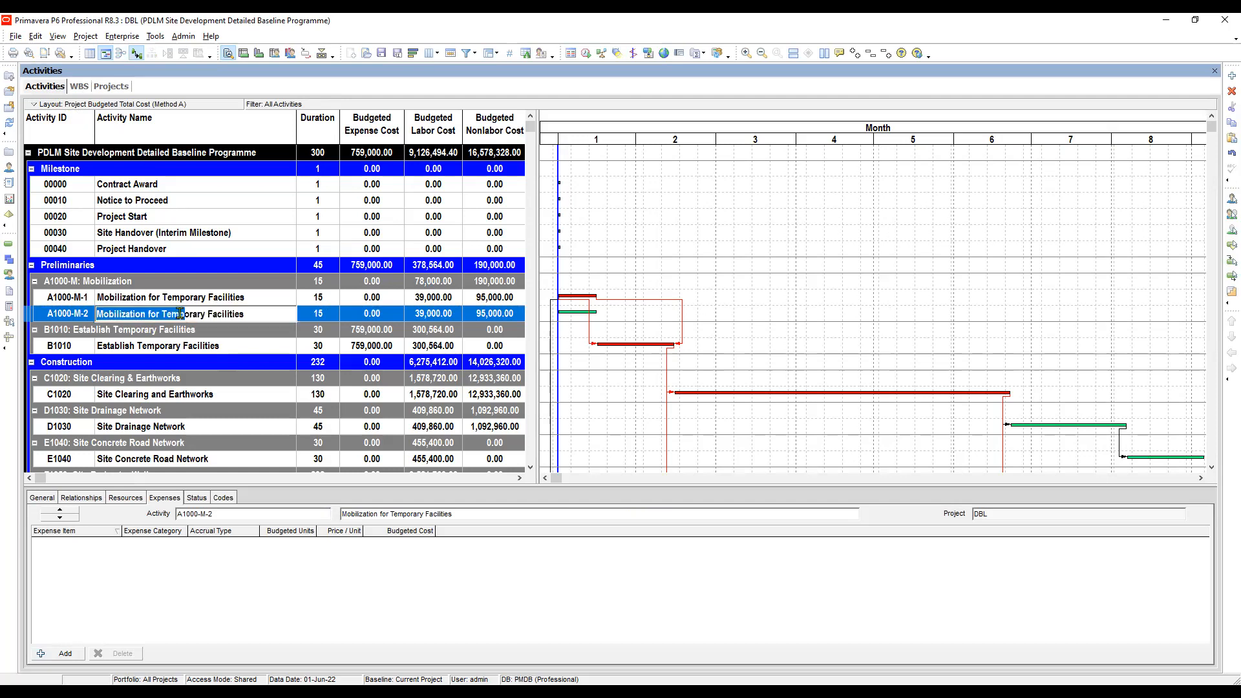
drag(161, 314, 274, 312)
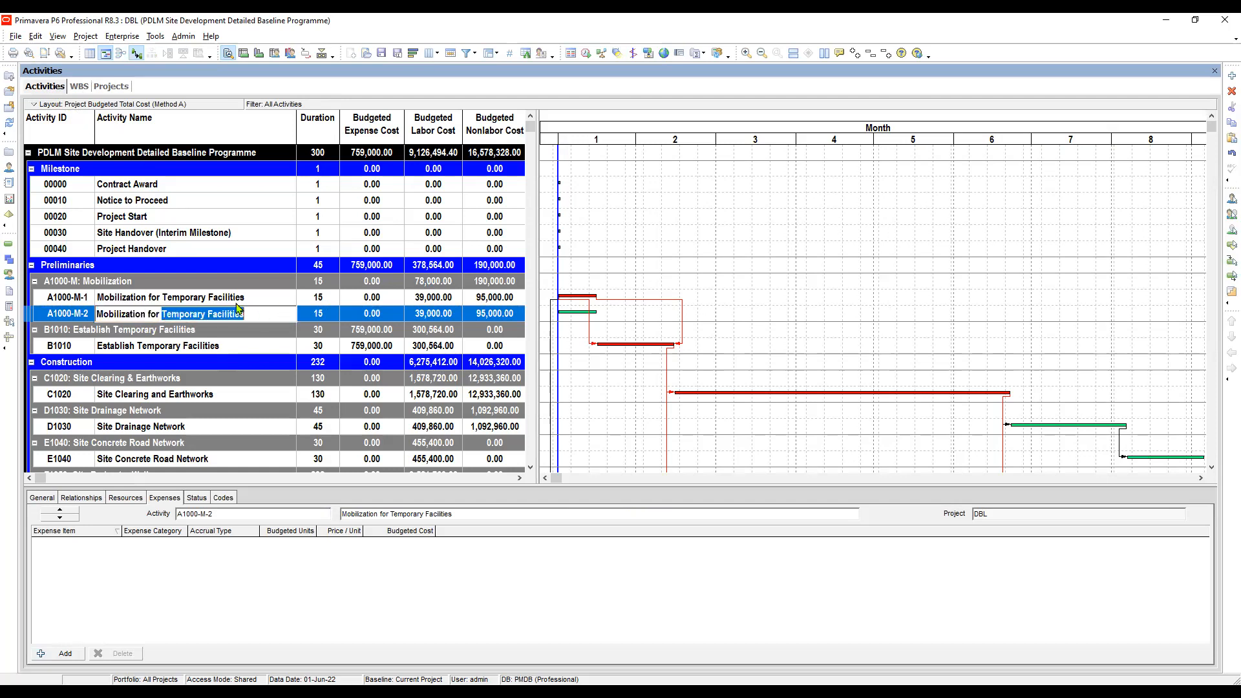
text(Site Construction)
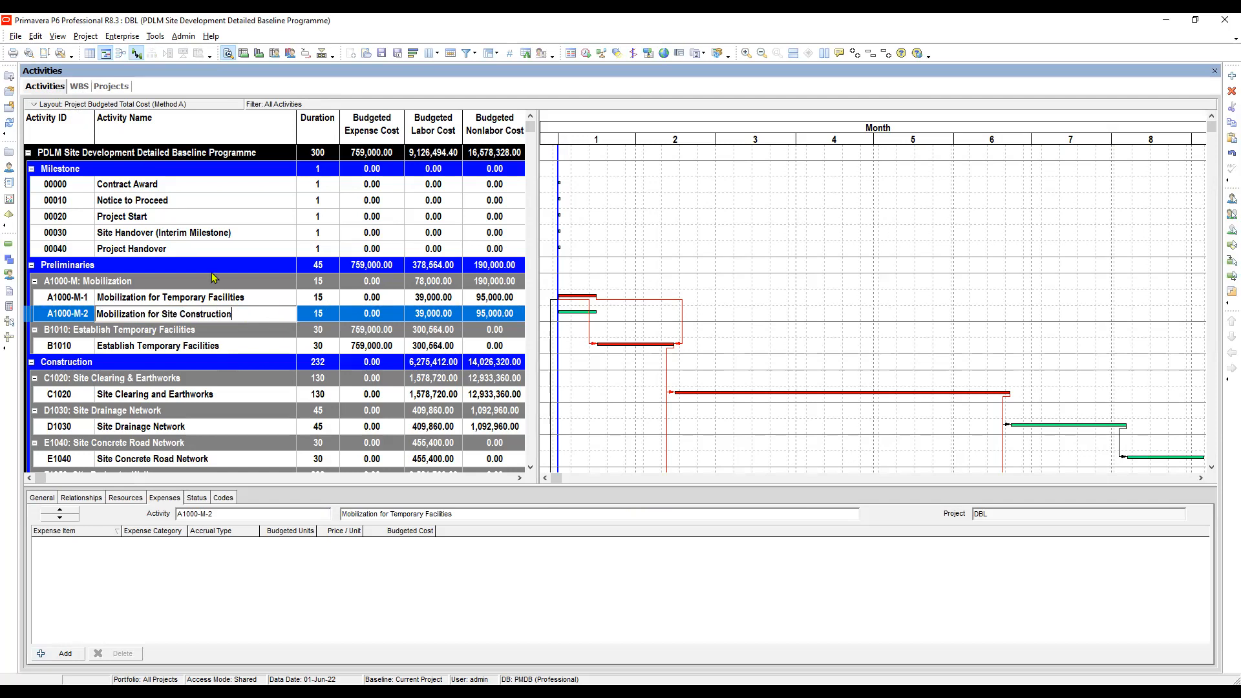
Set the duration of Mobilization for Site Construction to 30.
click(315, 313)
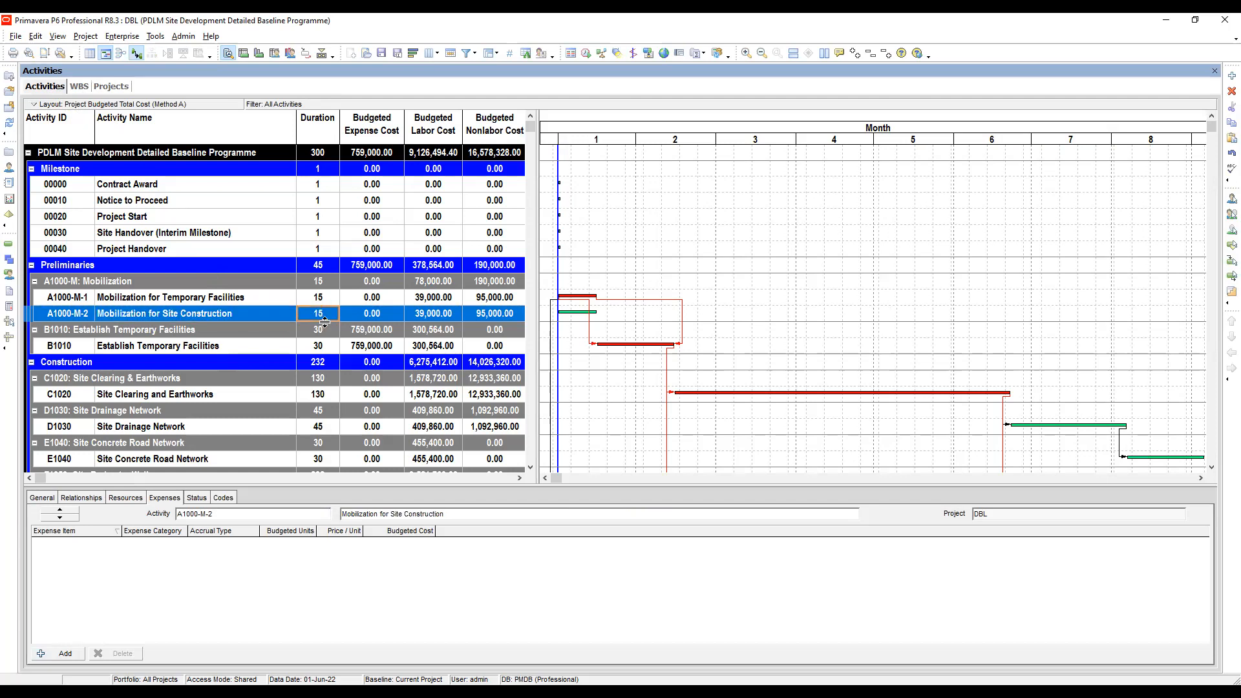
click(326, 315)
text(30)
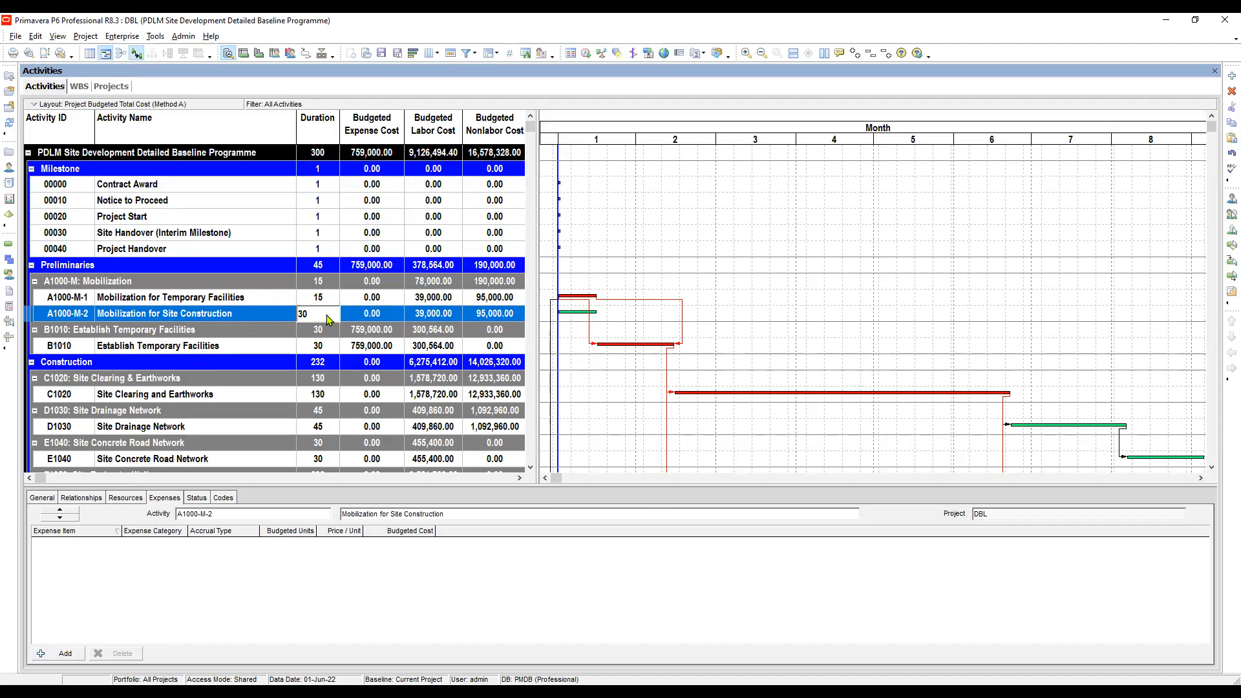
key(Return)
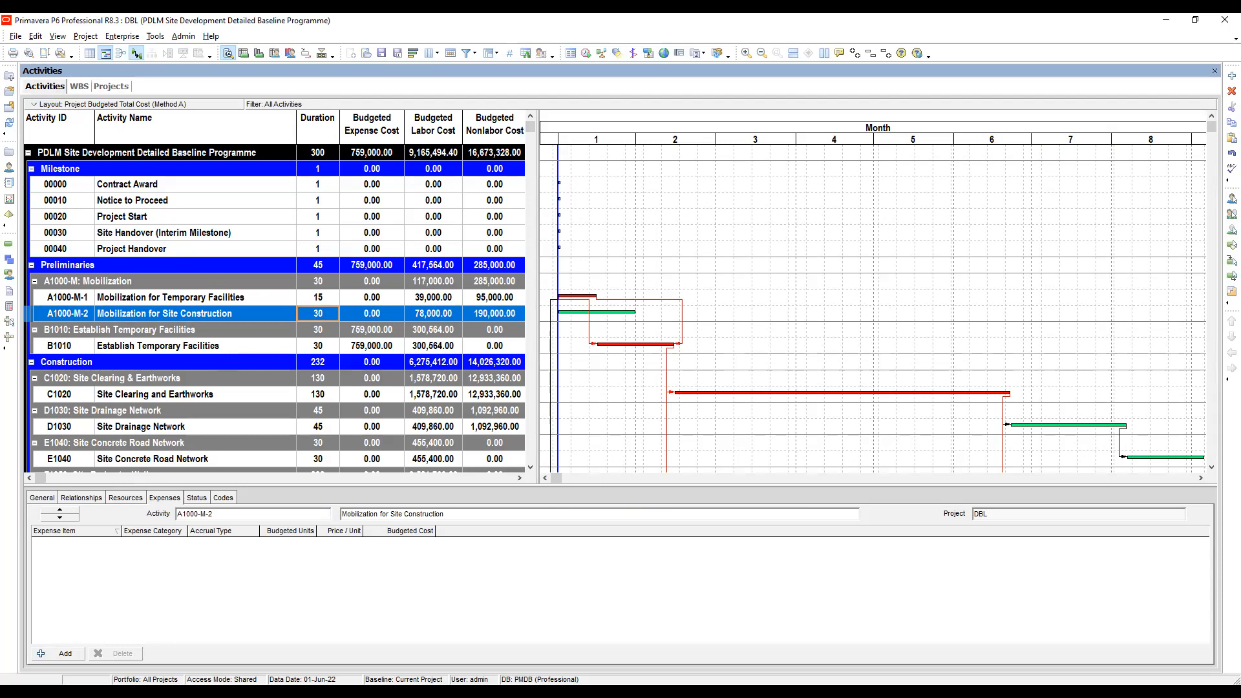
click(425, 299)
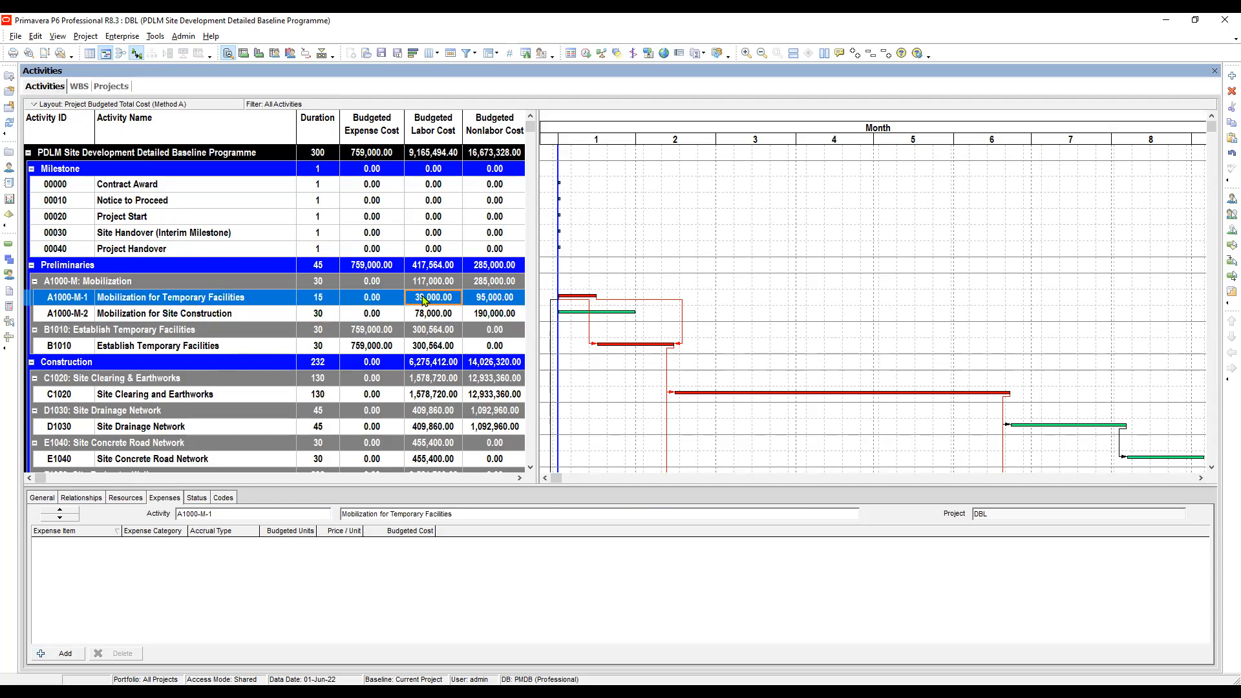
click(324, 315)
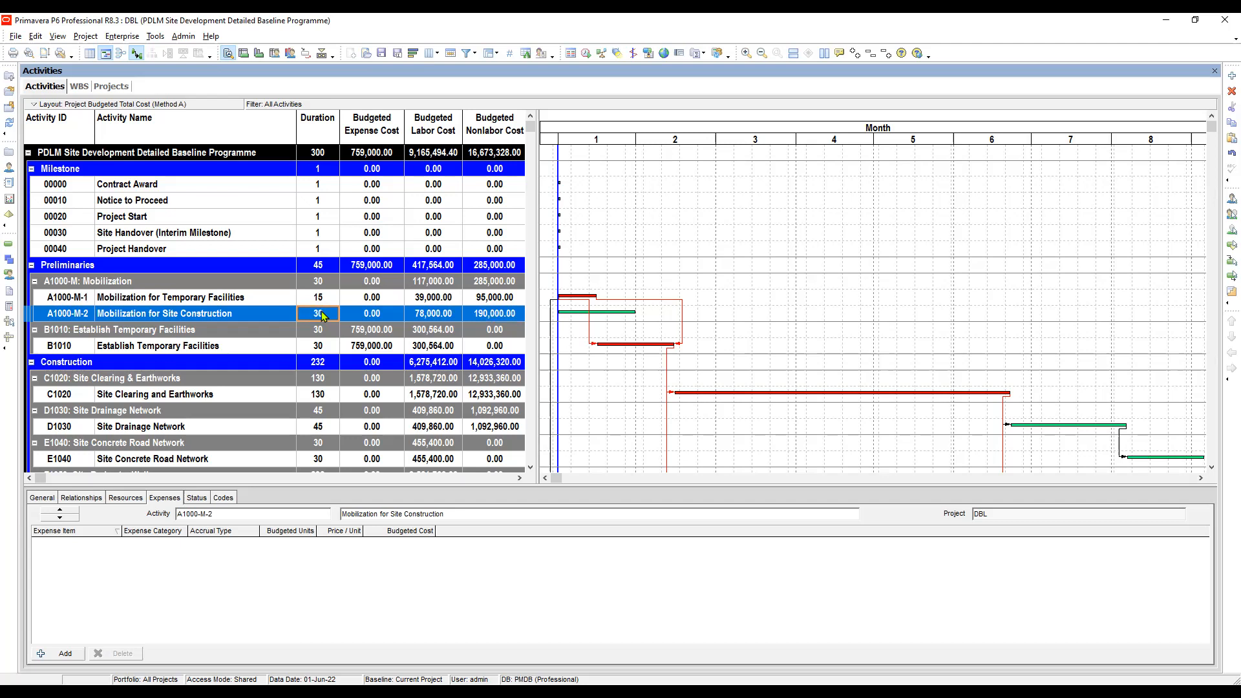
click(288, 302)
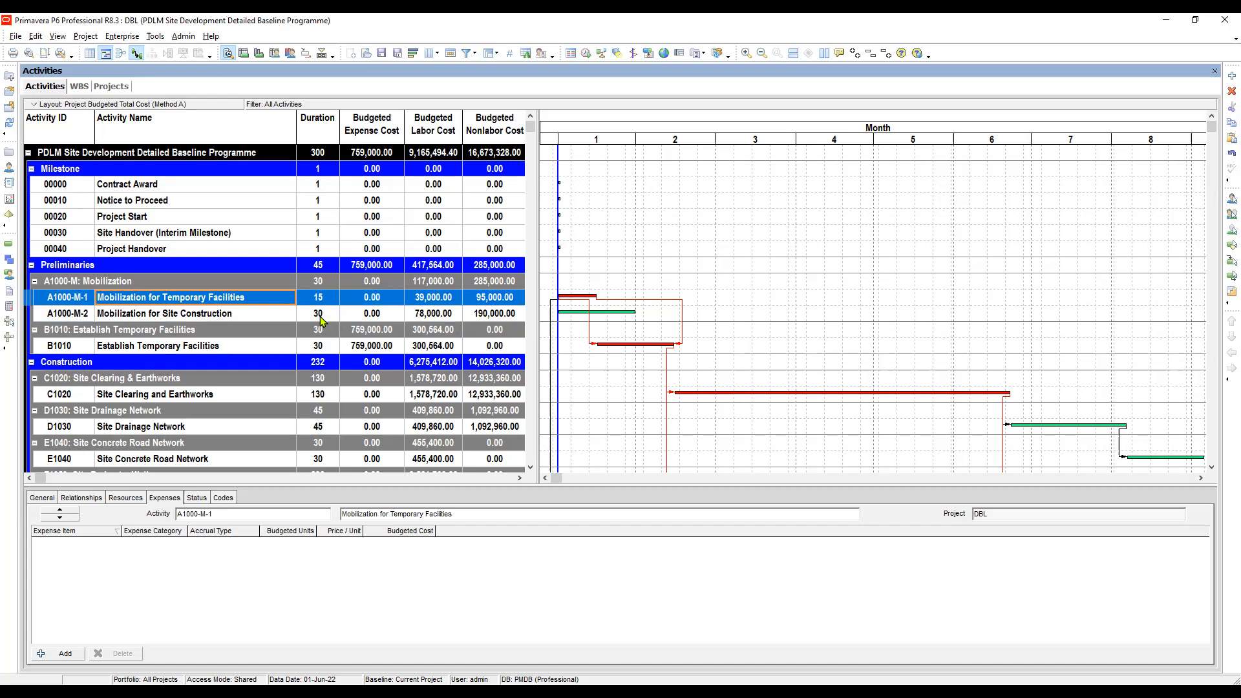
click(321, 299)
click(316, 314)
Link Mobilization for Temporary Facilities to Mobilization for Site Construction as its successor.
click(321, 304)
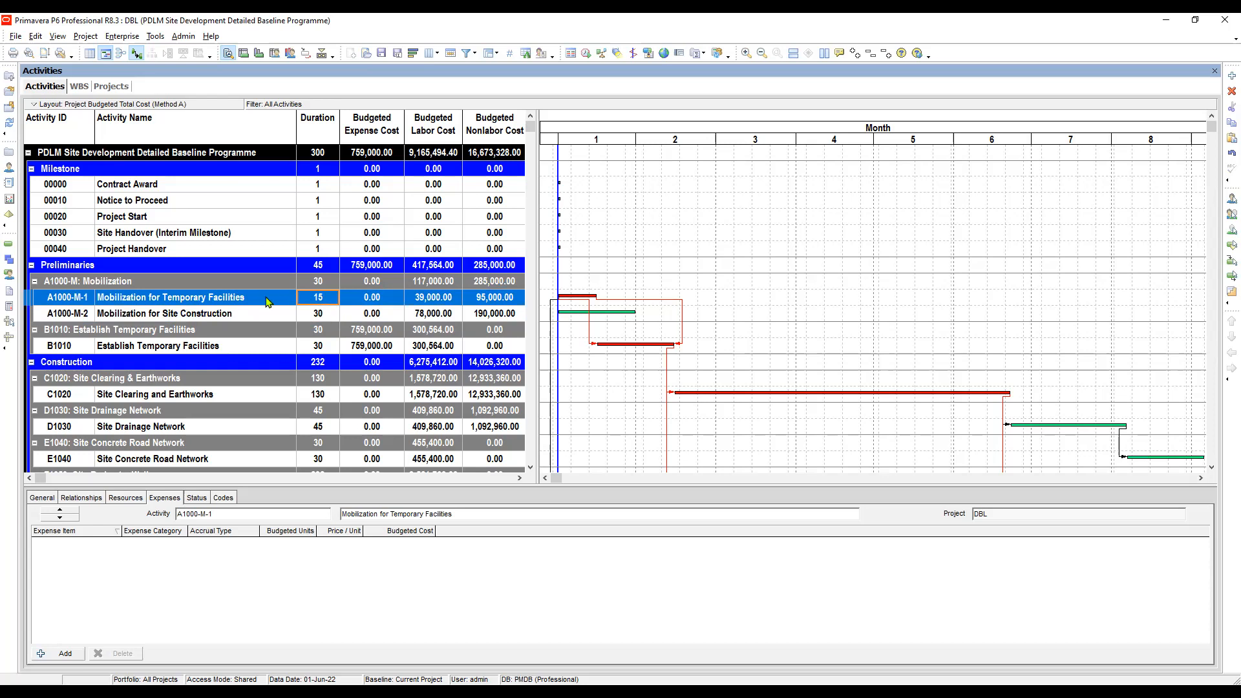
shift+click(318, 317)
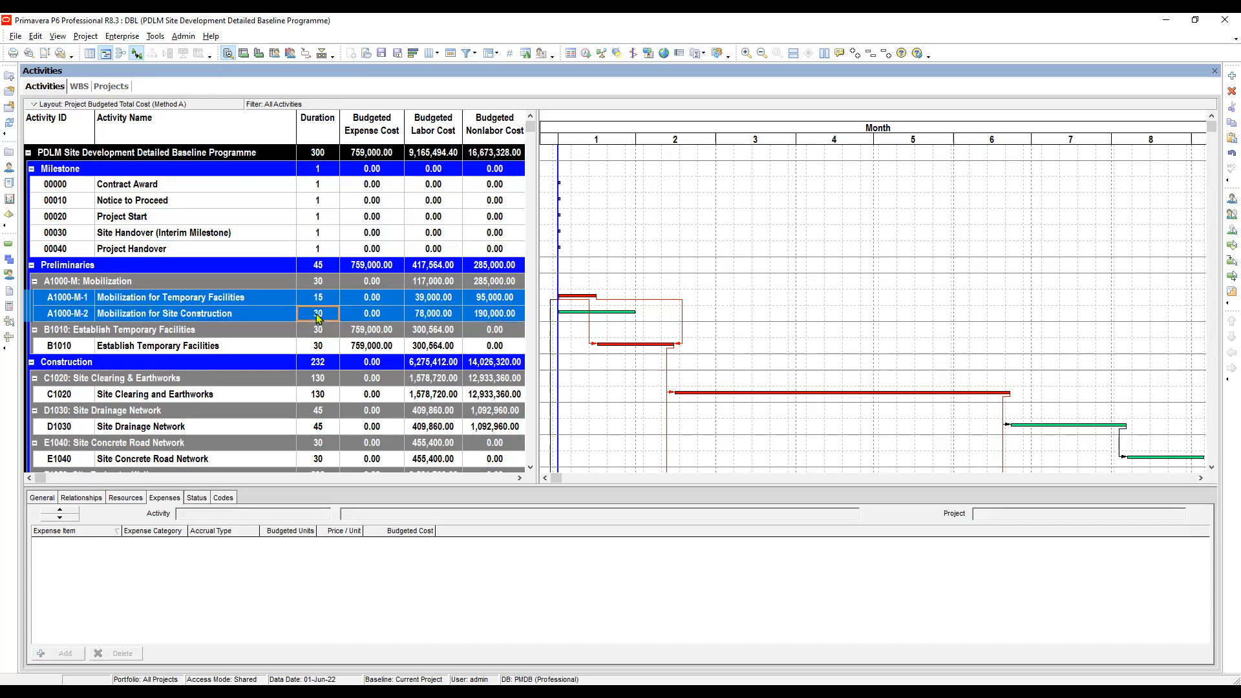
right_click(319, 317)
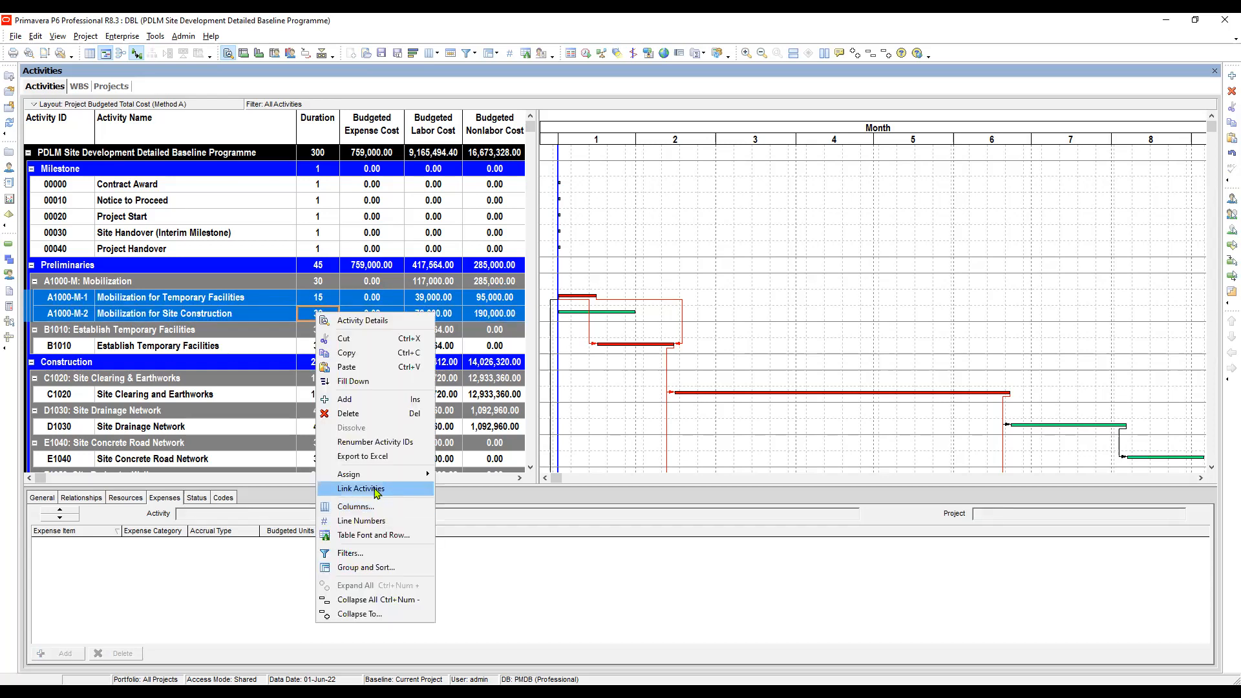
click(378, 490)
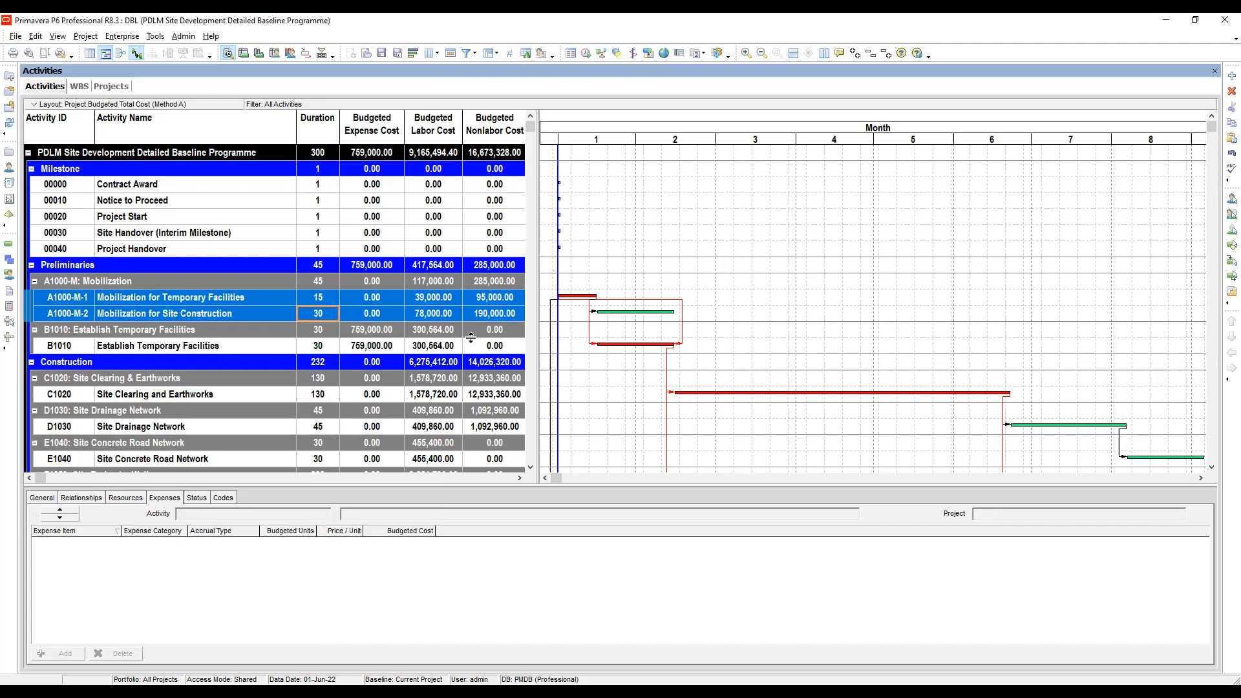
Change the ID of the Establish Temporary Facilities activity to B1010-1.
click(223, 347)
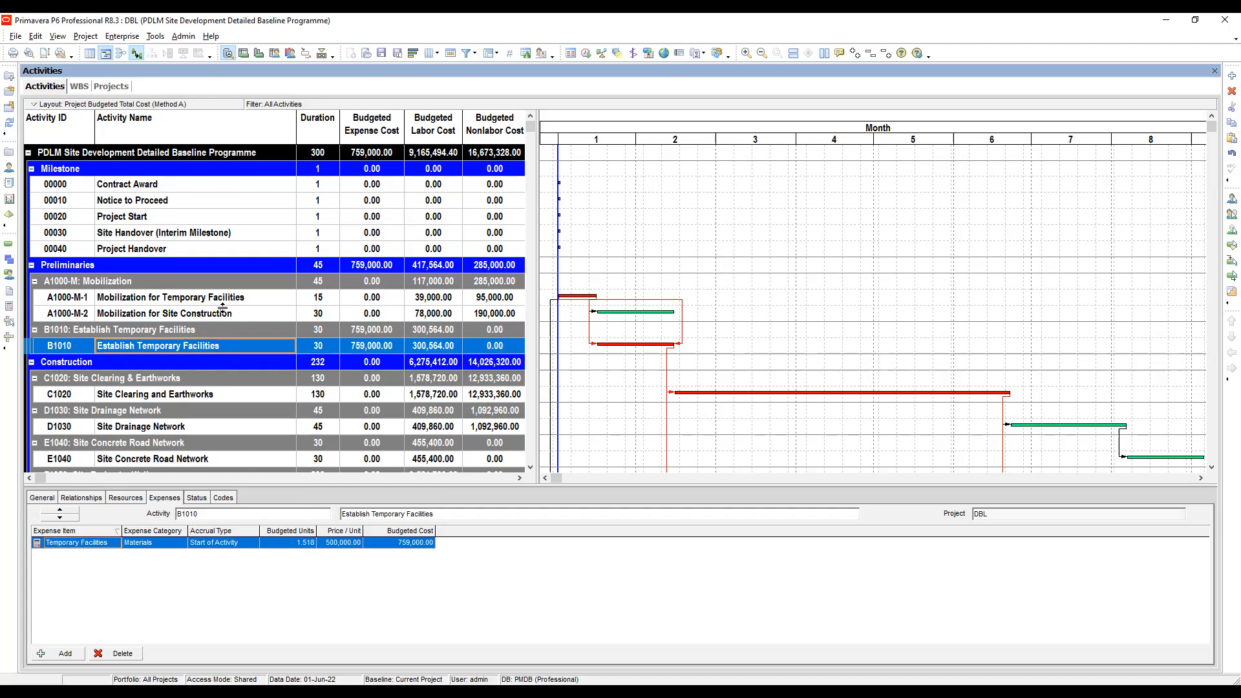
click(76, 343)
click(87, 344)
text(-1)
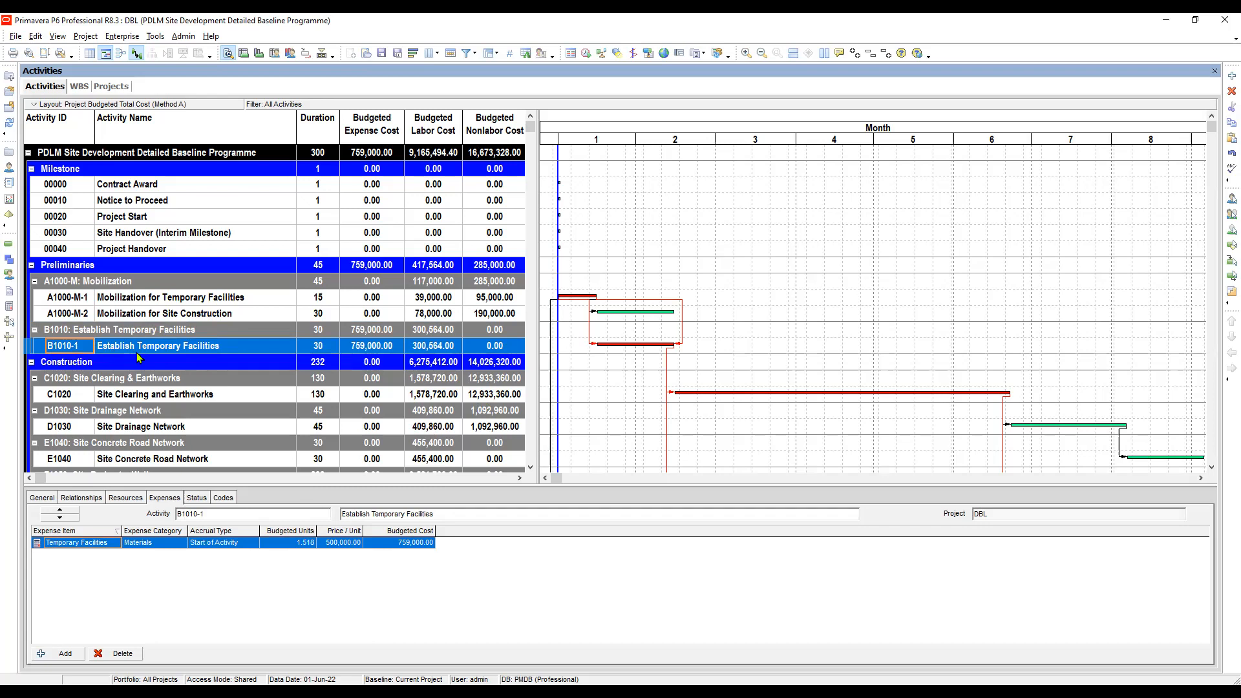
Rename activity B1010-1 as Construction of Temporary Facilities.
click(157, 347)
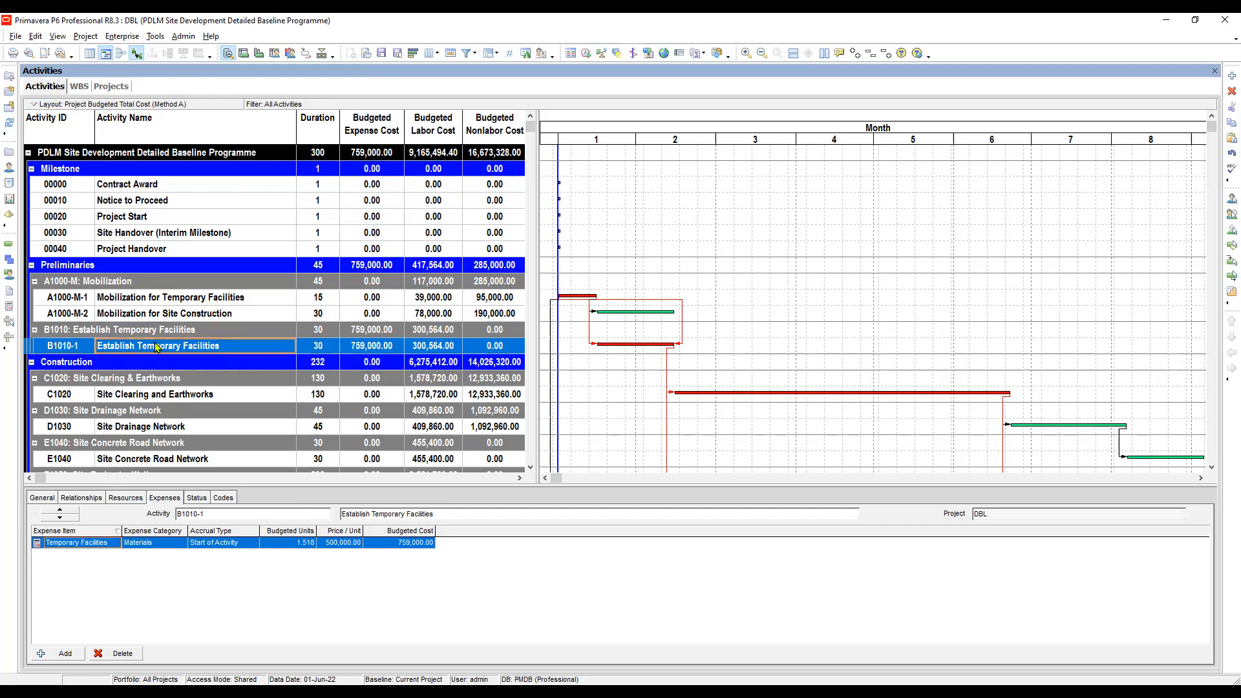
click(156, 344)
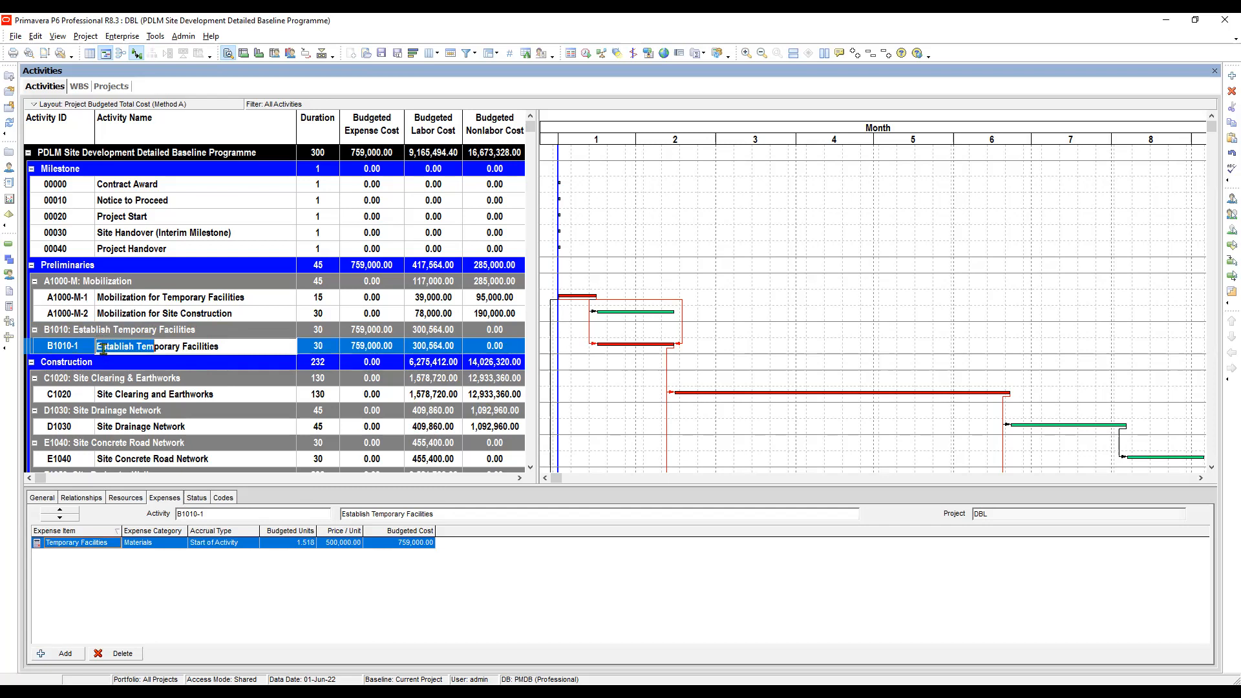
key(BackSpace)
text(Const)
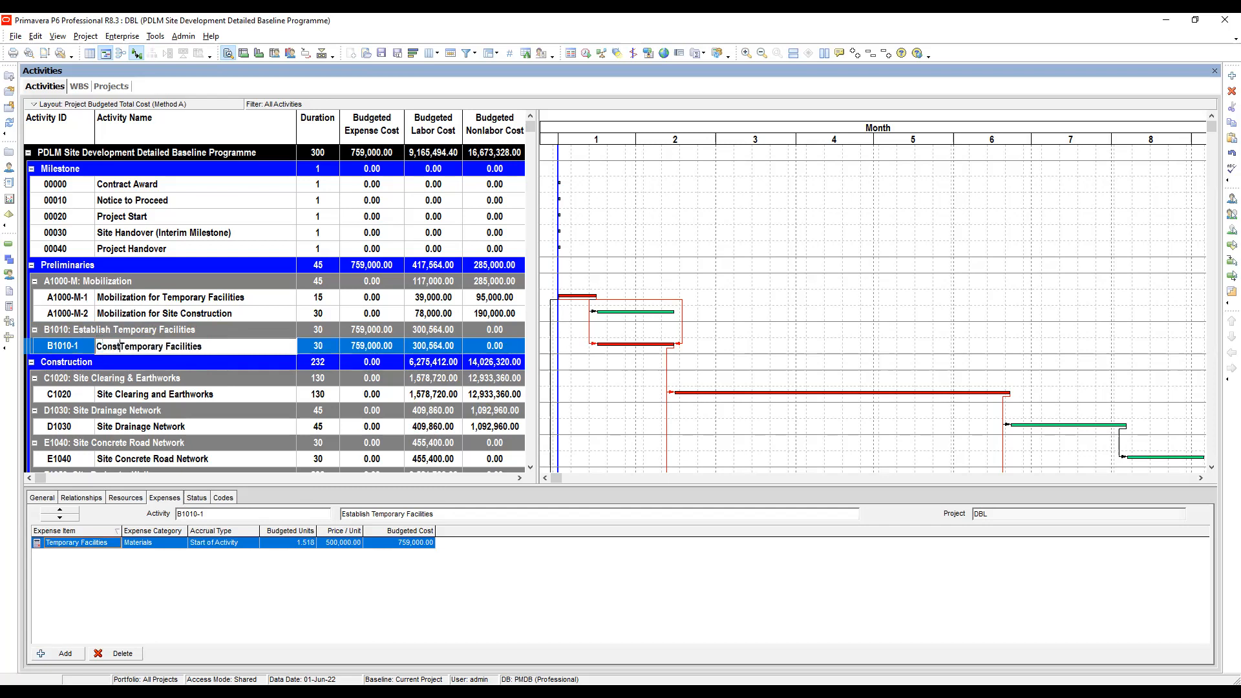
text(ruction )
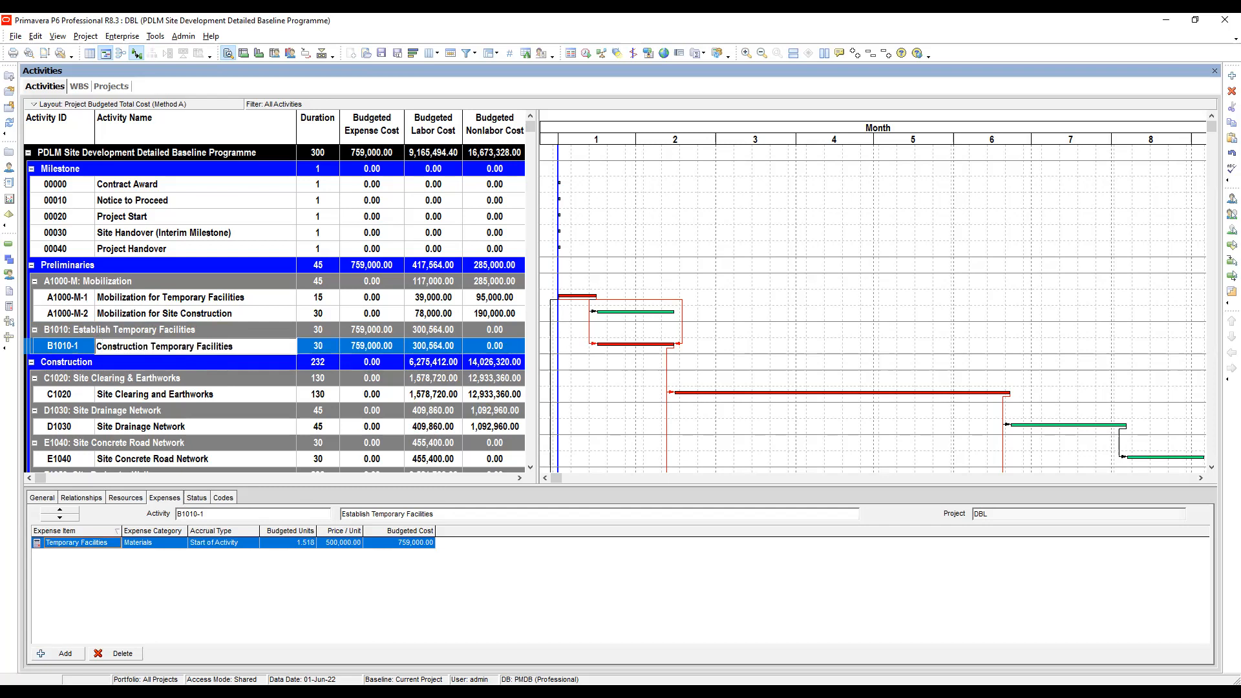
text(of)
click(109, 332)
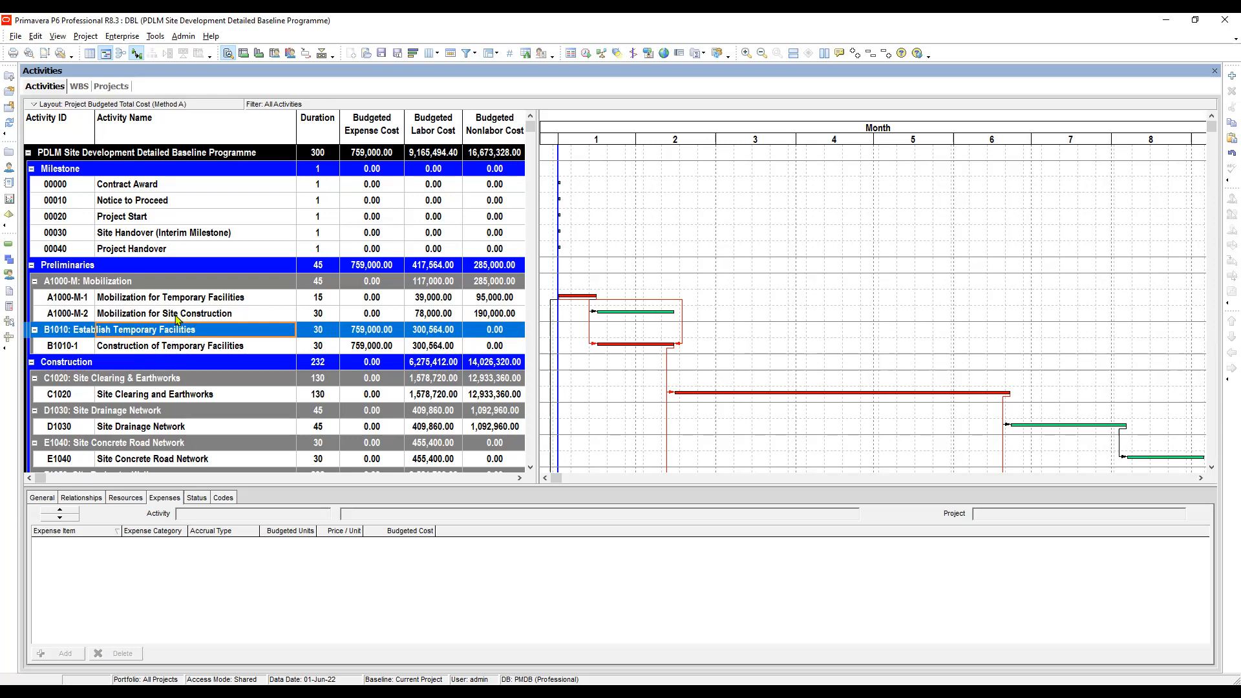
click(84, 332)
click(116, 333)
Set the duration of Construction of Temporary Facilities to 15.
click(179, 348)
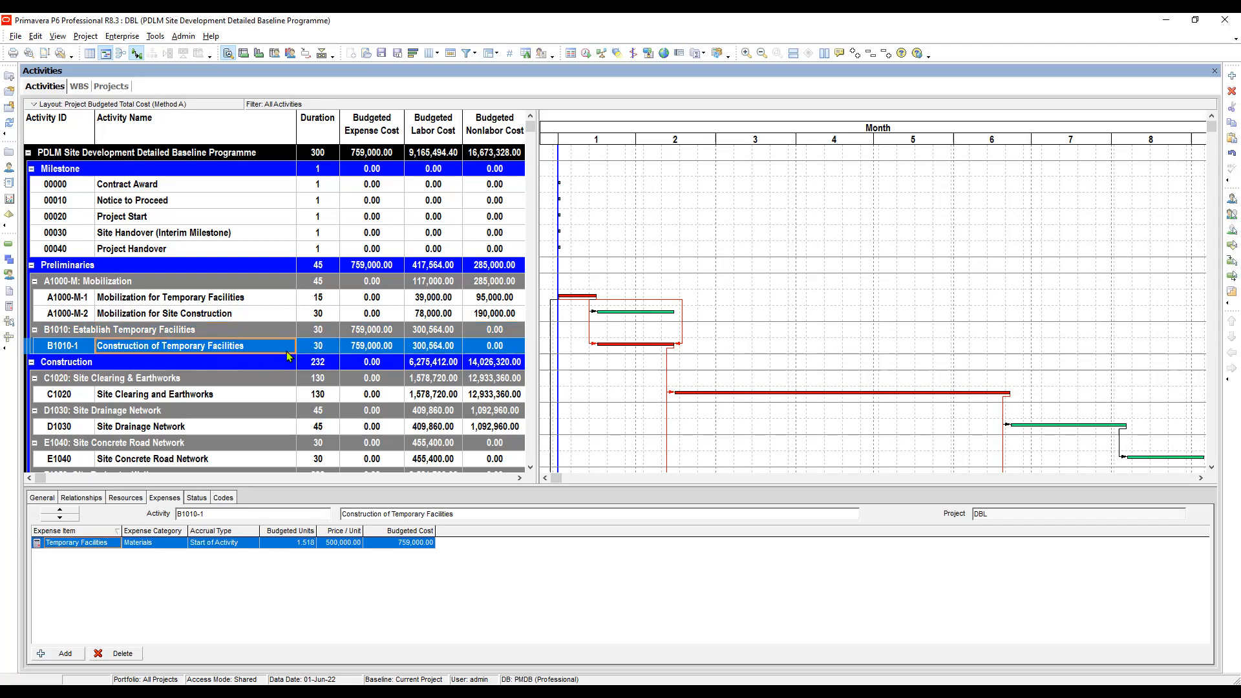
click(329, 347)
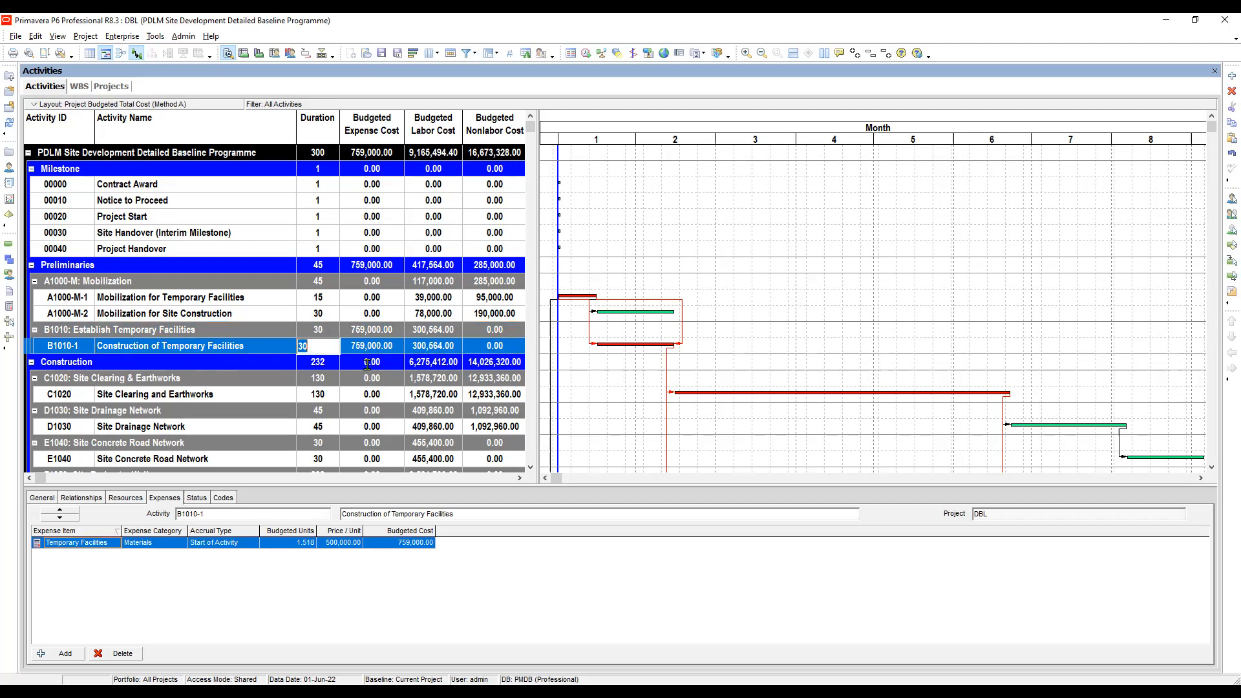
text(15)
key(Return)
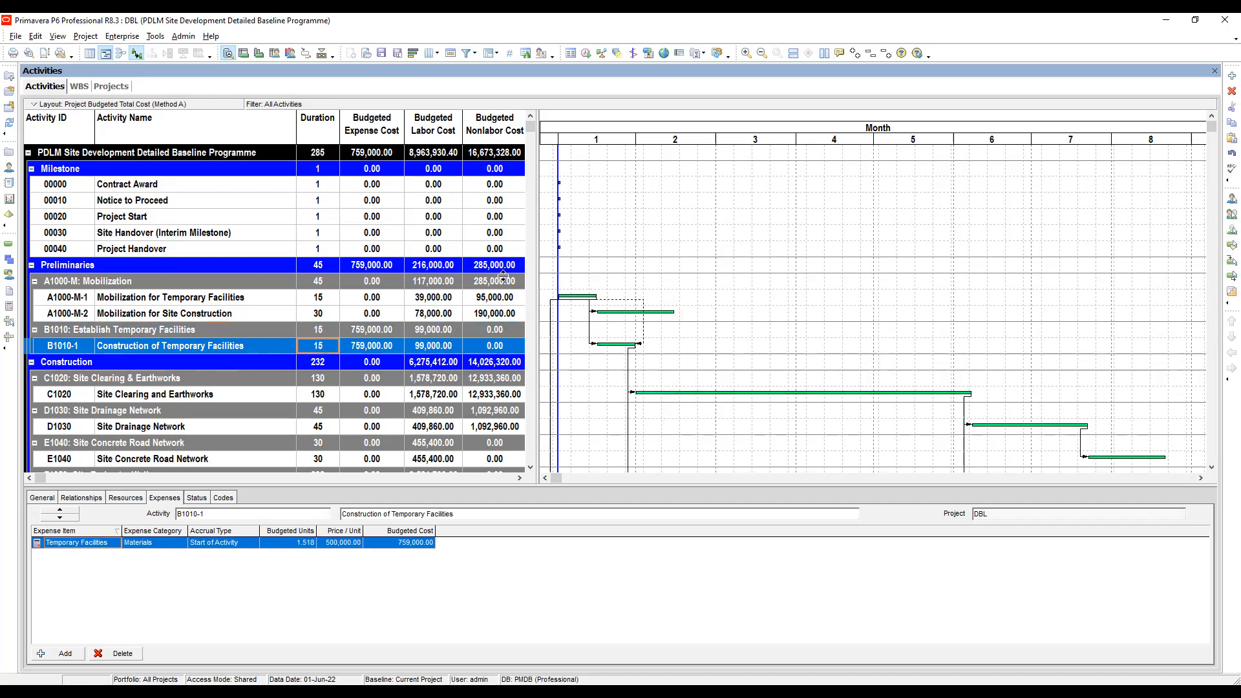
Remove the Budgeted Expense, Labor, Nonlabor, Material and Total Cost columns from the activity table and narrow the table to its remaining columns.
mouse_move(538, 276)
mouse_down()
mouse_move(596, 276)
mouse_move(575, 276)
mouse_up()
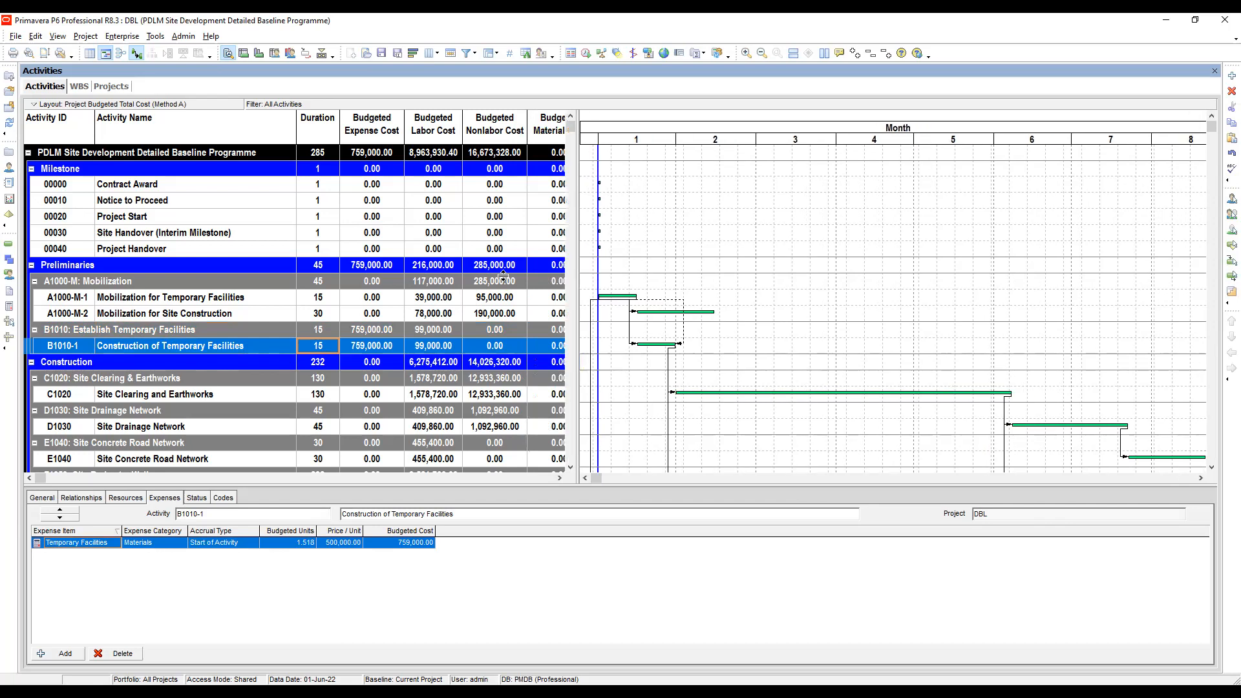
click(429, 53)
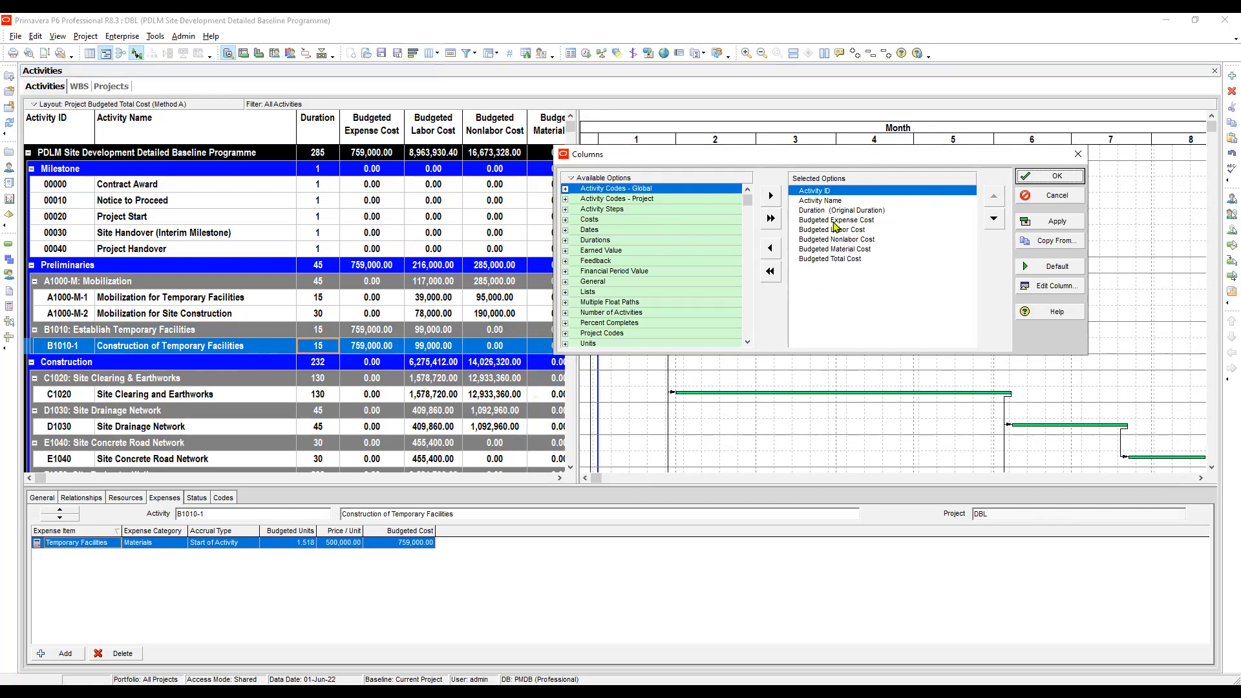
click(836, 221)
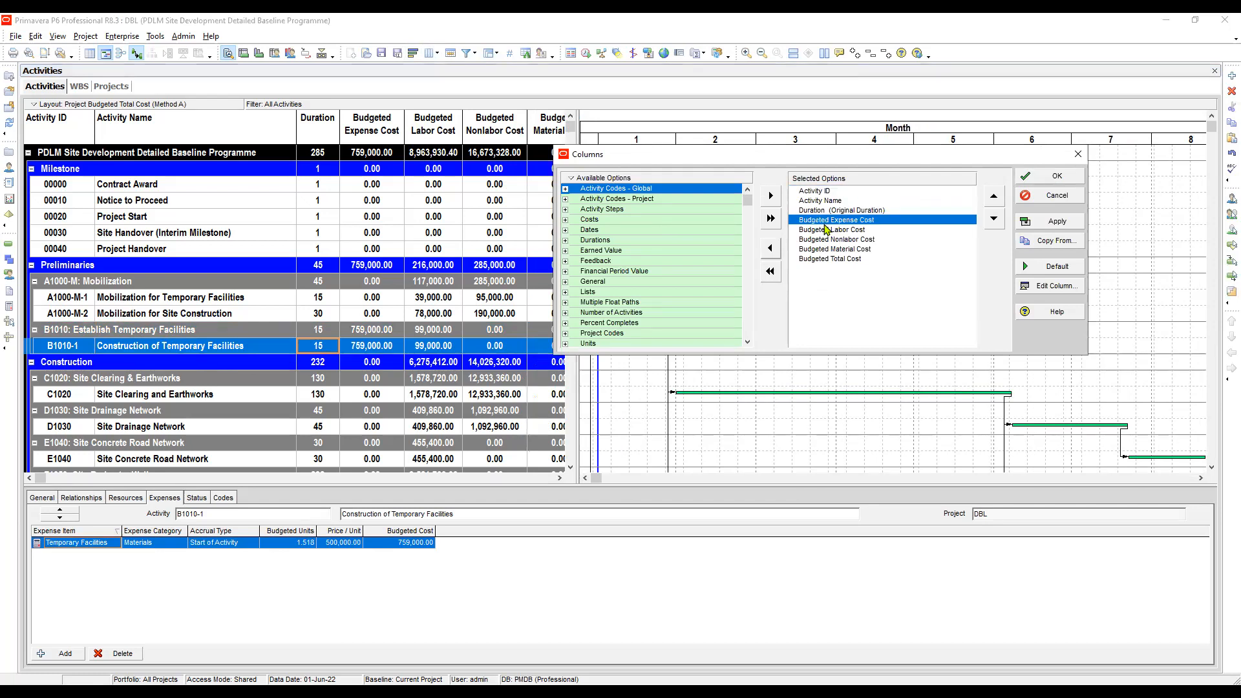
double_click(825, 224)
double_click(825, 225)
double_click(825, 224)
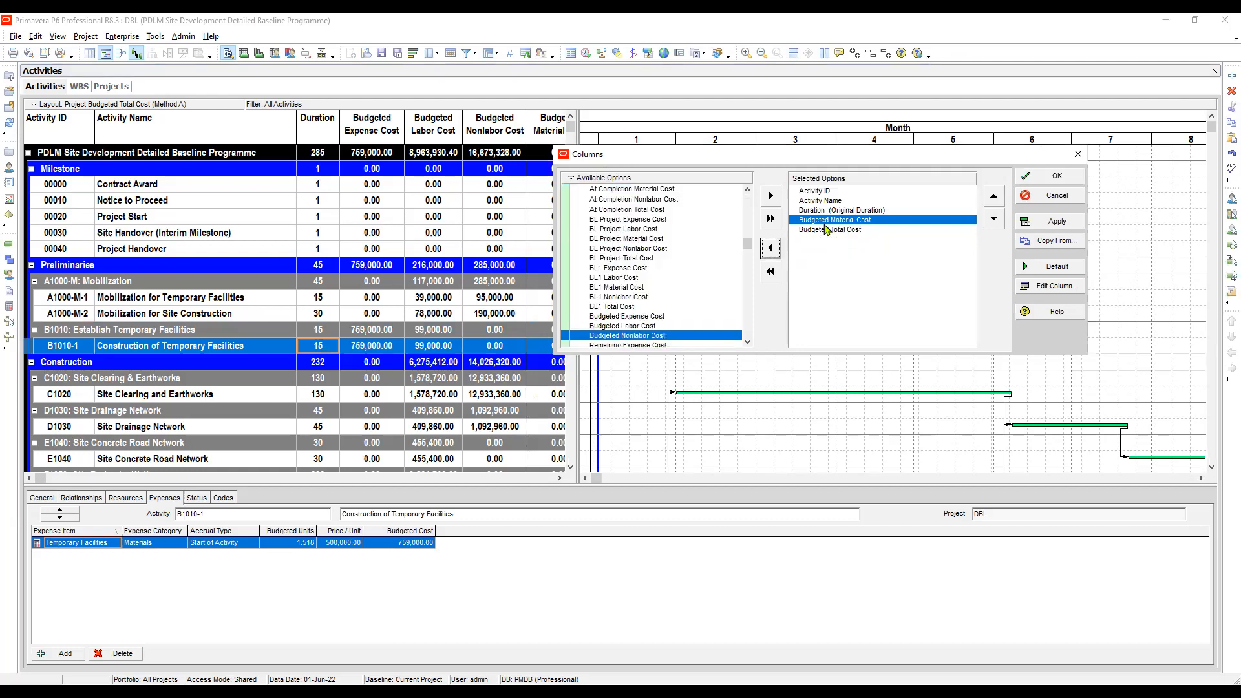
double_click(827, 223)
double_click(826, 221)
click(1057, 221)
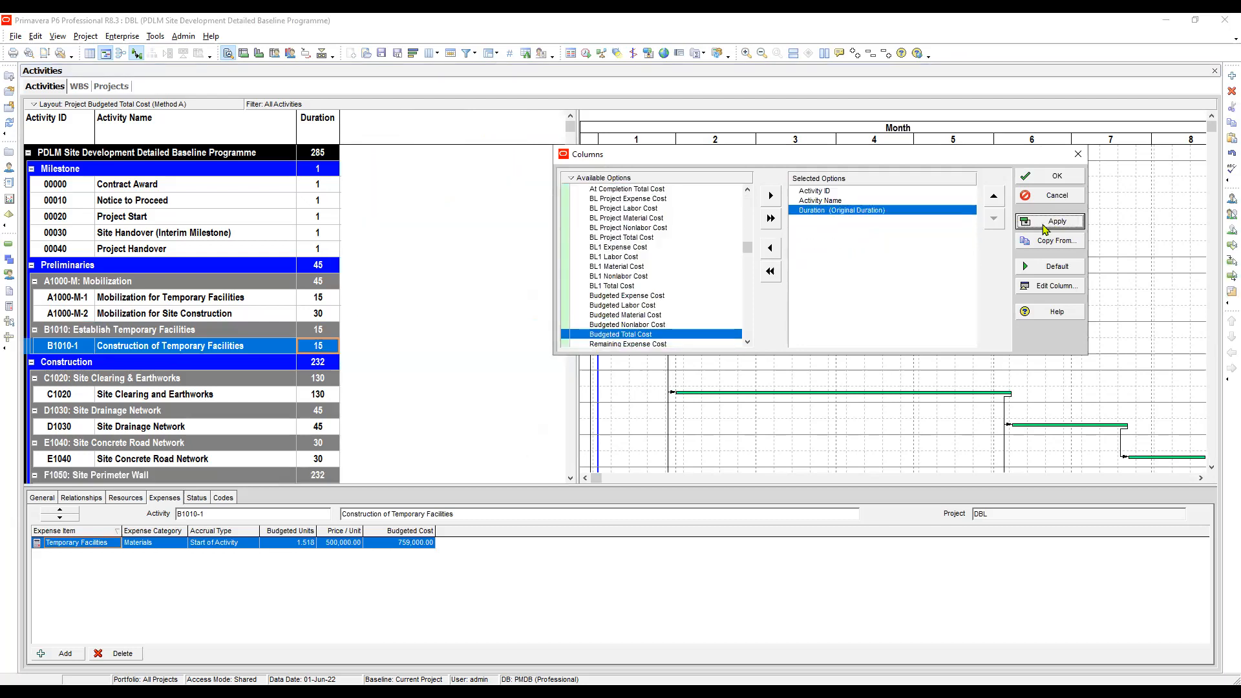
click(1058, 178)
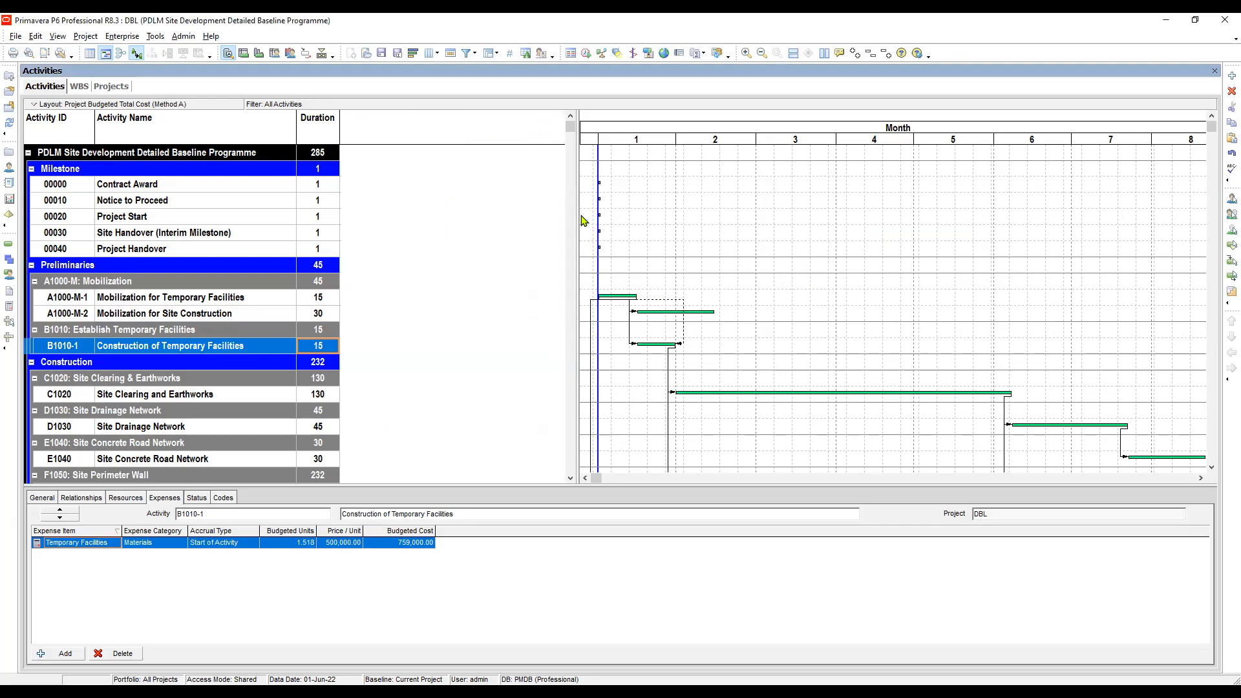
drag(575, 222, 364, 236)
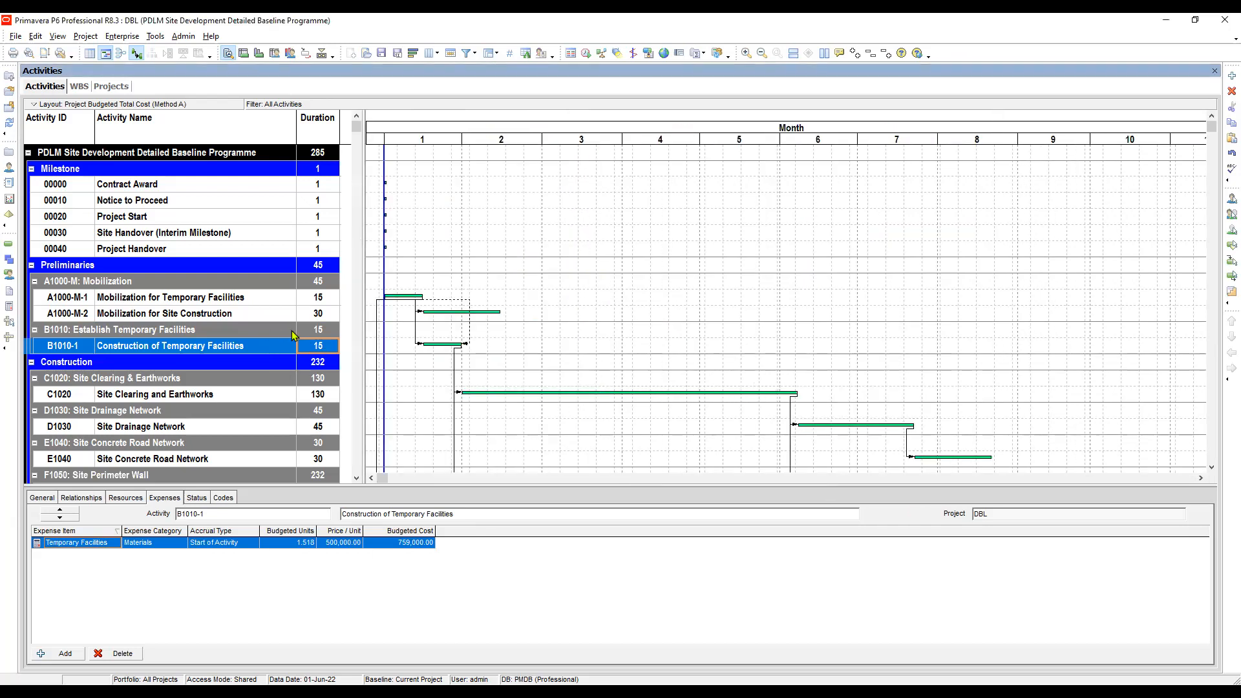
Duplicate the Construction of Temporary Facilities activity within the Establish Temporary Facilities group.
click(136, 362)
click(145, 347)
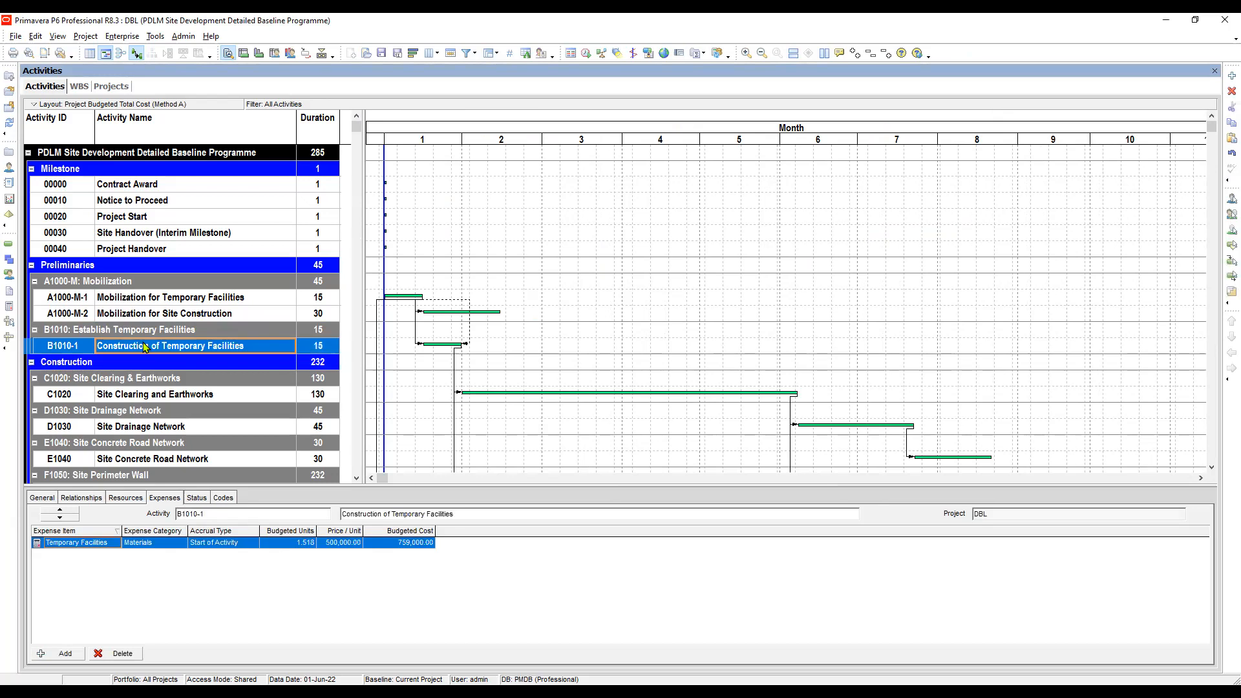
right_click(200, 348)
click(244, 386)
right_click(223, 344)
click(246, 397)
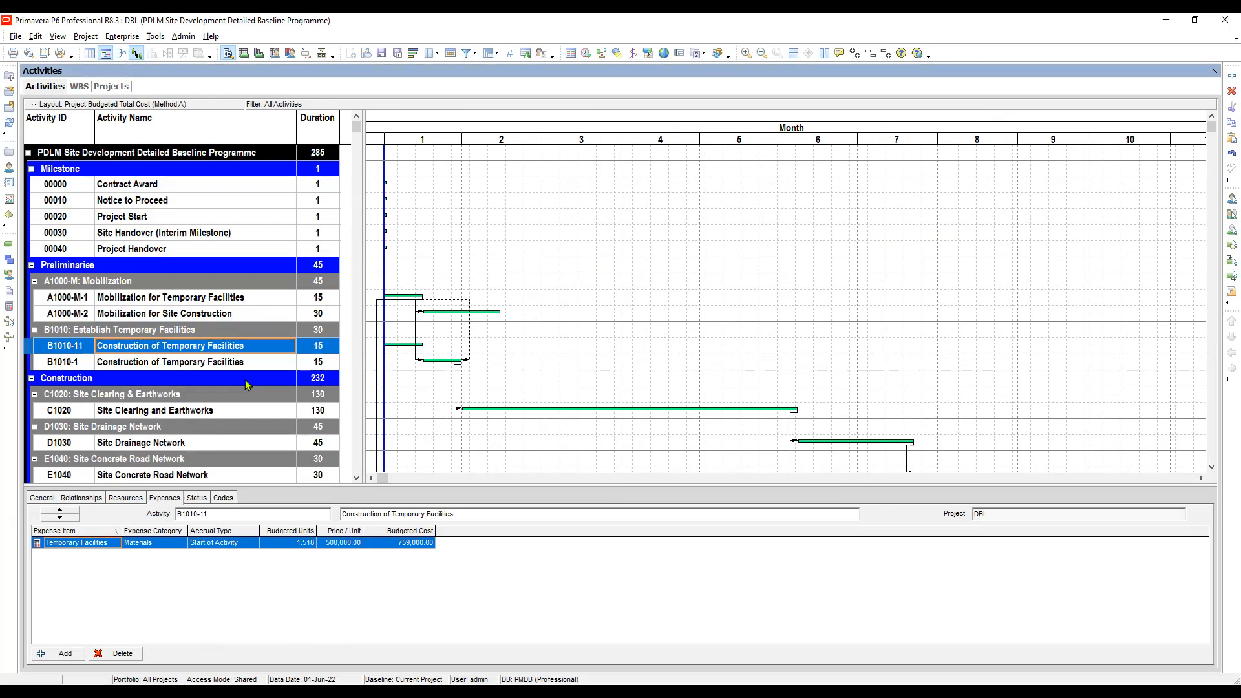
Change the ID of the duplicated Construction of Temporary Facilities activity to B1010-2.
click(207, 364)
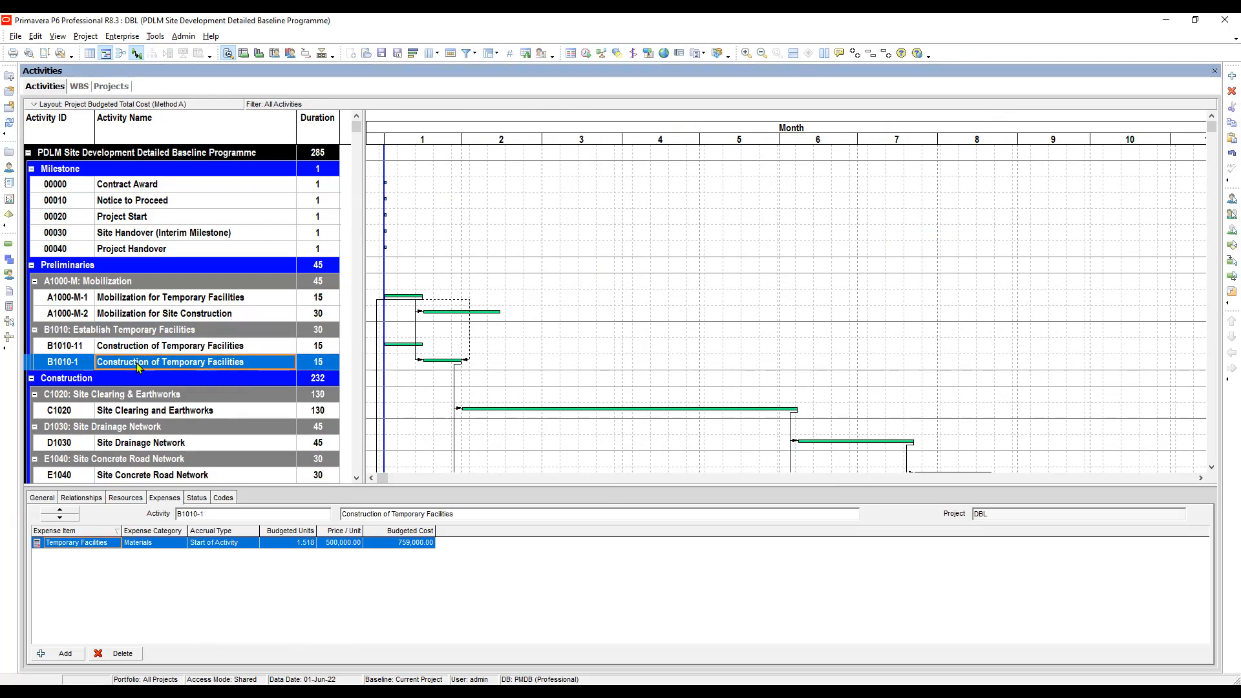
click(77, 363)
click(76, 347)
click(76, 347)
drag(76, 347, 120, 351)
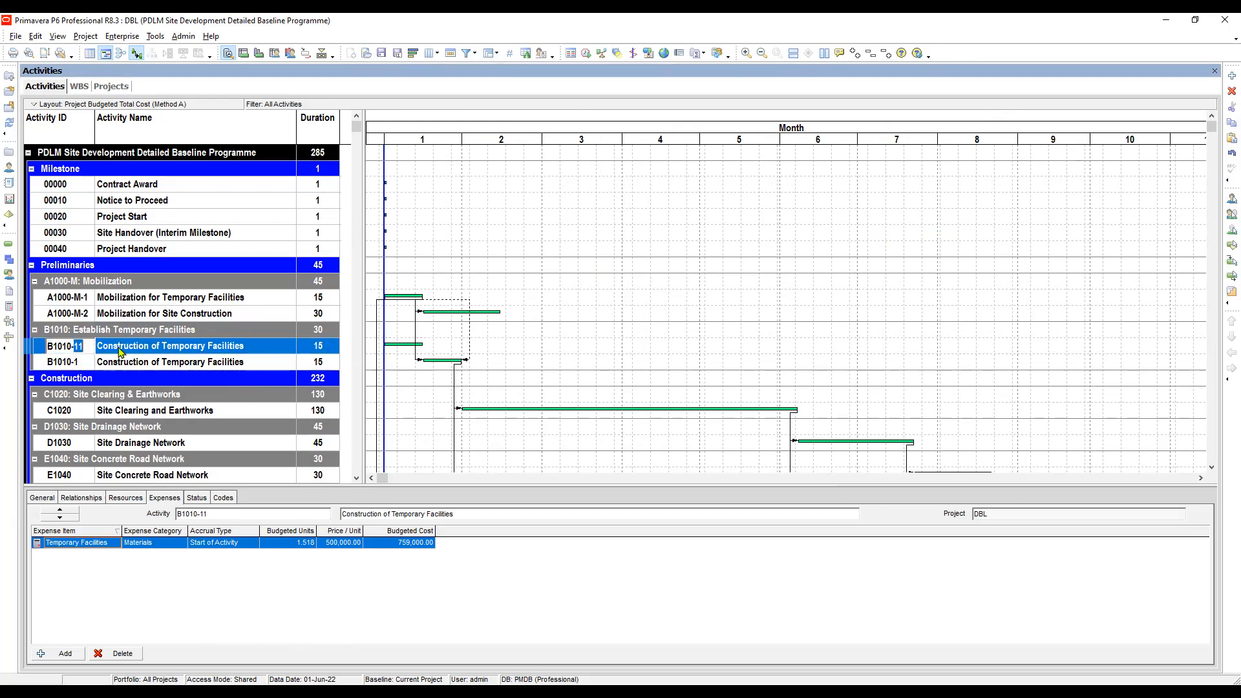
text(2)
key(Return)
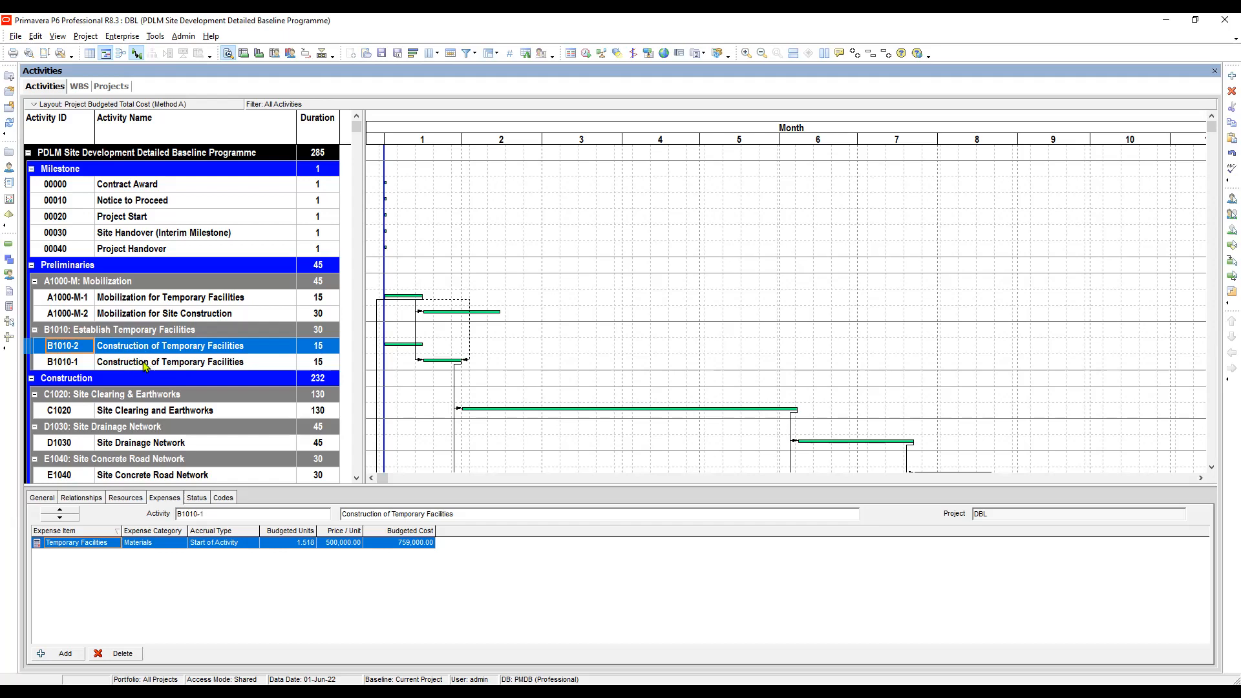
In the Group and Sort settings, replace the Start sort field with Activity ID in ascending order.
click(128, 363)
click(74, 350)
click(127, 363)
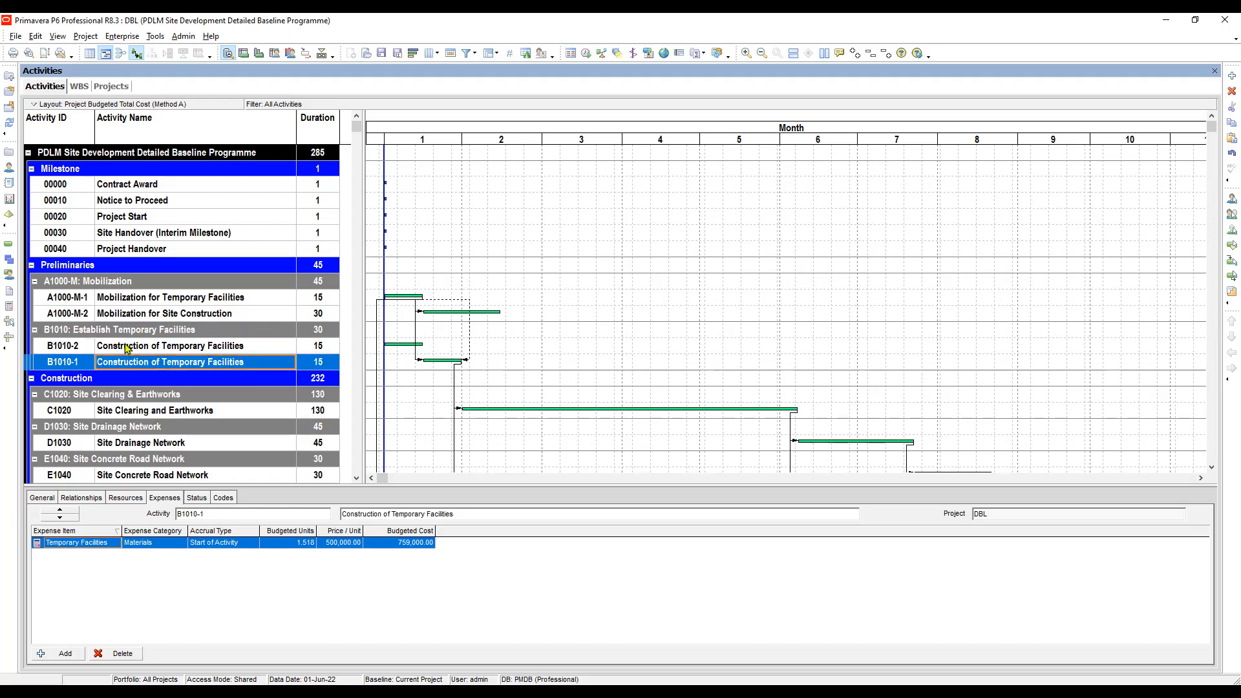
click(127, 350)
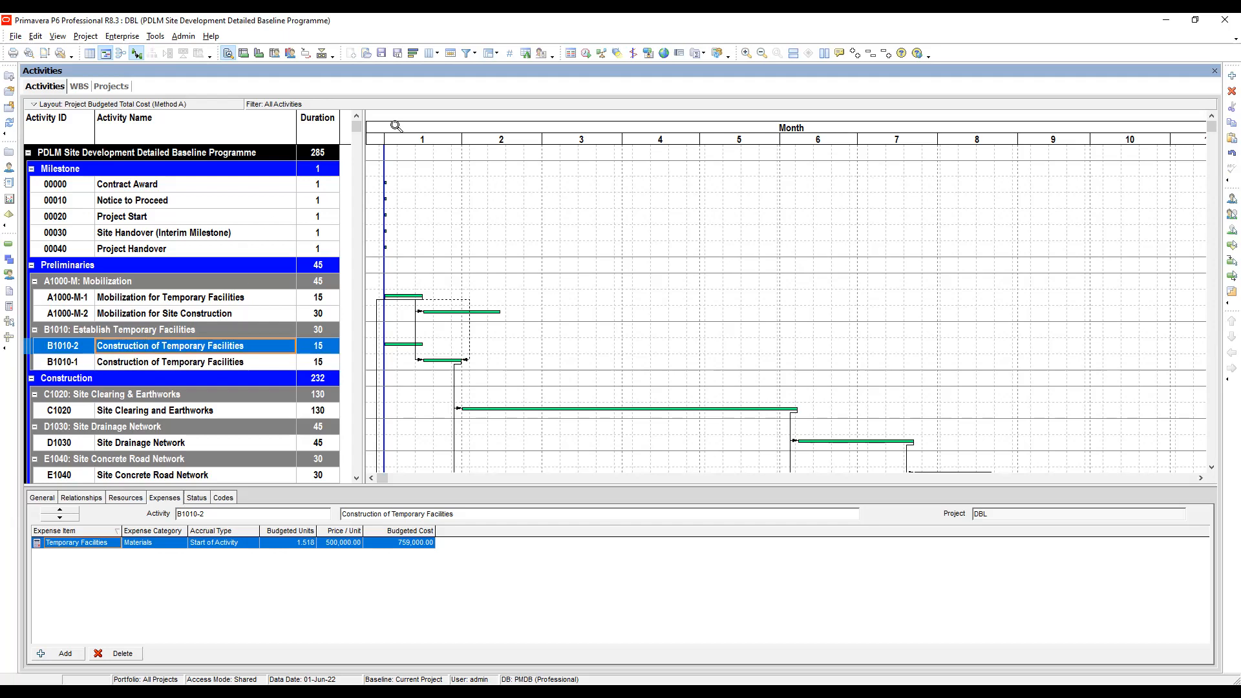
click(491, 52)
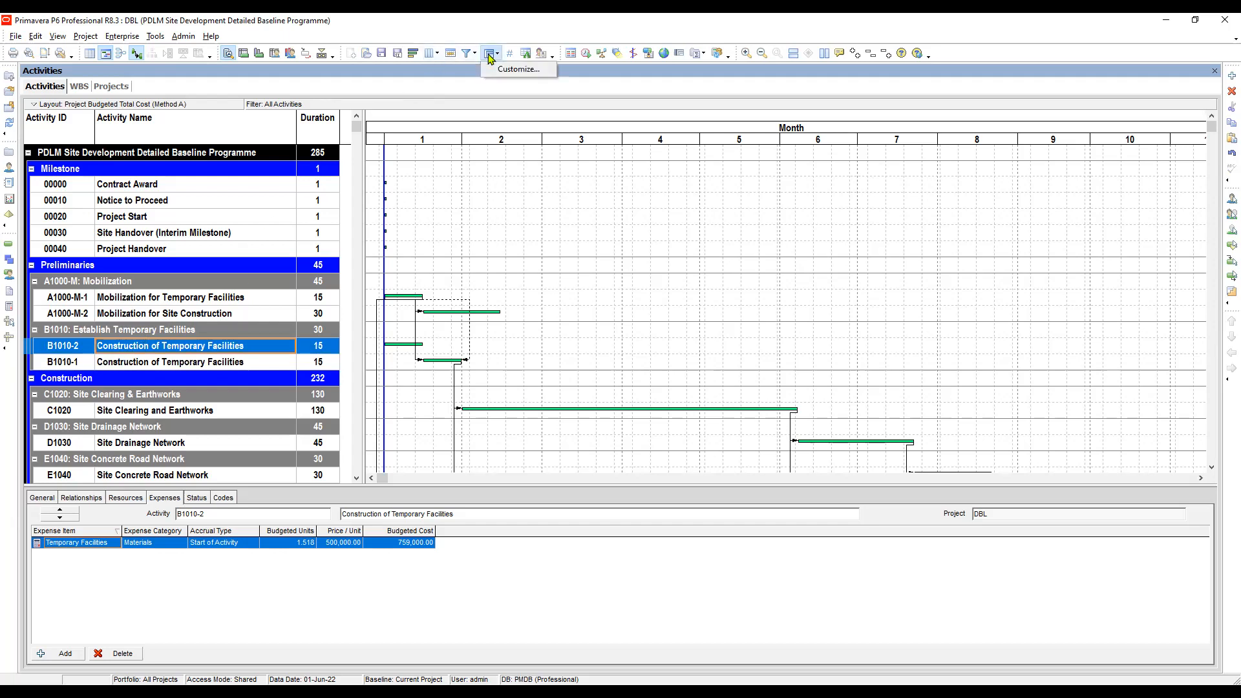
click(511, 73)
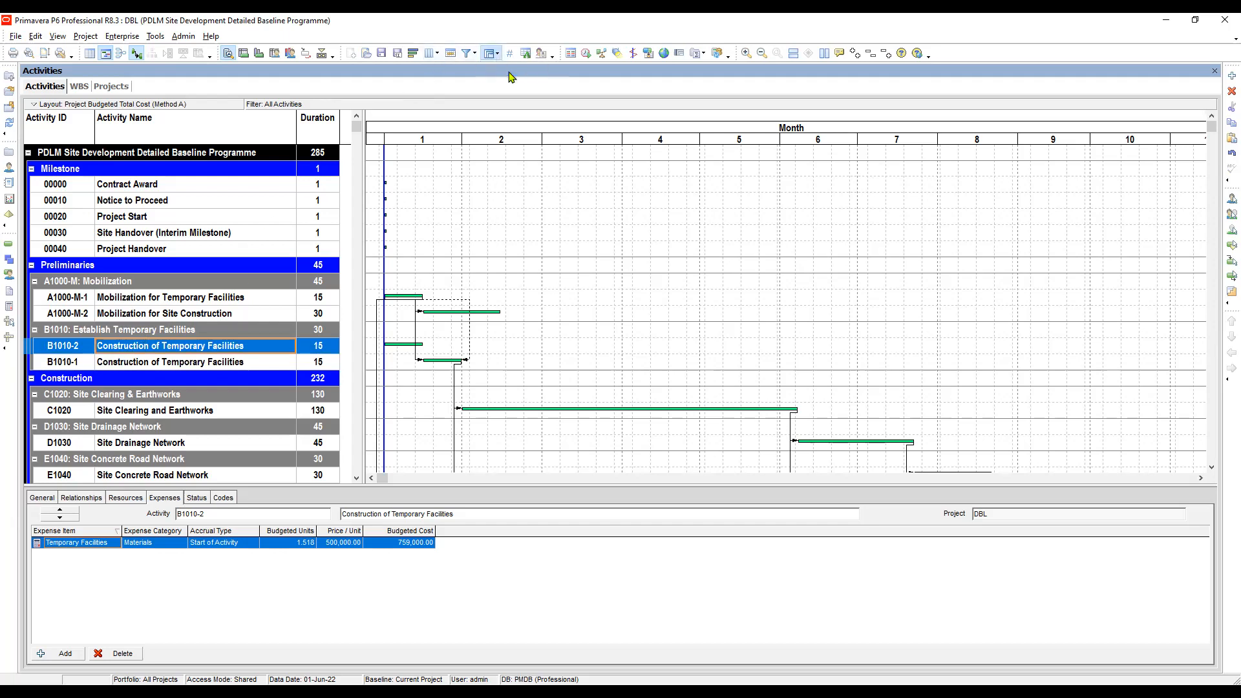
key(alt+s)
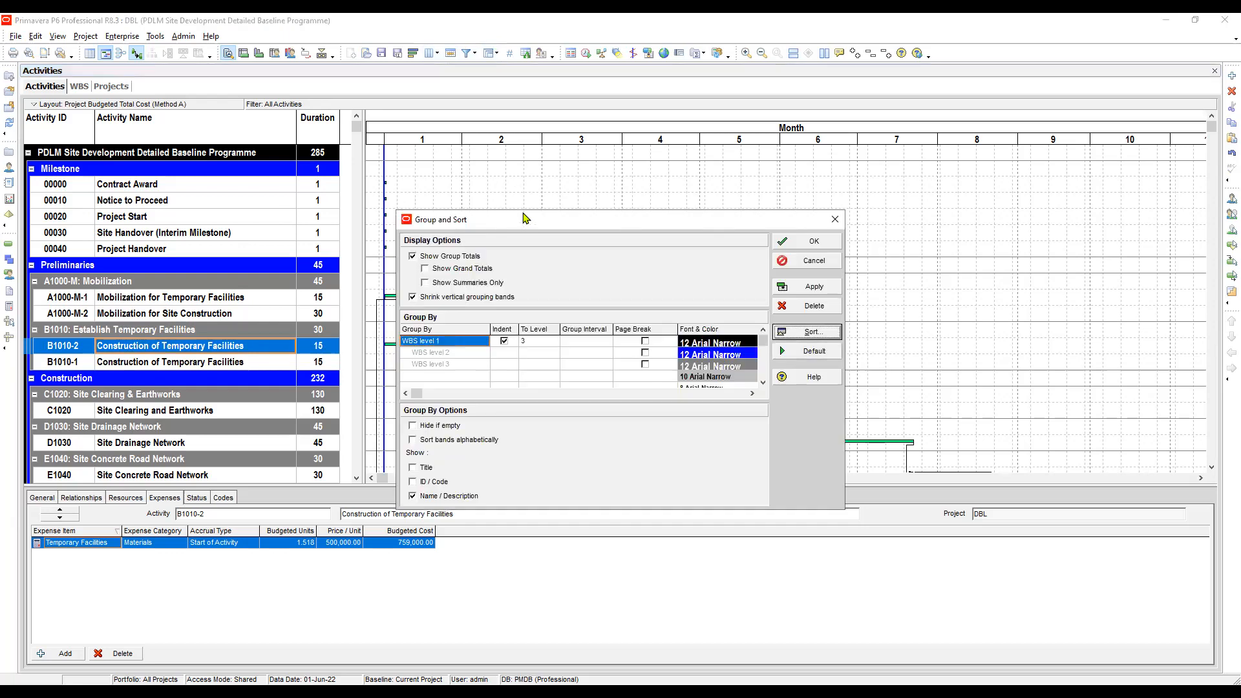
key(alt+Down)
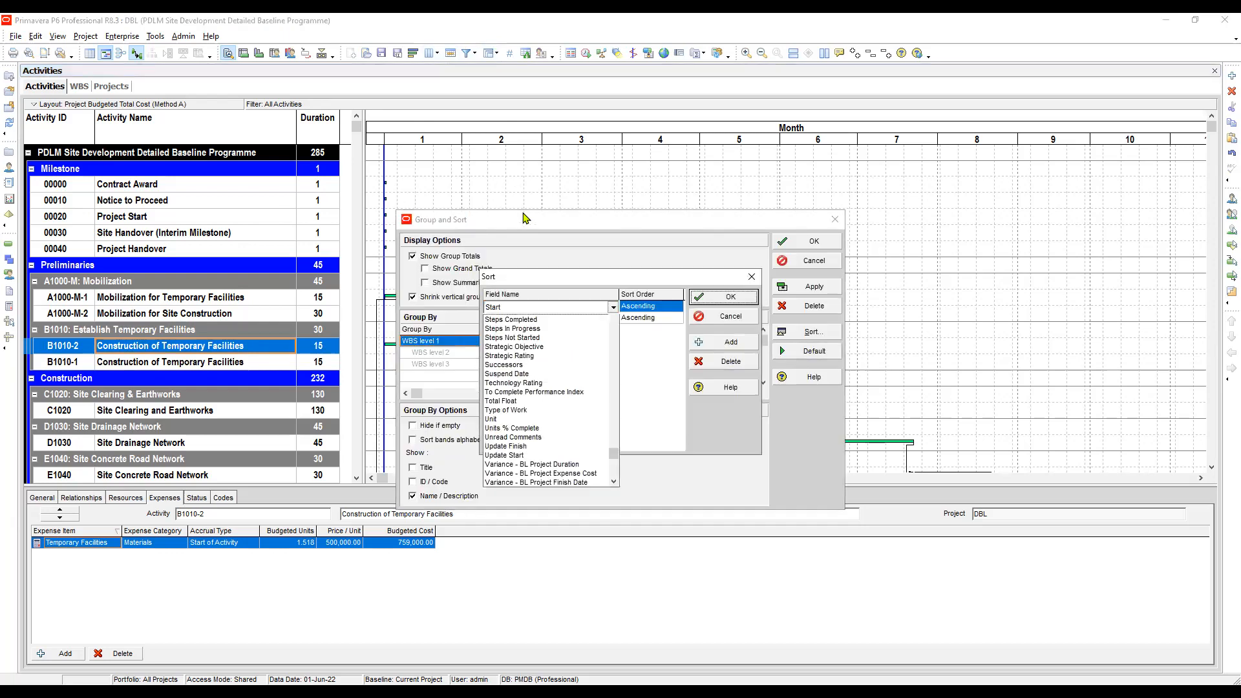
key(a)
key(Down)
key(Down)
key(Down)
key(Down)
key(Down)
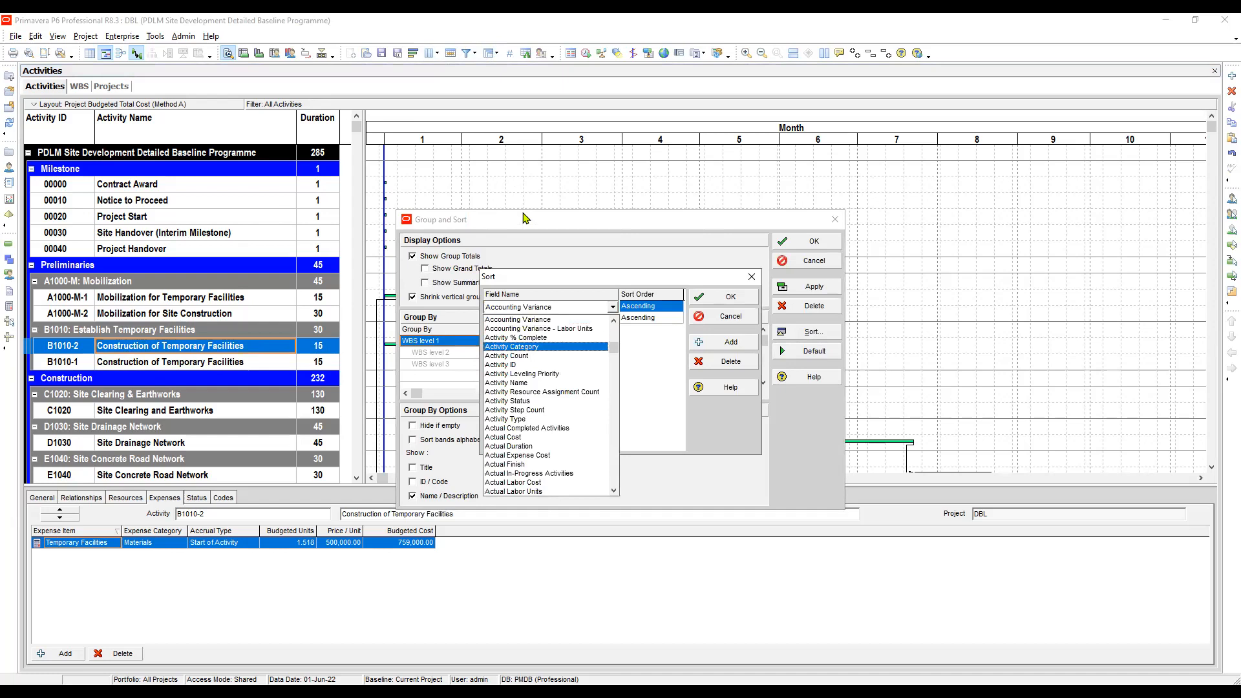
key(Return)
Remove the Finish sort field and apply the sorting to the activity table.
key(Down)
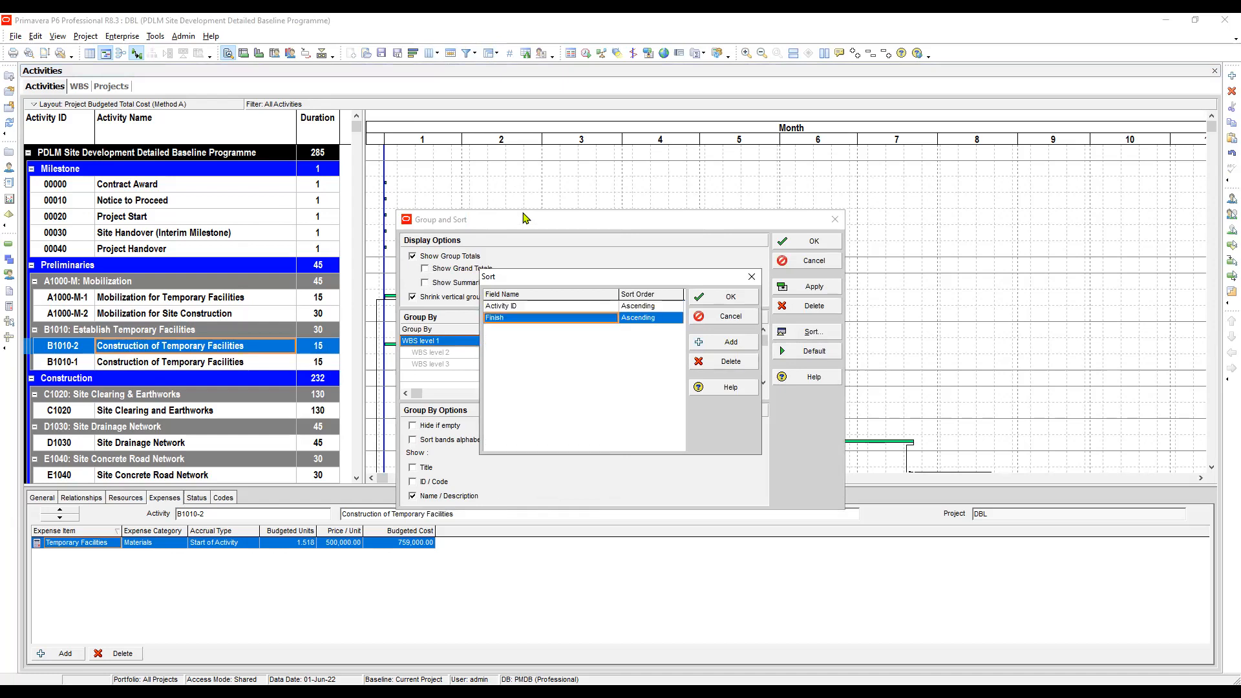
key(Delete)
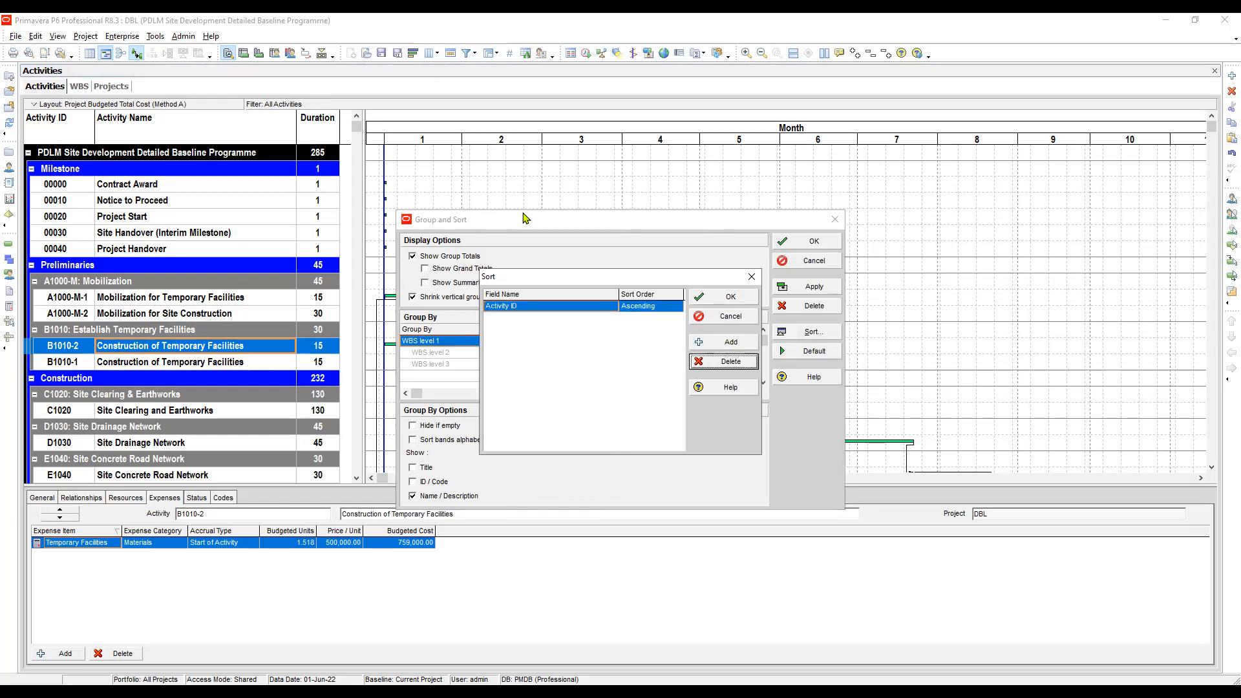
click(724, 297)
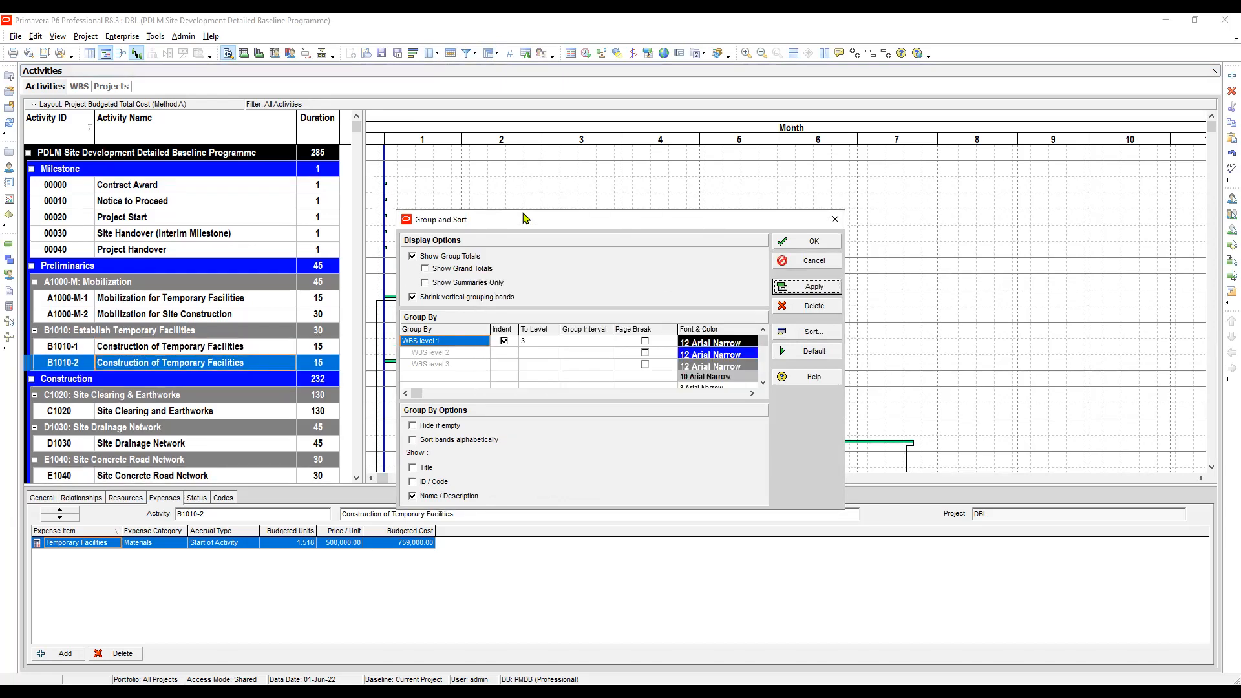
click(807, 241)
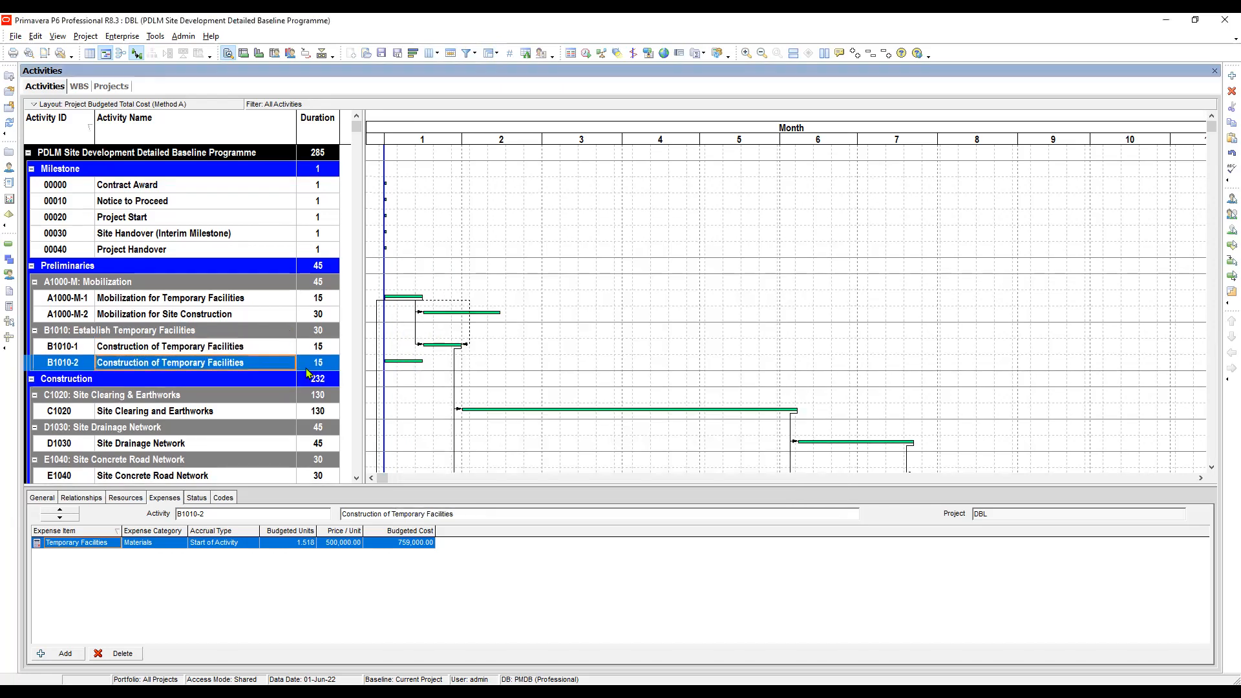
Rename activity B1010-2 as Installation of Temporary Utilities.
click(74, 349)
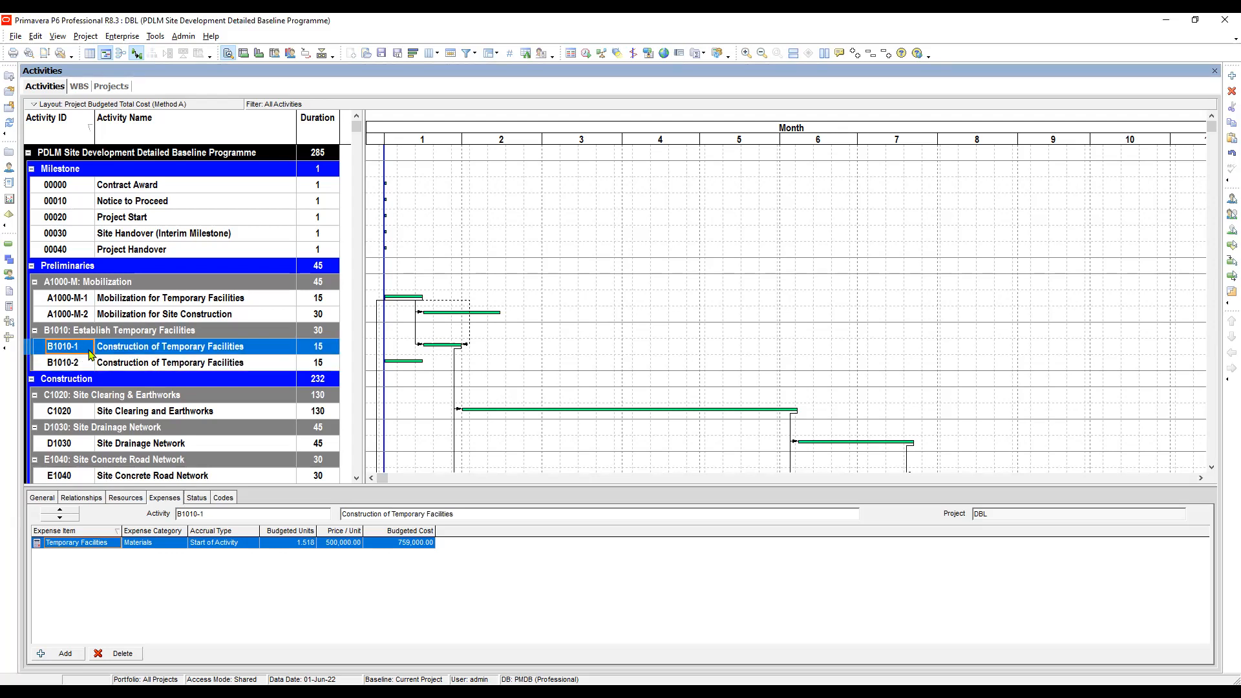
click(201, 367)
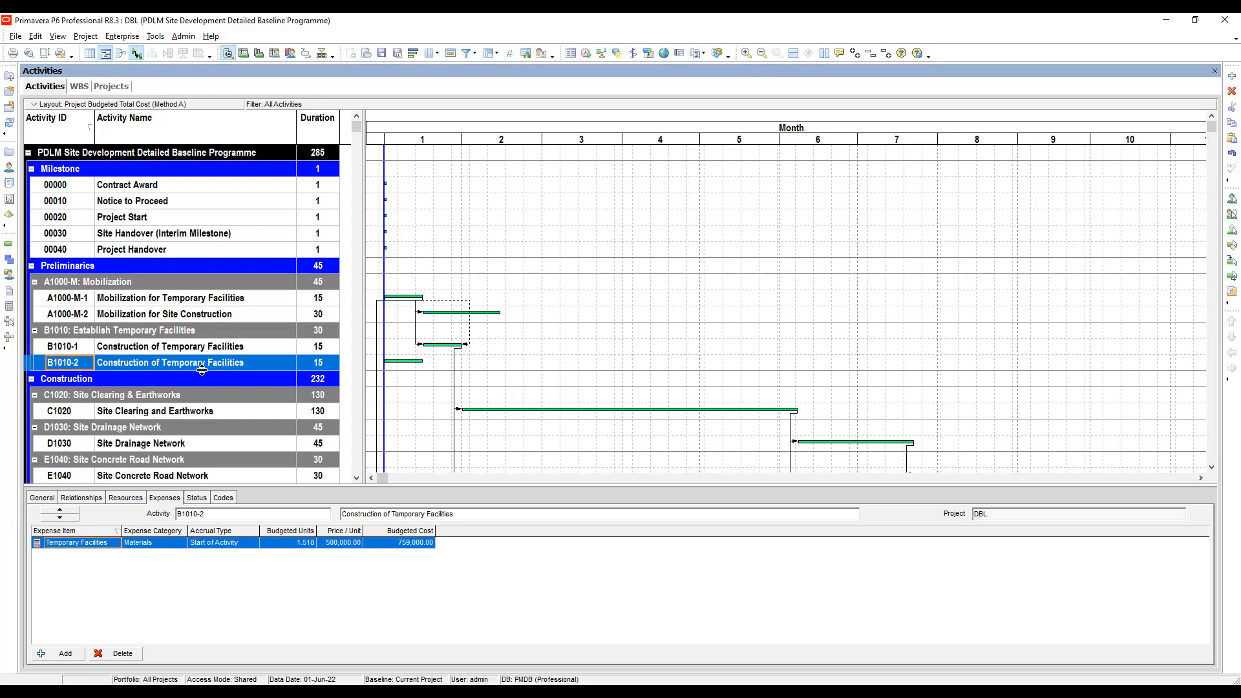
click(153, 366)
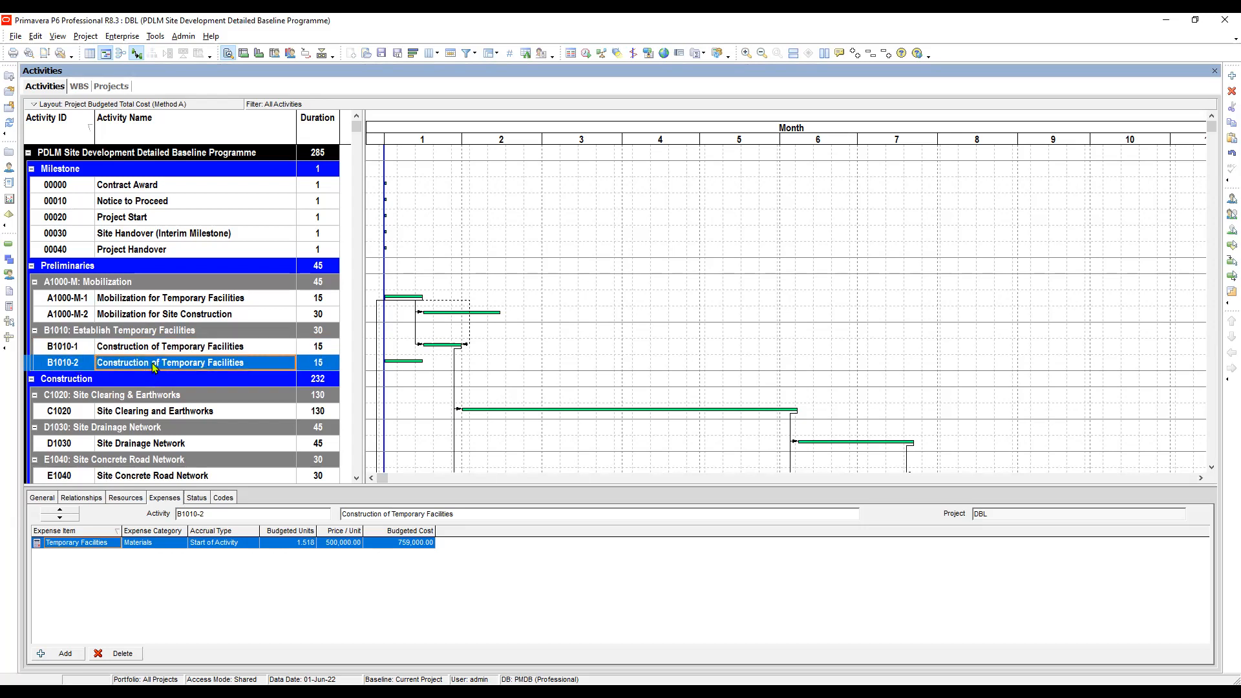
click(150, 363)
drag(143, 363, 40, 355)
key(Delete)
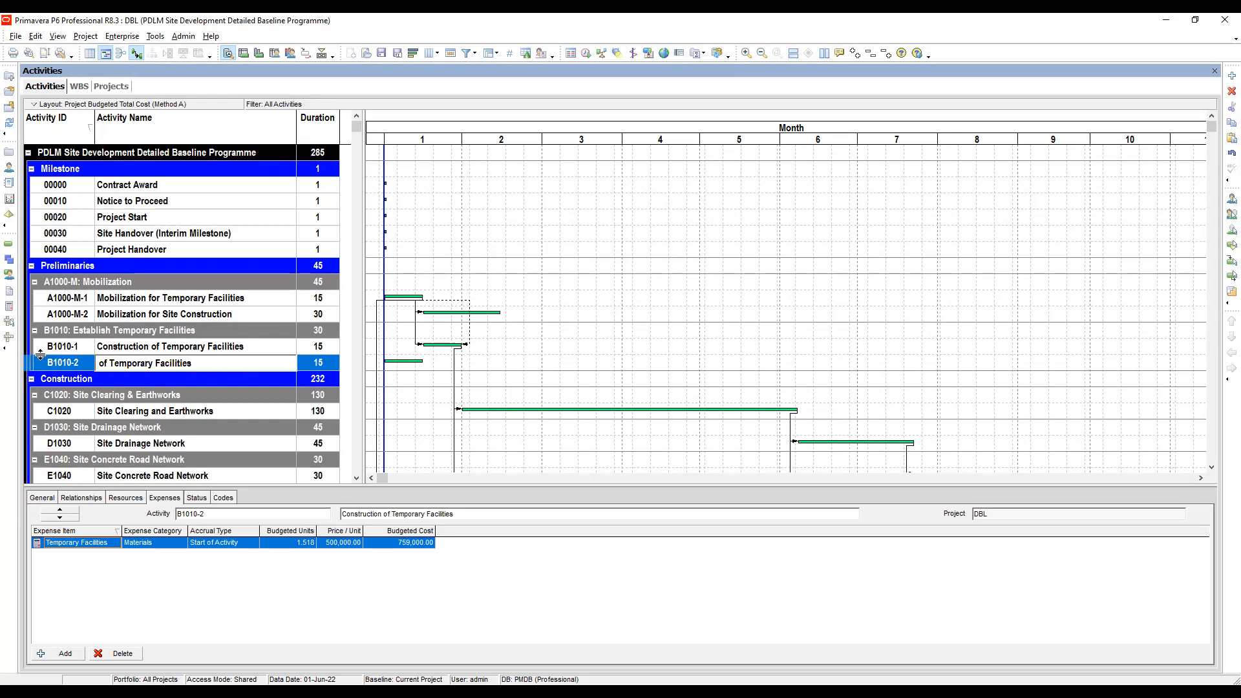
text(Installation)
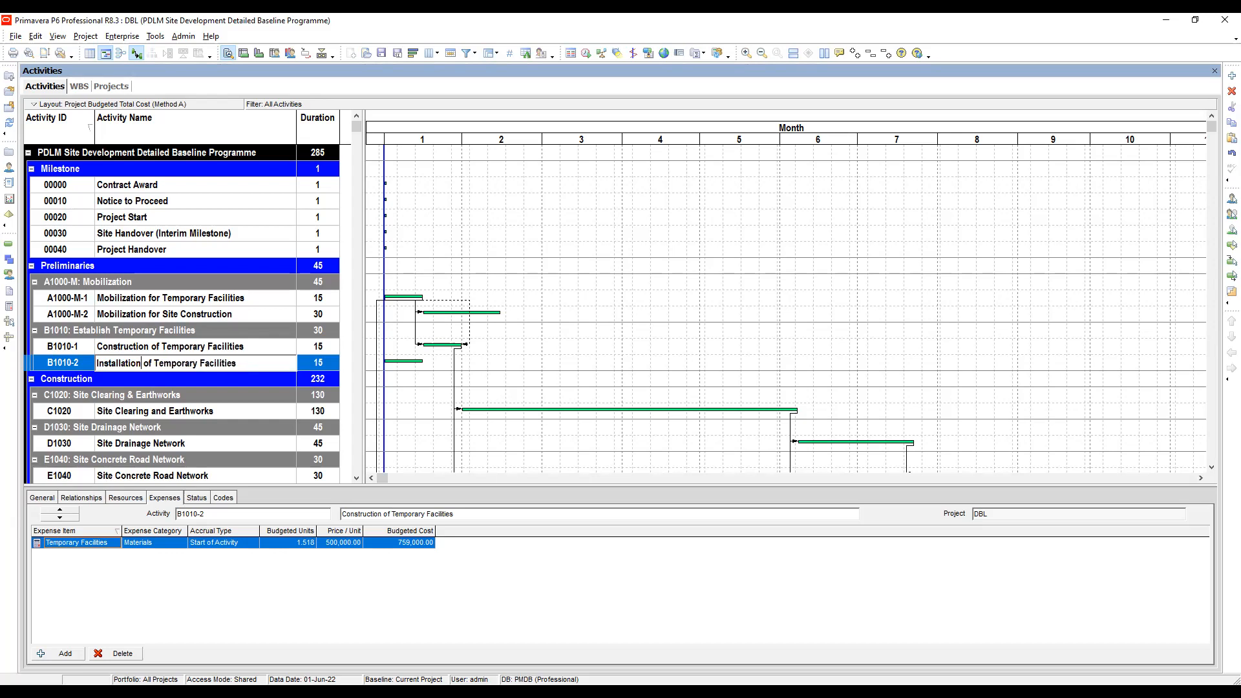
drag(205, 363, 232, 355)
key(BackSpace)
key(BackSpace)
text(Utilities)
click(325, 366)
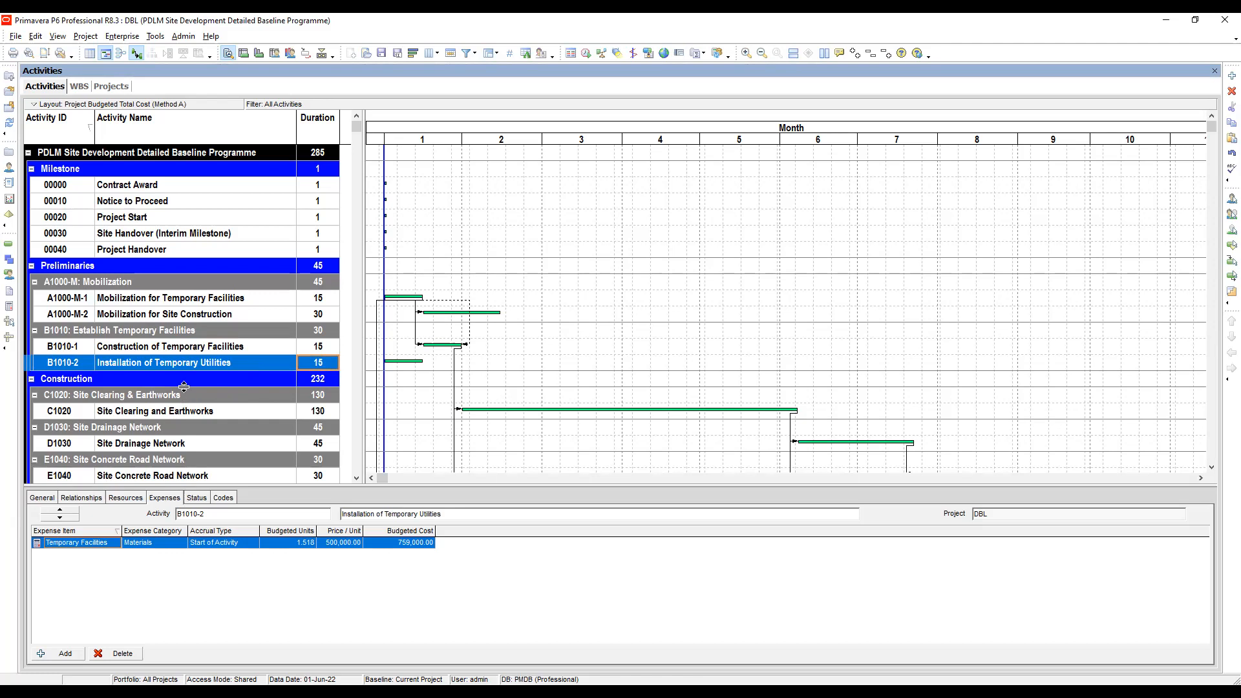
Change the ID of the Site Clearing and Earthworks activity to C1020-1 and shorten its name to Site Clearing.
click(185, 409)
scroll(188, 395, down, 5)
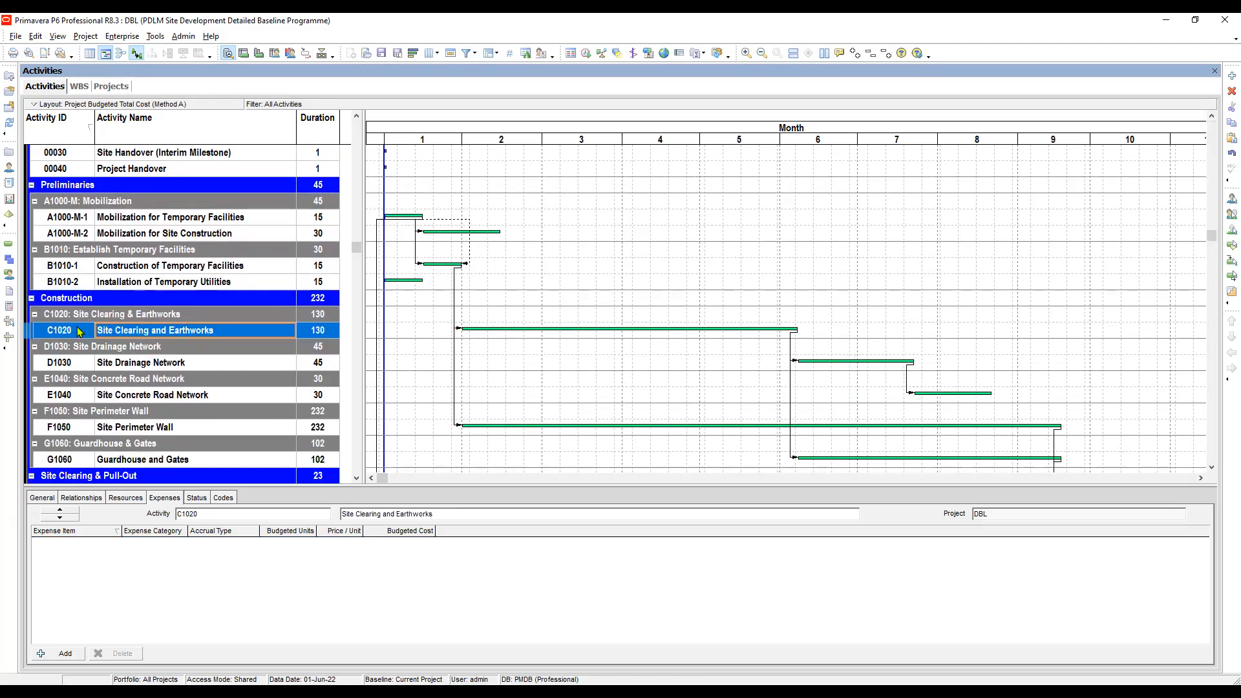
click(81, 331)
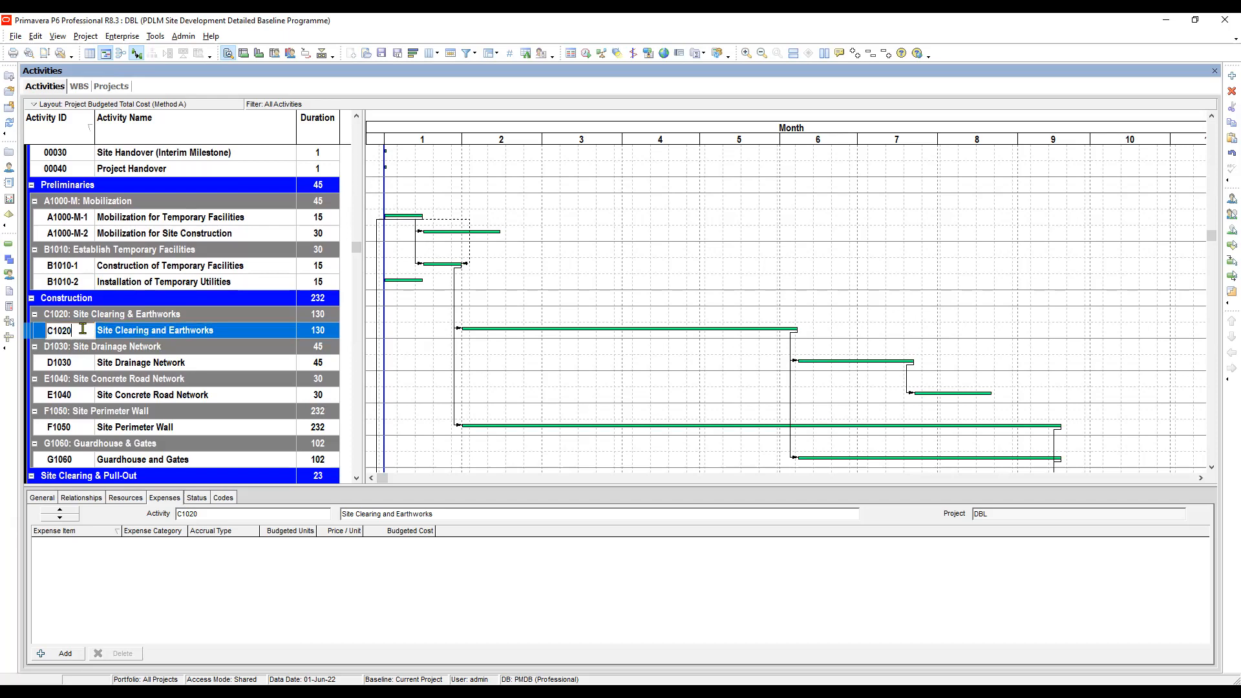
text(-1)
click(166, 333)
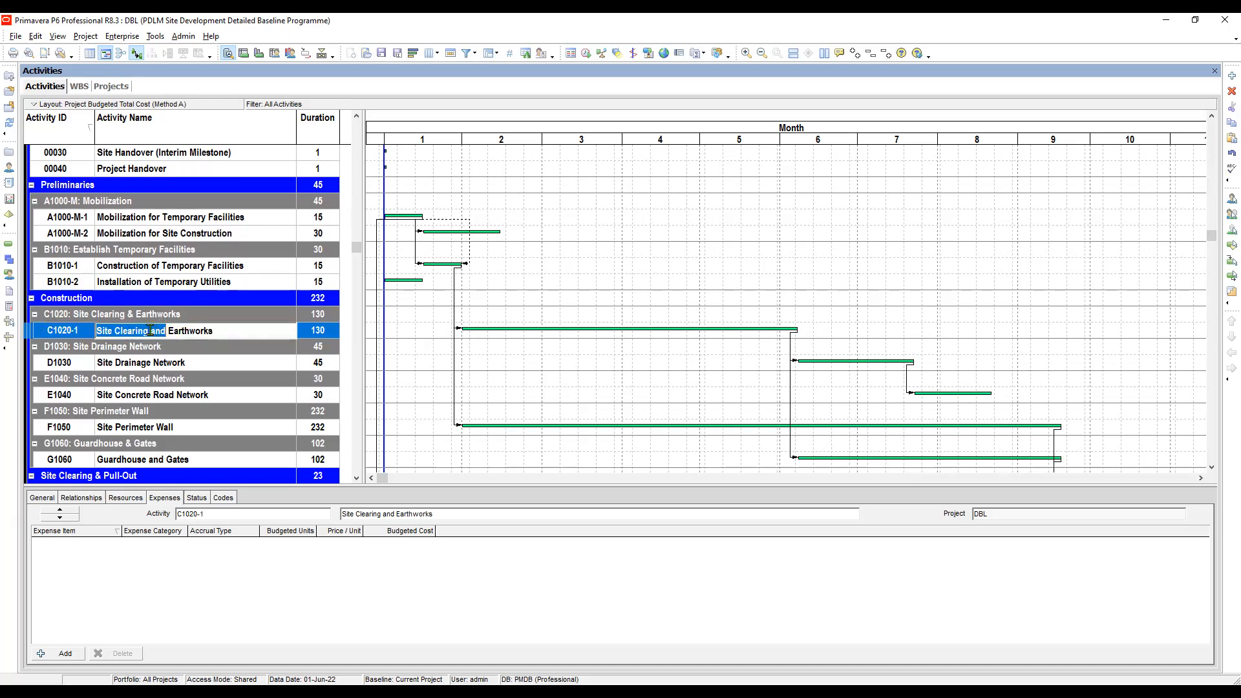
drag(149, 332, 274, 320)
key(Delete)
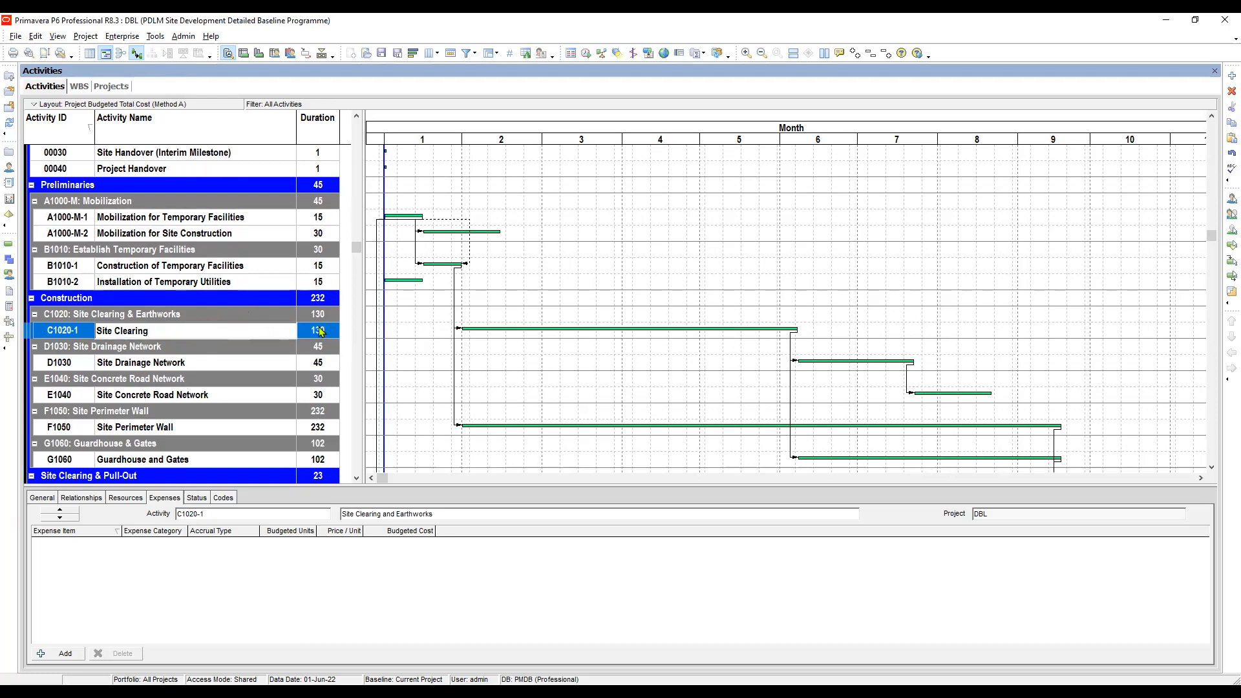
Set the duration of the C1020-1 Site Clearing activity to 10.
click(330, 335)
text(10)
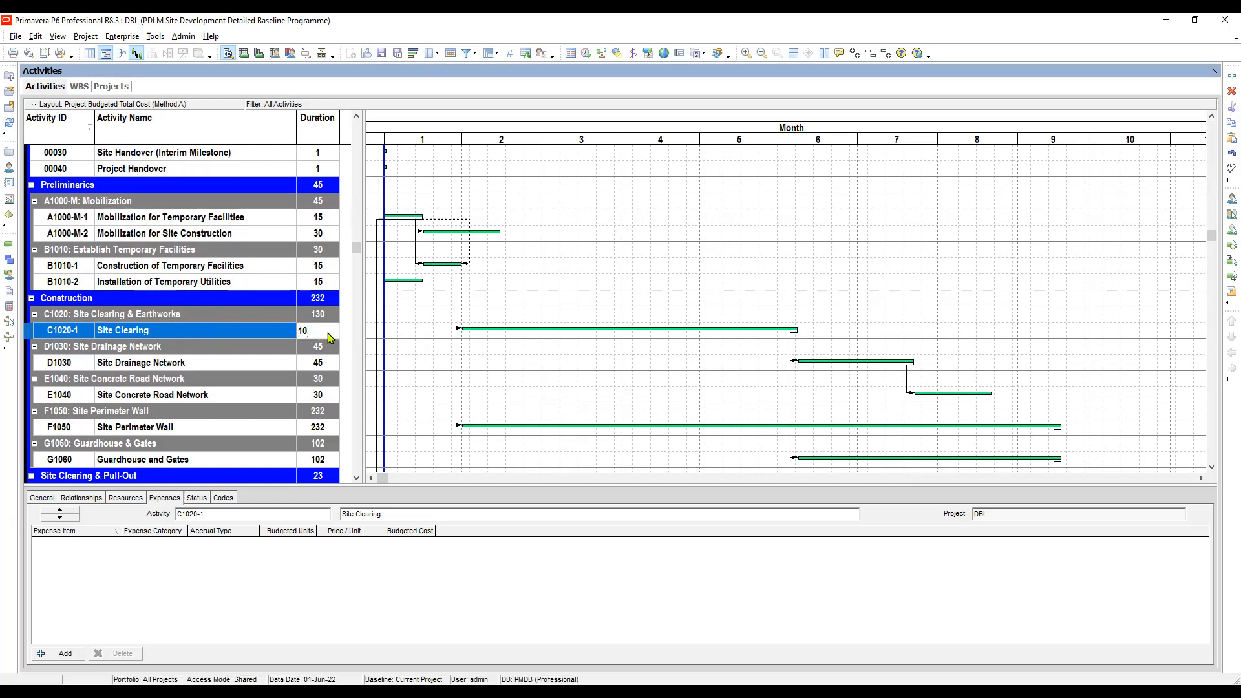
key(Return)
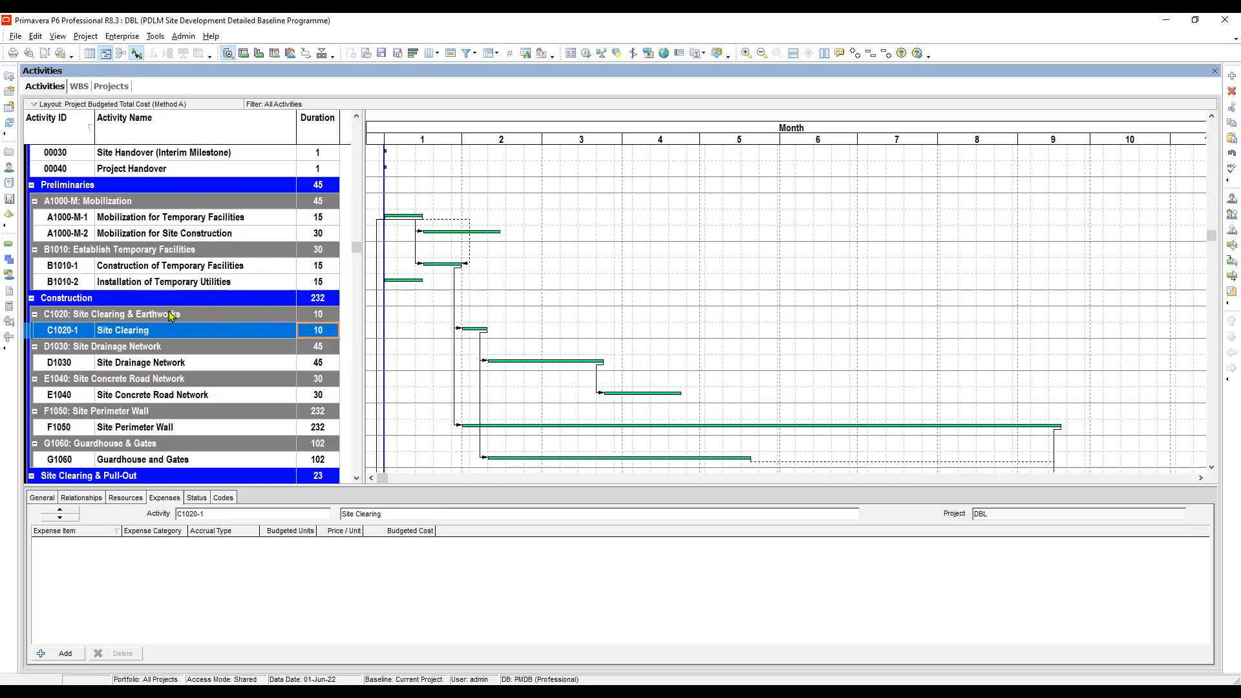
Duplicate the C1020-1 Site Clearing activity within the Site Clearing & Earthworks group.
scroll(158, 323, down, 2)
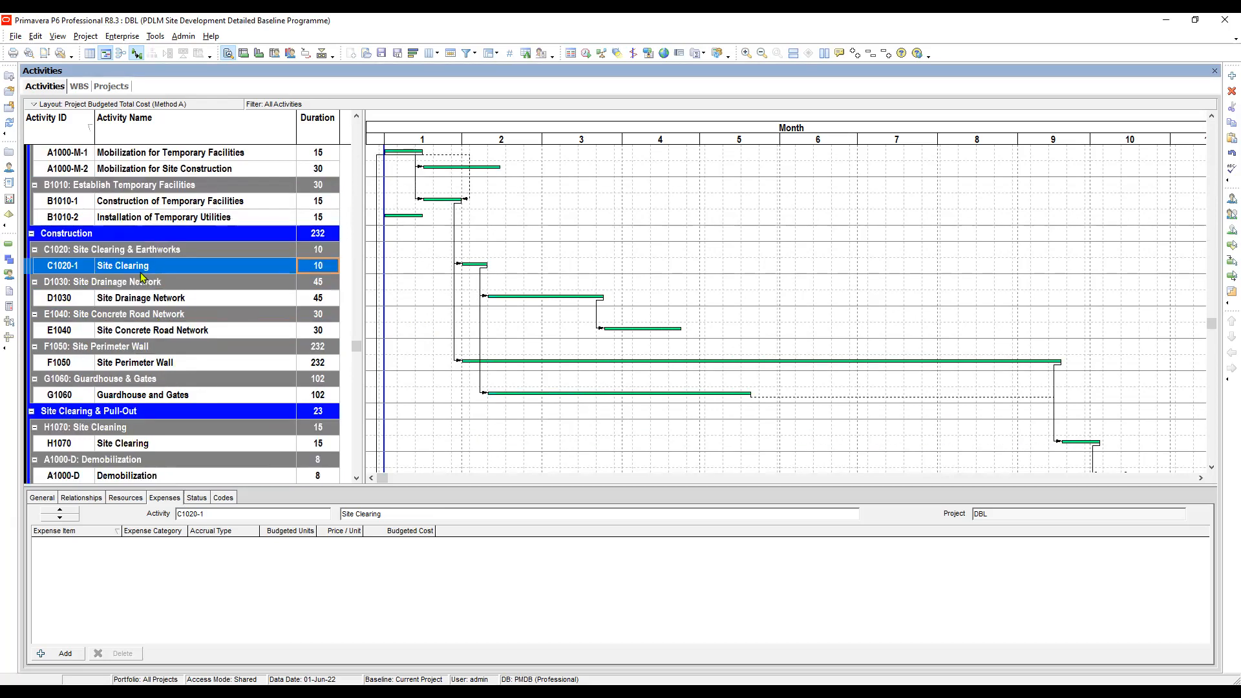
click(76, 268)
click(117, 268)
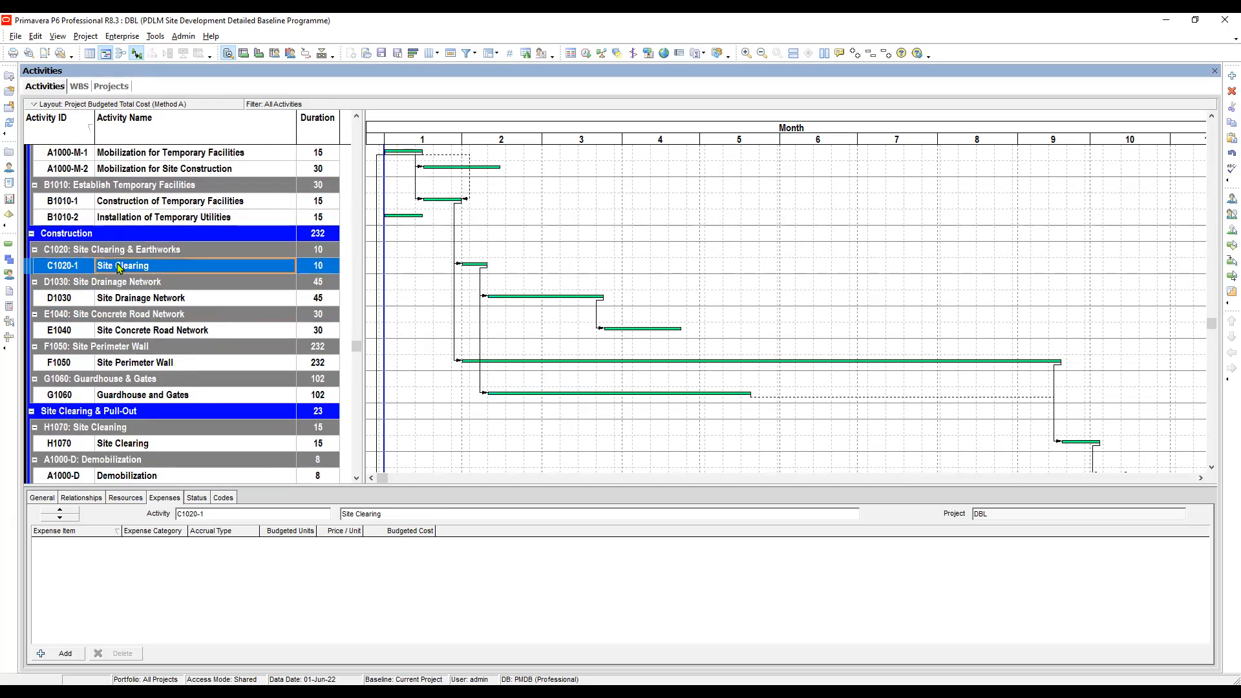
right_click(121, 258)
click(170, 298)
right_click(158, 267)
click(194, 319)
Change the ID of the duplicated Site Clearing activity to C1020-2.
click(77, 280)
click(76, 279)
drag(74, 280, 111, 275)
text(20-2)
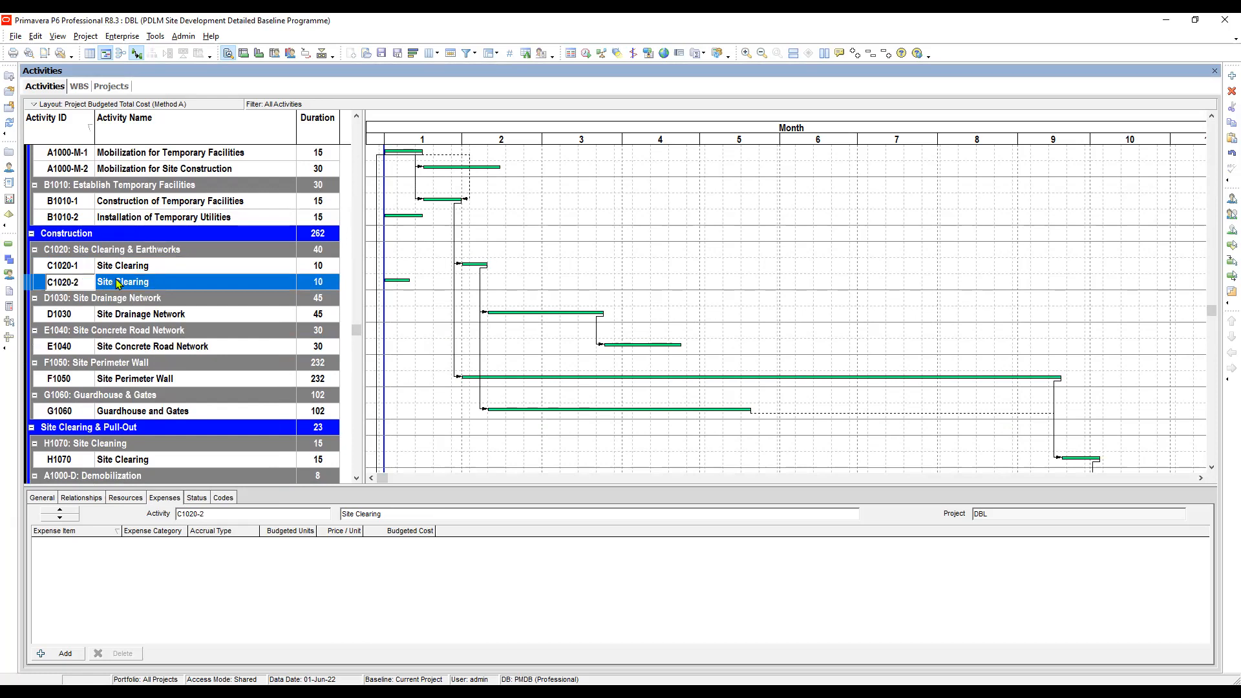
key(Return)
Rename activity C1020-2 as Excavation / Backfilling.
click(165, 284)
click(165, 285)
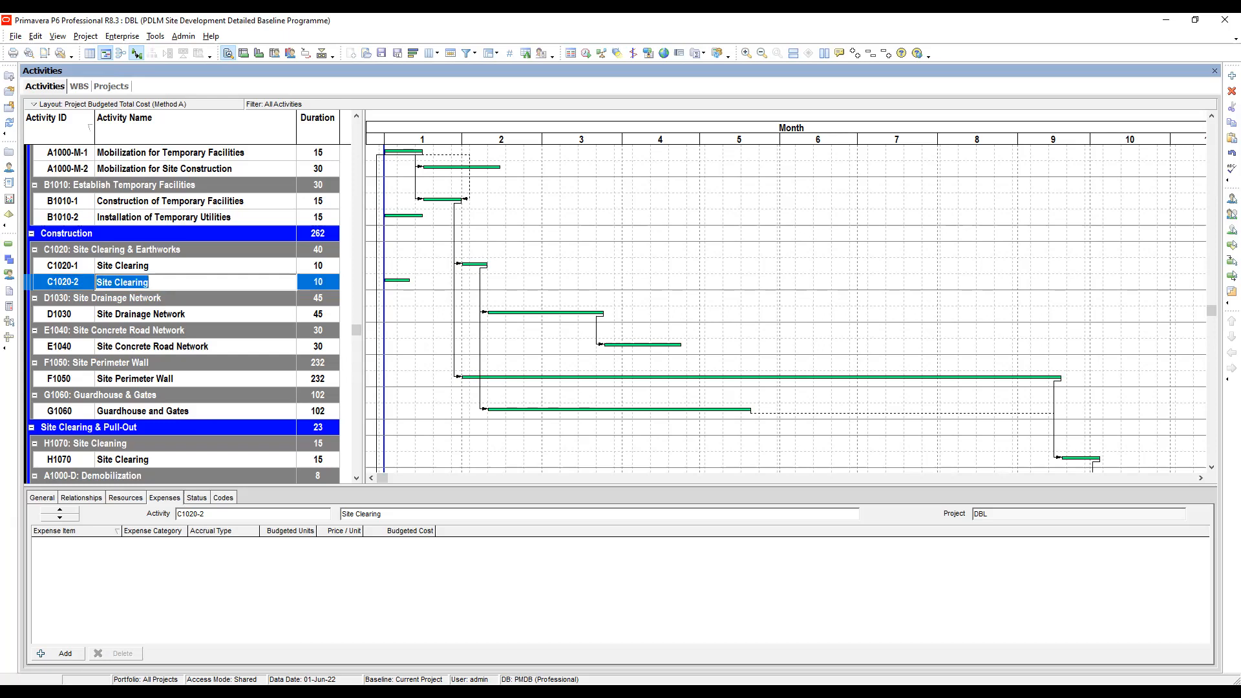
text(Excavation / Ba)
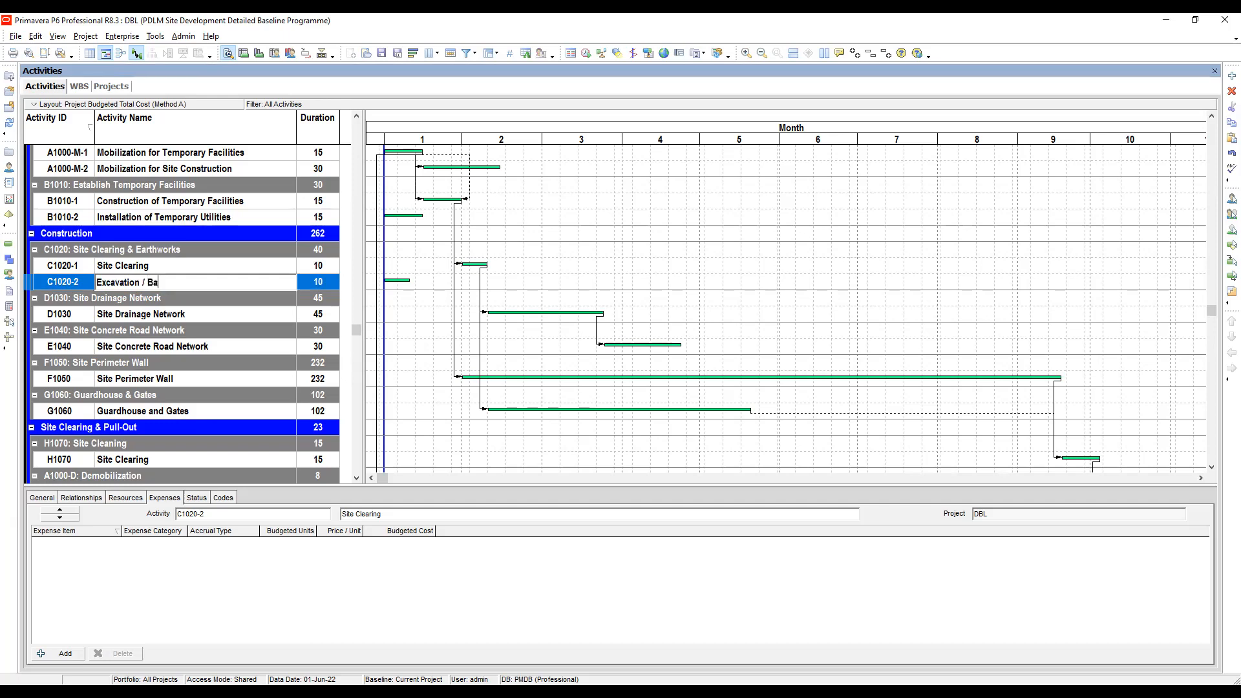
text(ckfilling)
Set the duration of the Excavation / Backfilling activity to 60.
click(326, 282)
click(325, 282)
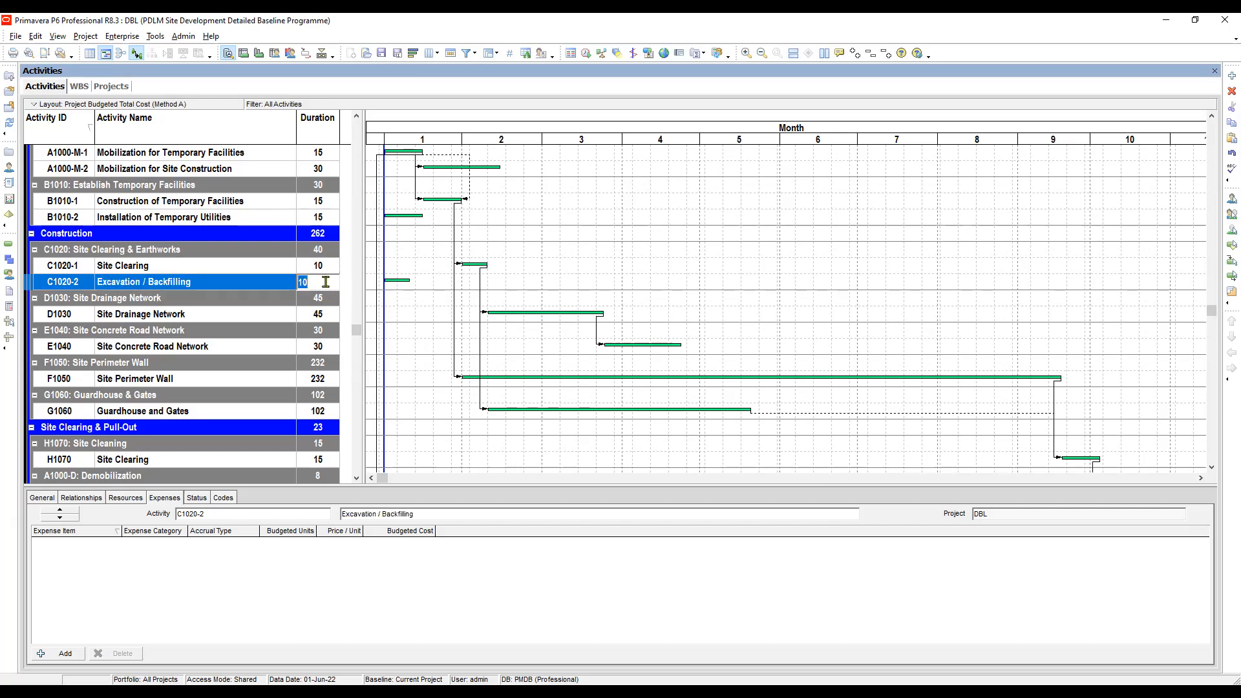
text(60)
key(Return)
click(132, 286)
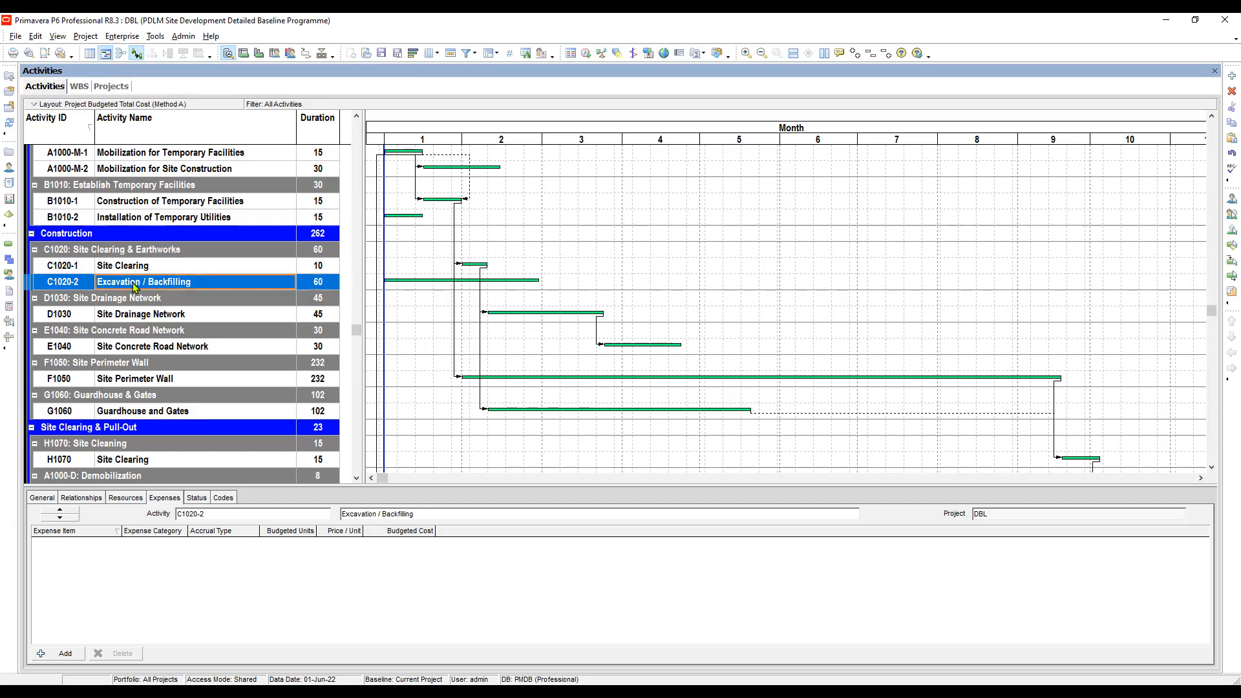
Duplicate the Excavation / Backfilling activity in the Site Clearing & Earthworks group and give the copy the ID C1020-3.
right_click(133, 284)
click(176, 326)
right_click(176, 282)
click(212, 340)
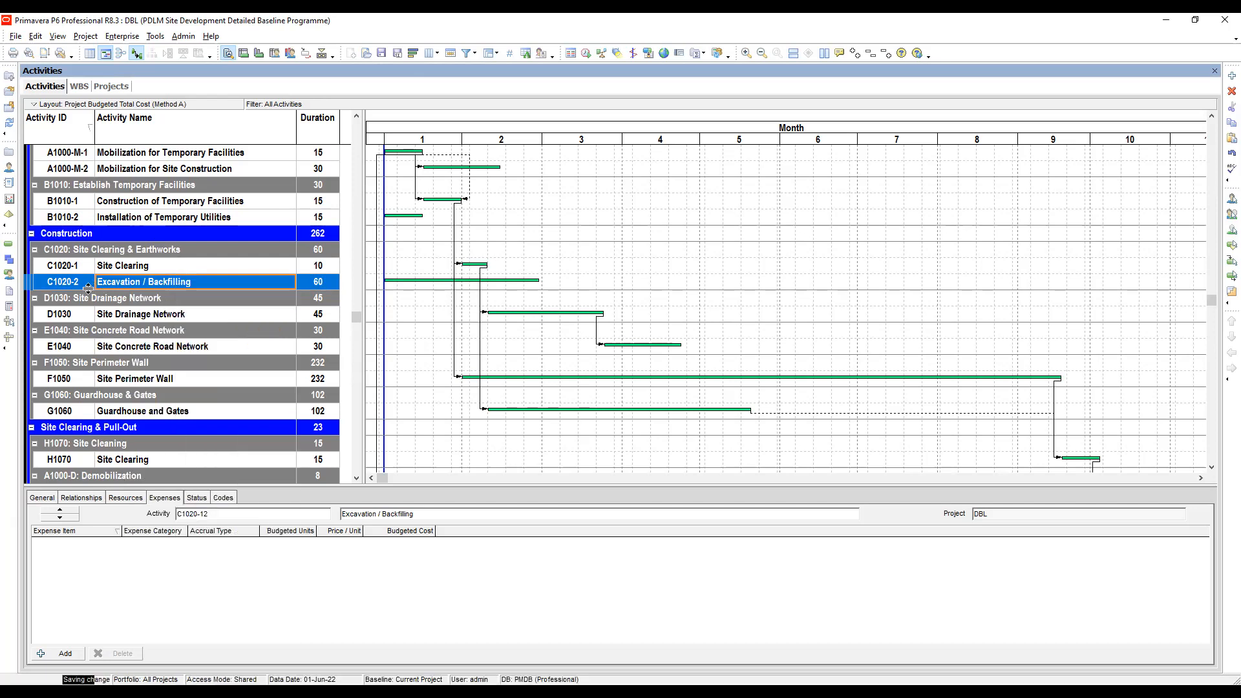
click(75, 282)
drag(92, 280, 75, 280)
text(3)
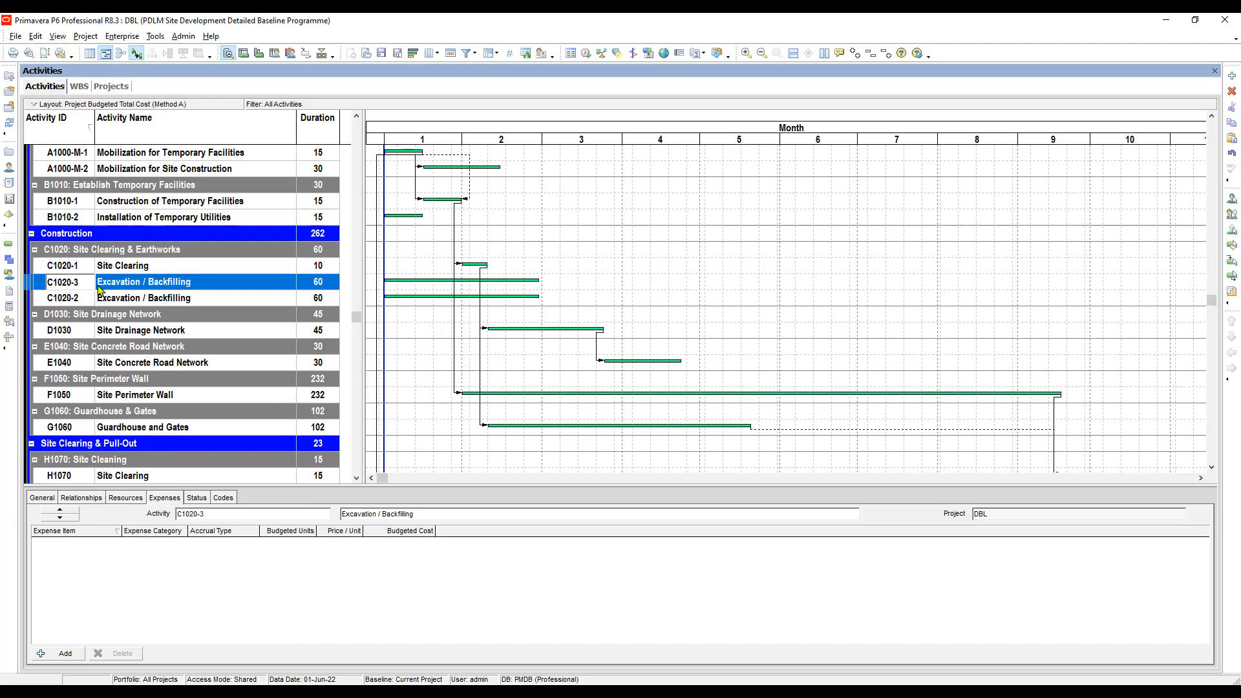
key(Return)
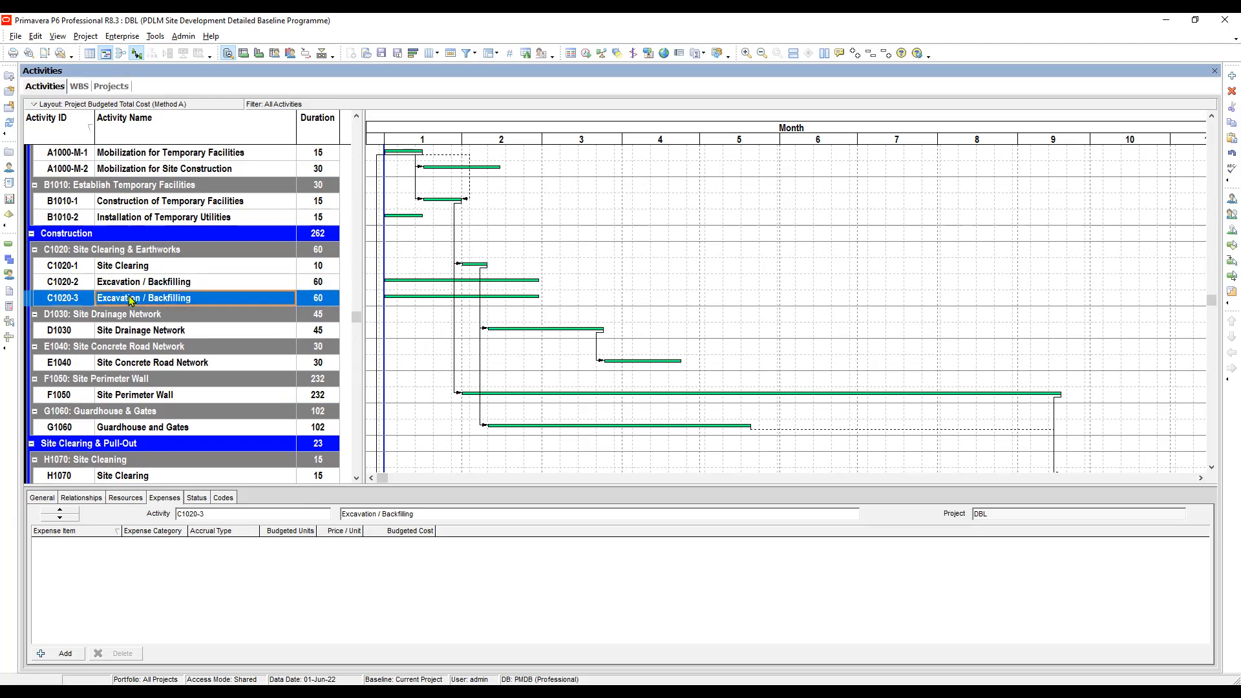
Rename activity C1020-3 as Grading.
click(131, 299)
drag(98, 298, 256, 296)
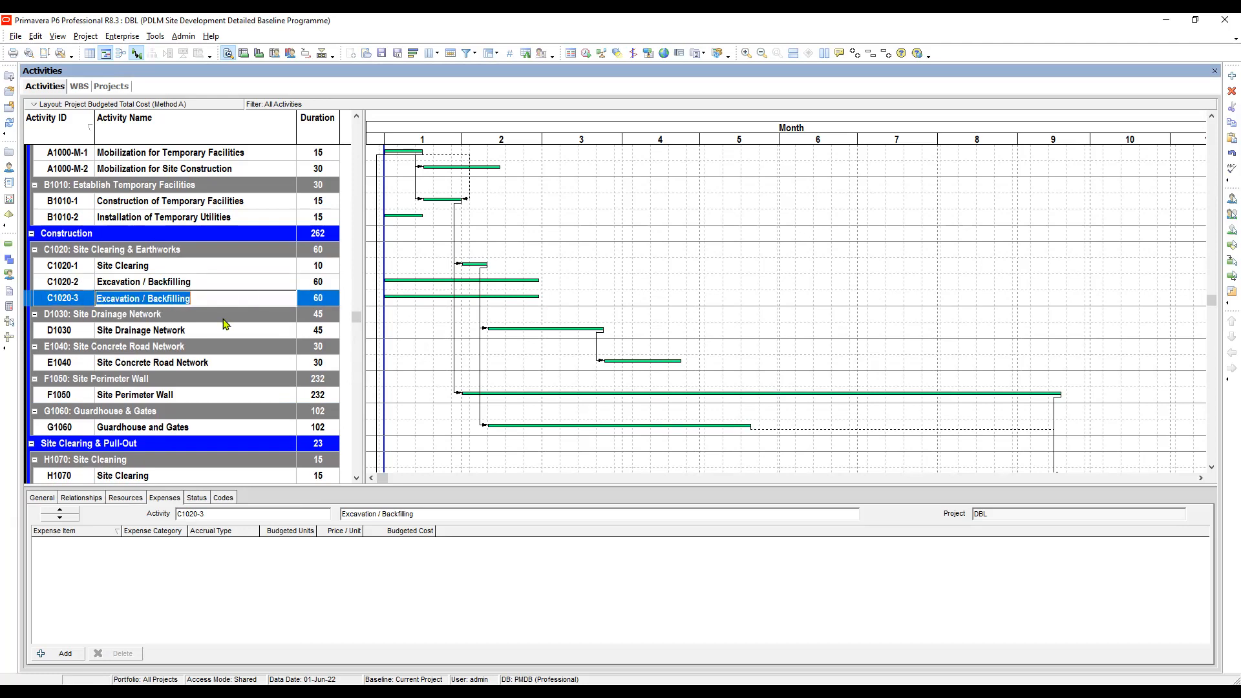
text(Grading)
click(325, 301)
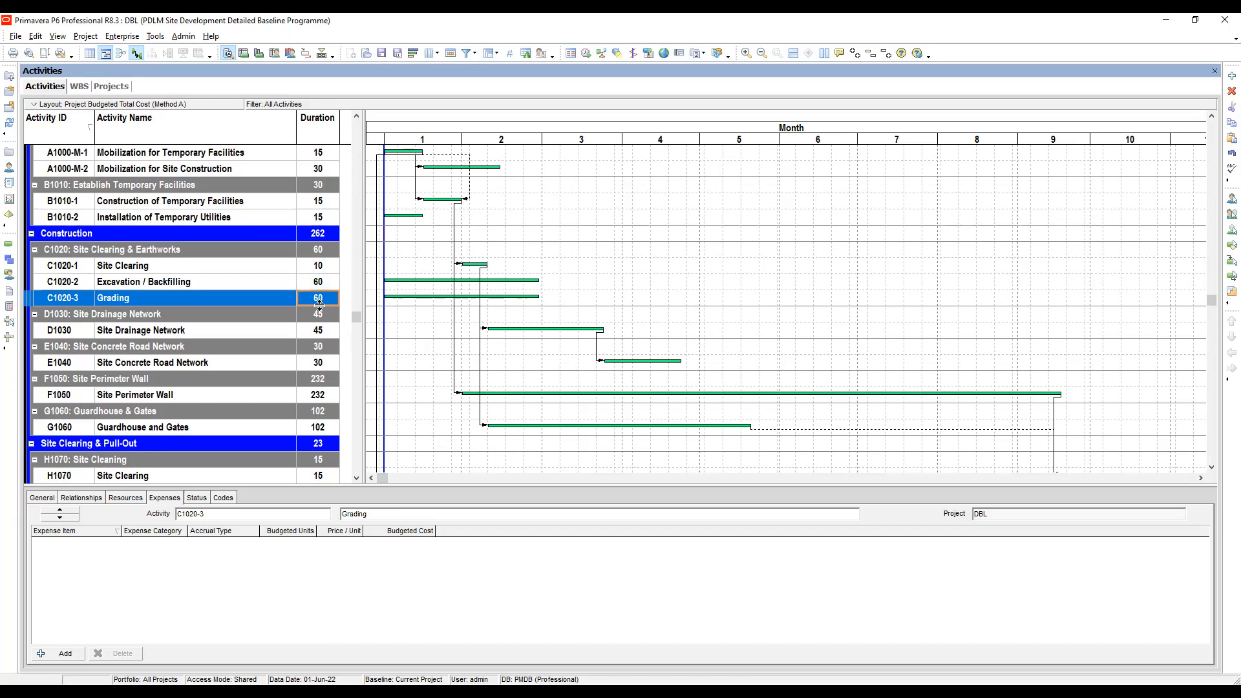
Duplicate the Grading activity and give the copy the ID C1020-4.
click(136, 285)
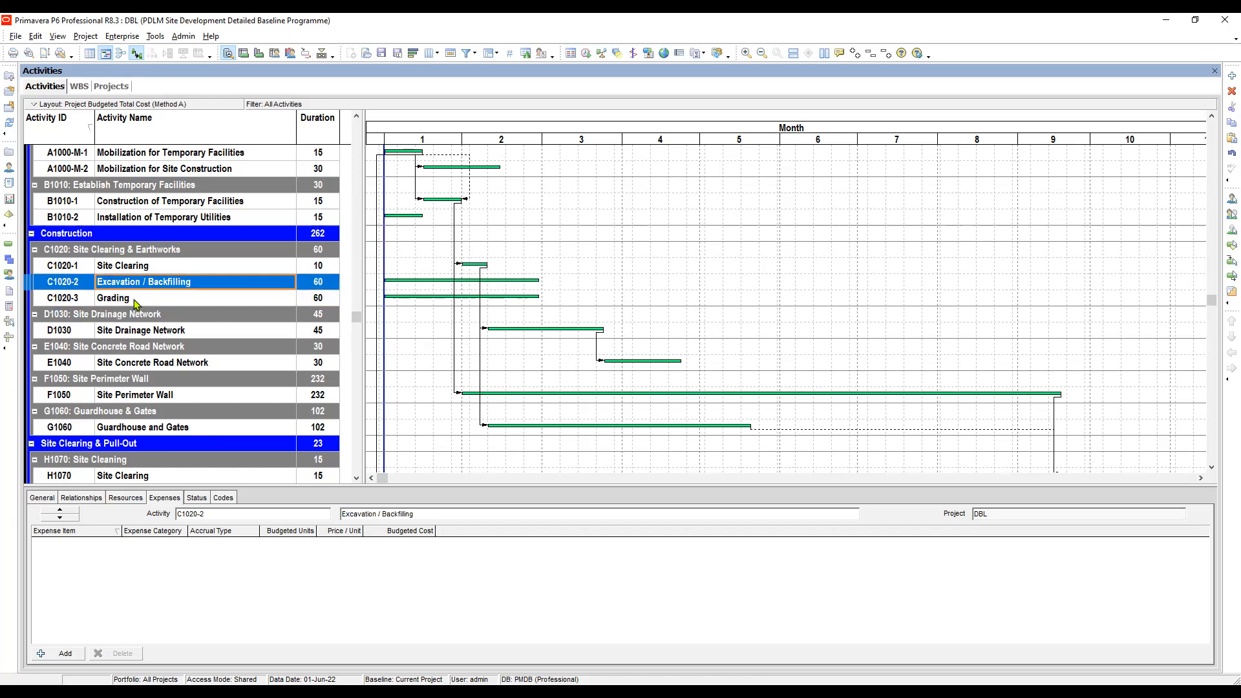
click(140, 298)
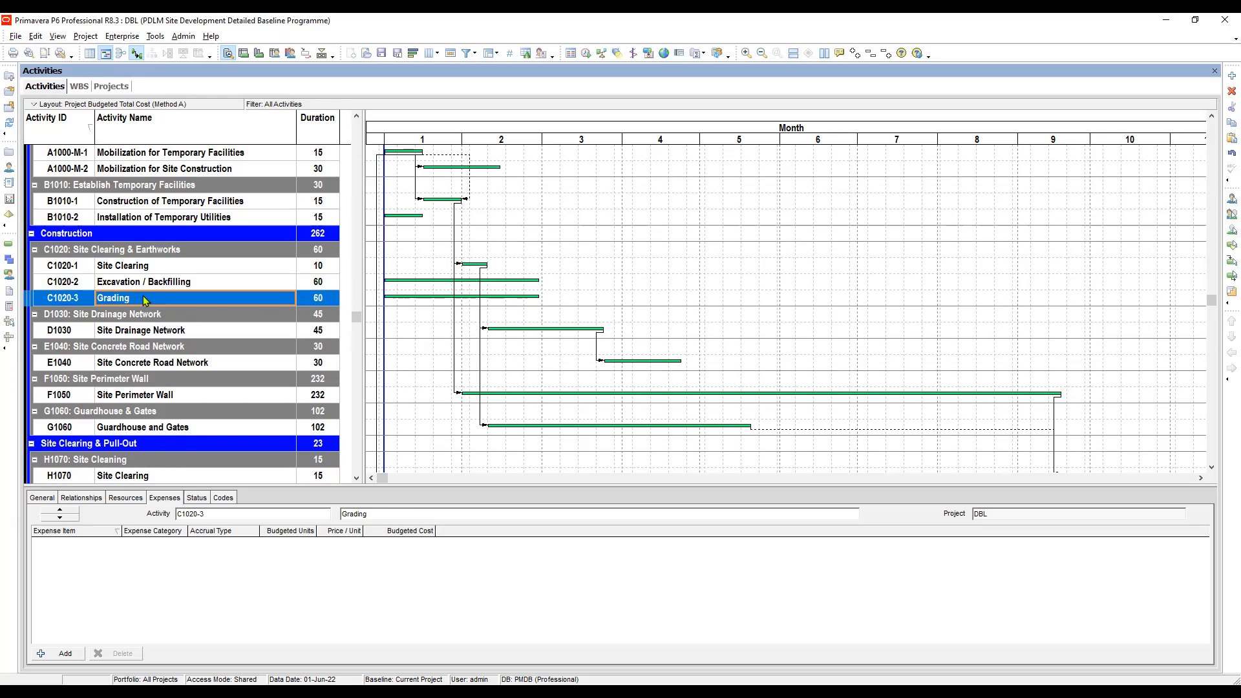
right_click(143, 301)
key(Escape)
right_click(168, 303)
click(193, 354)
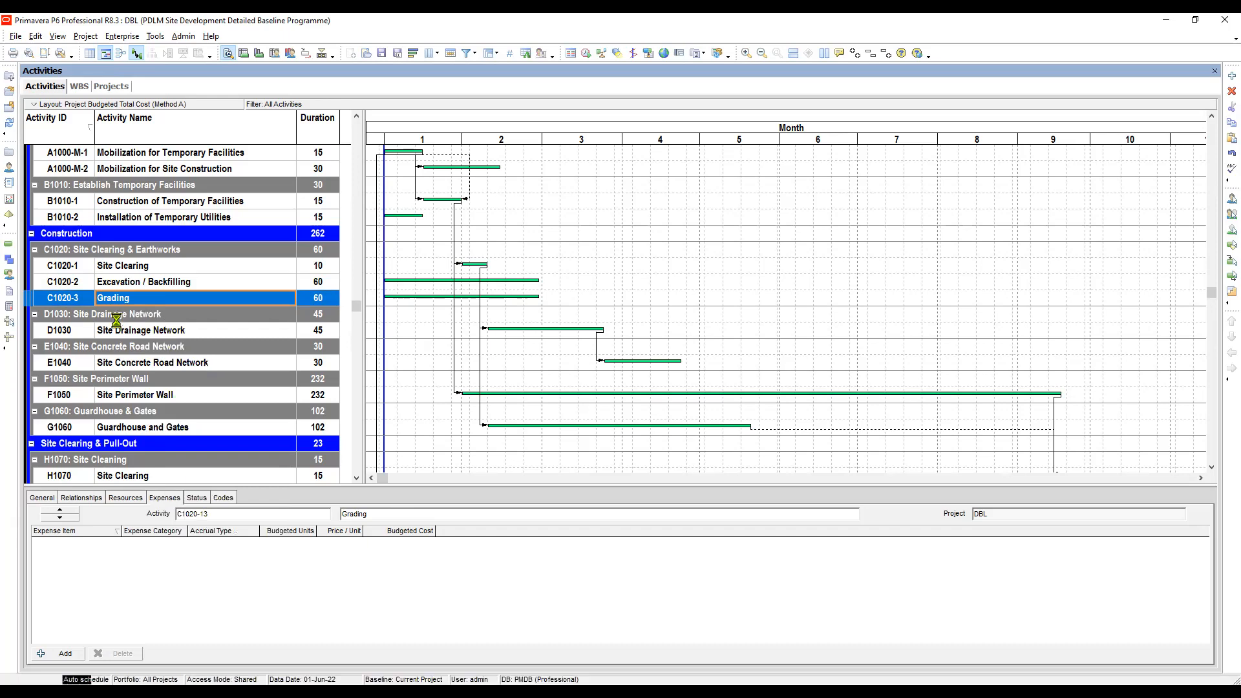
click(76, 284)
click(77, 283)
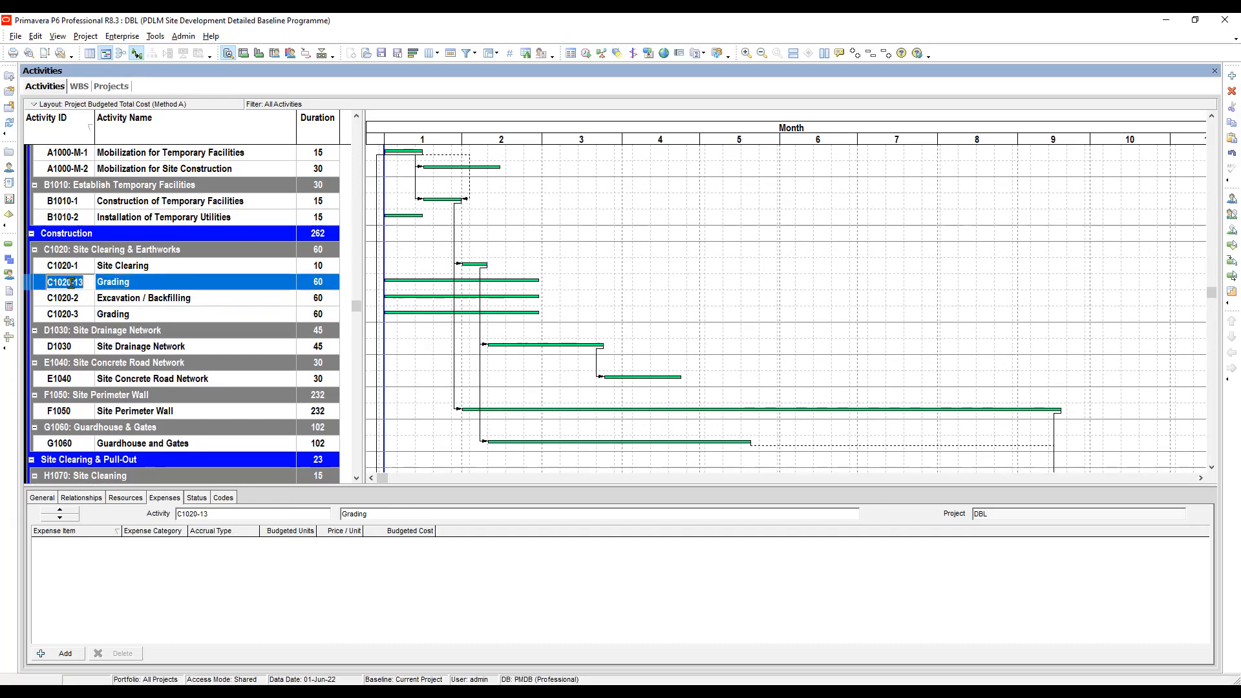
drag(73, 281, 113, 280)
text(4)
key(Return)
Rename activity C1020-4 as Compaction.
click(141, 315)
click(141, 316)
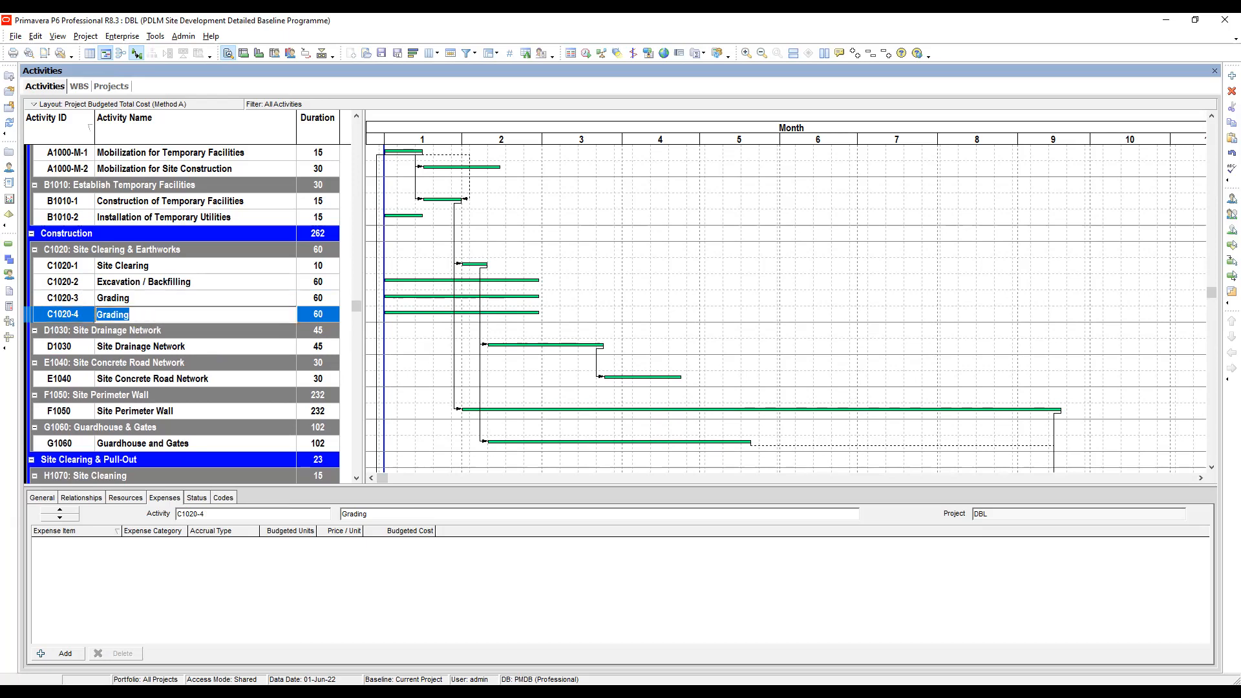
text(Compaction)
key(Return)
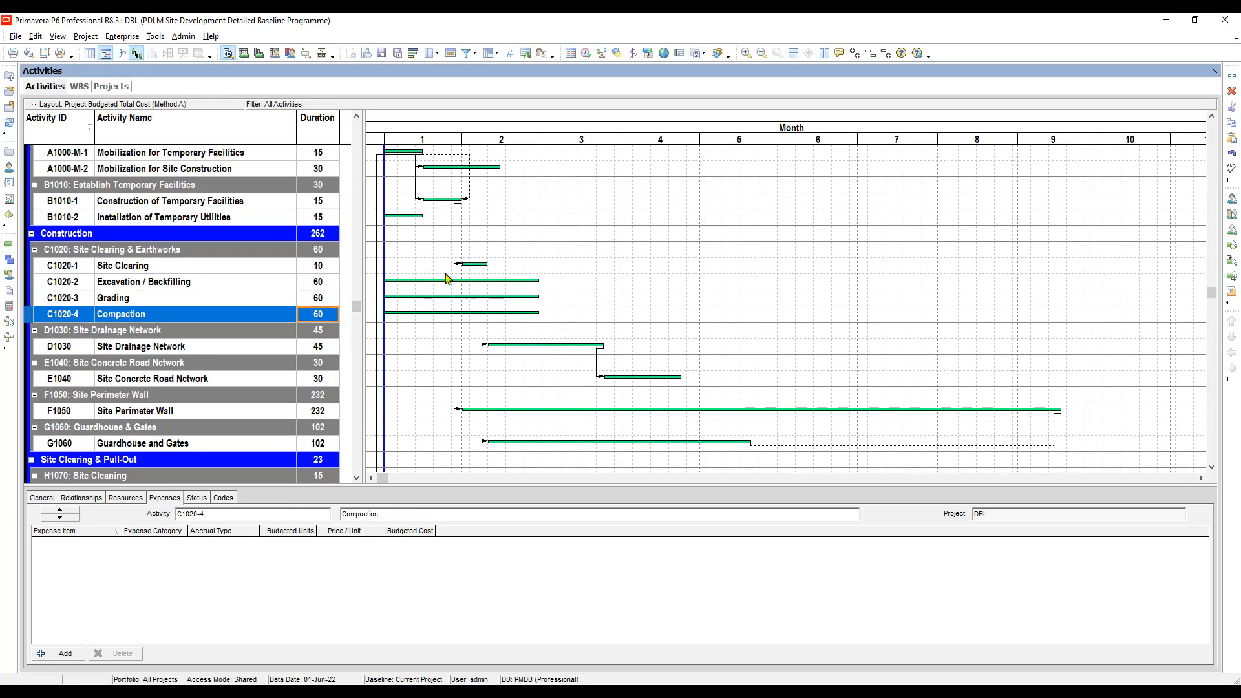
Link the four activities C1020-1 to C1020-4 in sequence, from Site Clearing through to Compaction.
click(321, 269)
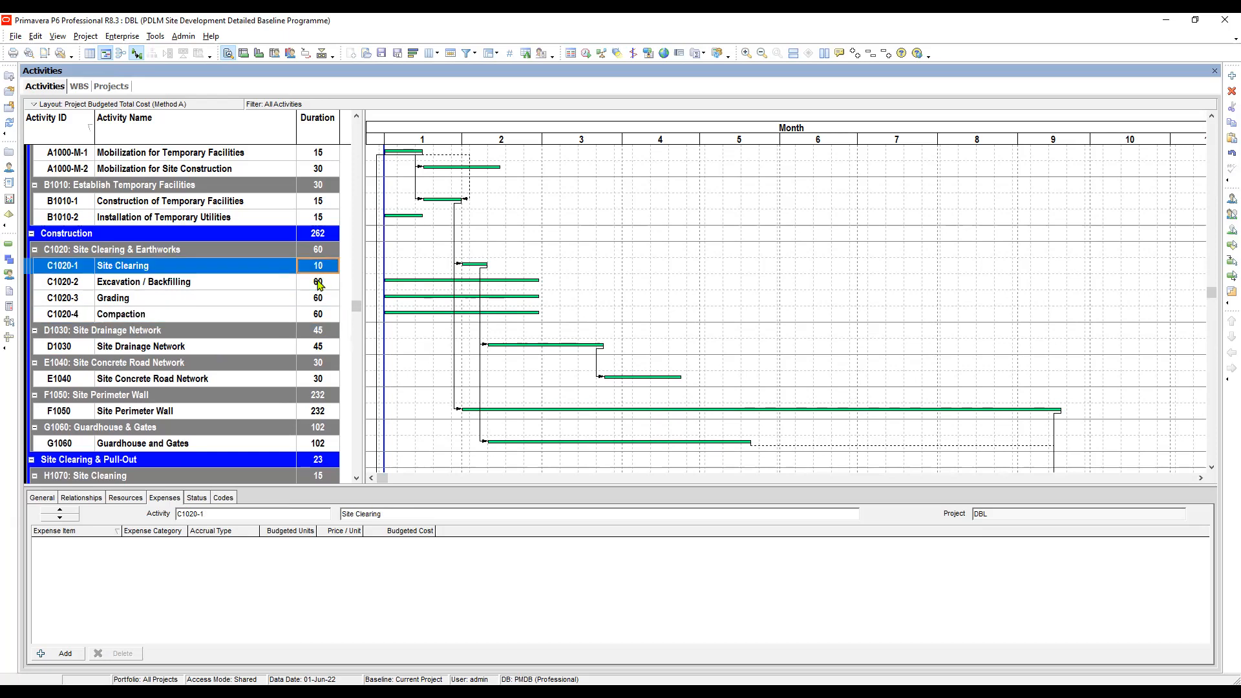
click(253, 283)
click(251, 270)
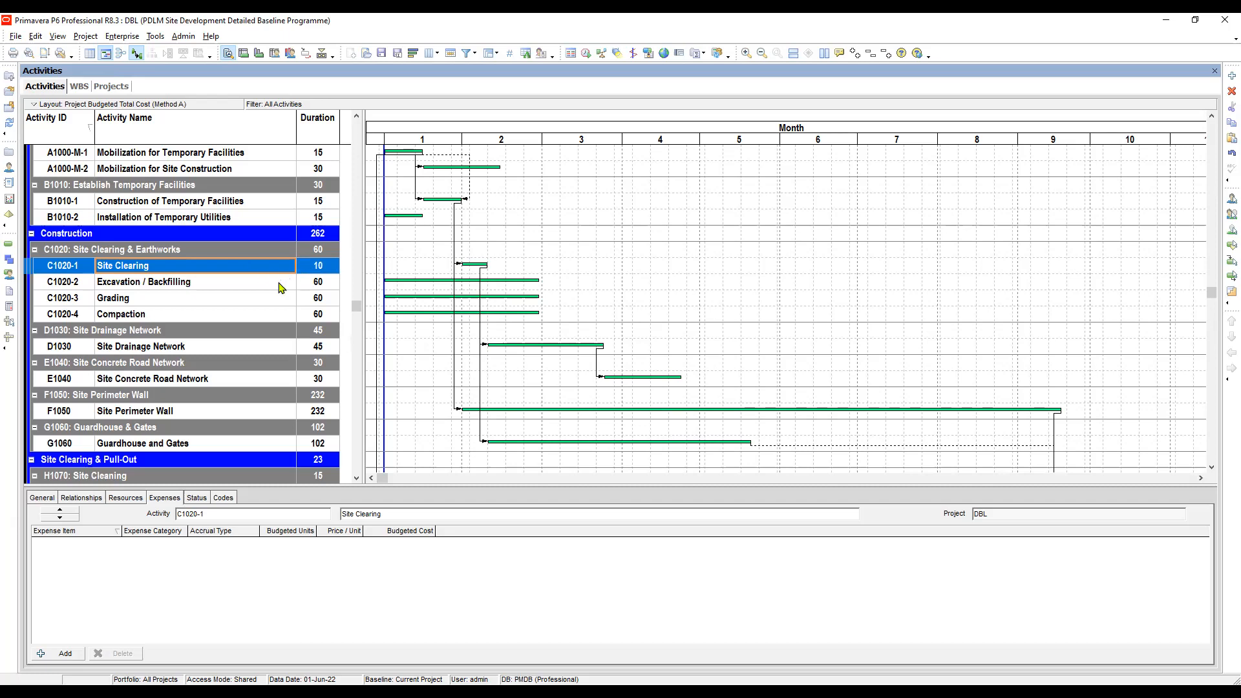
shift+click(228, 291)
shift+click(239, 306)
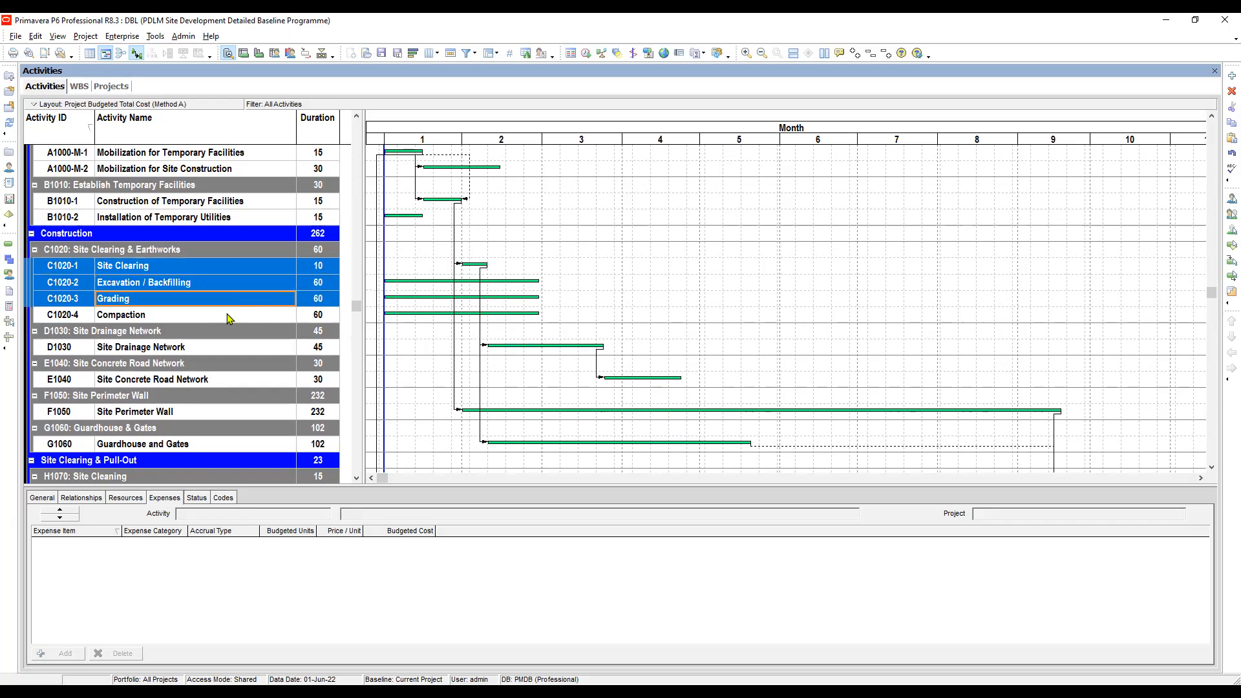
shift+click(227, 314)
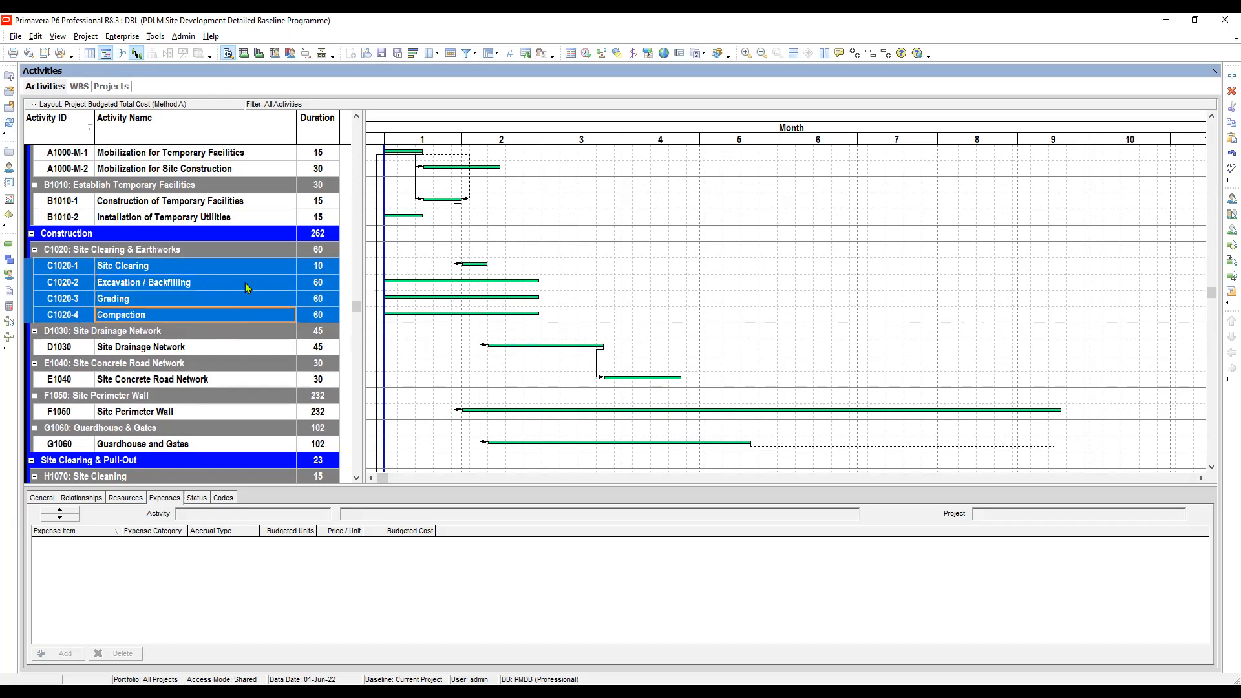
right_click(247, 287)
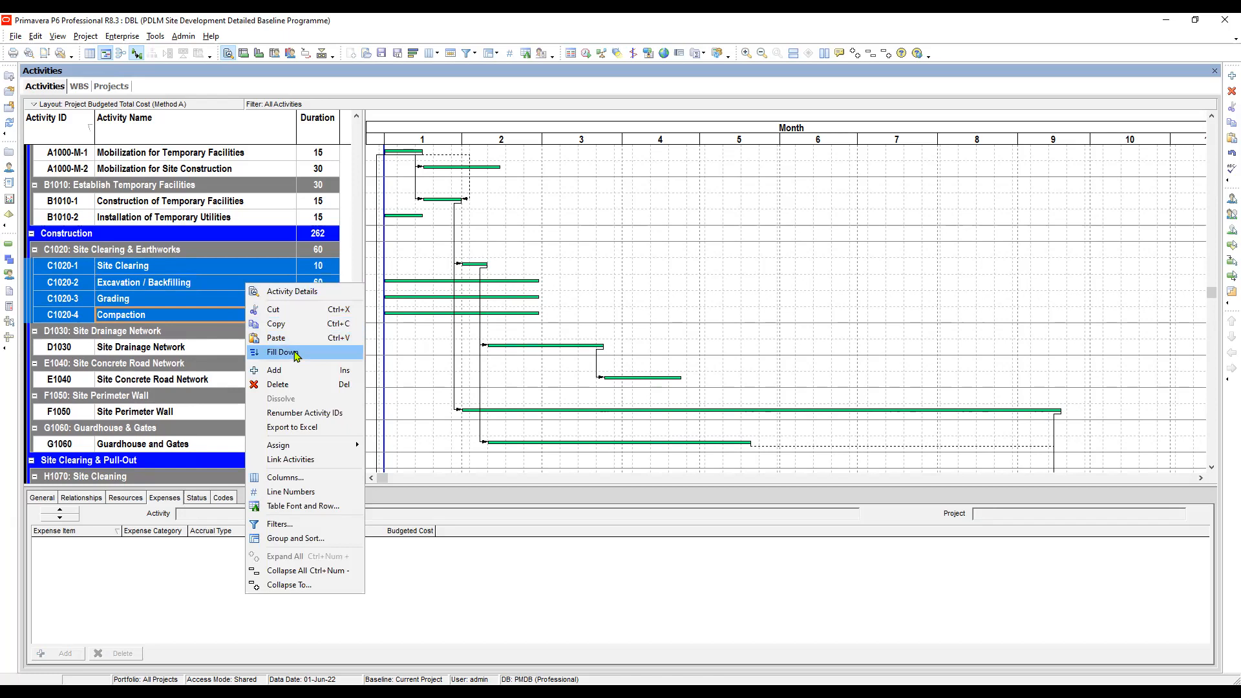
click(297, 460)
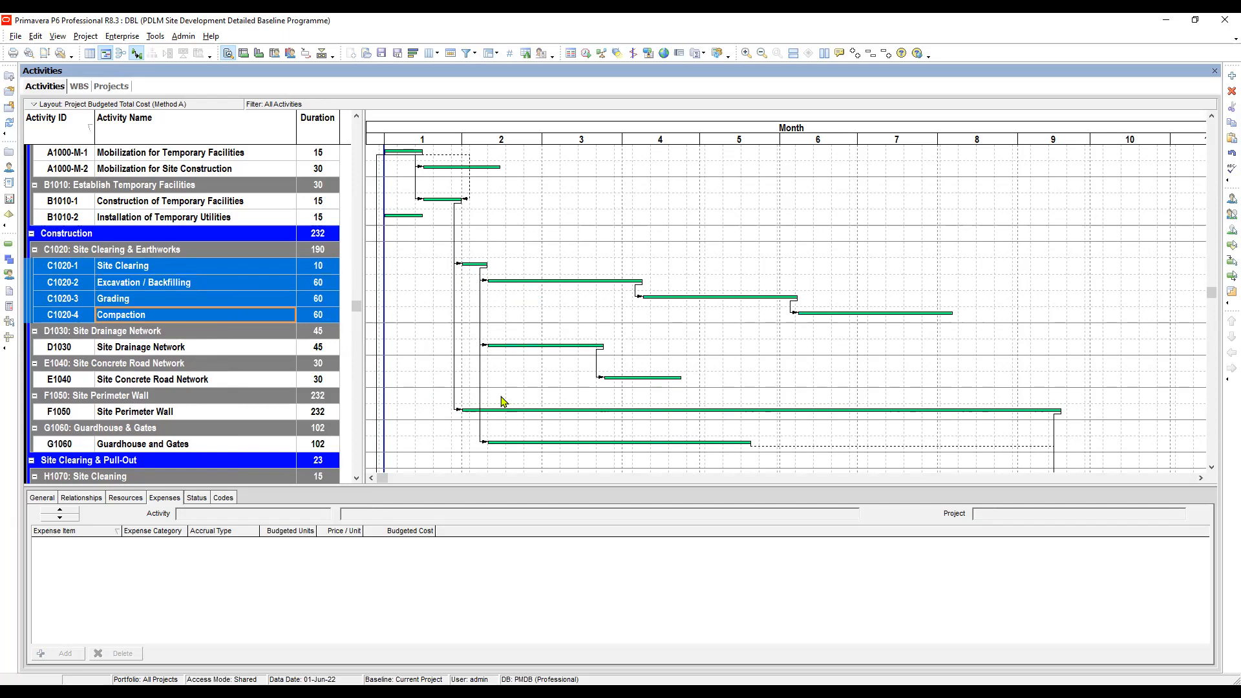
Link Excavation / Backfilling, Grading and Compaction a second time to add FF relationships between them.
click(288, 288)
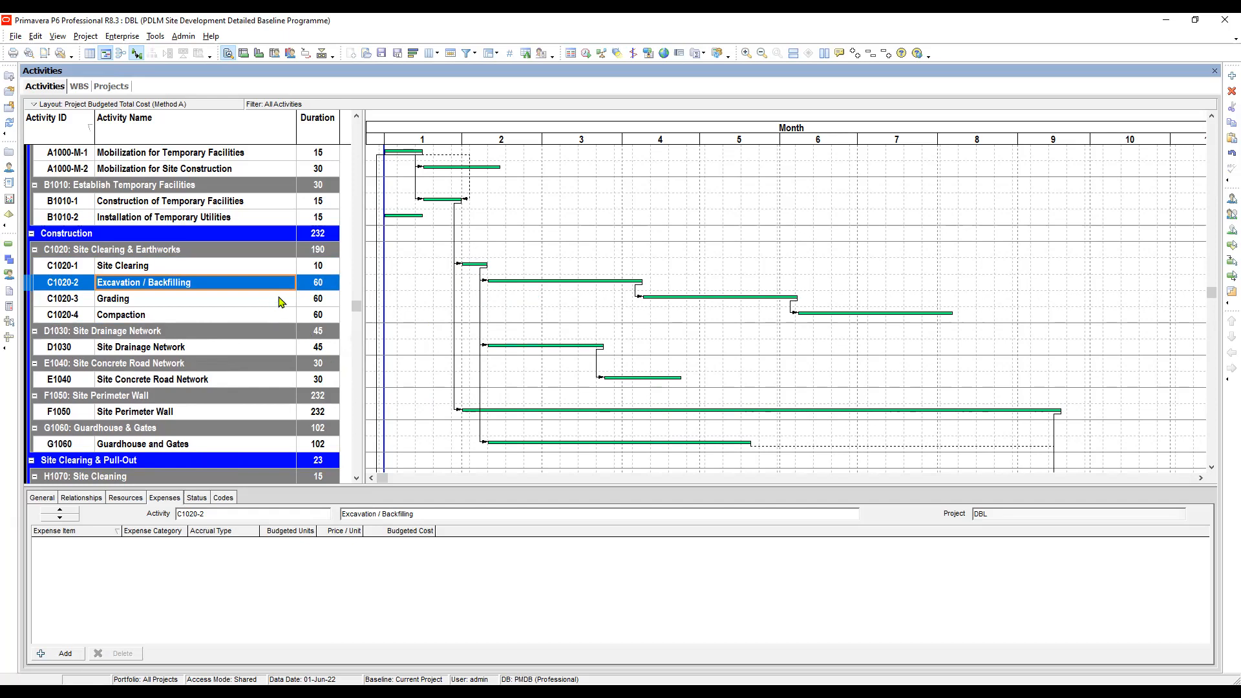
click(313, 303)
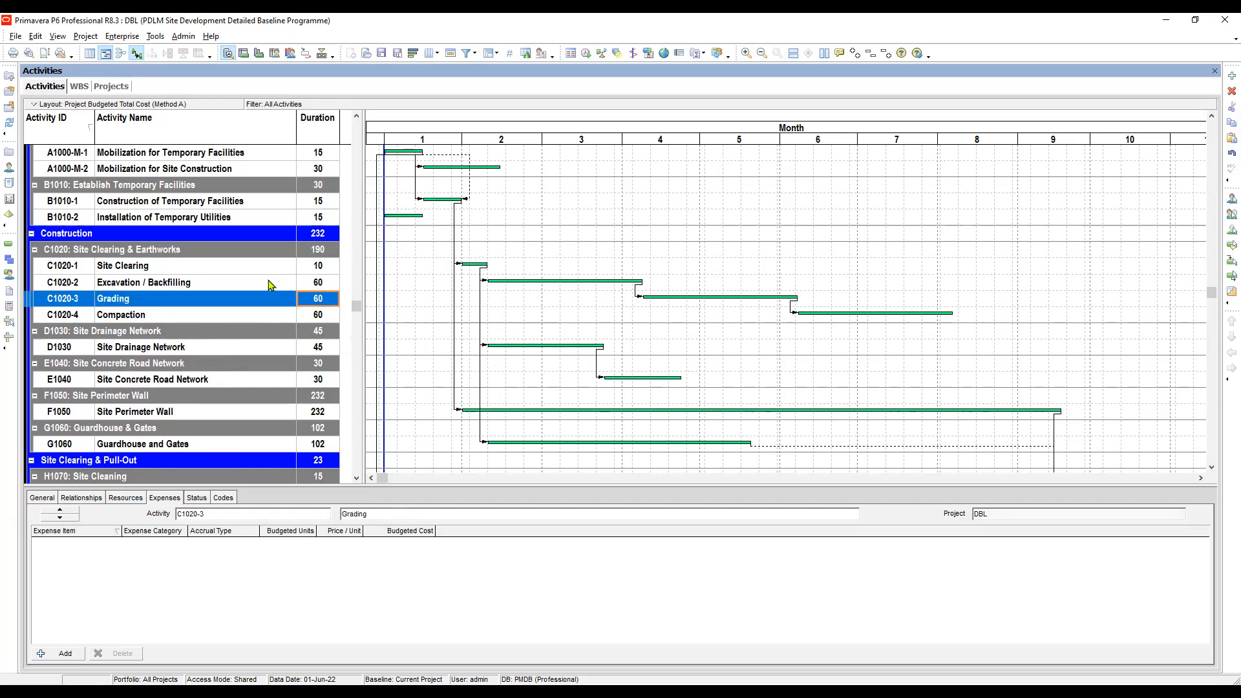
click(270, 285)
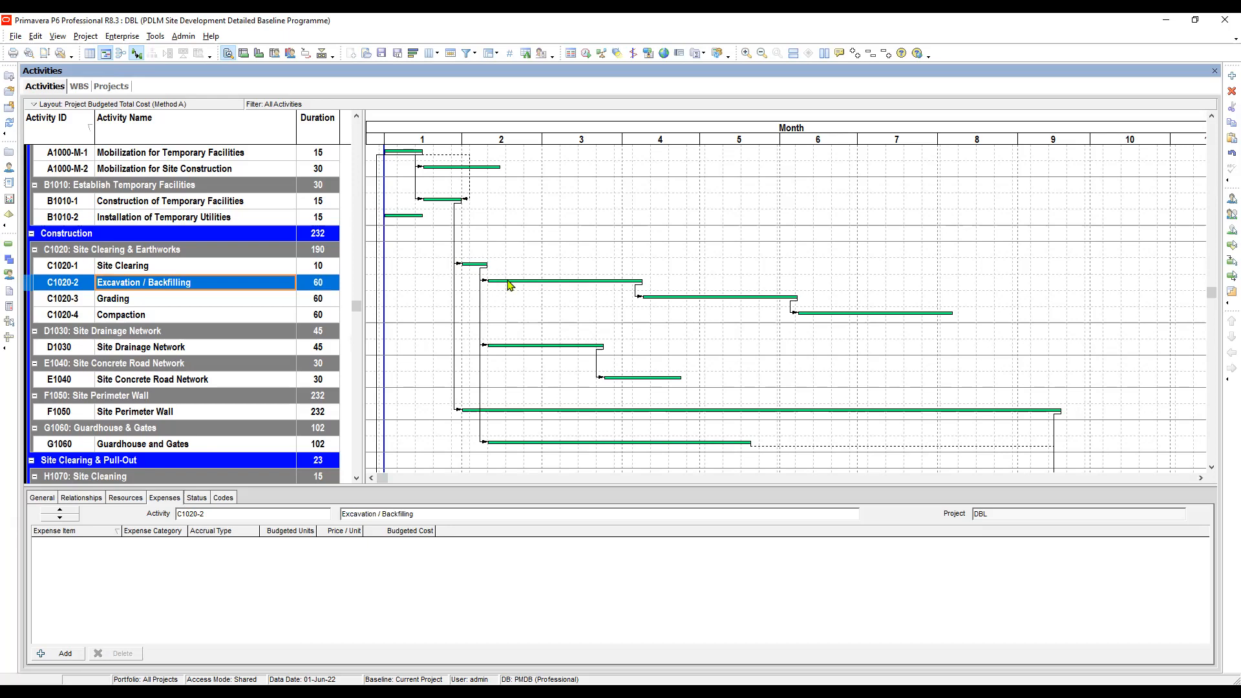
shift+click(217, 299)
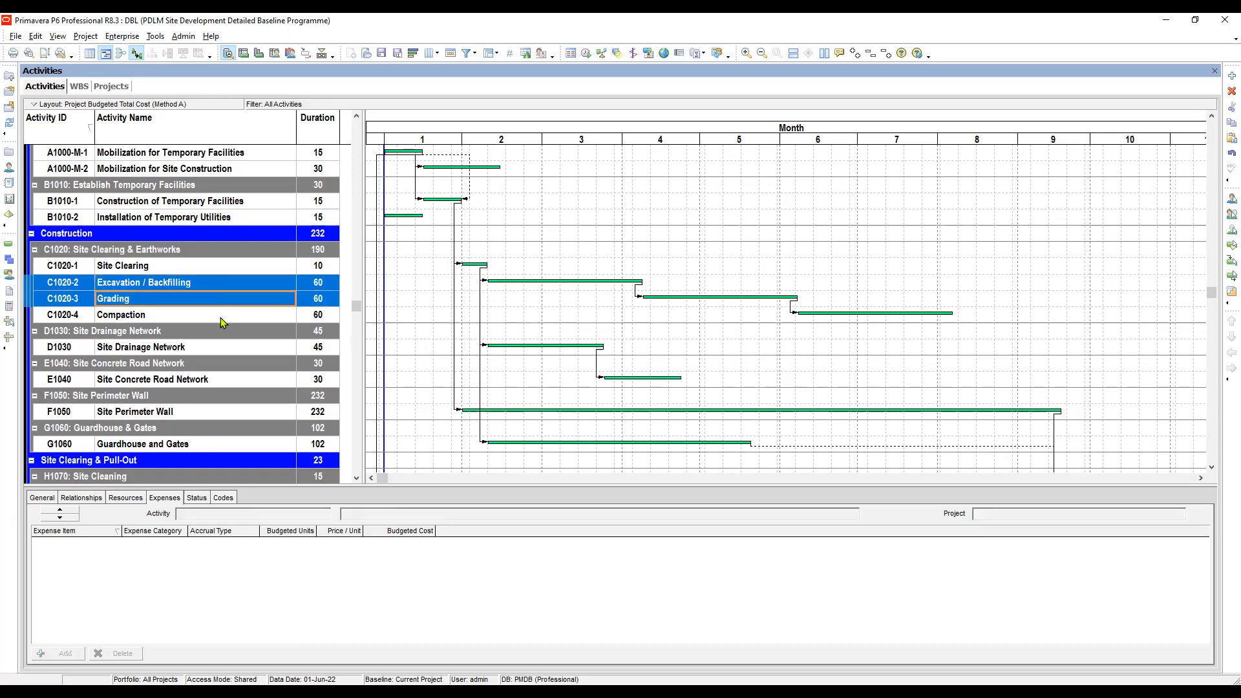
shift+click(220, 315)
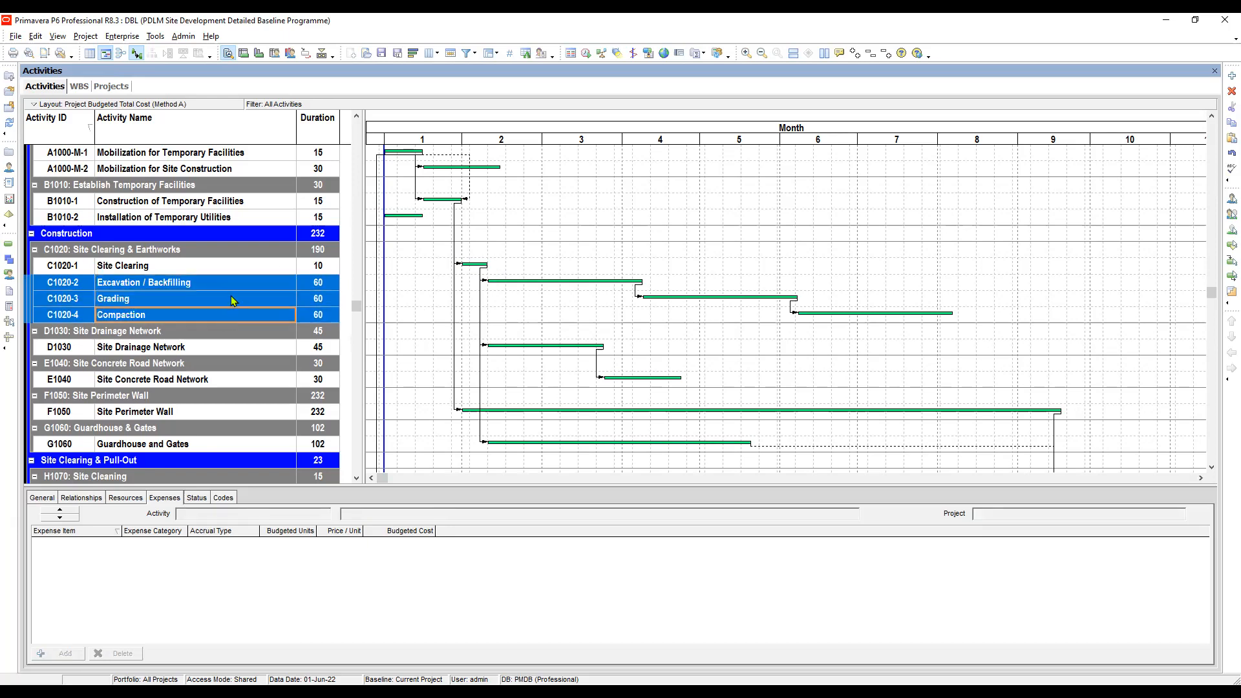
right_click(231, 298)
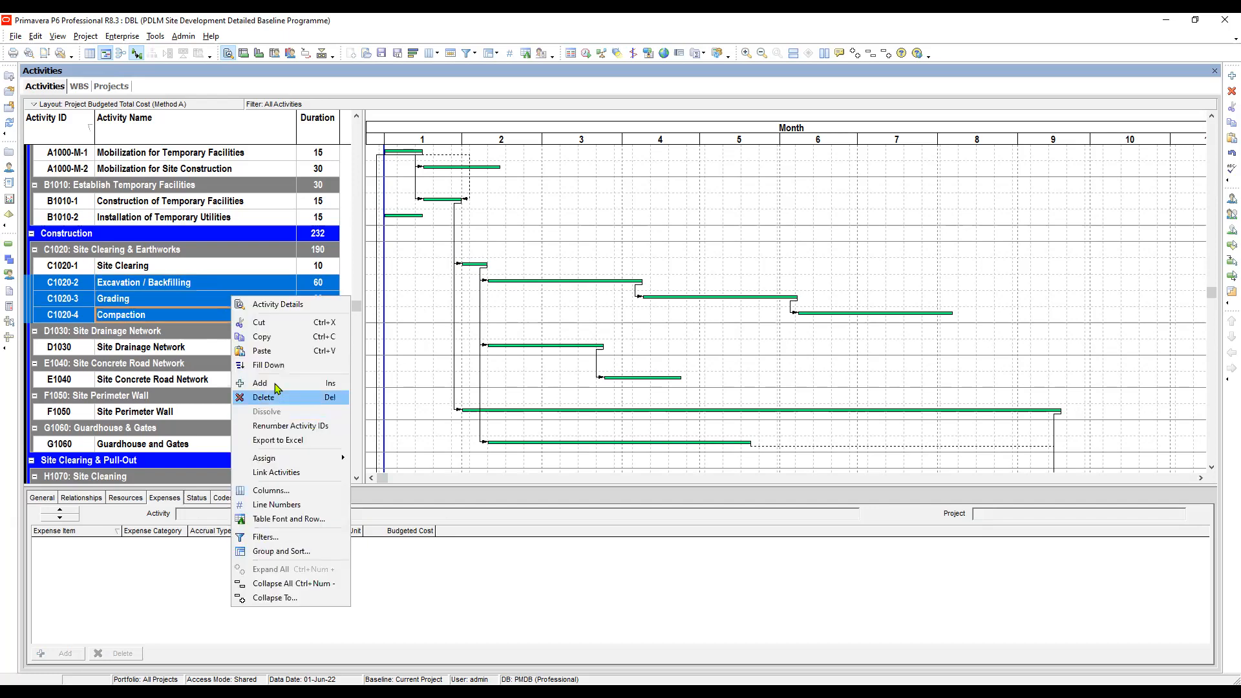
click(287, 474)
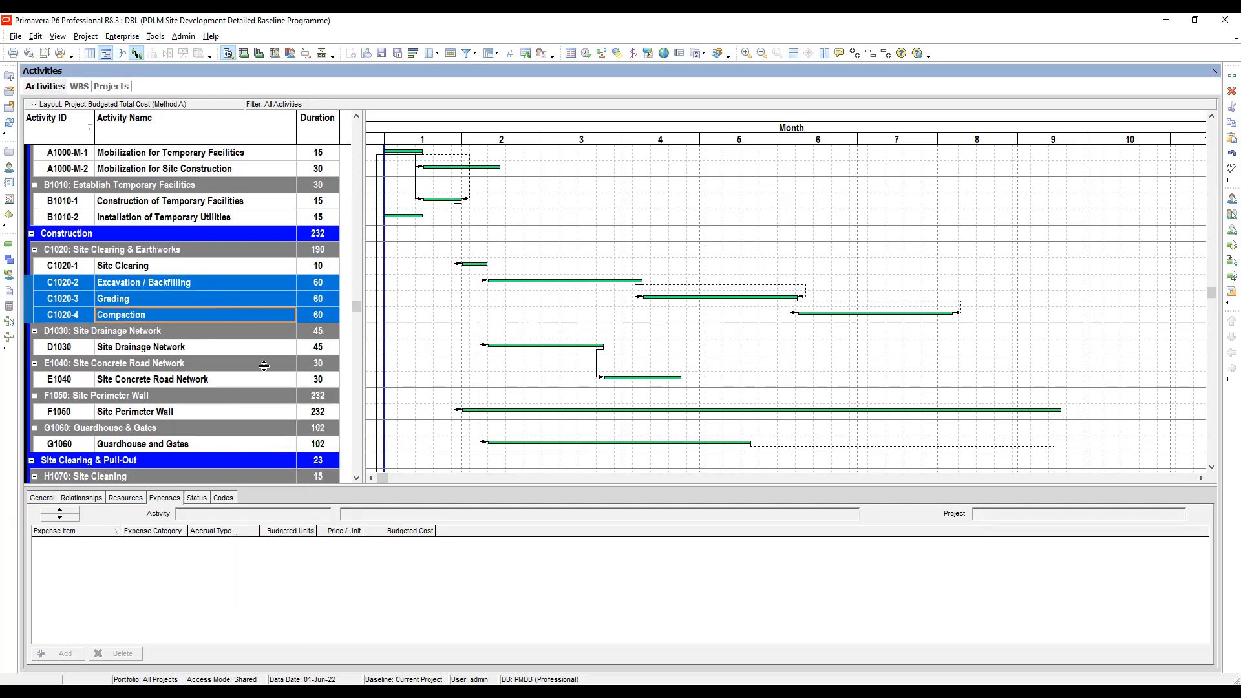
Show the activity relationships and change the FS successor link from Excavation / Backfilling to Grading to SS.
click(207, 267)
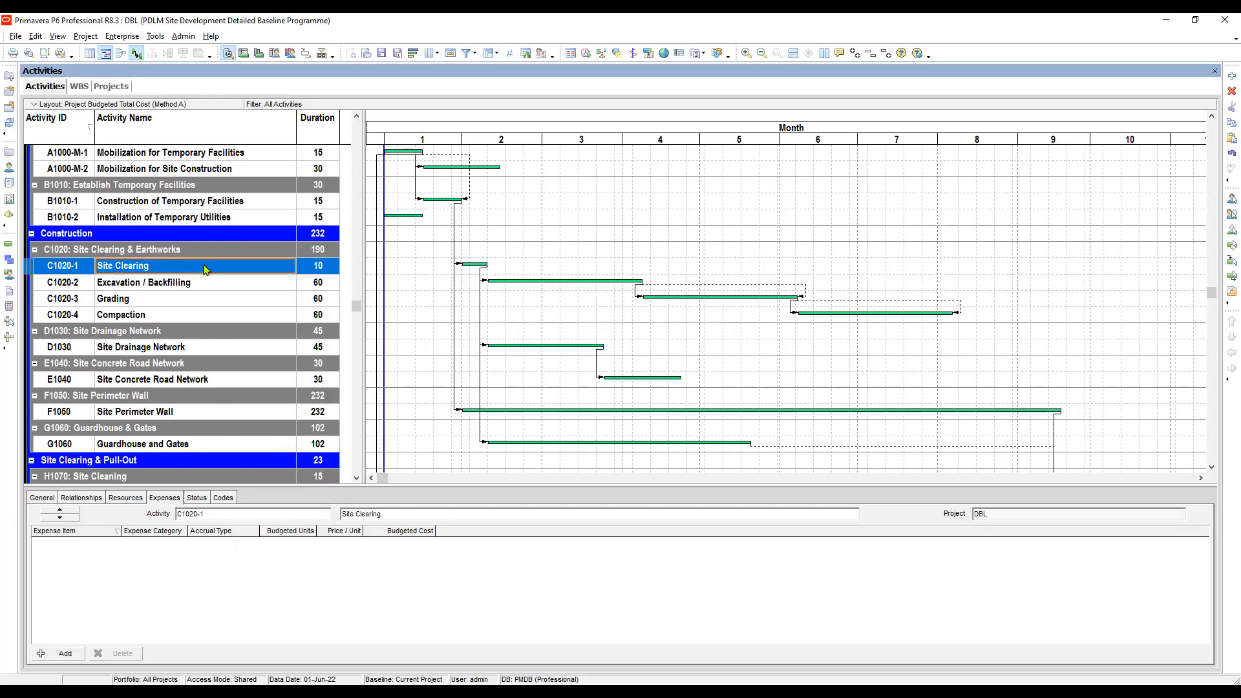
click(83, 499)
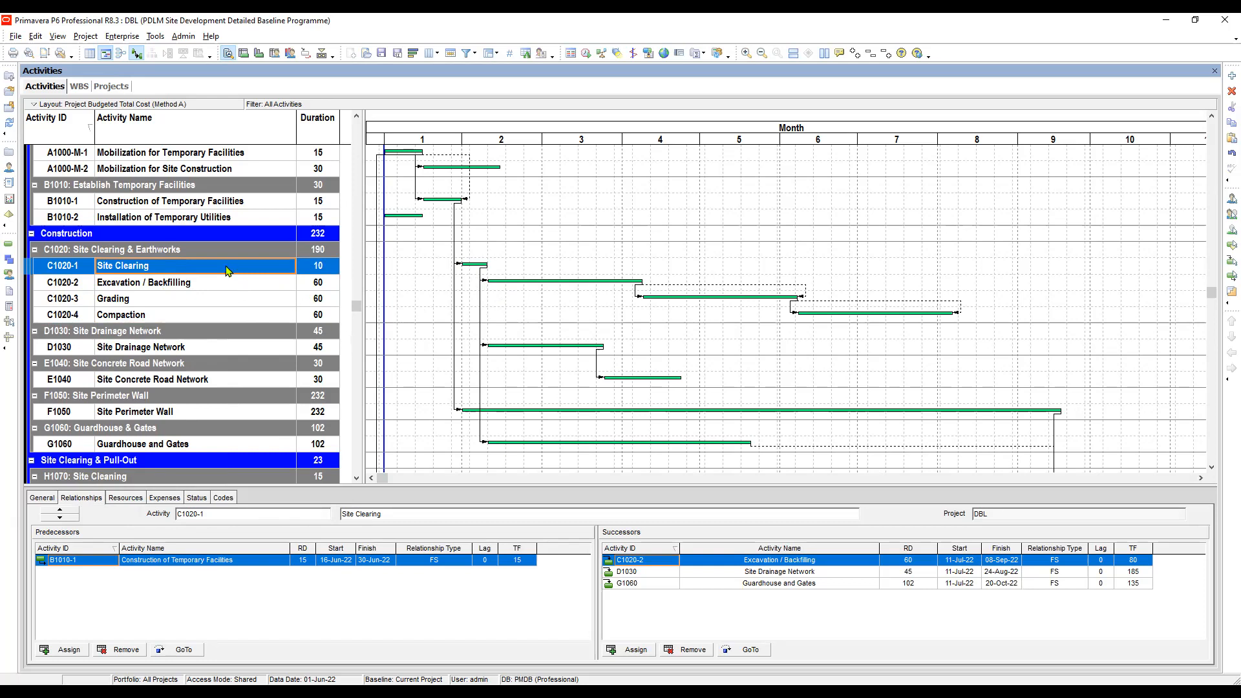
click(199, 285)
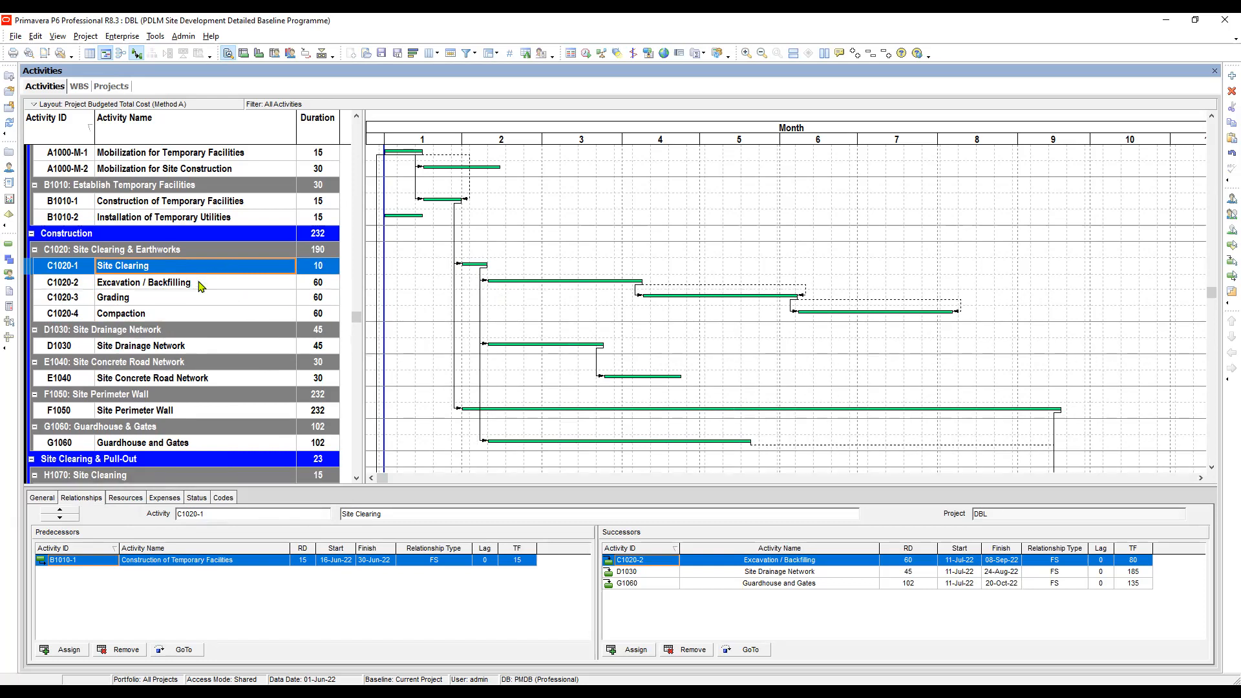
click(207, 285)
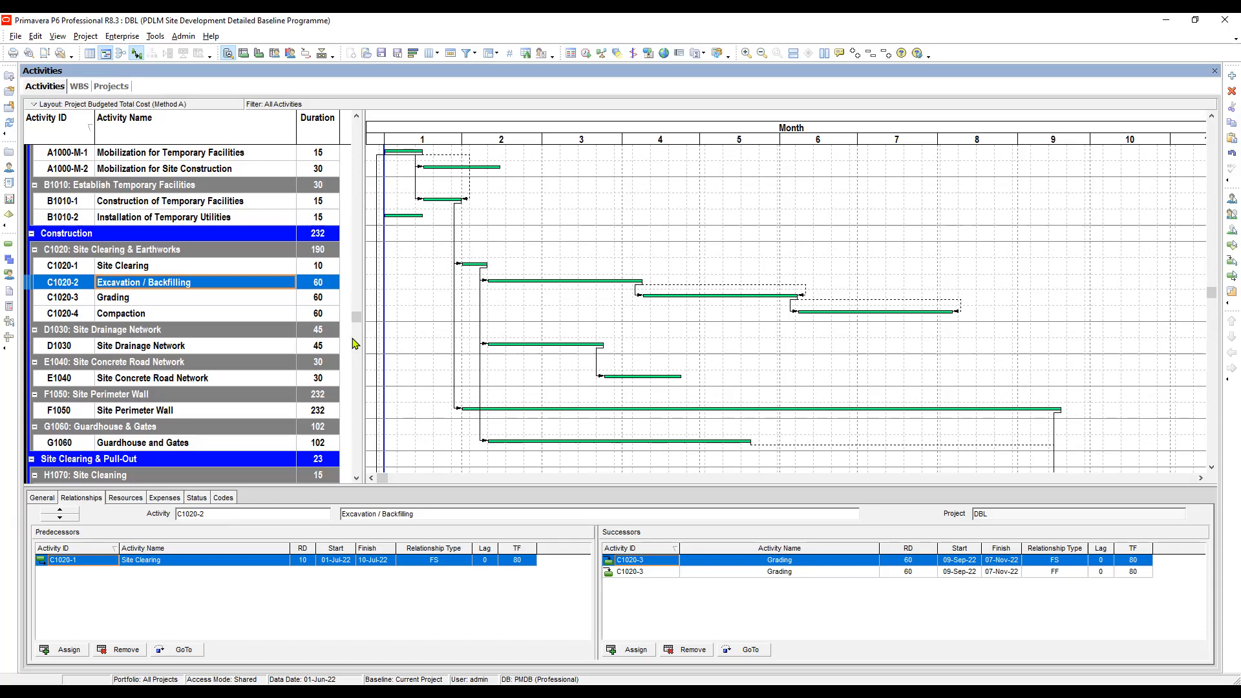
click(1055, 560)
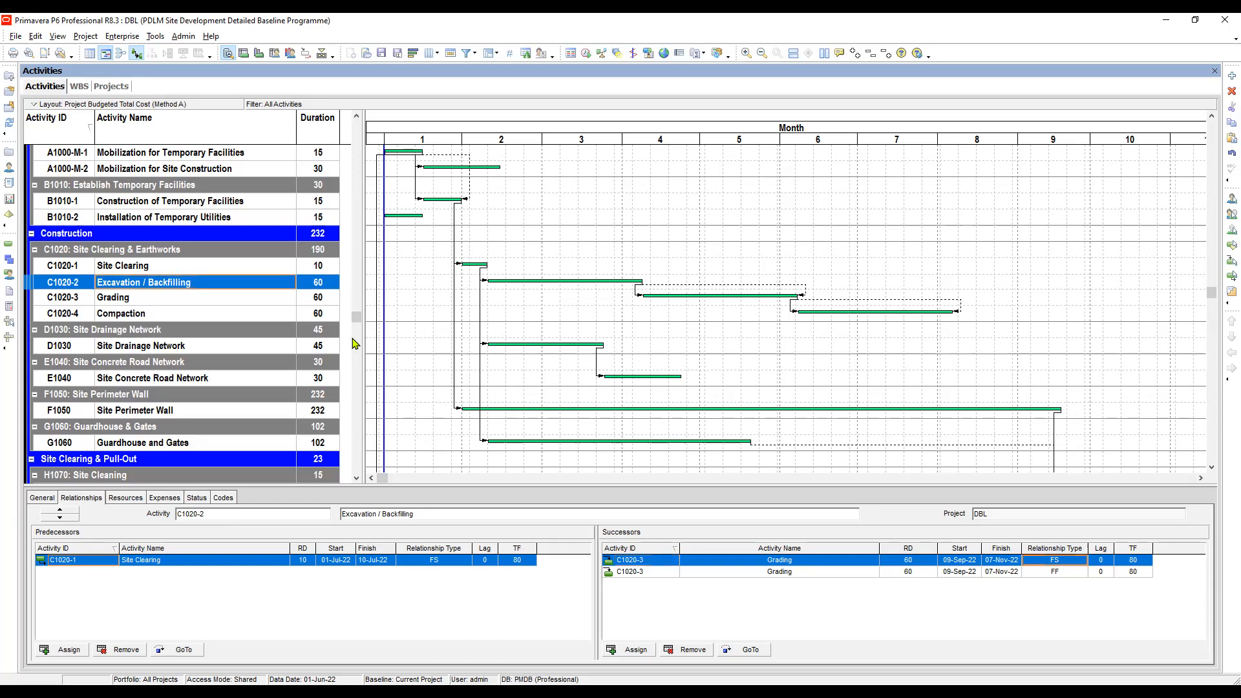
click(1055, 560)
click(1055, 593)
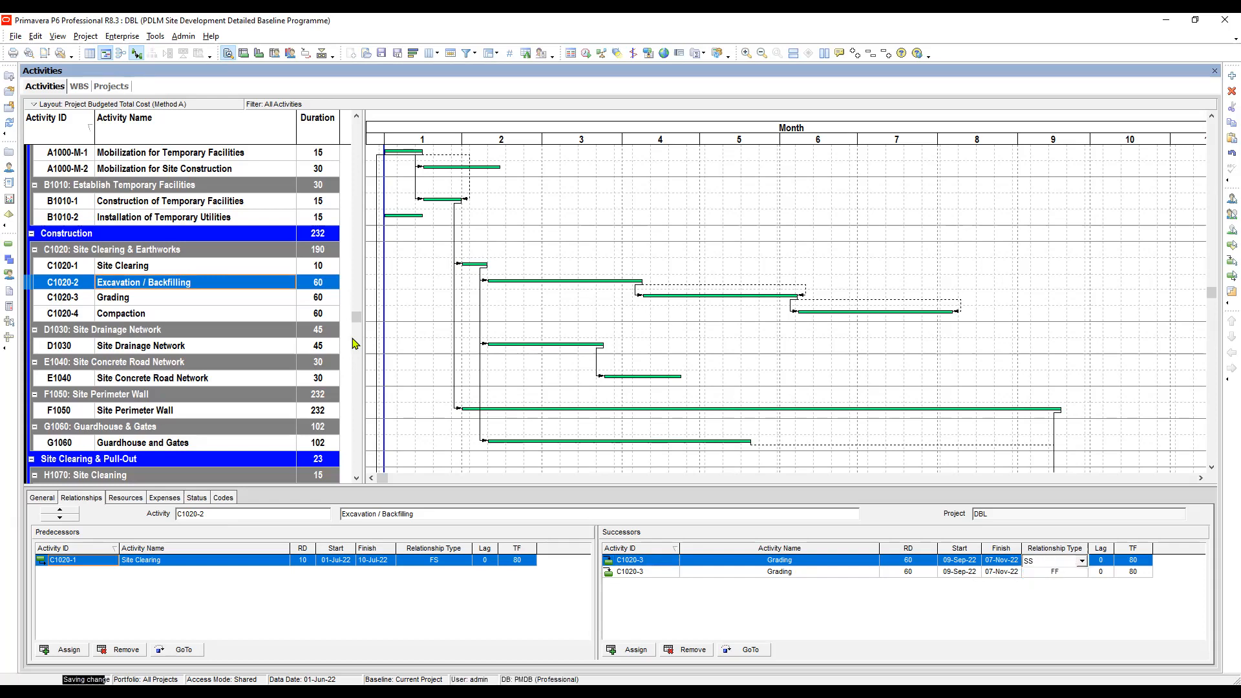
key(Tab)
Set the lag to 30 on both the SS and FF links from Excavation / Backfilling to Grading.
click(1101, 560)
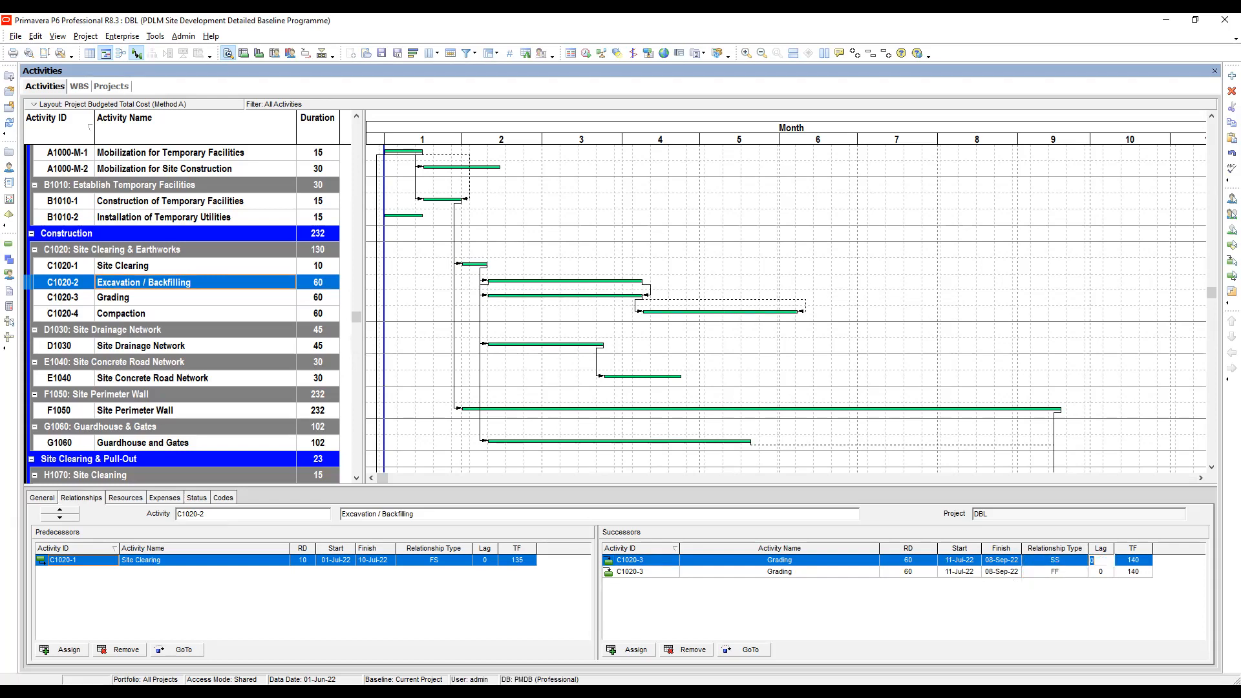
text(30)
key(Return)
click(1101, 560)
click(1101, 572)
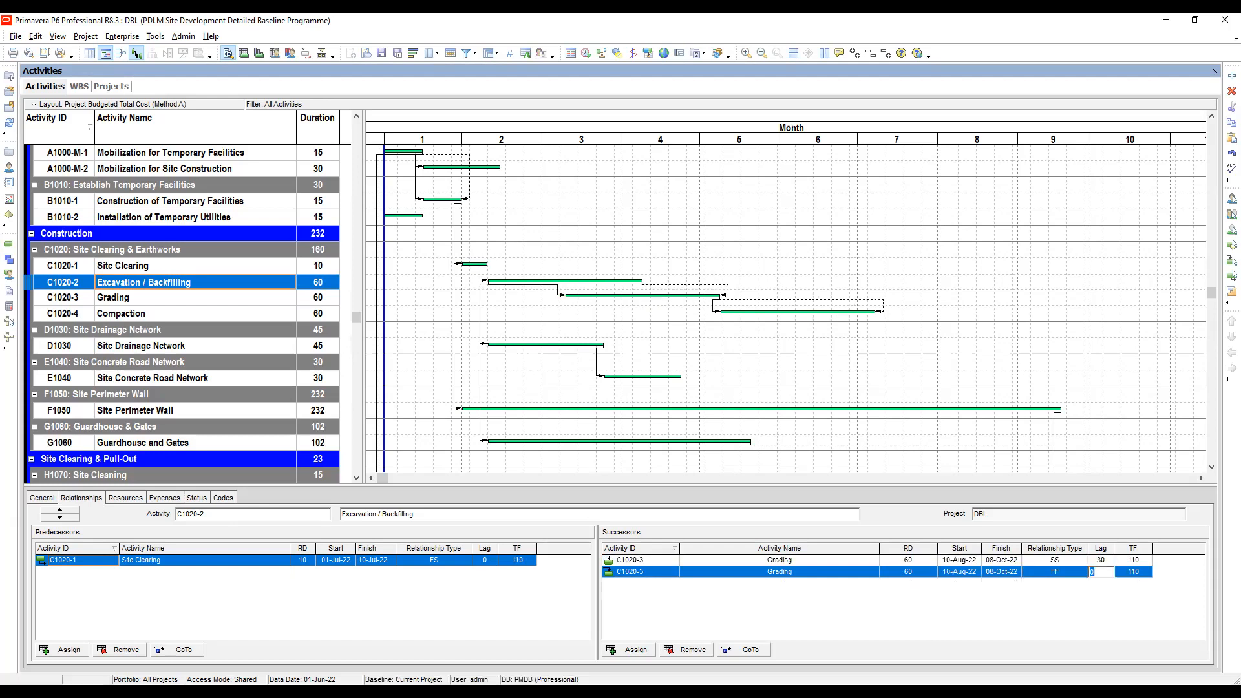
text(30)
key(Return)
Change the FS successor link from Grading to Compaction to SS.
click(265, 297)
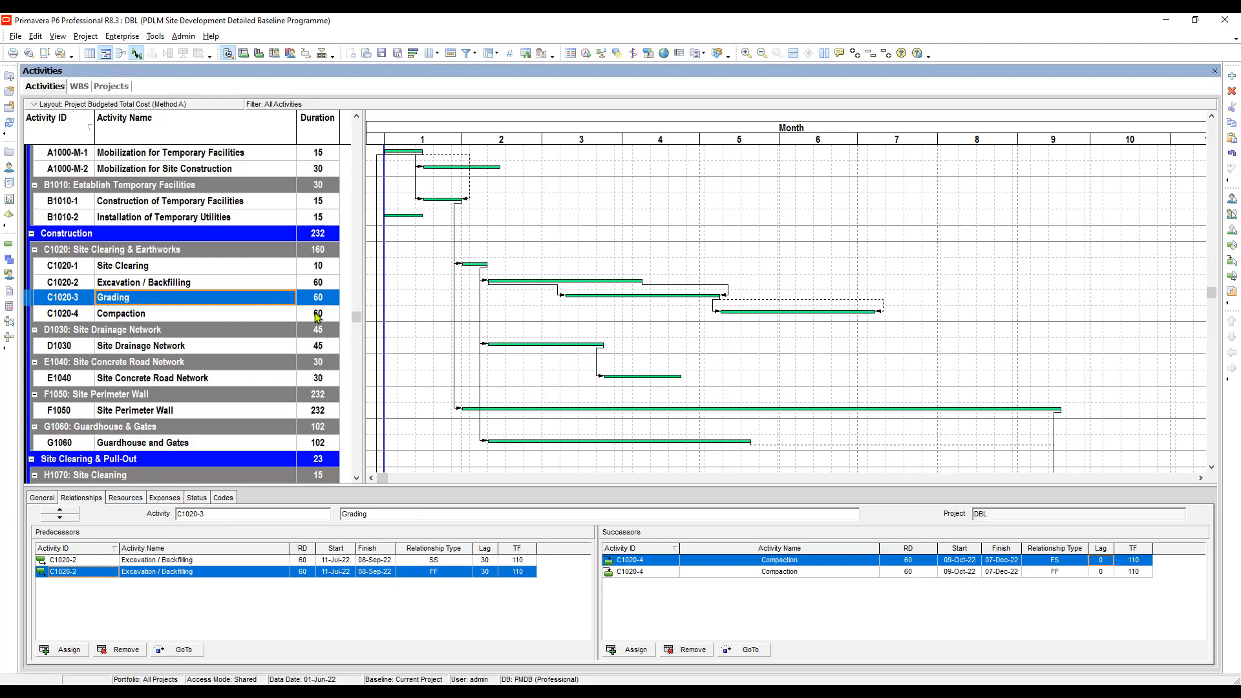
key(Left)
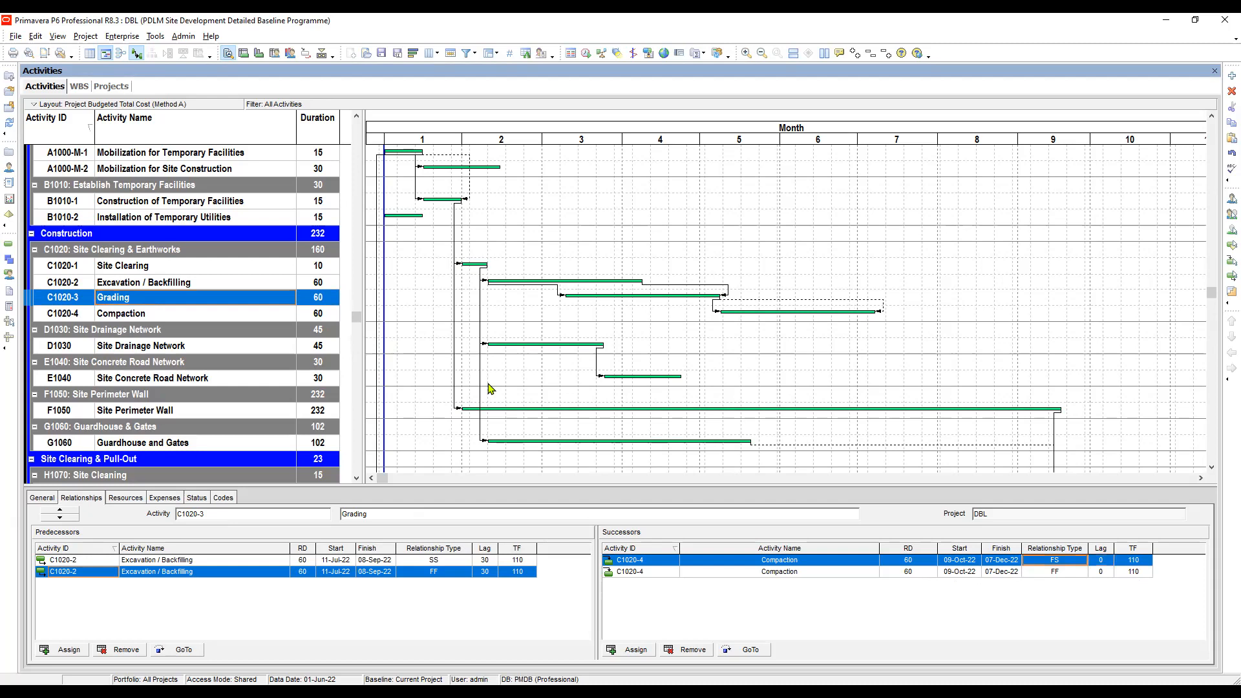
key(F2)
key(Down)
key(Down)
key(Return)
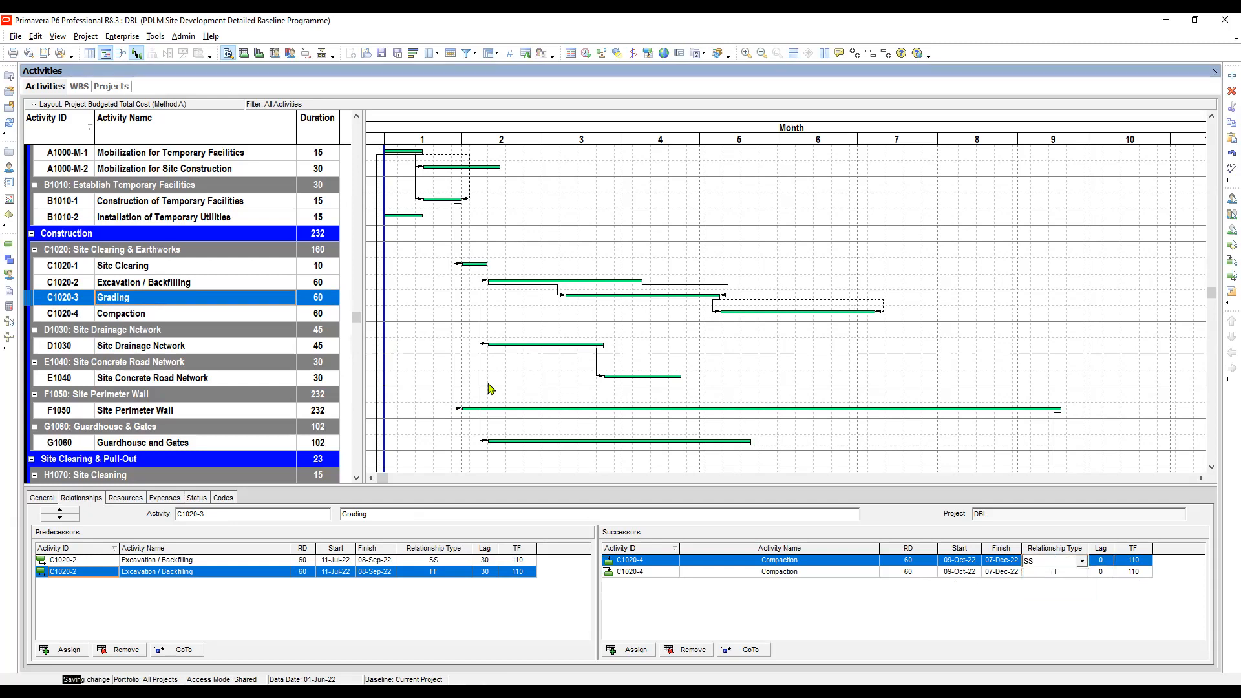
Set the lag to 30 on both the SS and FF links from Grading to Compaction.
key(Right)
key(F2)
text(30)
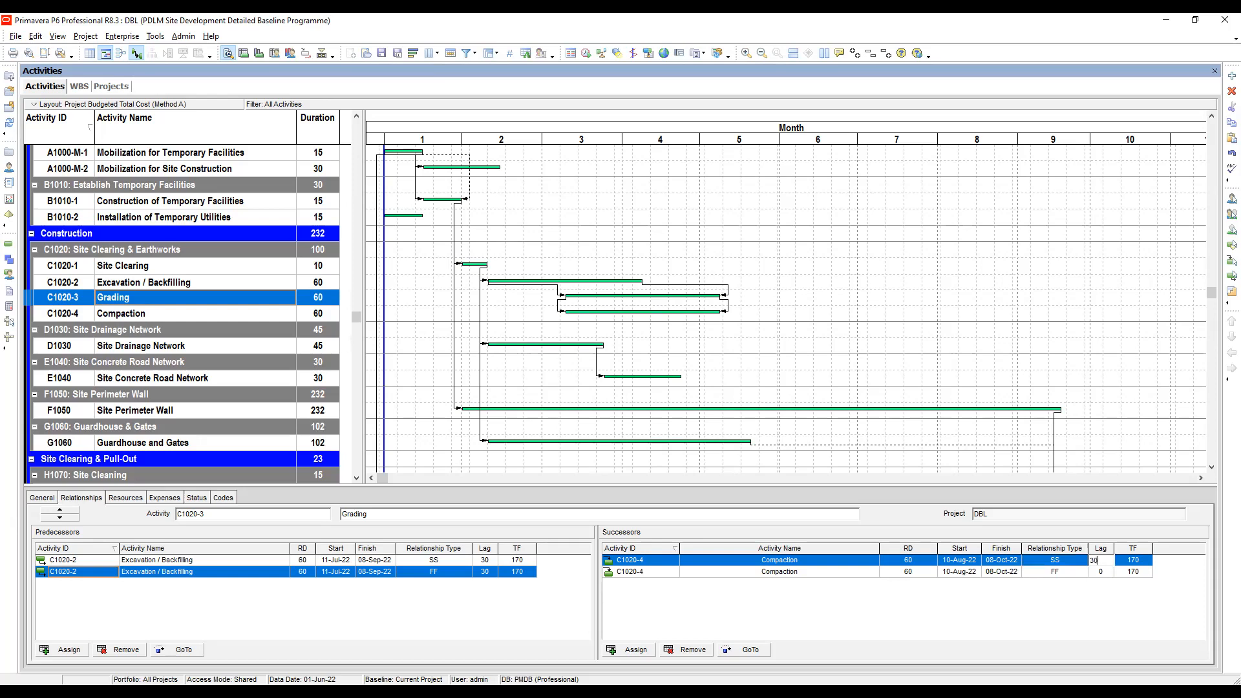
key(Down)
key(F2)
text(3)
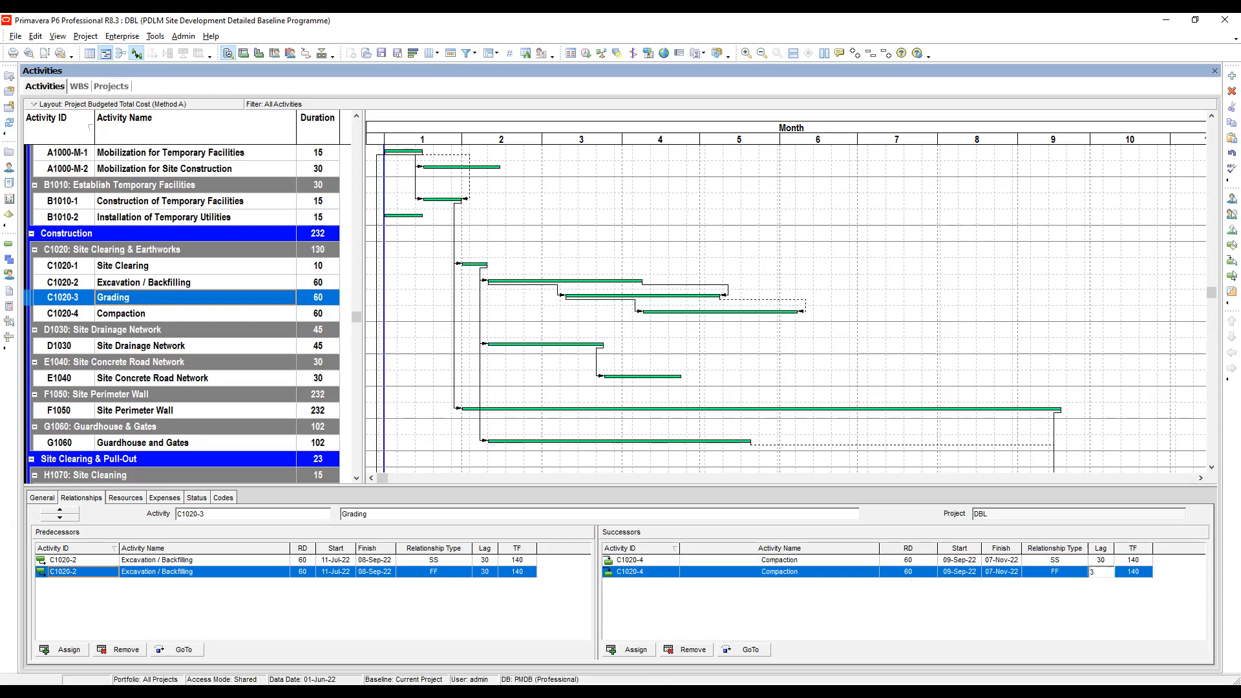
key(Return)
Review the predecessor and successor links of the Site Clearing & Earthworks activities from Site Clearing through Compaction.
click(272, 271)
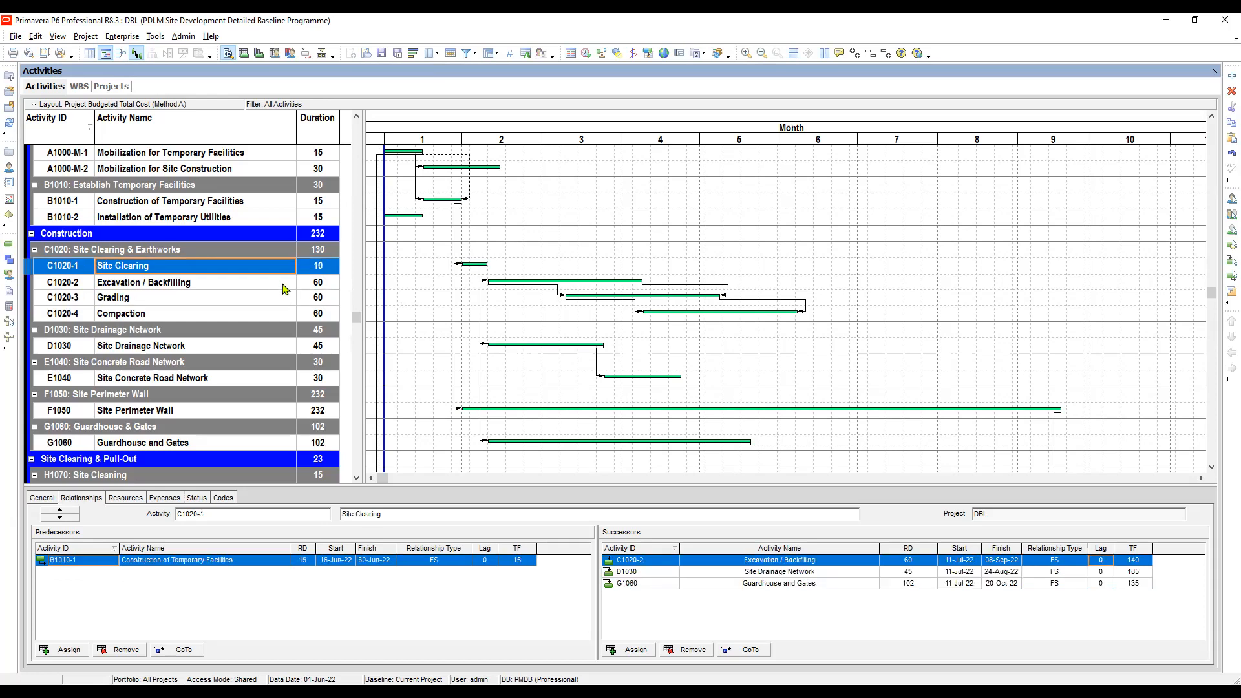
click(267, 287)
click(263, 301)
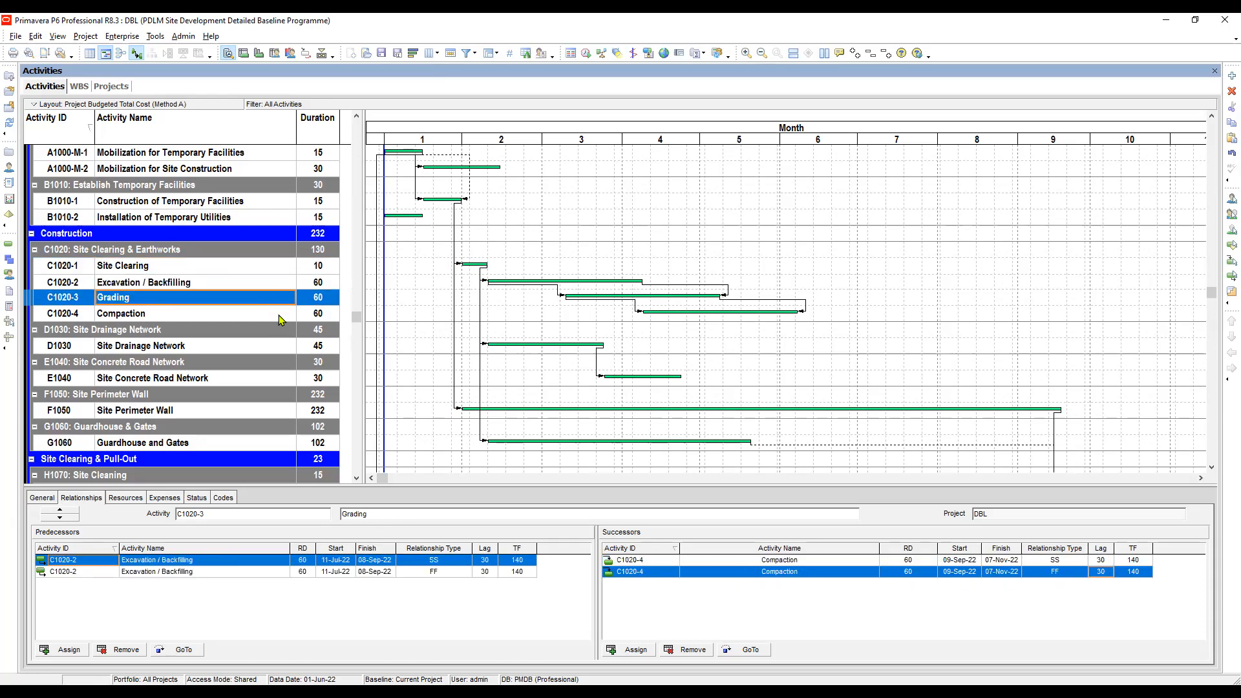
click(278, 315)
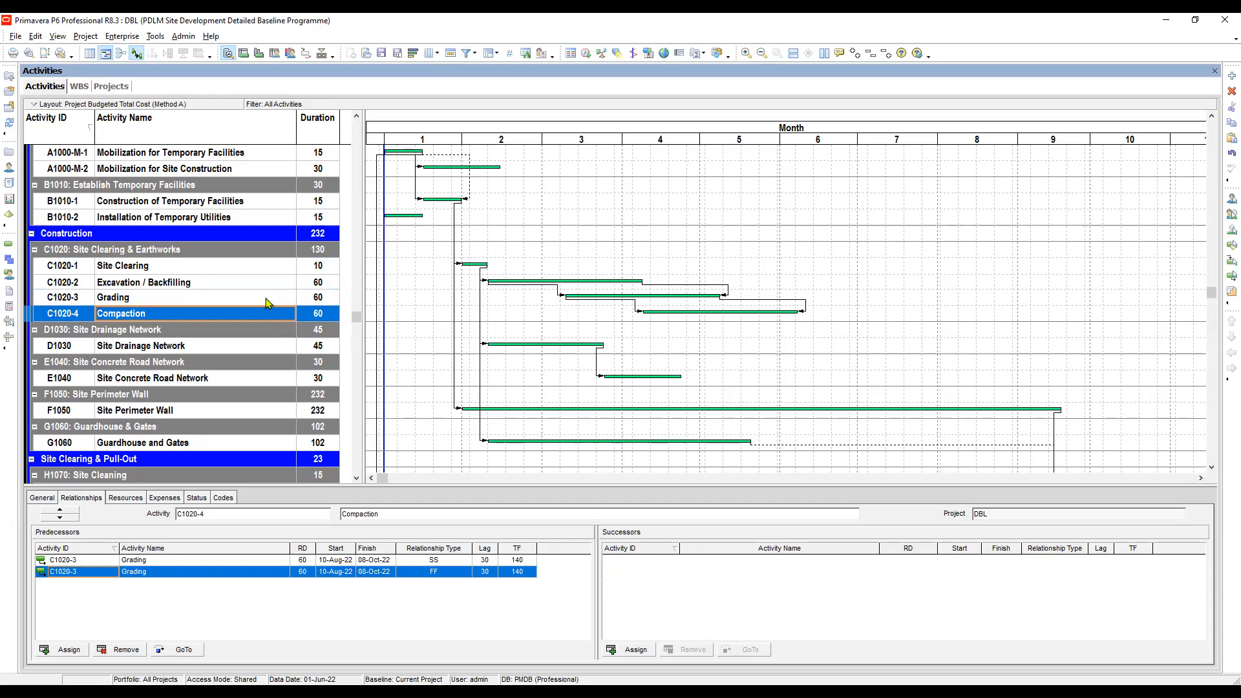
click(261, 270)
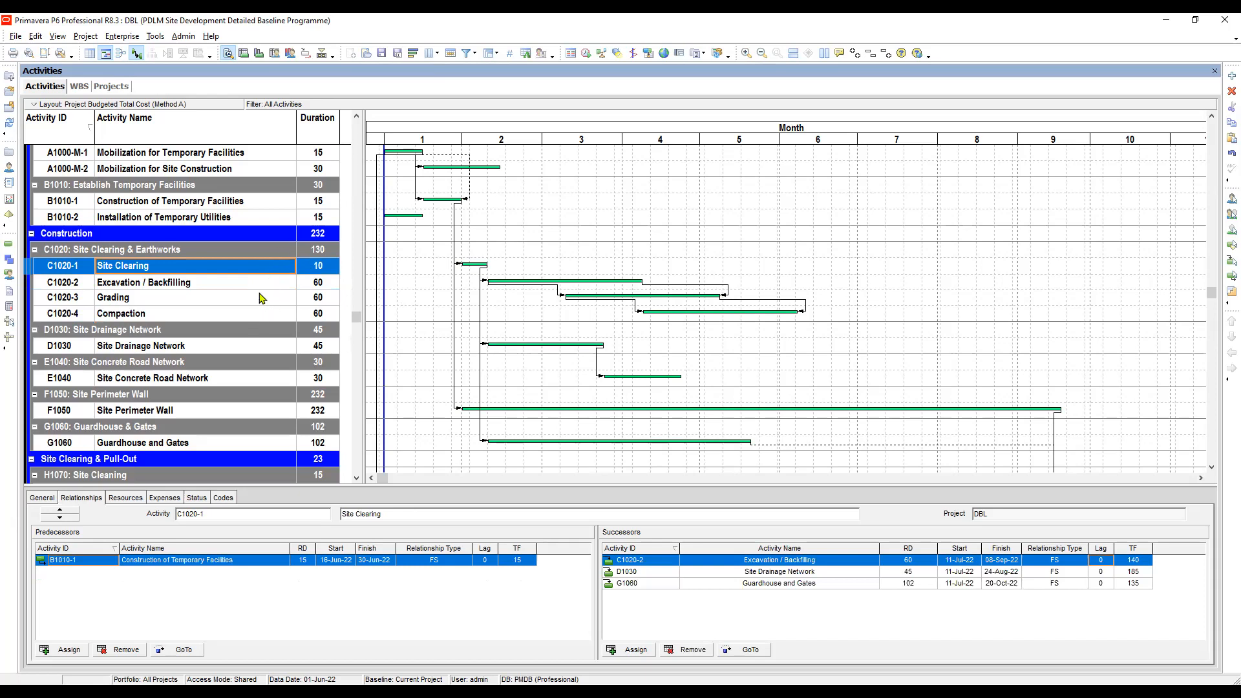
click(255, 284)
Change the Site Drainage Network activity's ID to D1030-1 and rename the activity Trenching.
click(210, 347)
scroll(212, 322, down, 2)
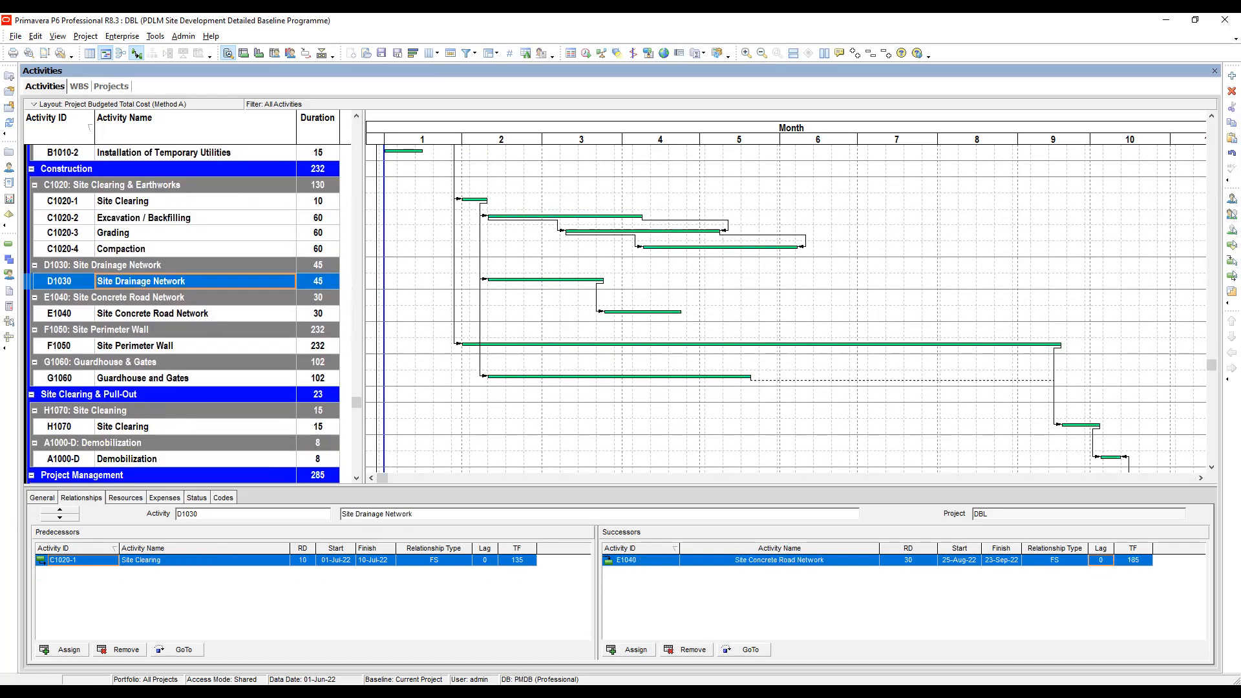
click(88, 283)
click(89, 282)
text(-1)
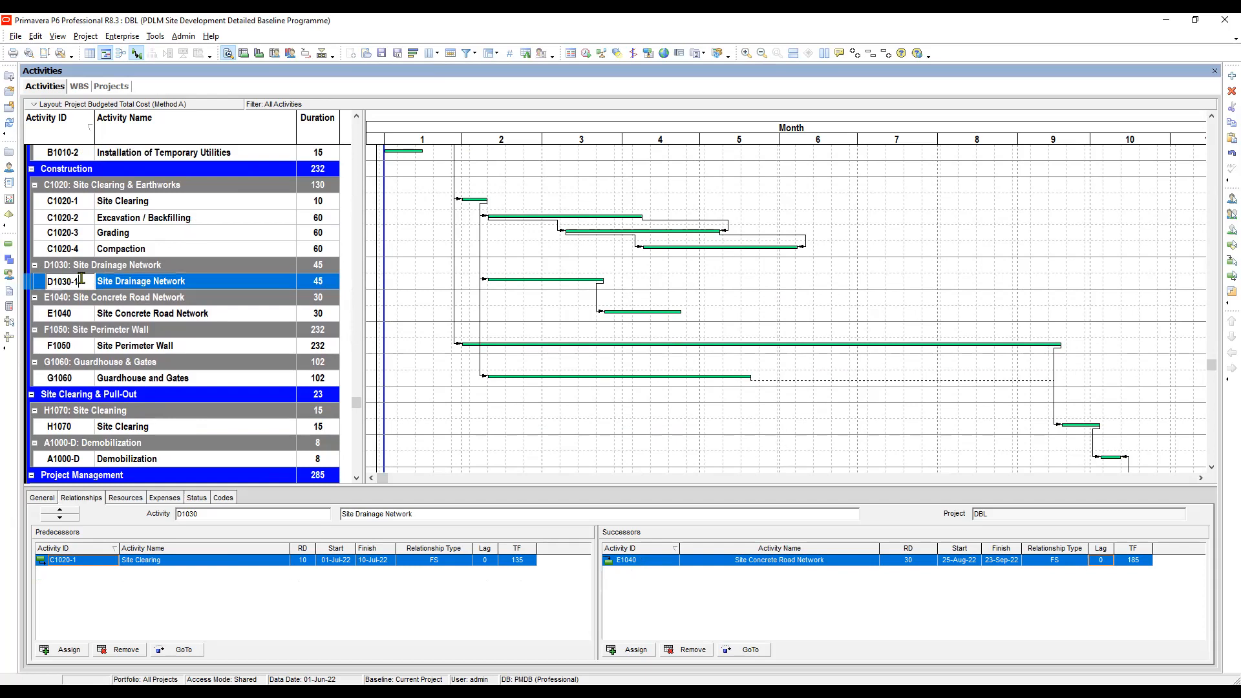
click(153, 282)
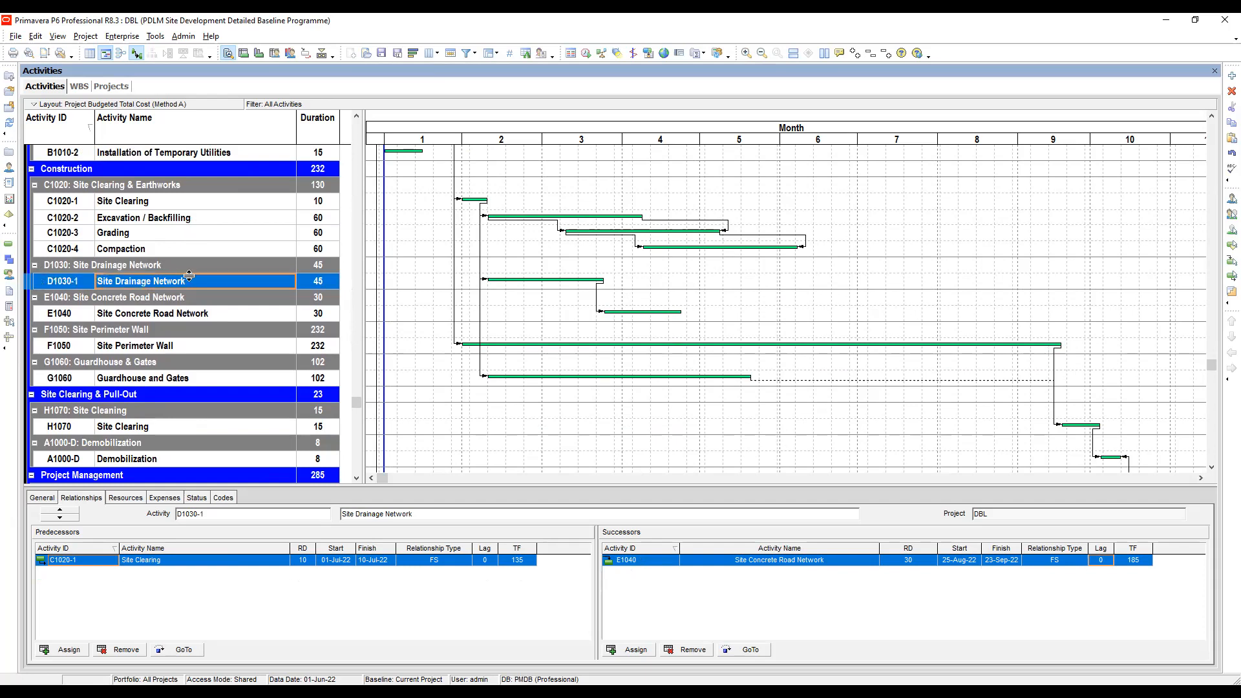
click(188, 276)
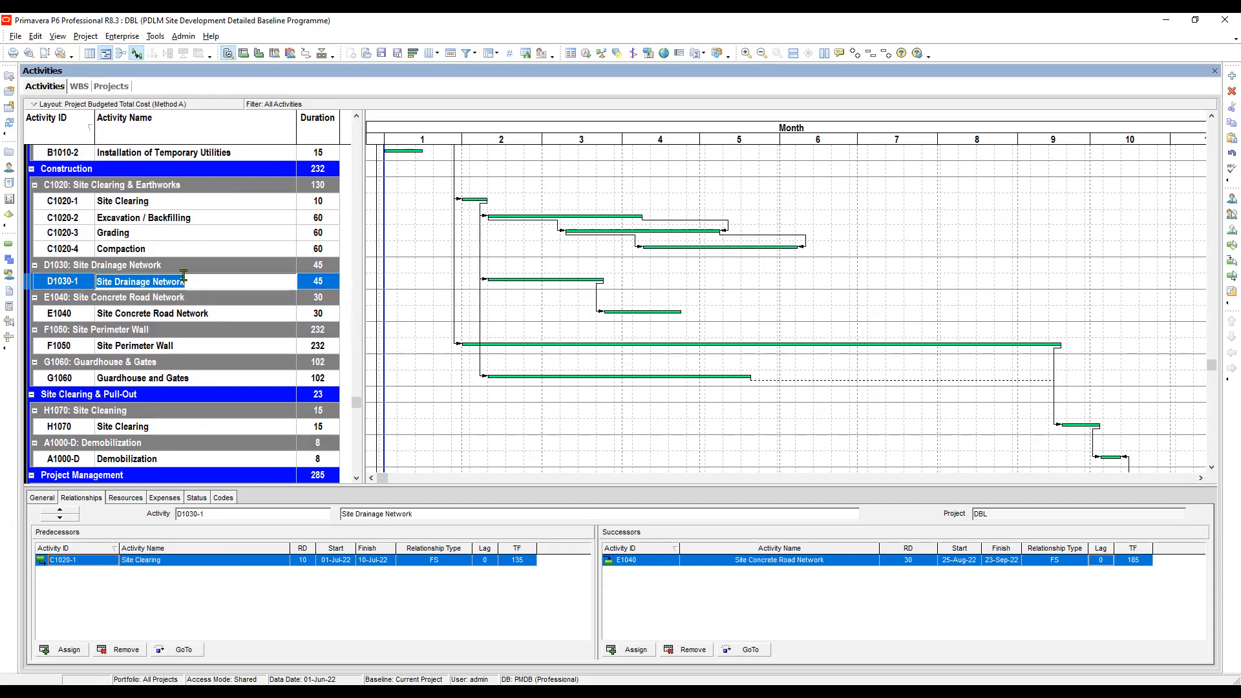
text(Trenching)
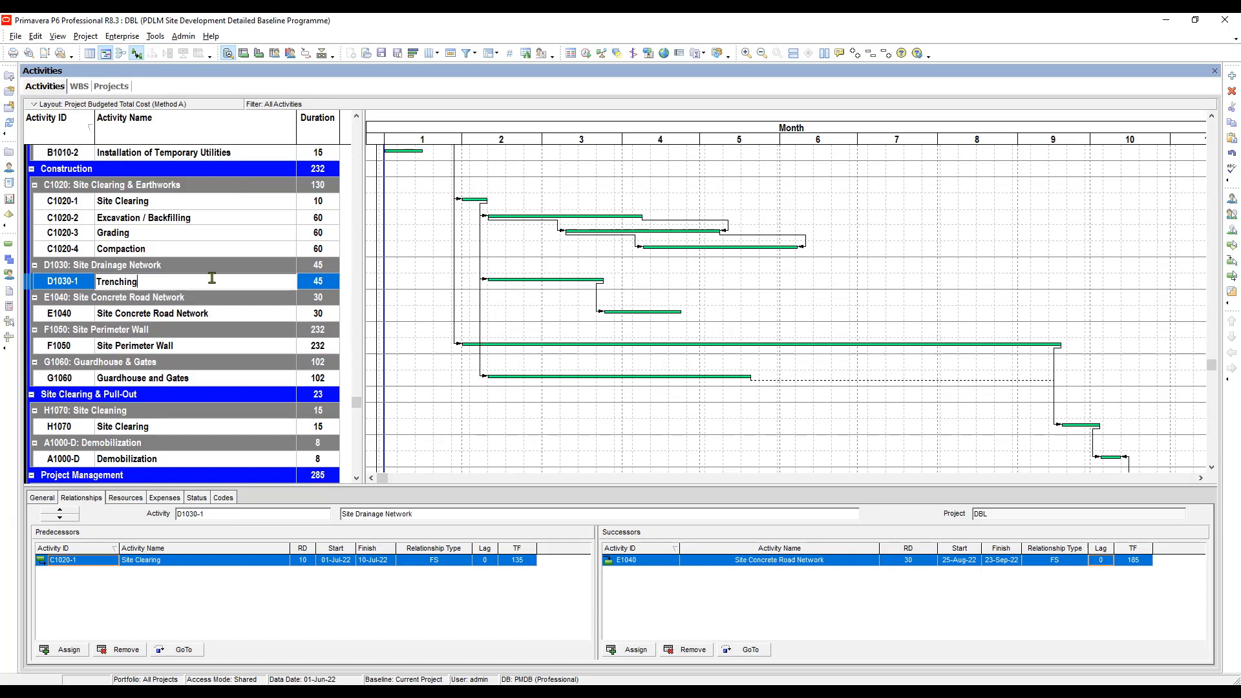
Set the duration of the Trenching activity to 10.
click(333, 288)
click(333, 289)
text(10)
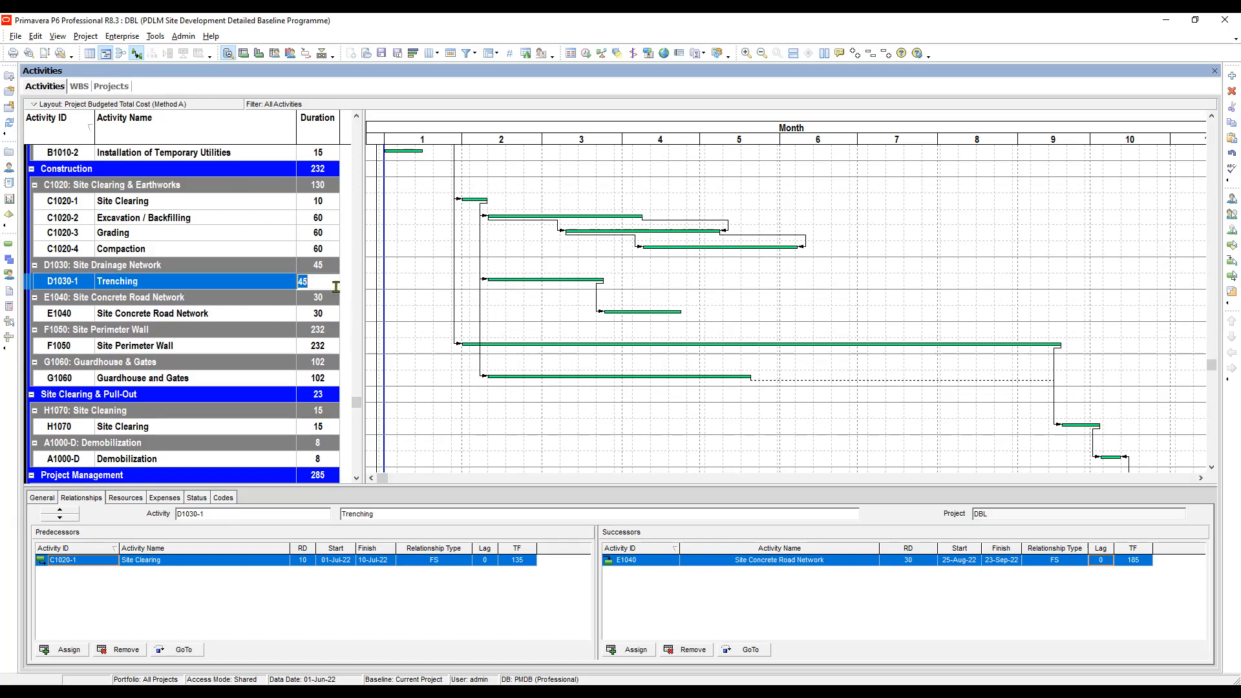
key(Return)
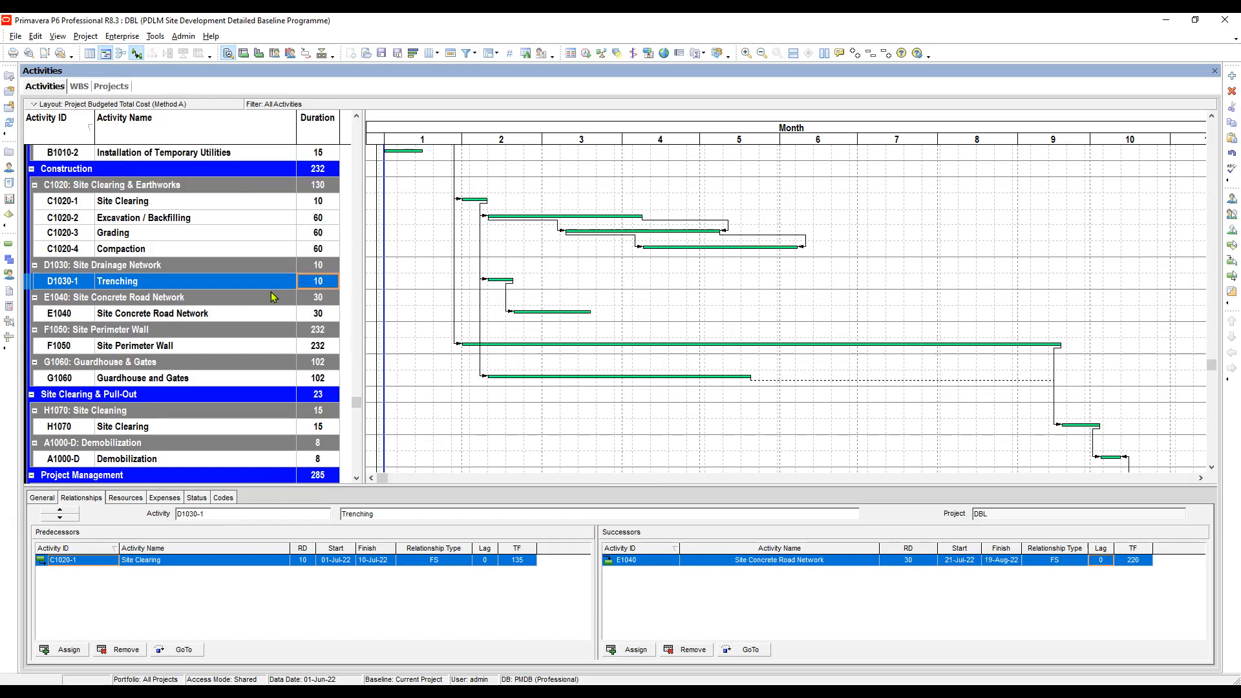
Duplicate the Trenching activity and give the copy the ID D1030-2.
click(184, 277)
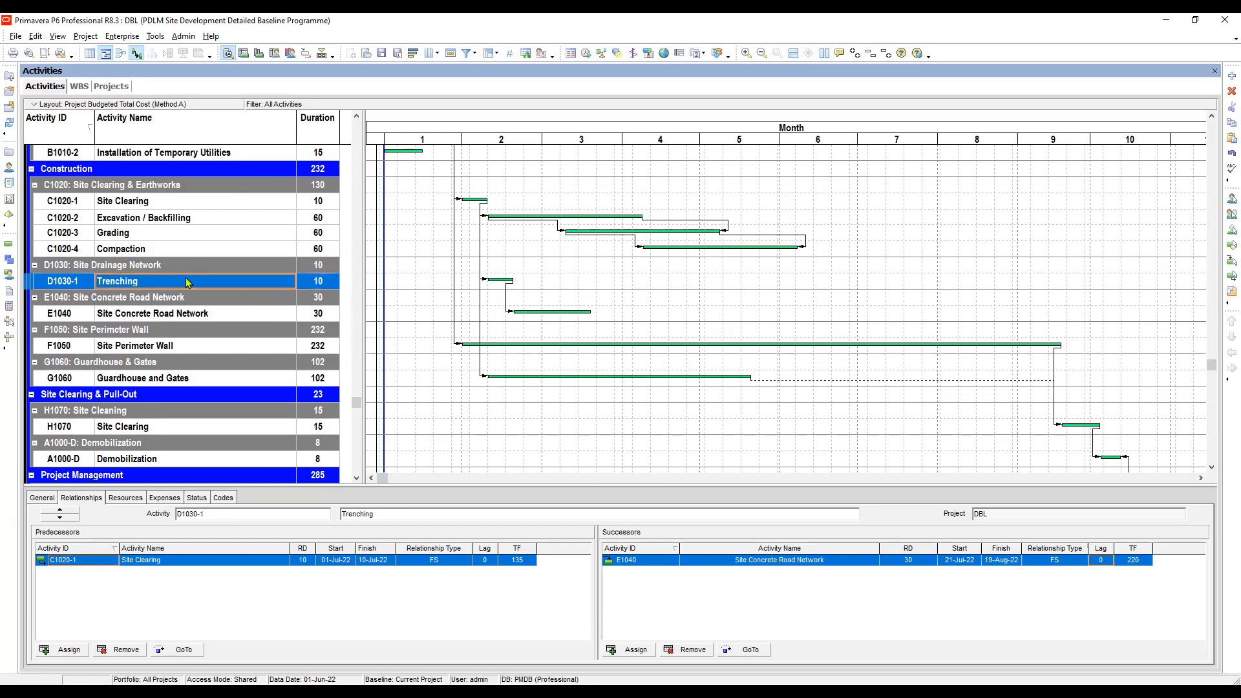
right_click(185, 278)
click(231, 320)
right_click(207, 275)
click(246, 324)
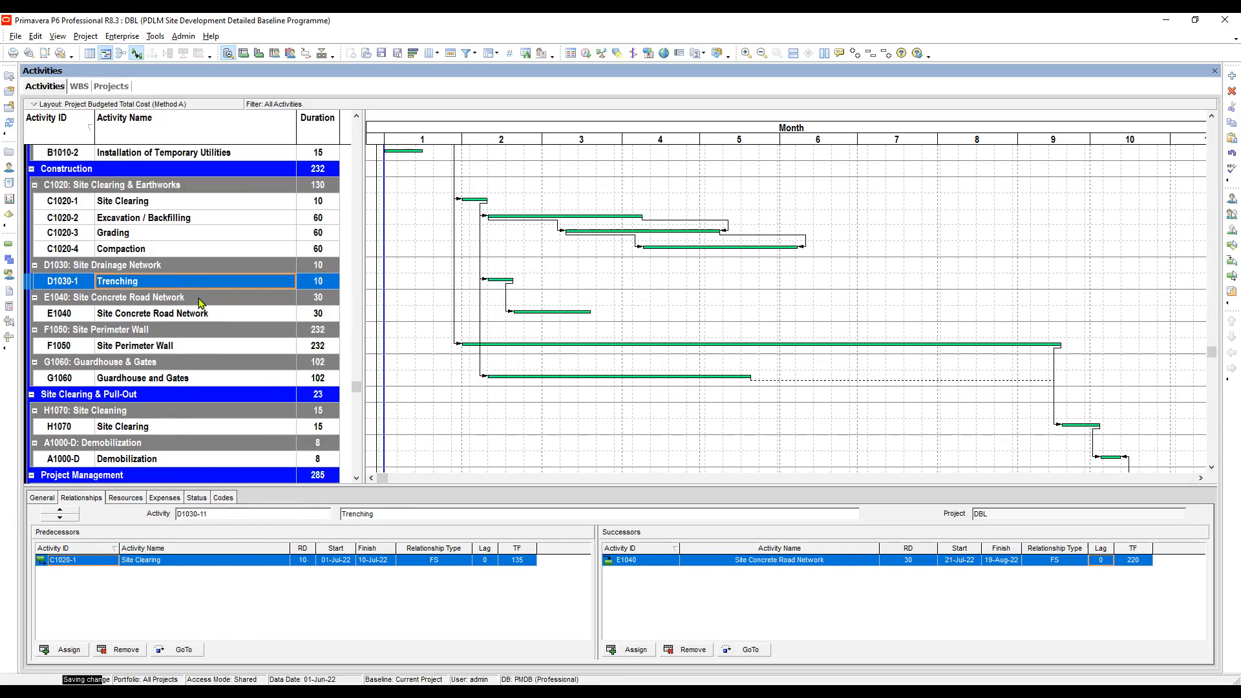
click(89, 298)
double_click(76, 298)
key(BackSpace)
text(2)
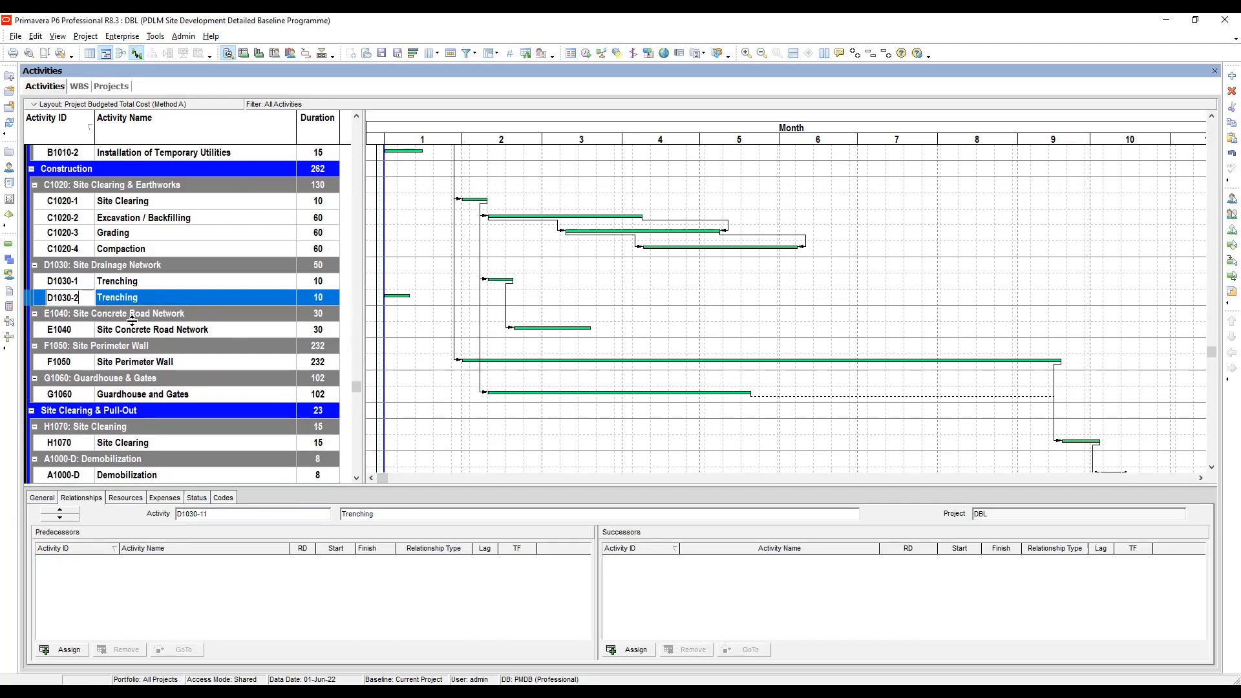
Rename activity D1030-2 as Drainage Construction and set its duration to 35.
click(136, 299)
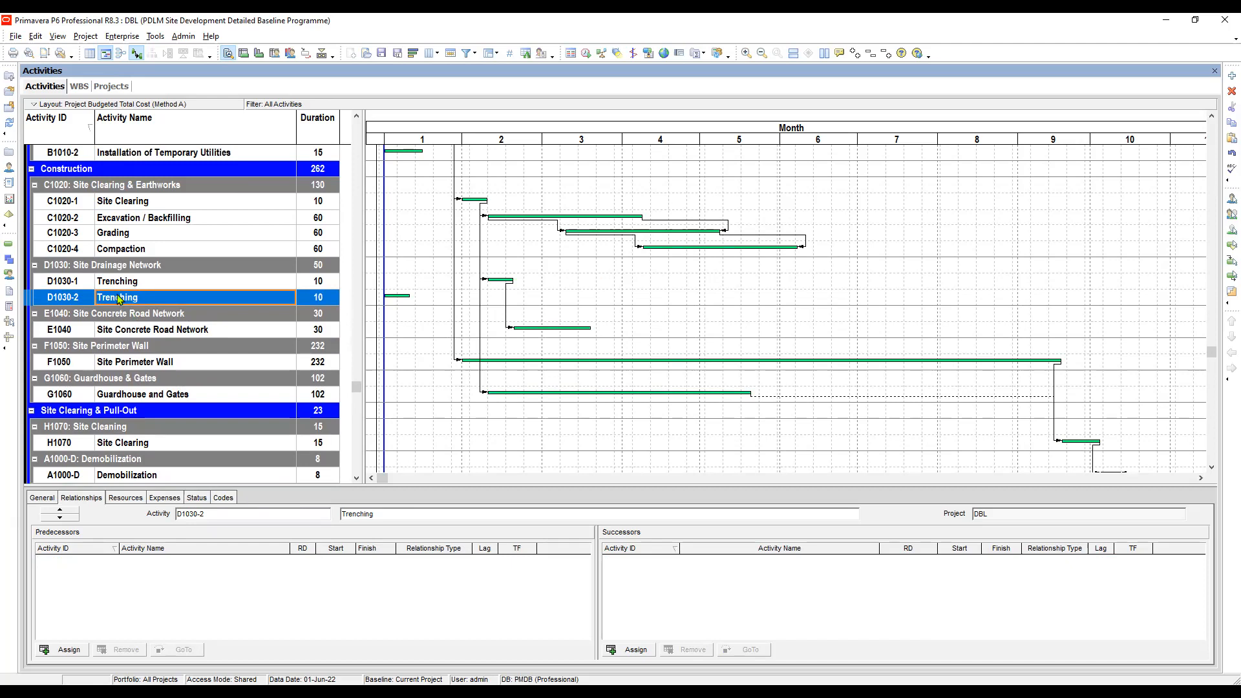
click(145, 299)
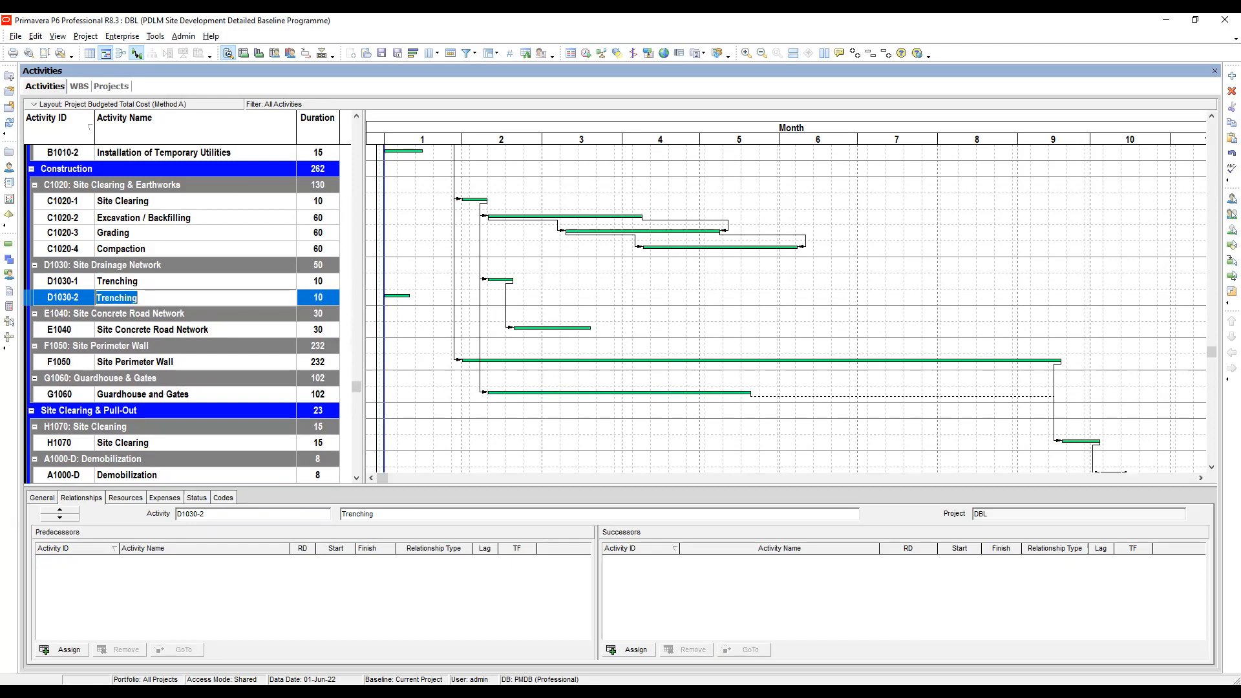
text(Drainage Construction)
click(318, 294)
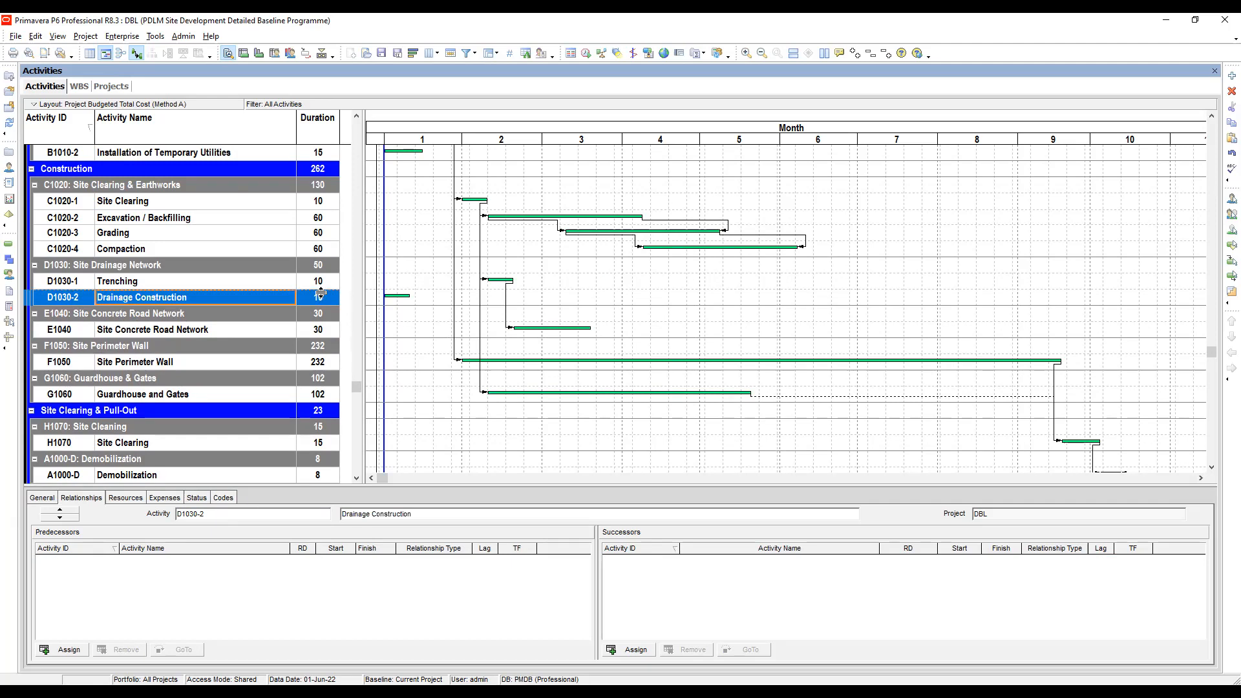
click(328, 301)
text(35)
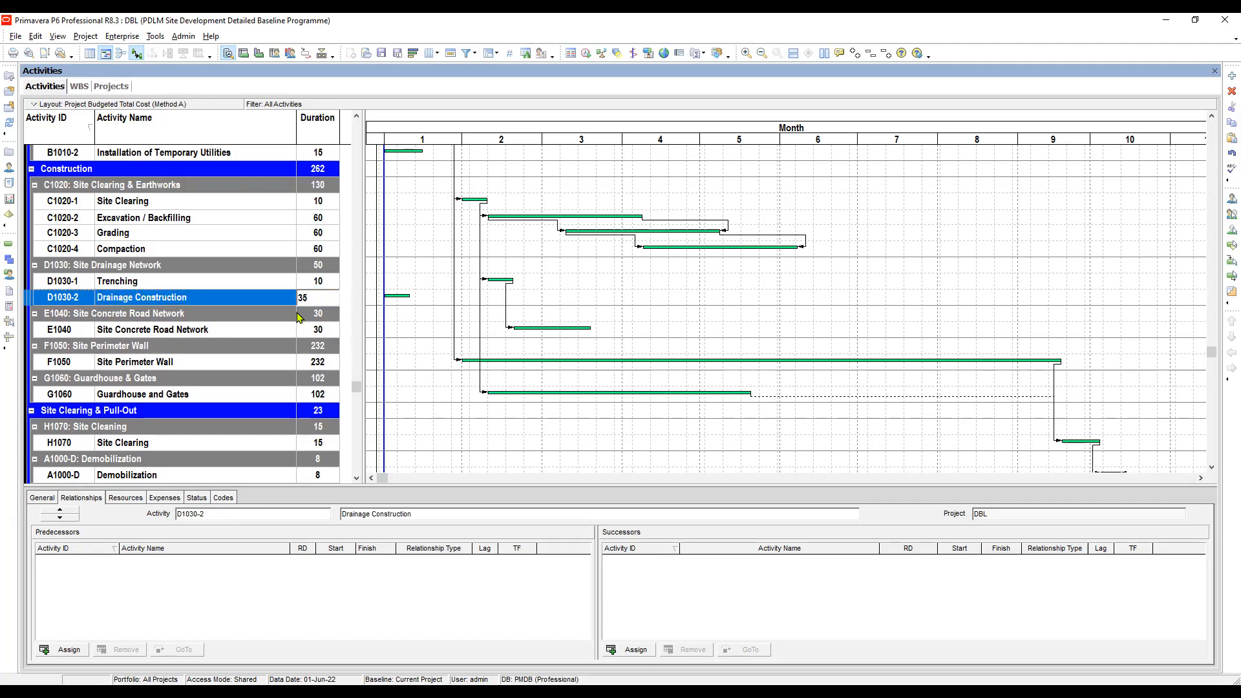
key(Return)
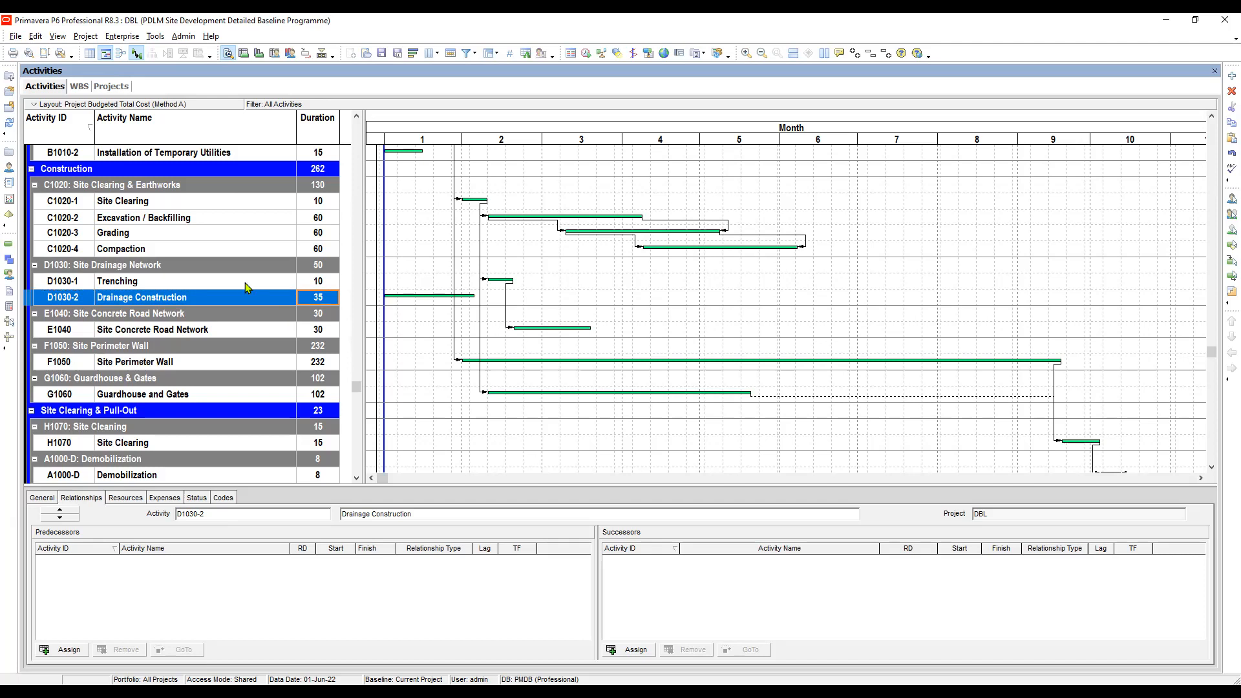
Link Trenching to Drainage Construction.
click(225, 285)
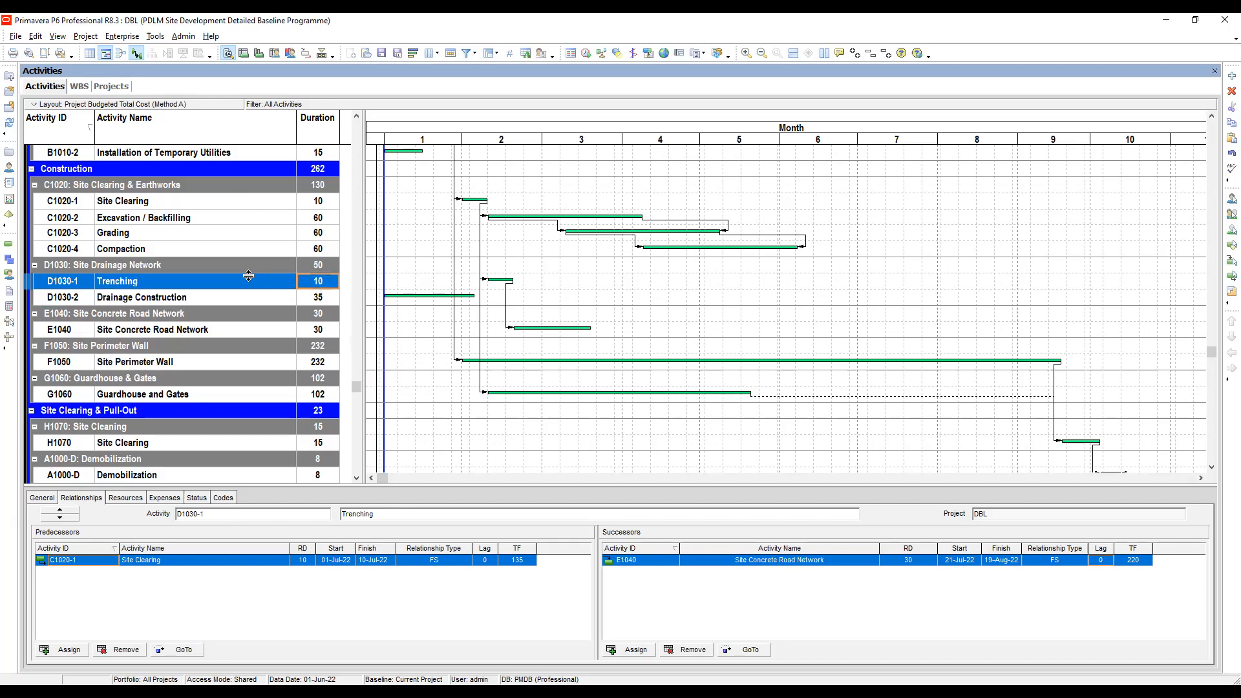
ctrl+click(246, 302)
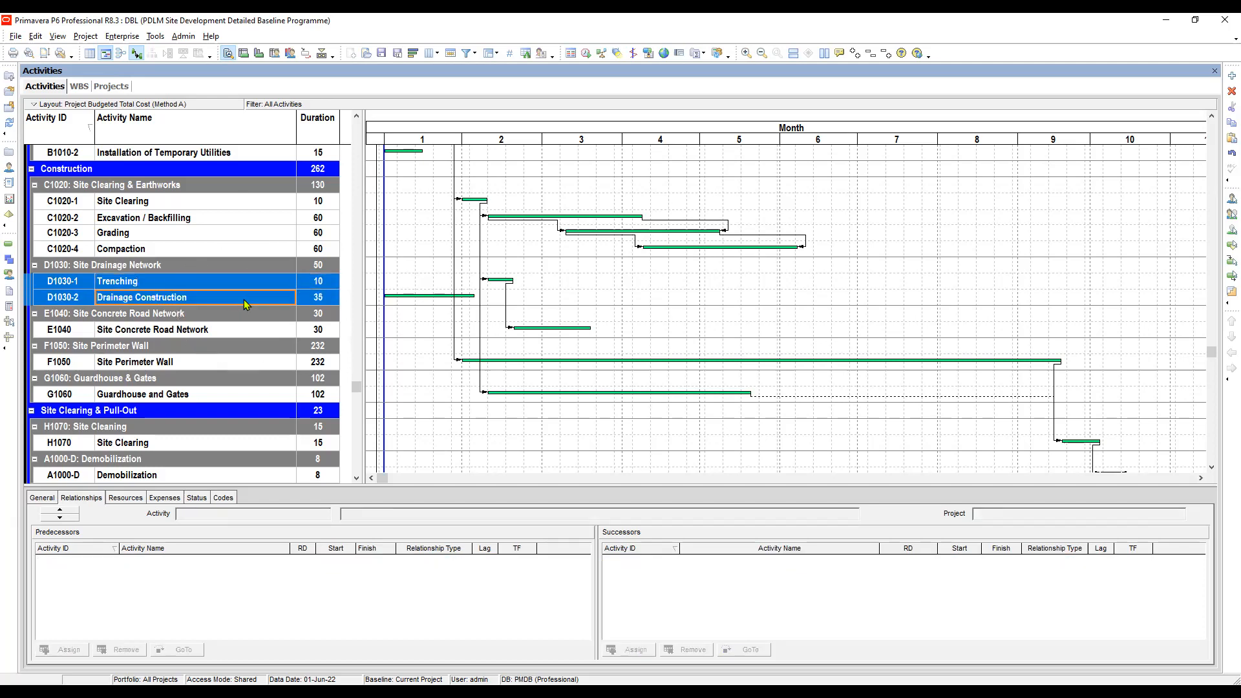
right_click(245, 302)
click(299, 479)
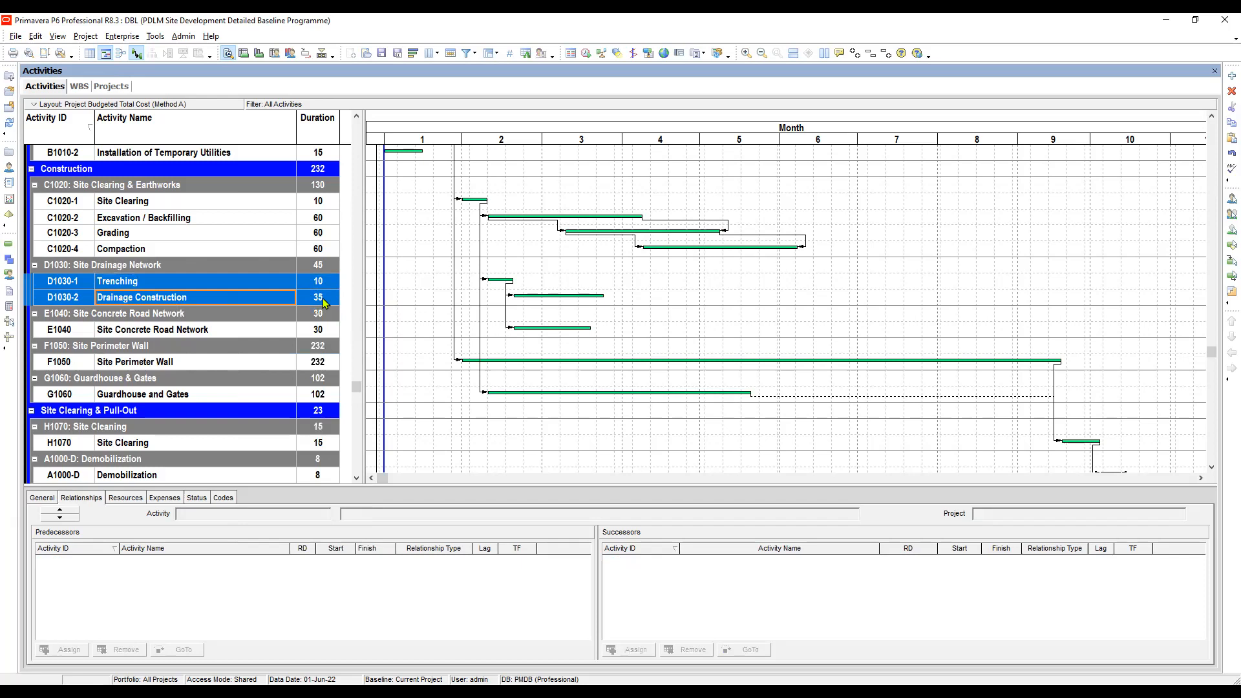
Change the Site Concrete Road Network activity's ID to E1040-1.
click(207, 330)
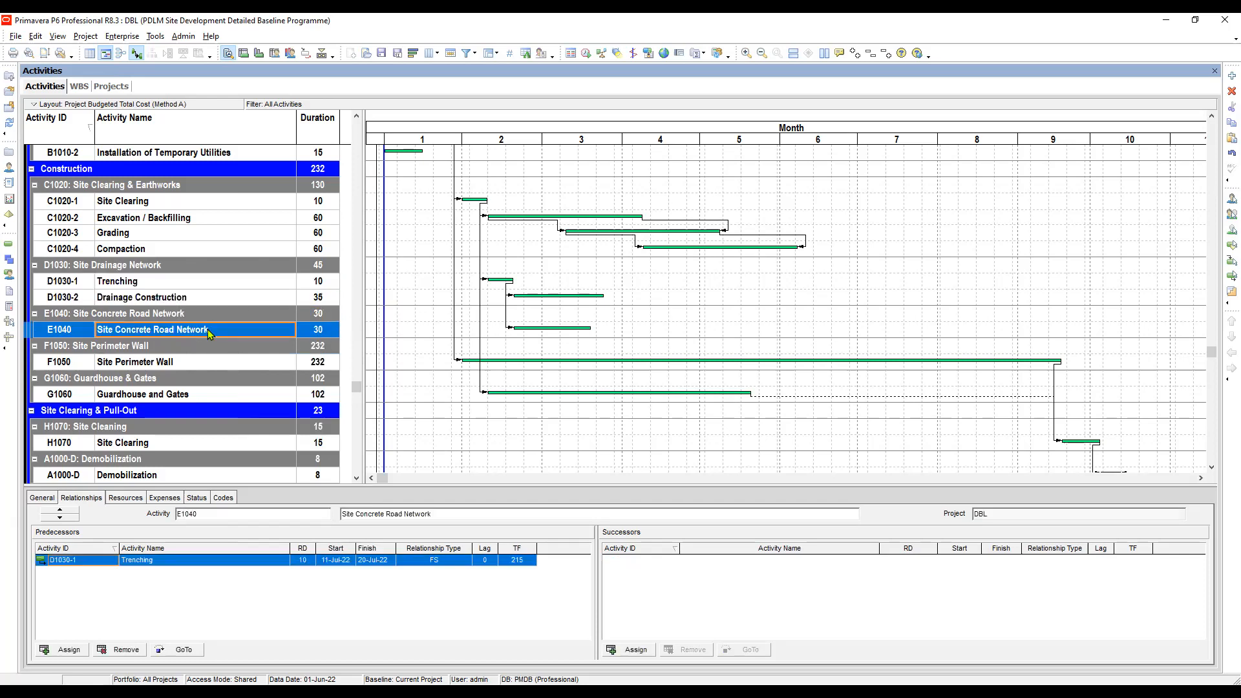
scroll(229, 319, down, 1)
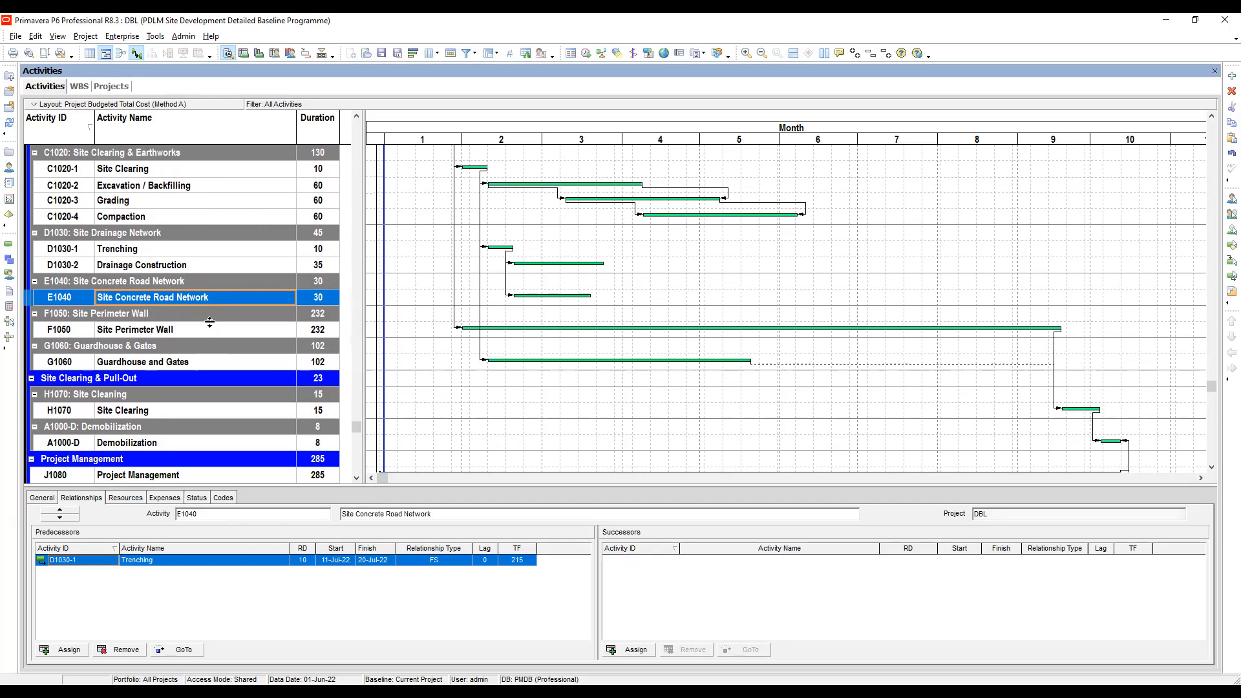
click(86, 298)
click(87, 296)
click(84, 294)
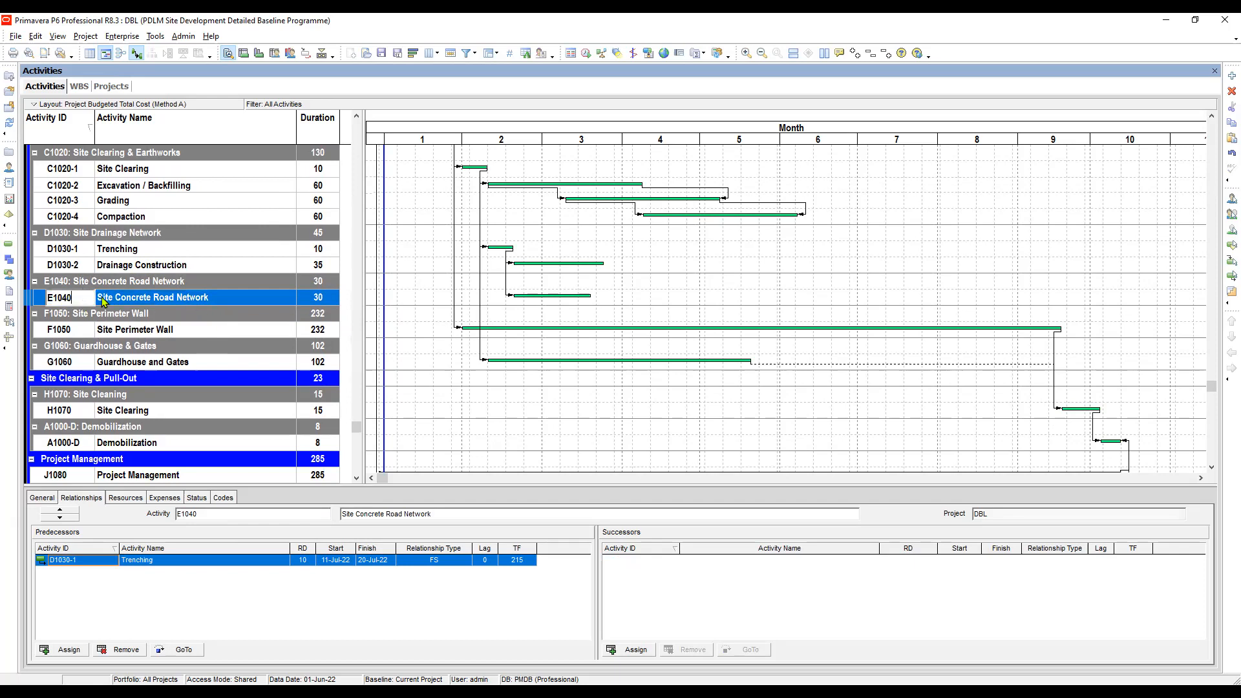
text(-1)
key(Return)
Rename activity E1040-1 as Formworks and set its duration to 20.
click(198, 297)
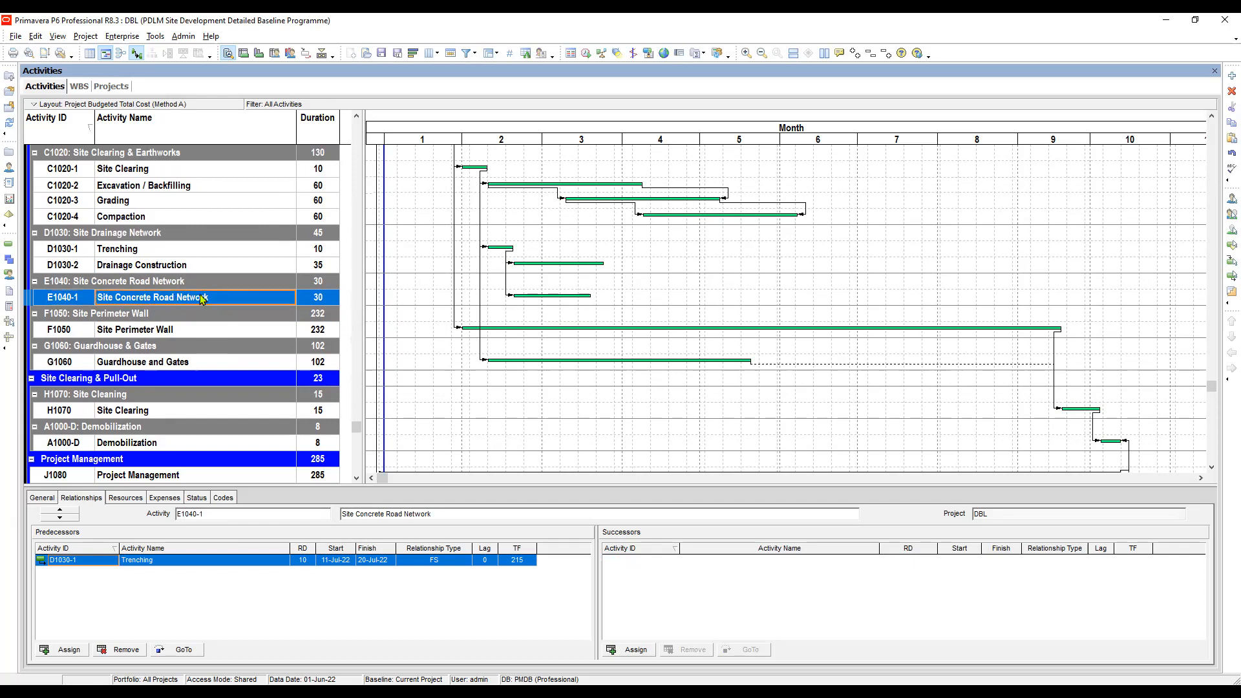
click(202, 298)
key(BackSpace)
text(Formworks)
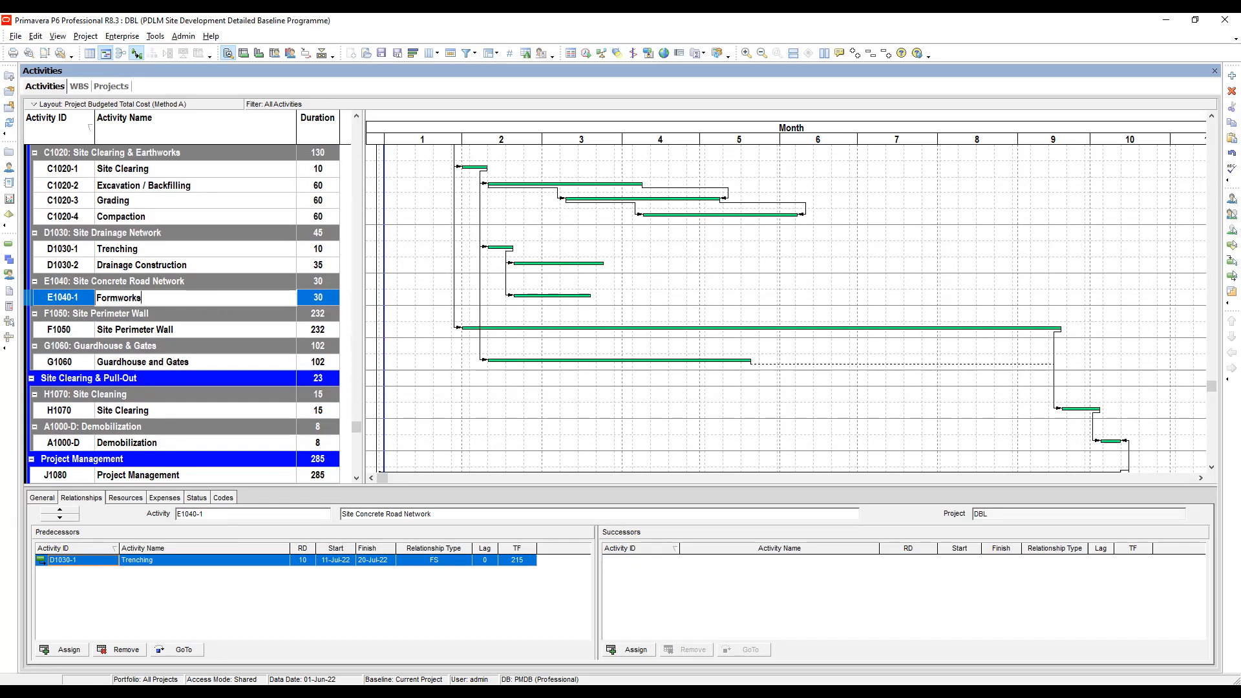
click(318, 299)
text(20)
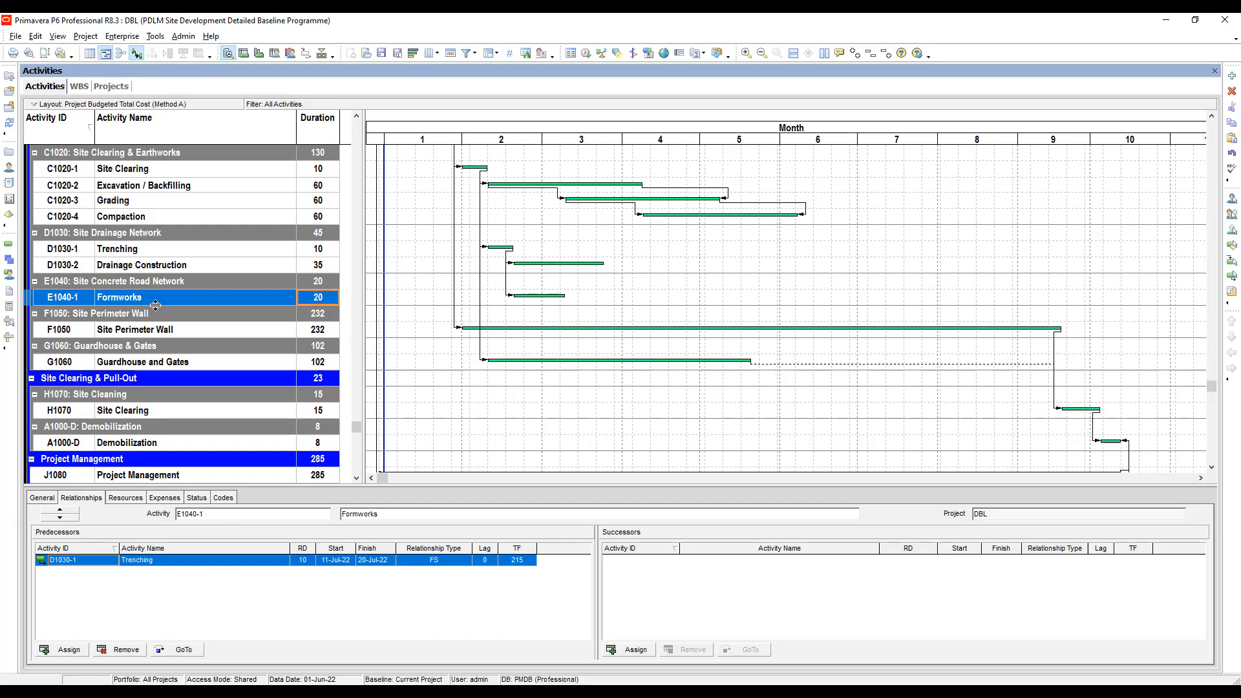
Duplicate the Formworks activity within Site Concrete Road Network and give the copy the ID E1040-2.
click(152, 300)
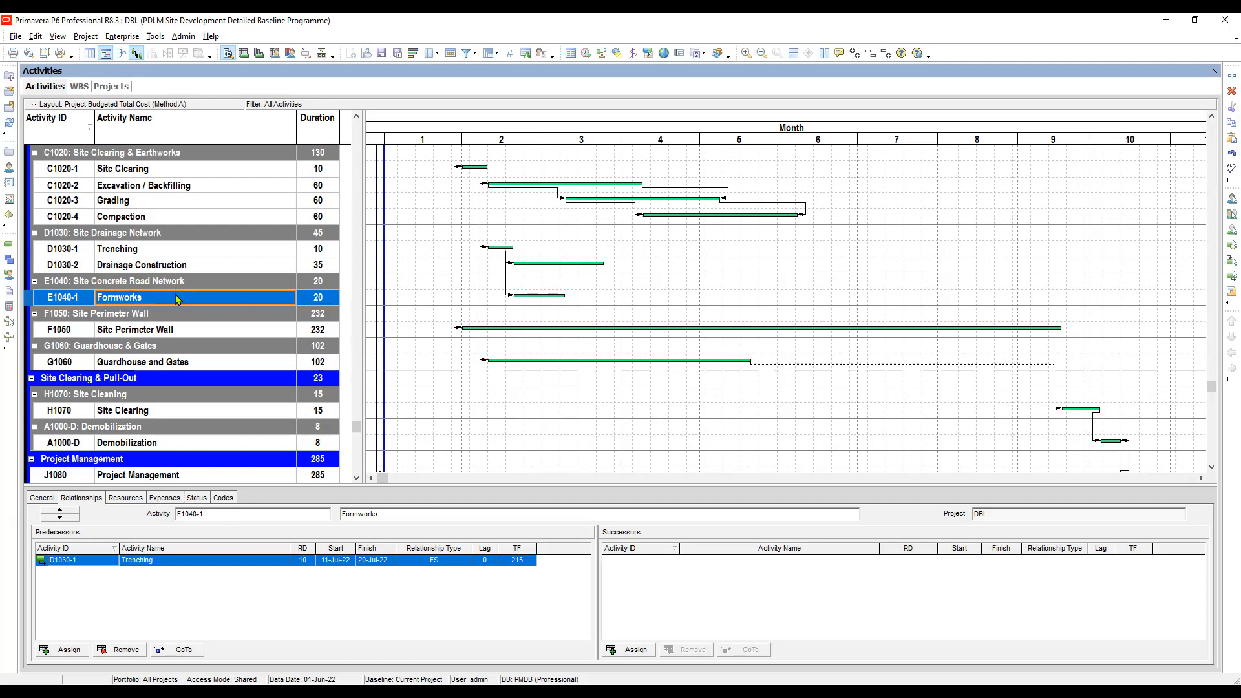
right_click(175, 298)
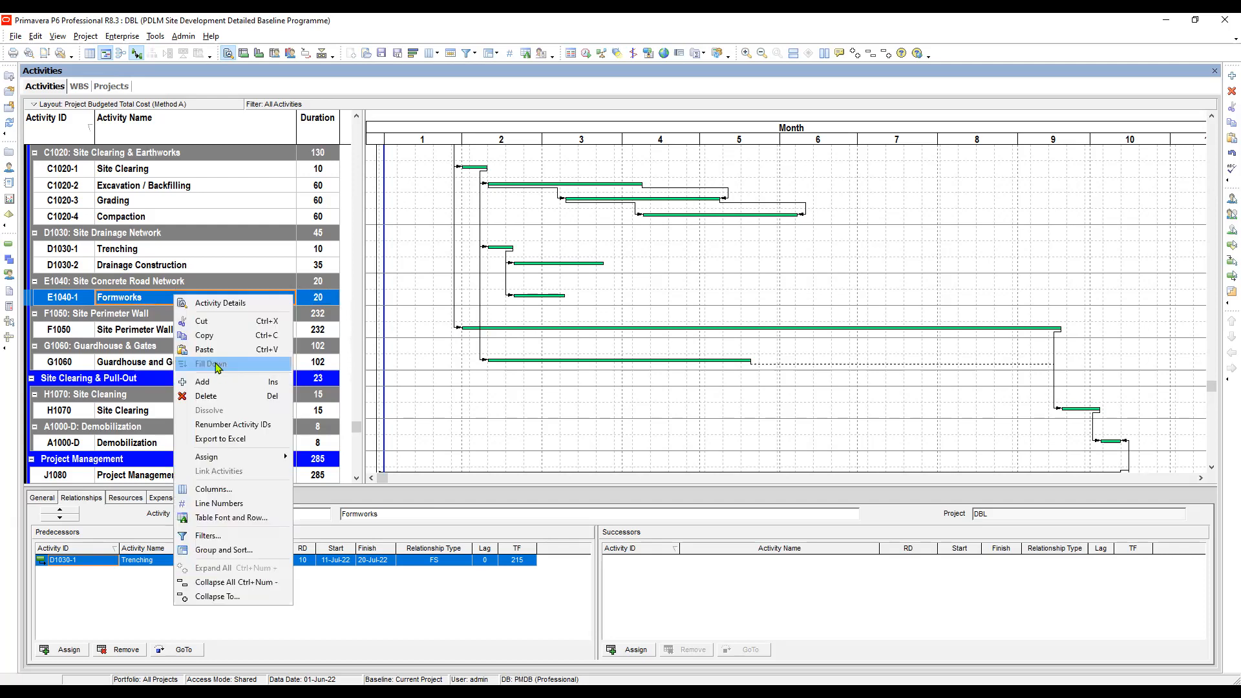
click(208, 340)
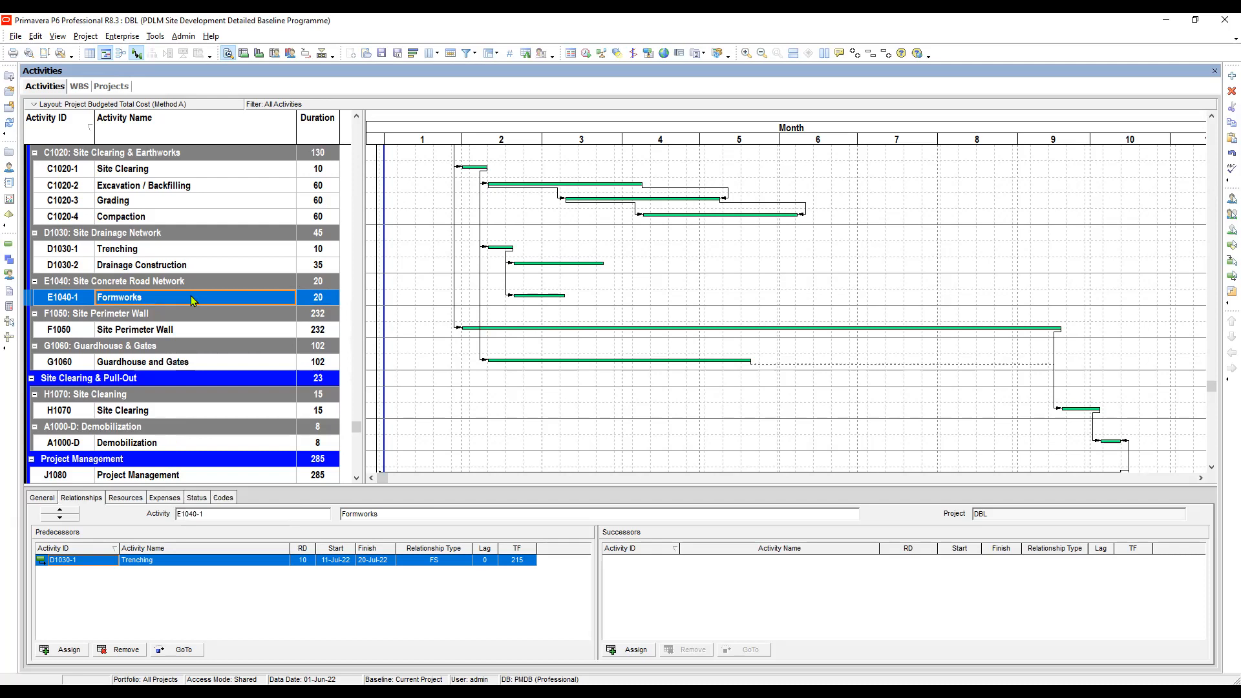
right_click(192, 301)
click(229, 352)
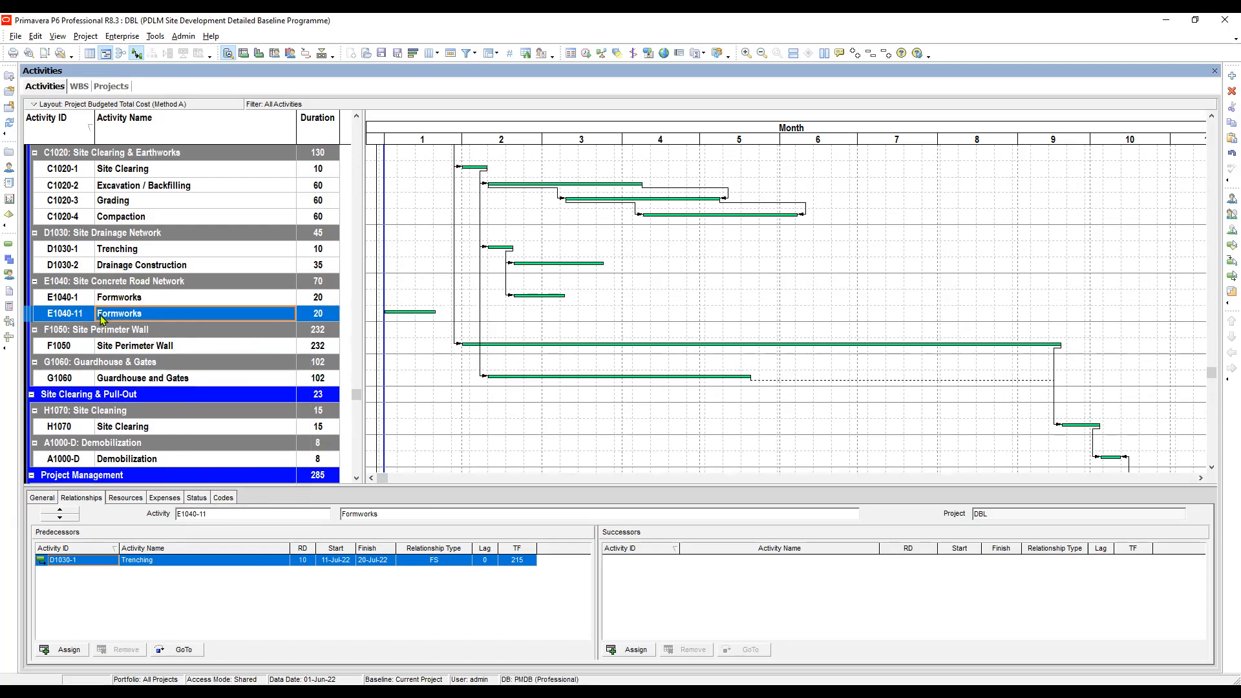
click(85, 314)
drag(74, 314, 110, 311)
text(2)
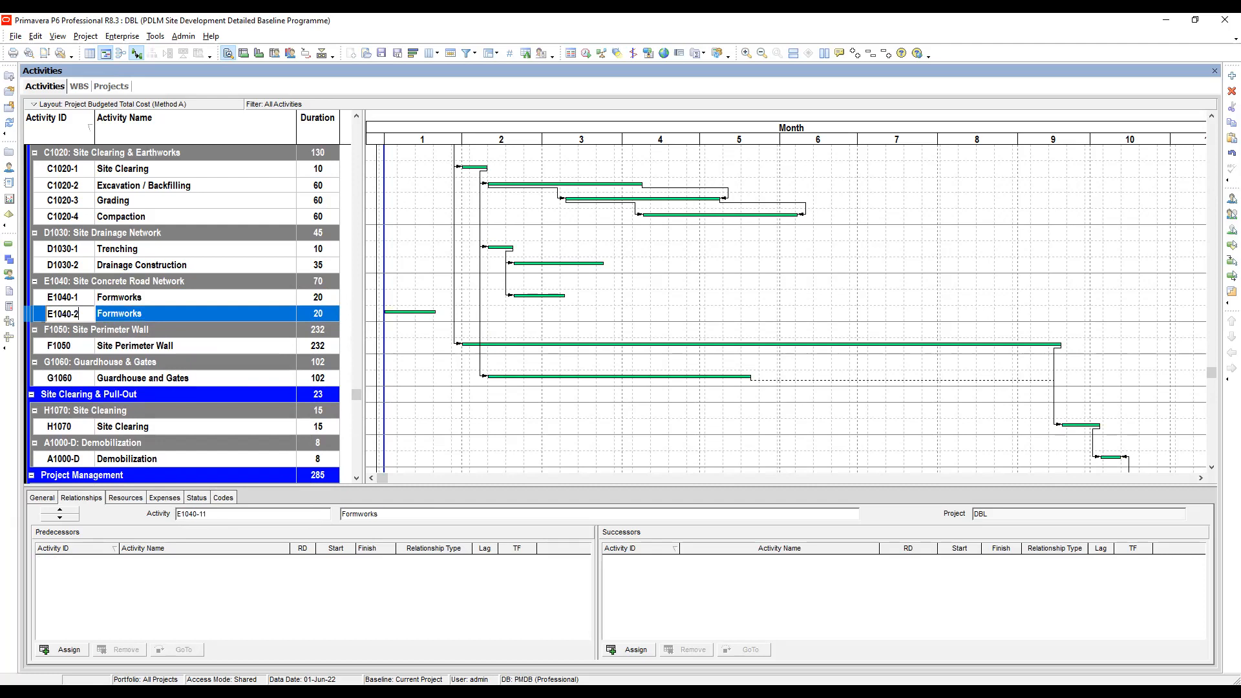
Rename activity E1040-2 under Site Concrete Road Network as Concreting.
click(149, 315)
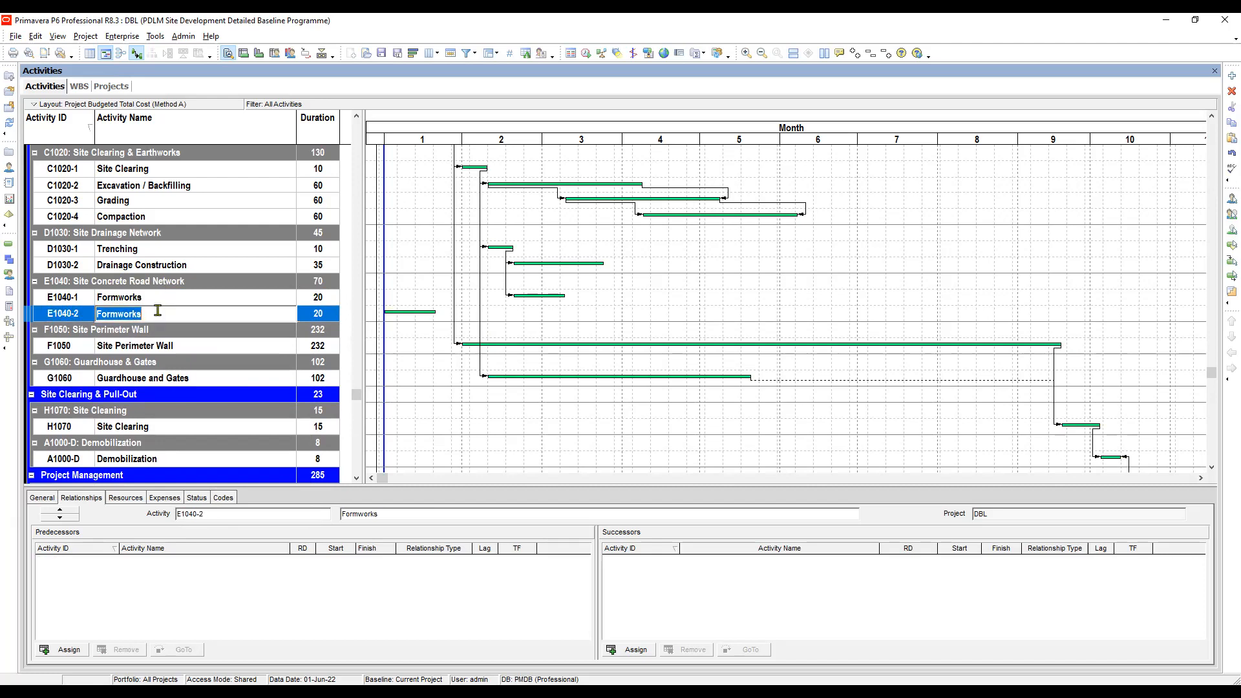
text(Concreting)
click(319, 314)
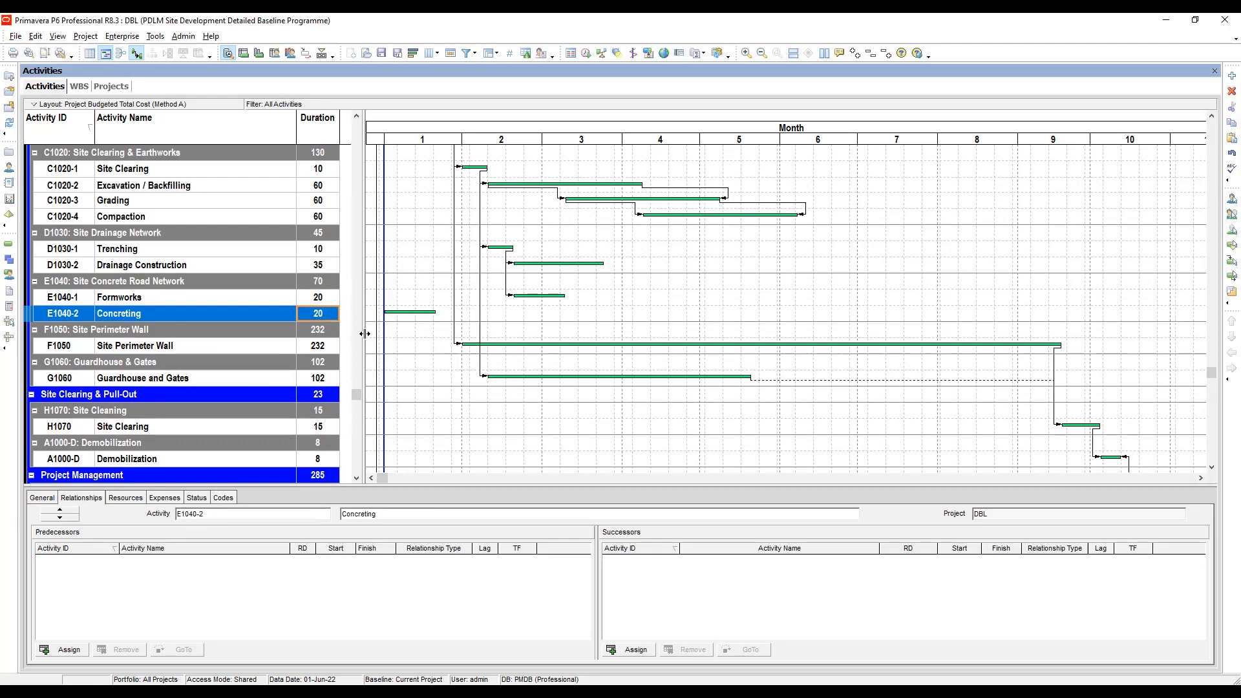
Link Formworks to Concreting twice to create an FS and an FF relationship between them.
click(316, 299)
click(202, 292)
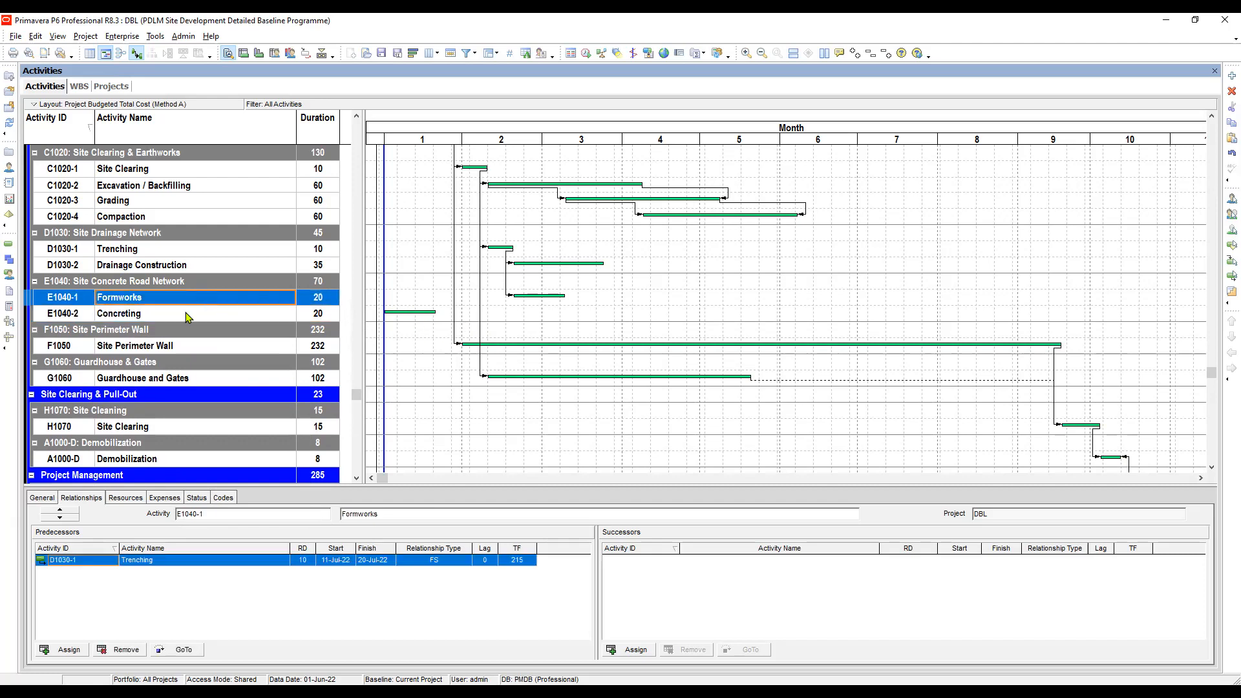
ctrl+click(181, 313)
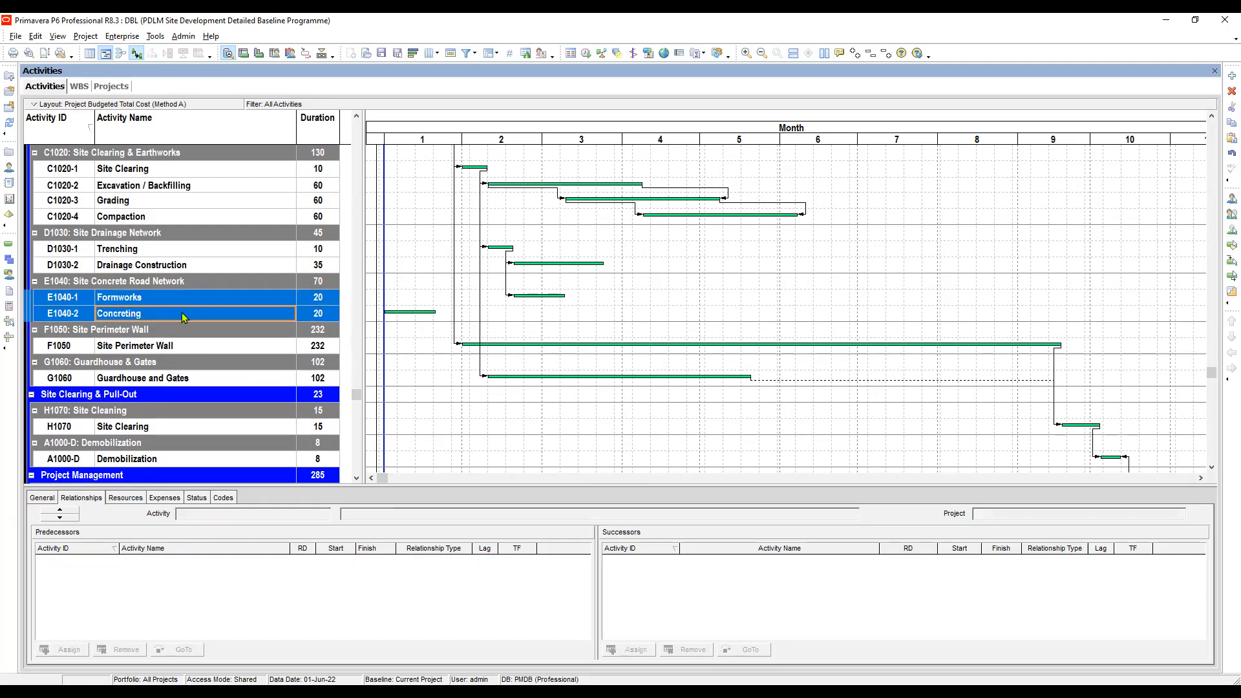
right_click(183, 317)
click(242, 495)
right_click(265, 301)
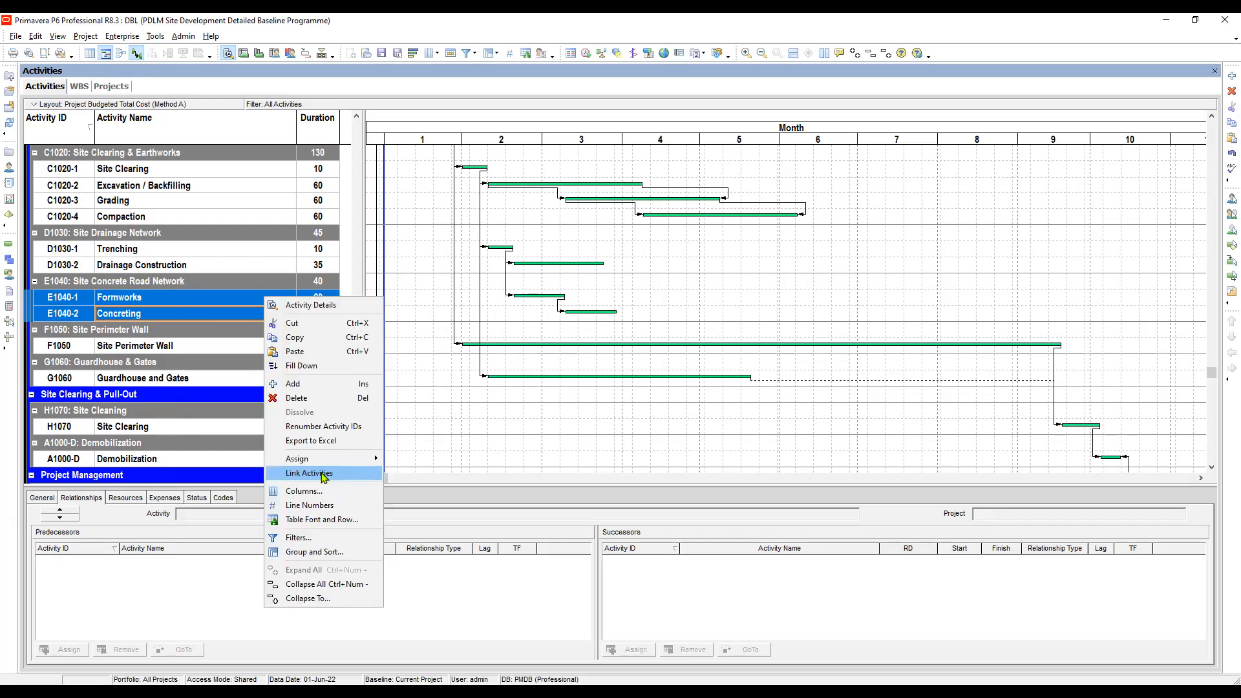
click(309, 473)
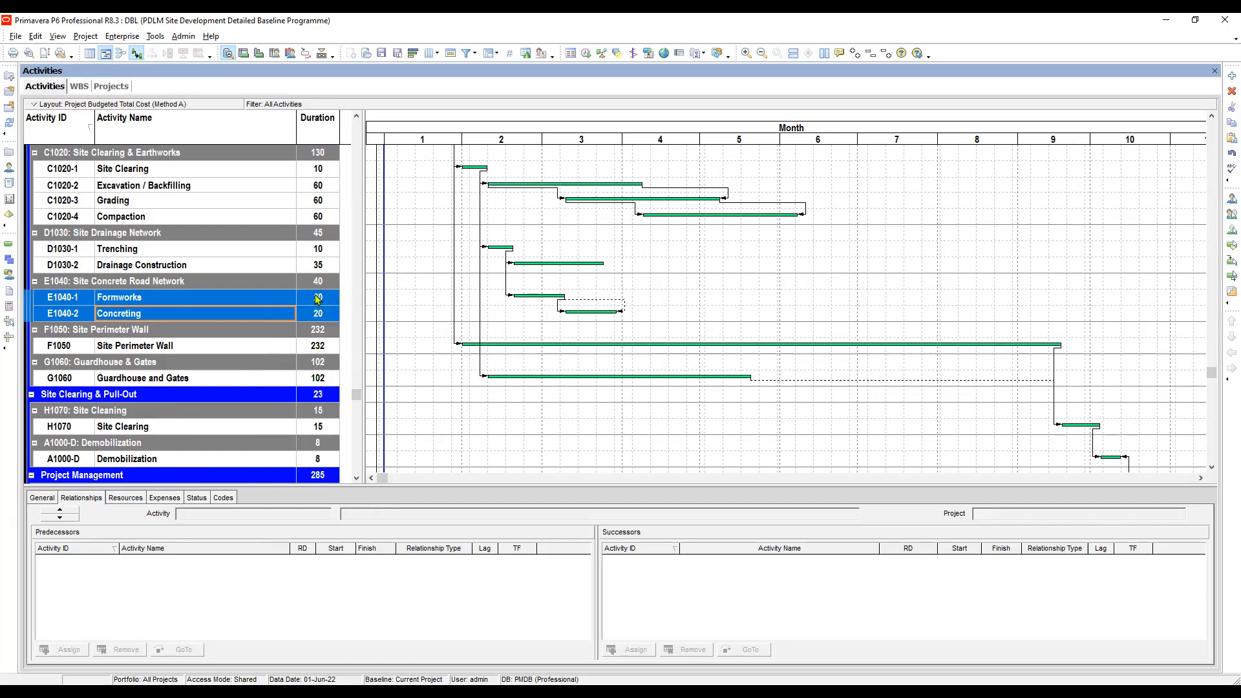
Change the FS relationship from Formworks to Concreting to SS and set a lag of 10 on both the SS and FF relationships.
click(276, 300)
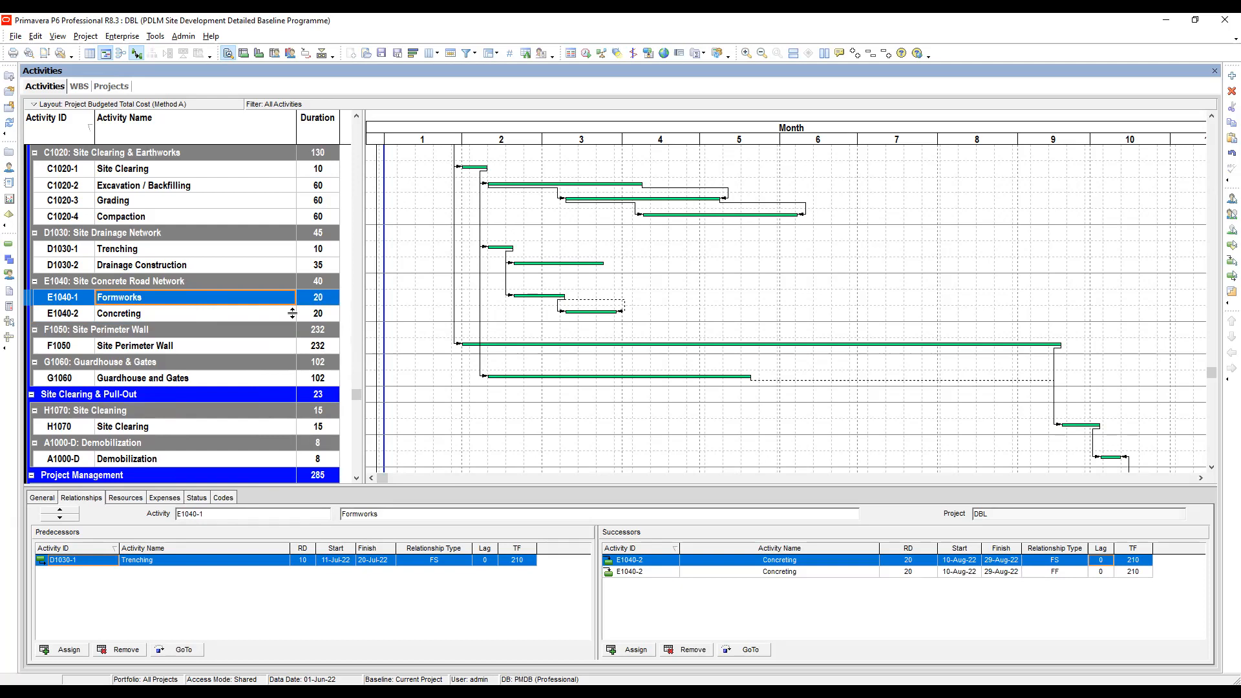
click(1055, 560)
click(1055, 561)
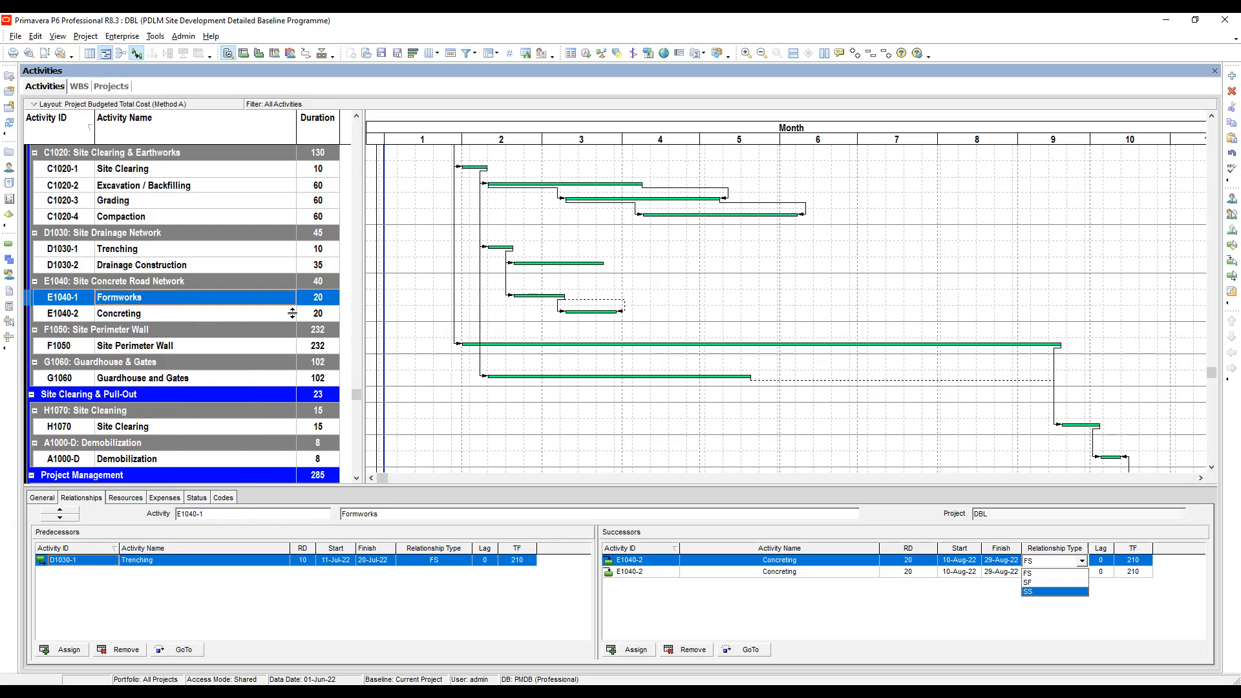
key(Return)
key(Tab)
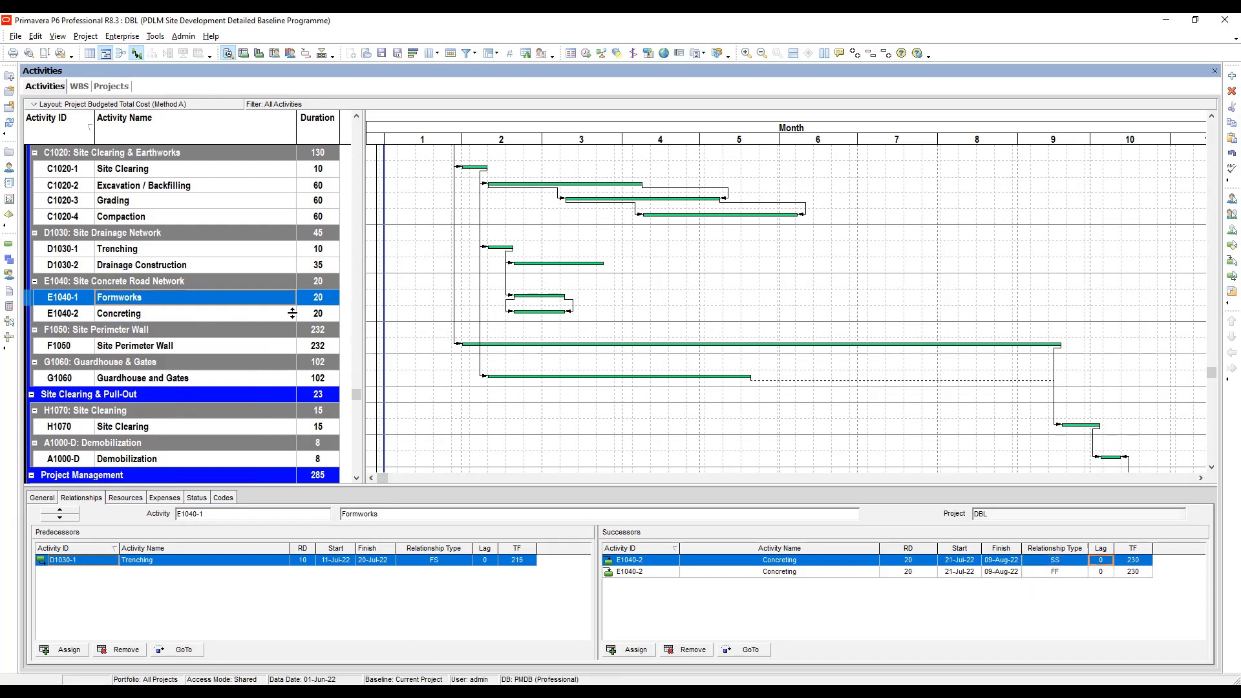
text(10)
key(Return)
text(10)
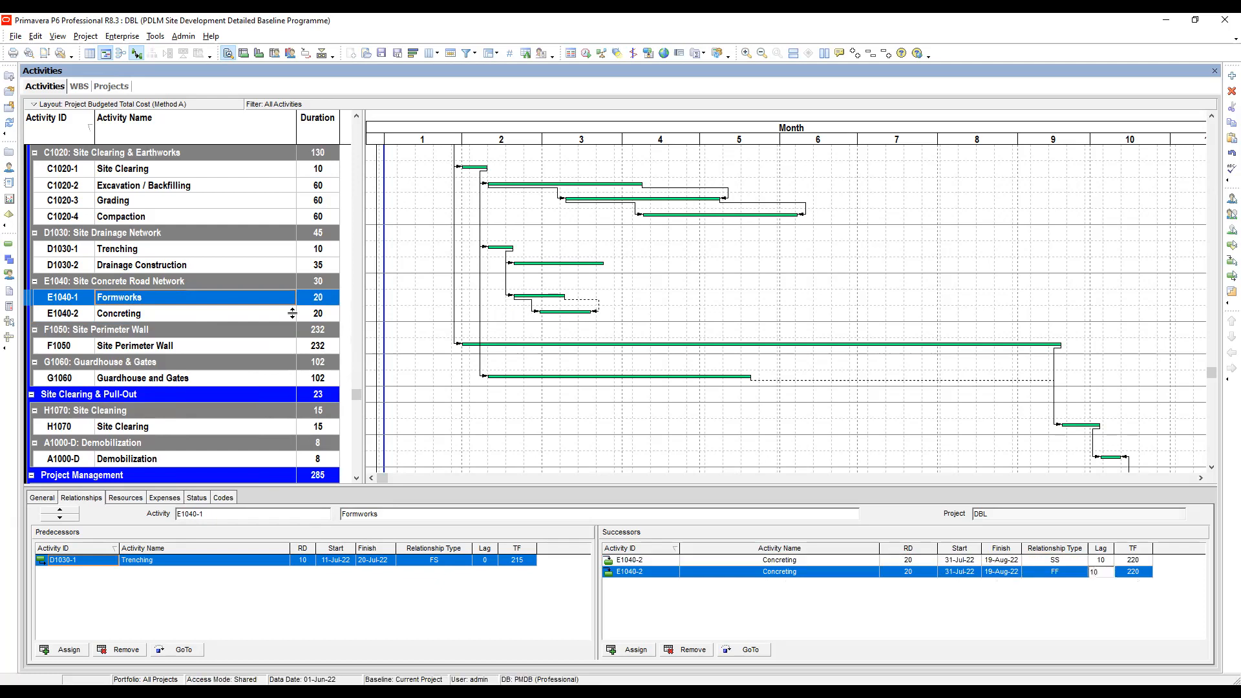
key(Return)
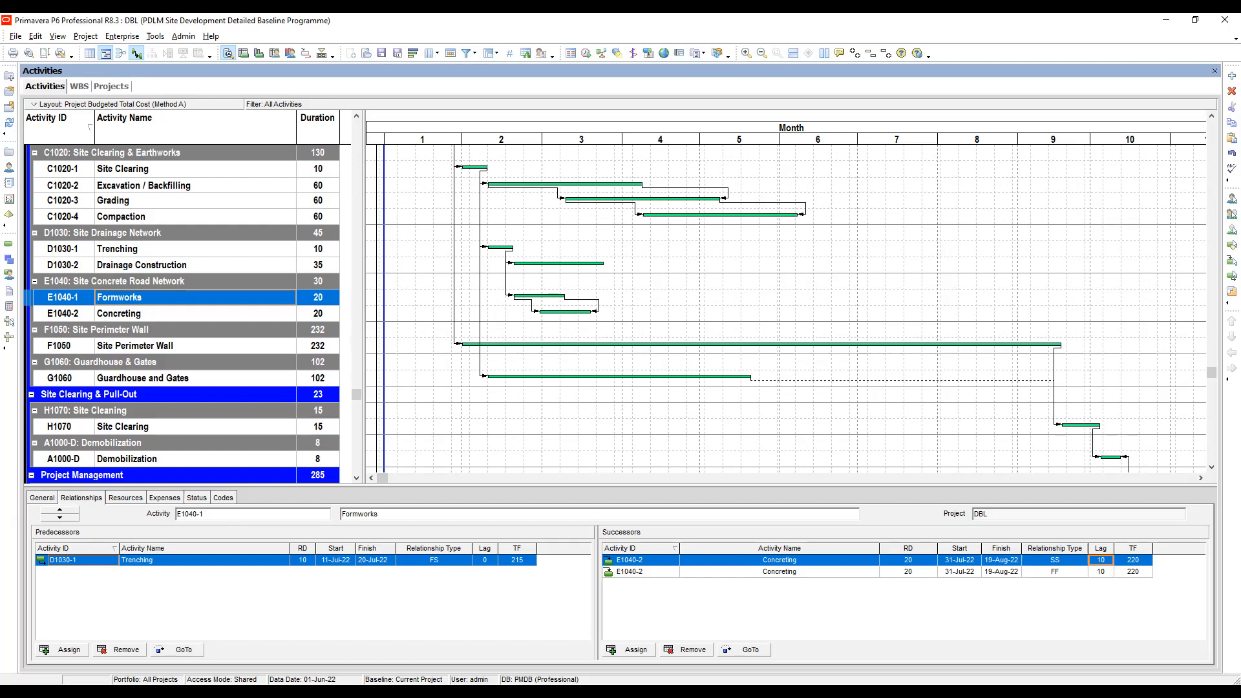
Examine the predecessors and successors of the Trenching, Site Clearing, temporary facilities, Formworks and Concreting activities.
click(321, 252)
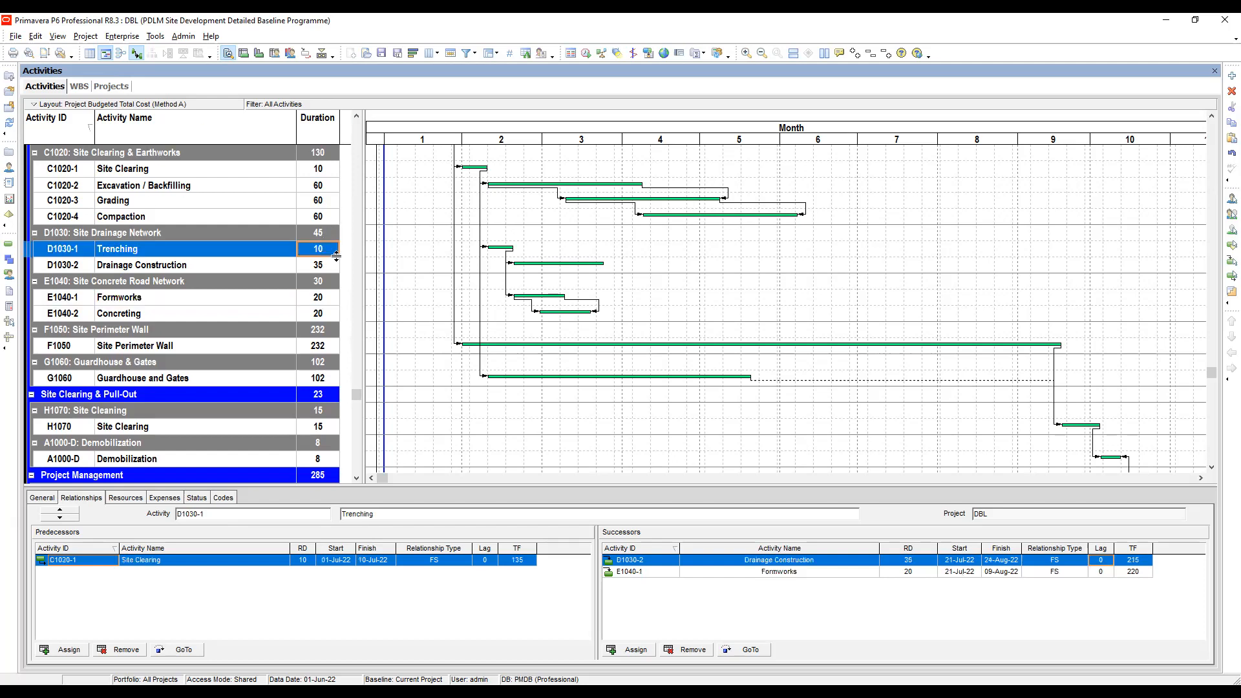
scroll(337, 257, up, 2)
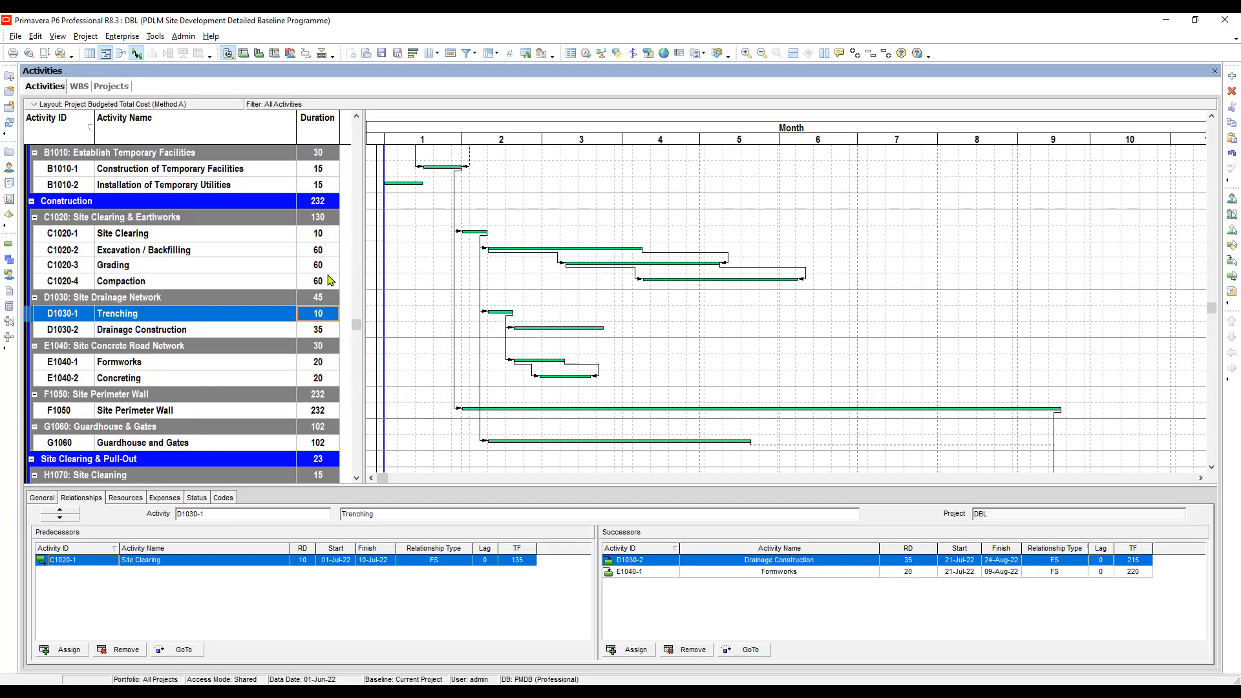
click(320, 236)
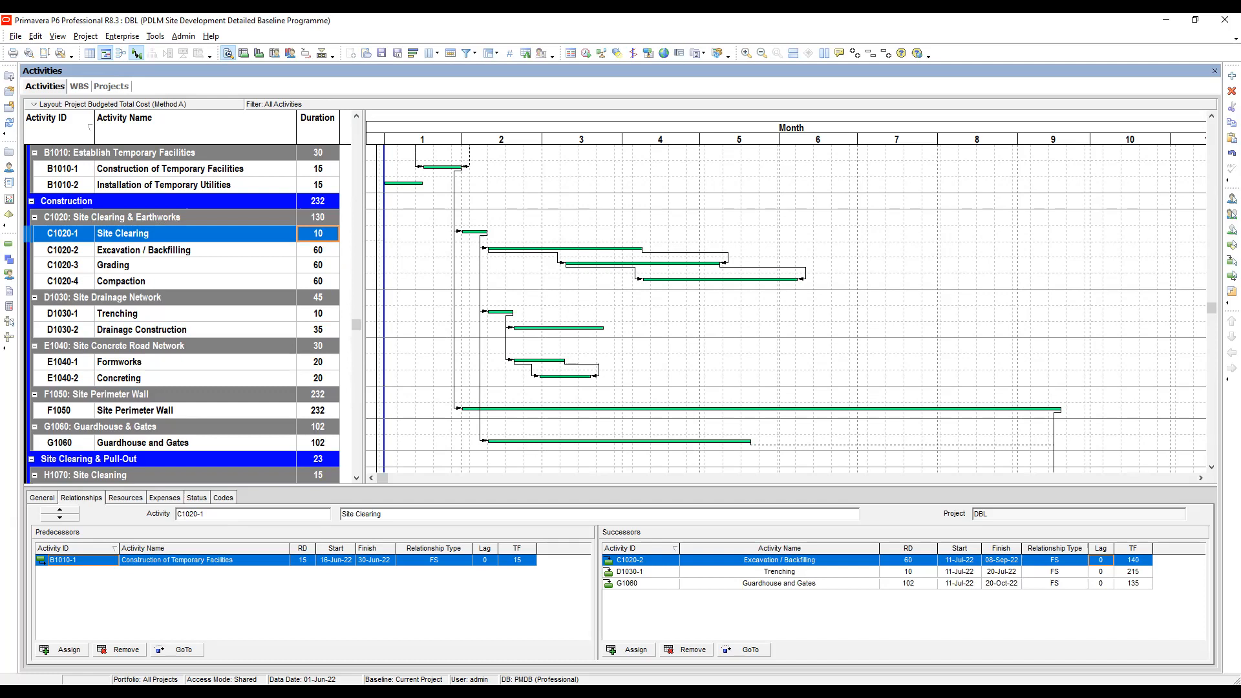
scroll(181, 313, up, 1)
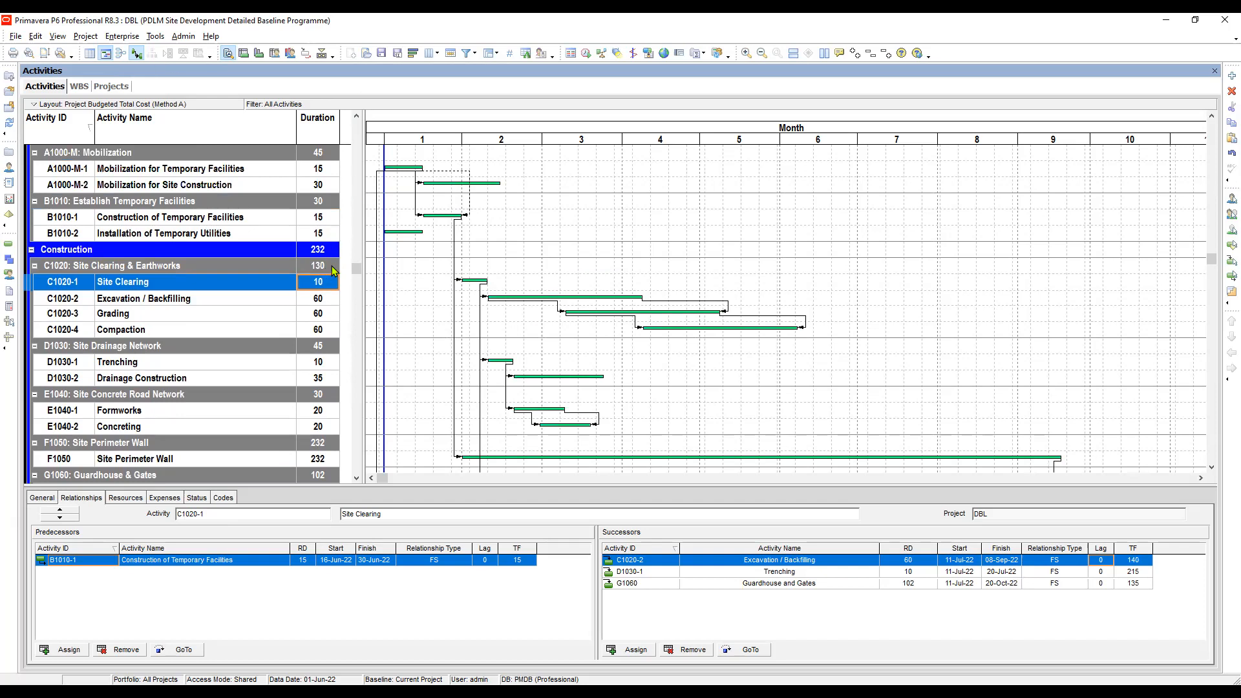
click(319, 221)
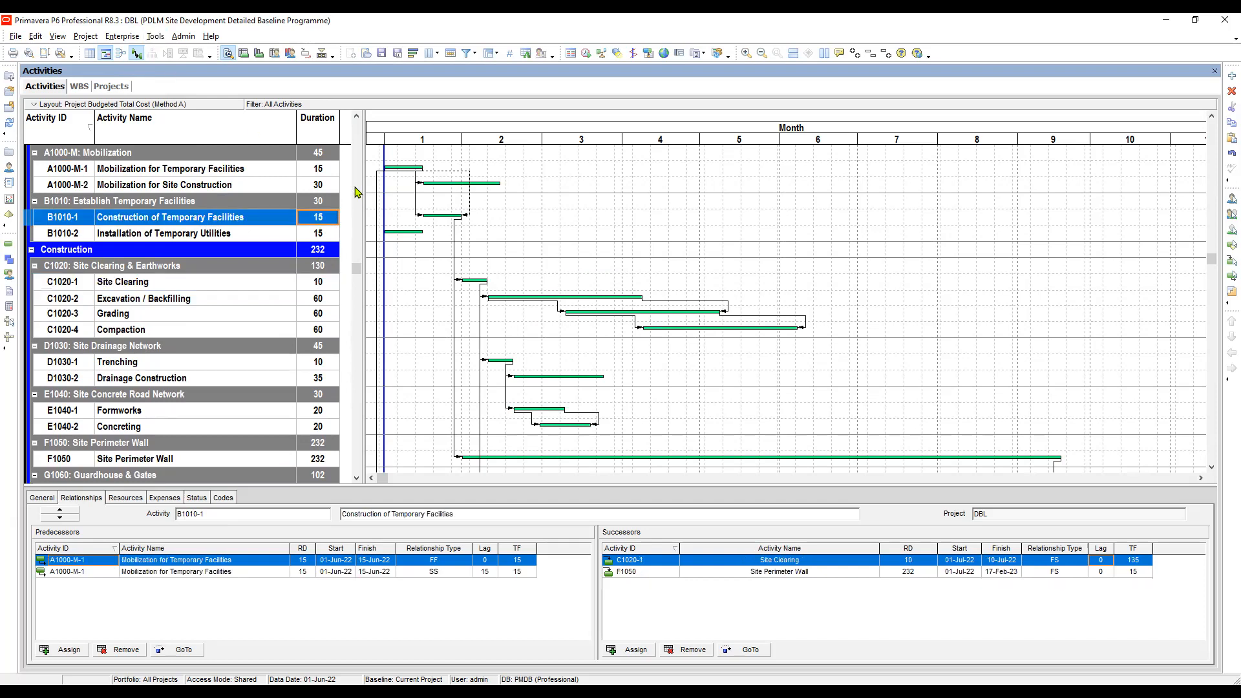
click(327, 170)
scroll(327, 172, up, 2)
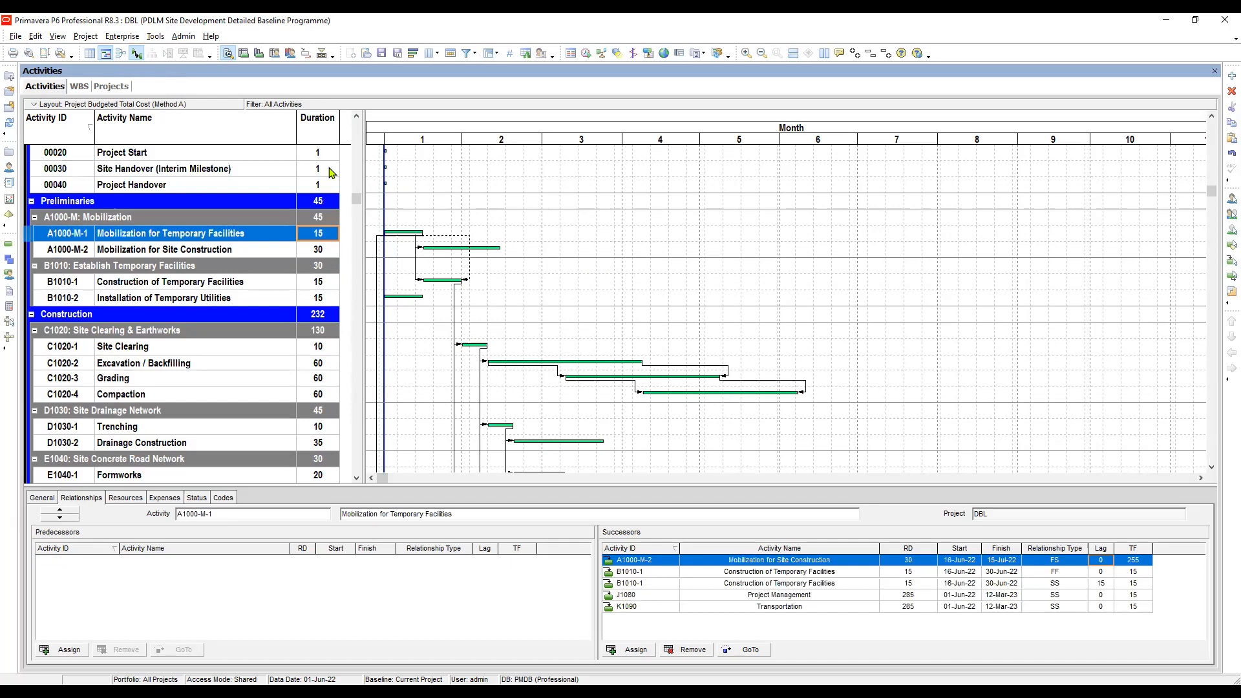
scroll(327, 170, down, 1)
scroll(329, 167, up, 1)
scroll(331, 170, down, 1)
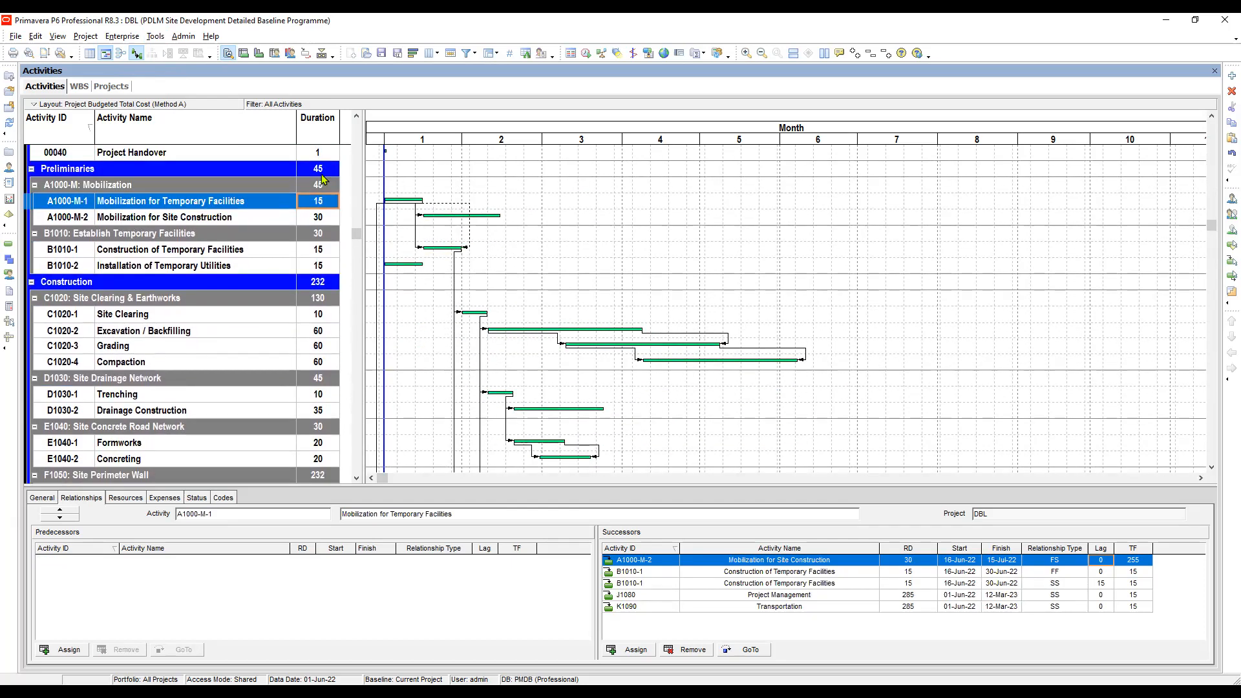
scroll(321, 176, down, 5)
scroll(322, 177, down, 1)
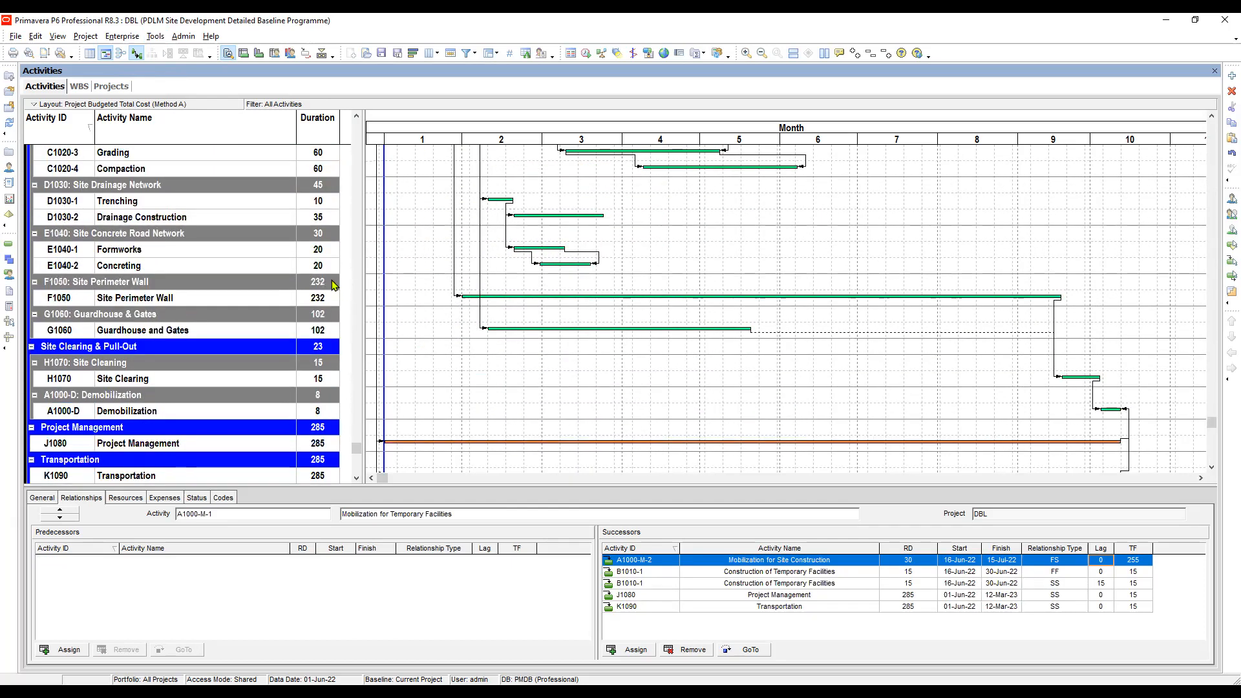
click(317, 253)
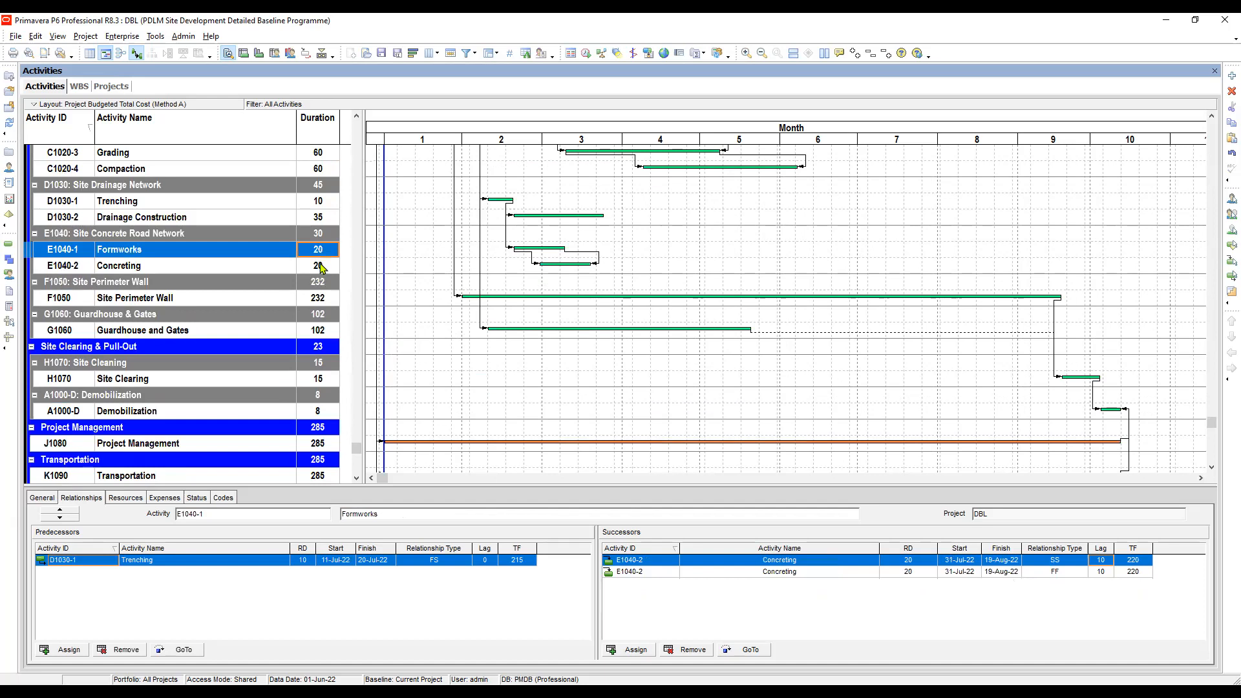
click(321, 266)
scroll(319, 258, down, 1)
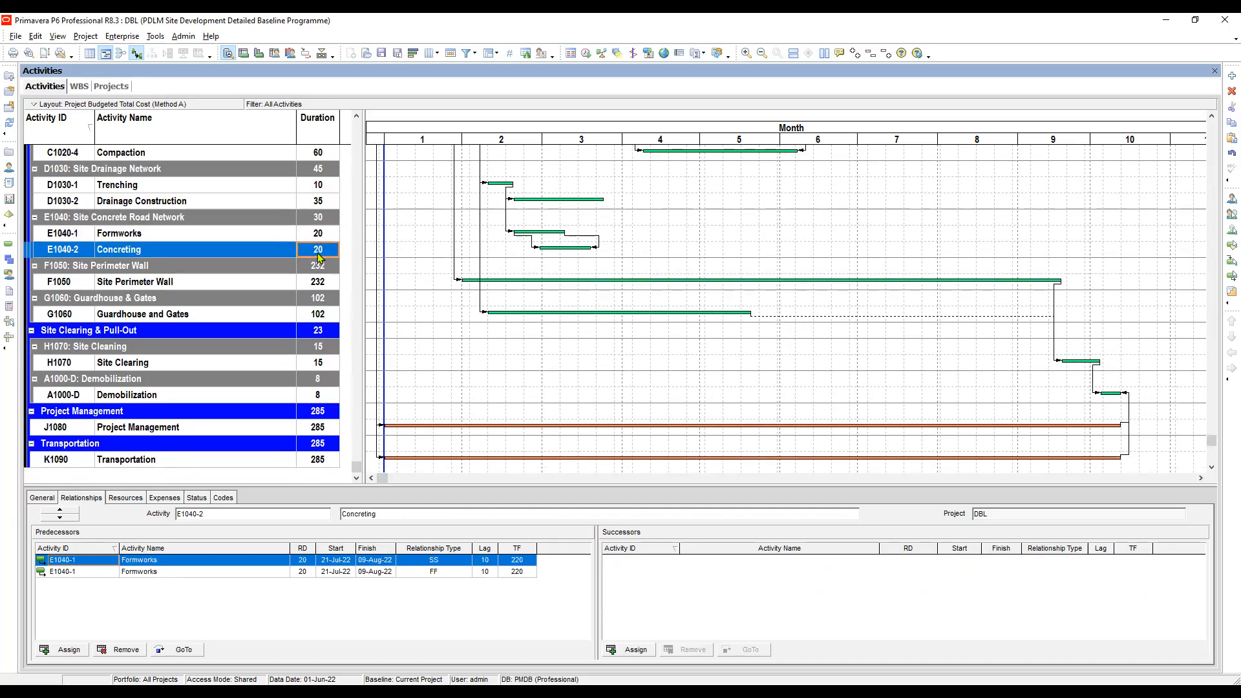
Change the Site Perimeter Wall activity's ID to F1050-1 and rename it Earthworks.
click(318, 282)
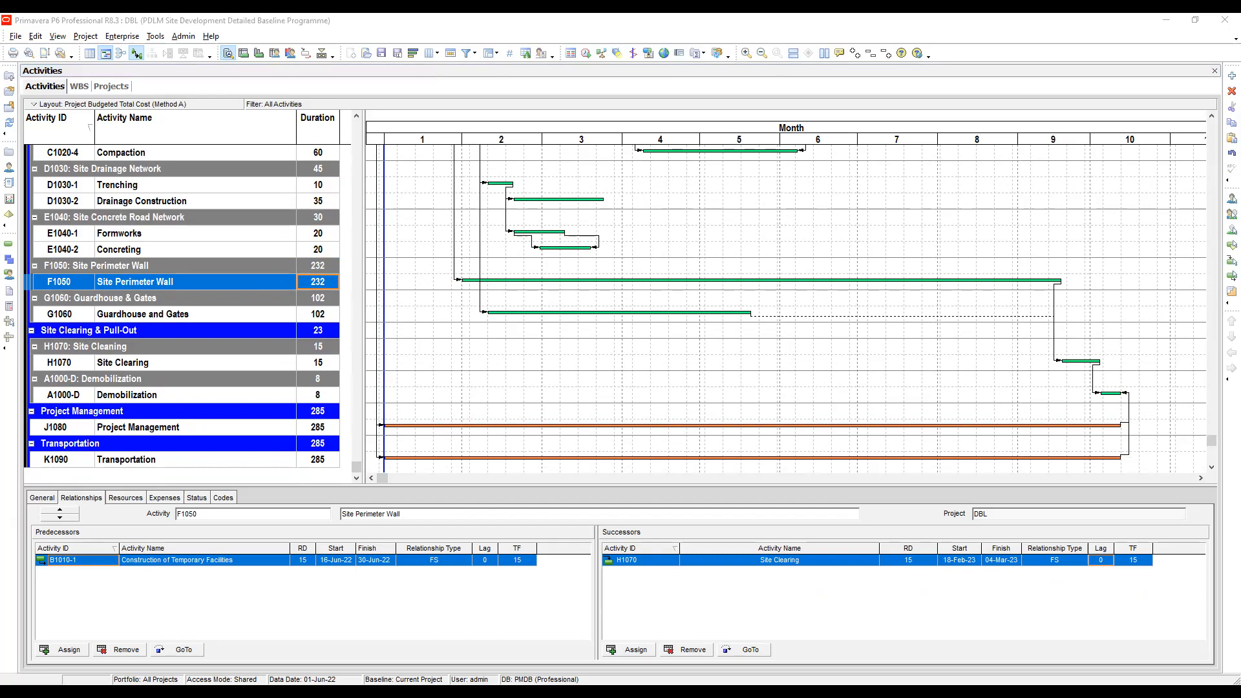
click(80, 281)
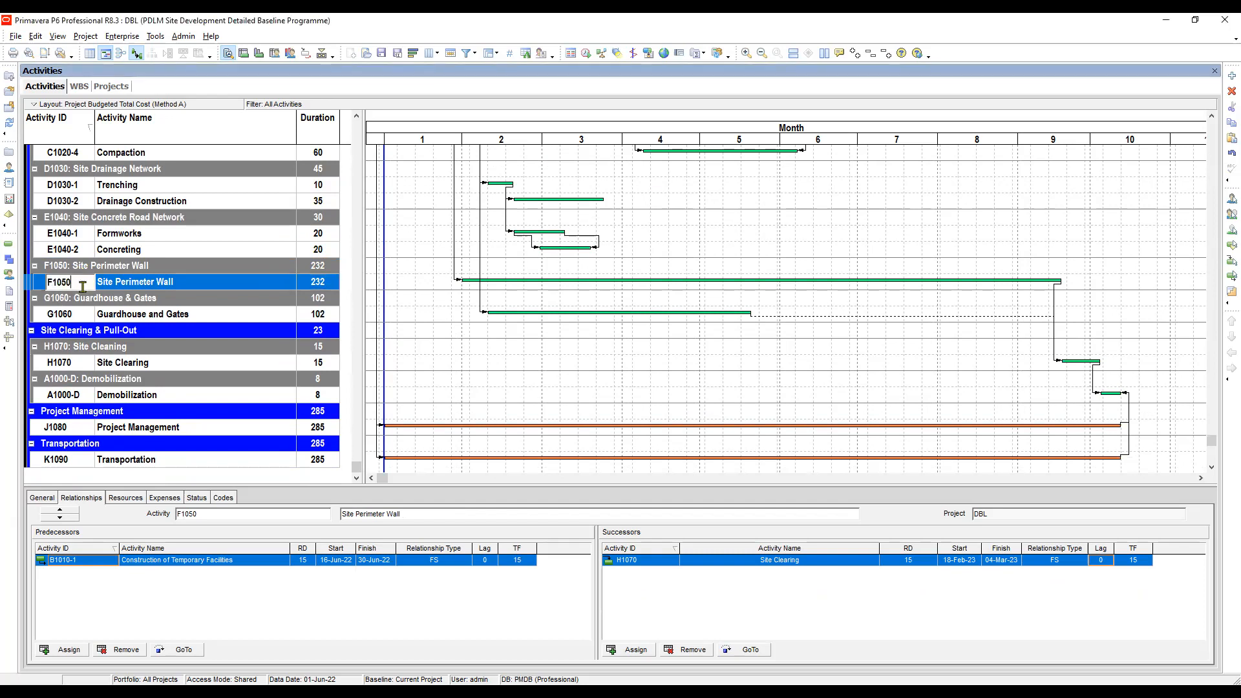
text(-1)
click(180, 285)
text(Earthwop)
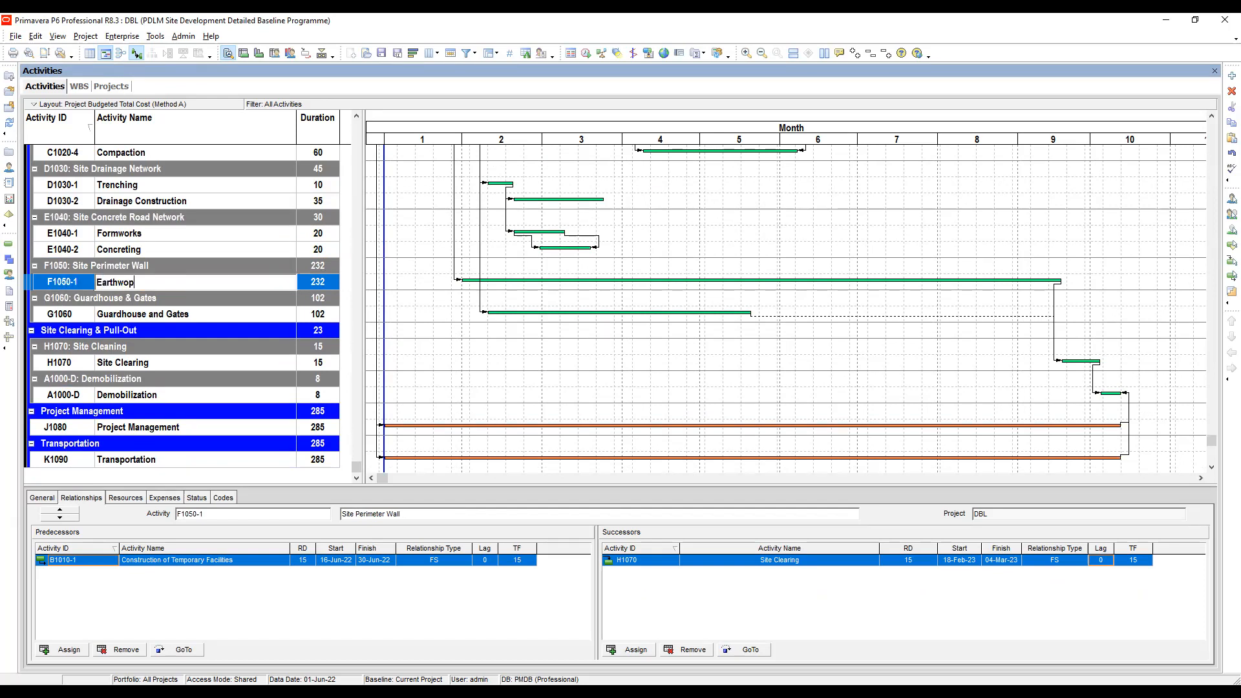
key(BackSpace)
text(rks)
Set the duration of the Earthworks activity F1050-1 to 30.
click(329, 283)
click(328, 283)
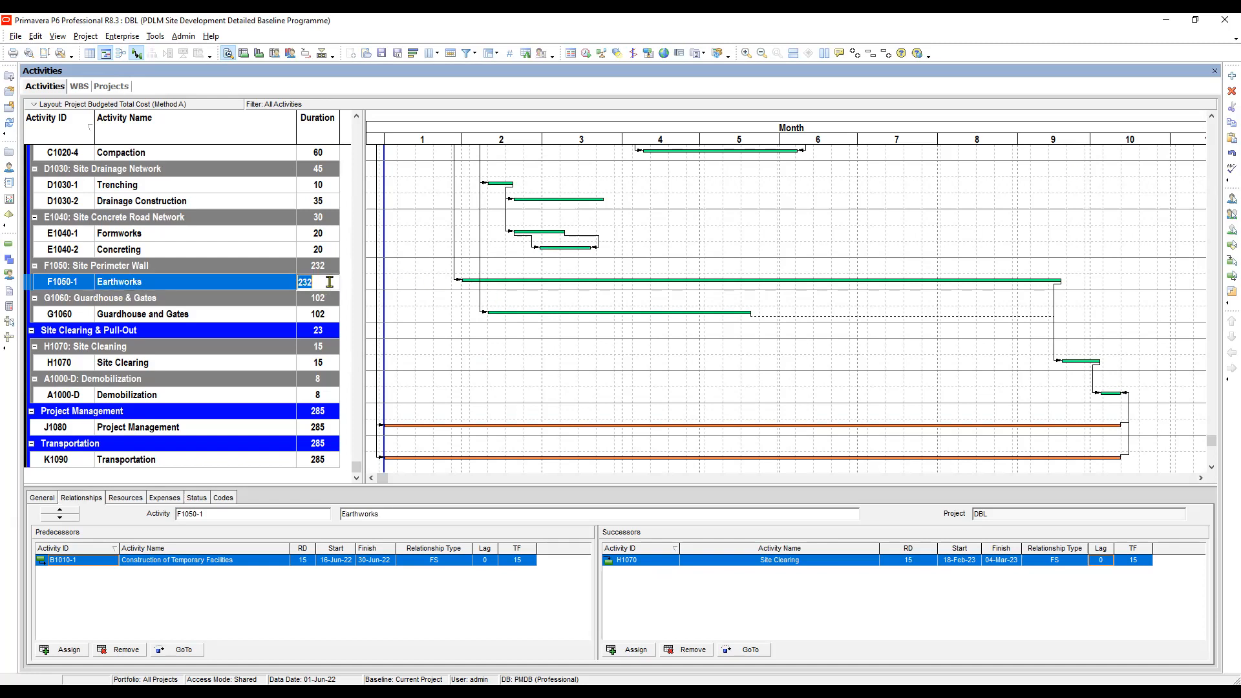
text(30)
key(Return)
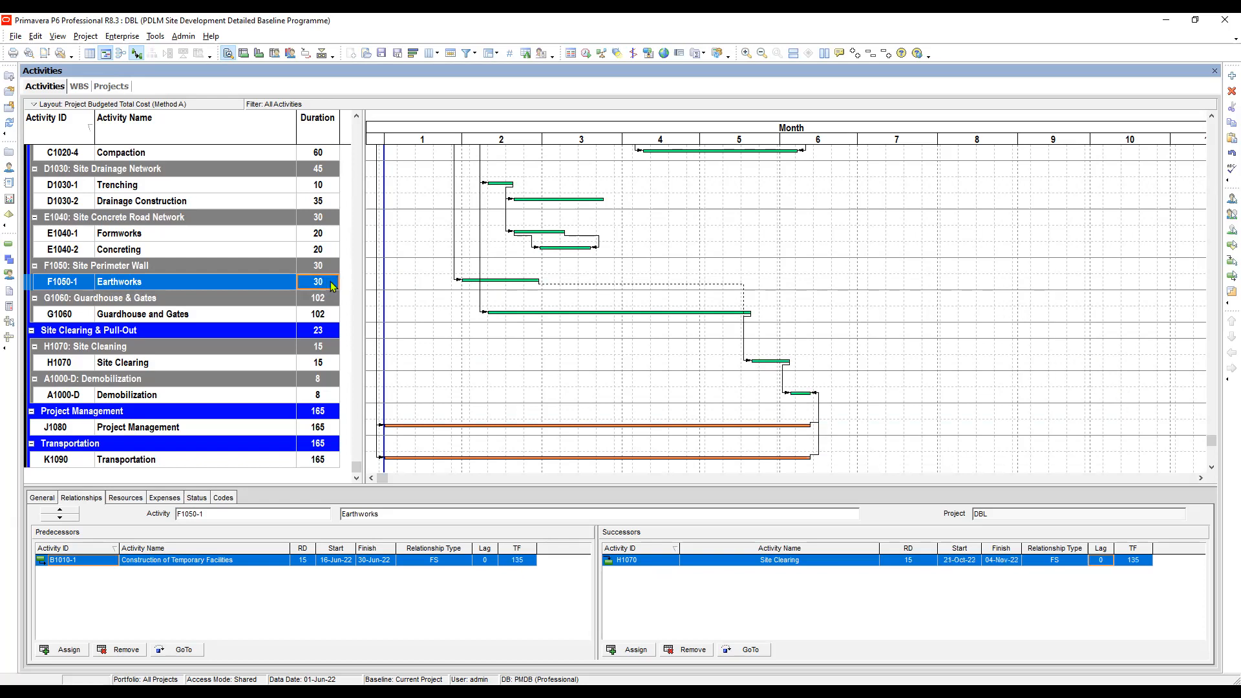
Duplicate the Earthworks activity within Site Perimeter Wall and give the copy the ID F1050-2.
click(153, 283)
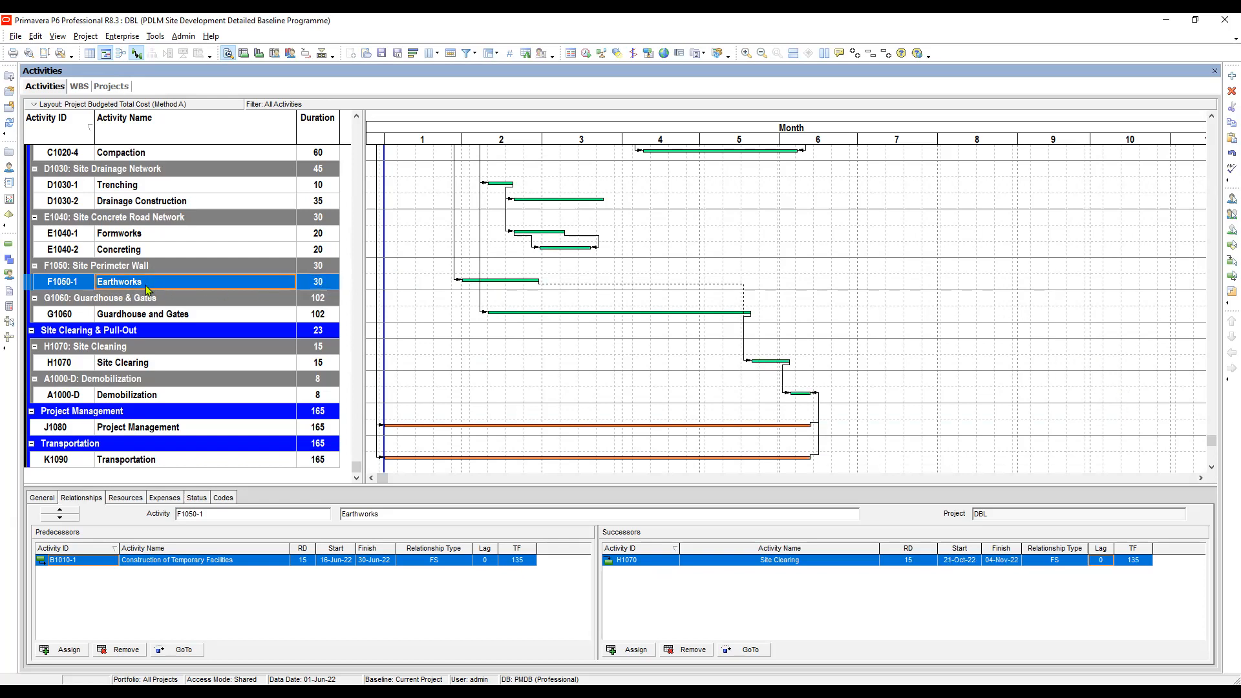
right_click(147, 289)
click(185, 327)
right_click(185, 286)
click(225, 339)
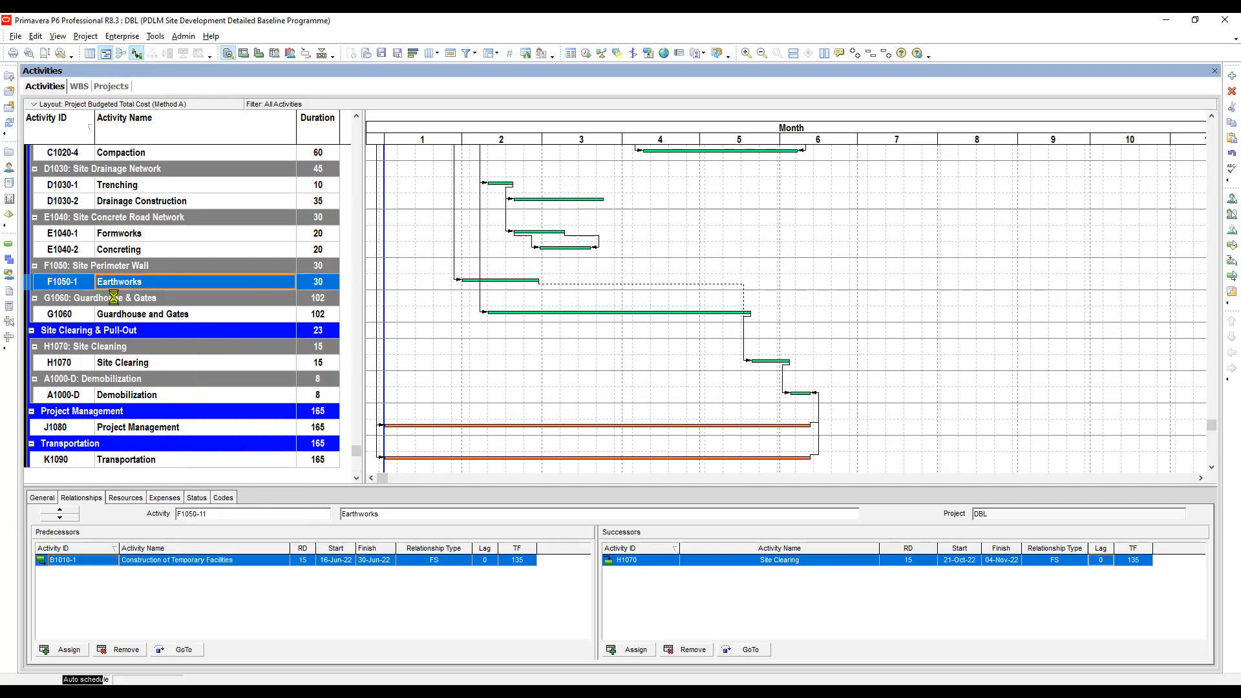
double_click(87, 300)
drag(74, 298, 101, 298)
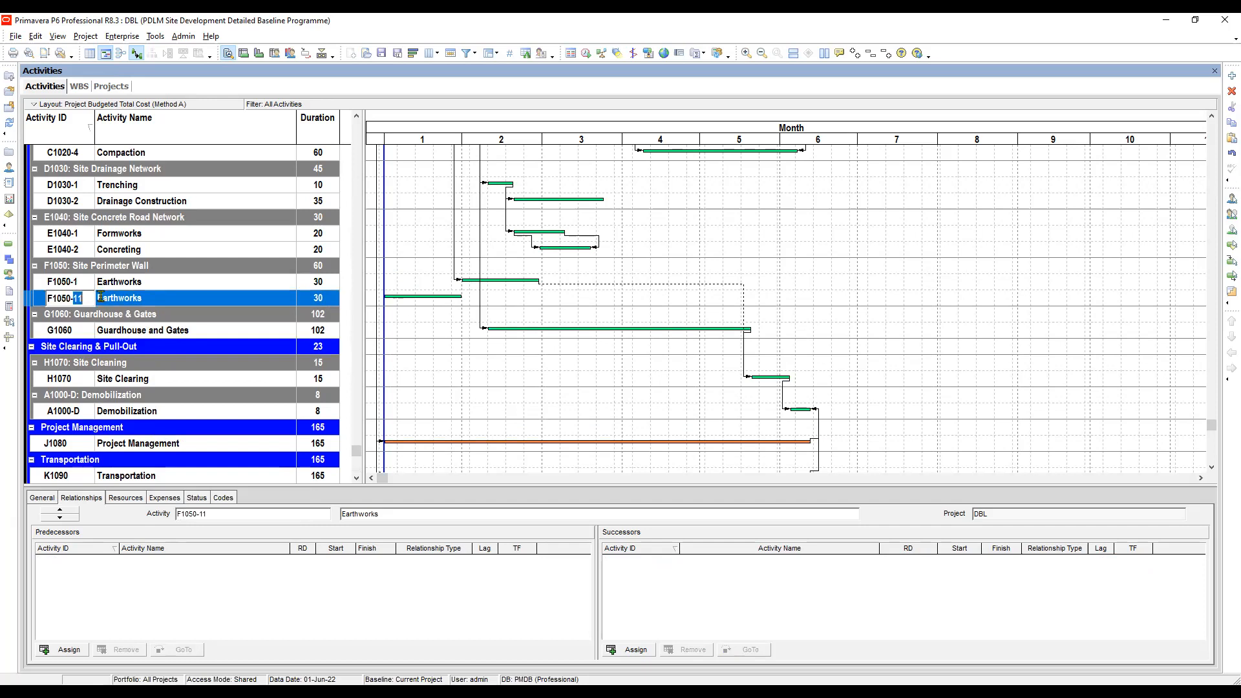
text(2)
key(Return)
Rename activity F1050-2 as Concrete Footing and set its duration to 60.
click(155, 299)
text(Concrete Footing)
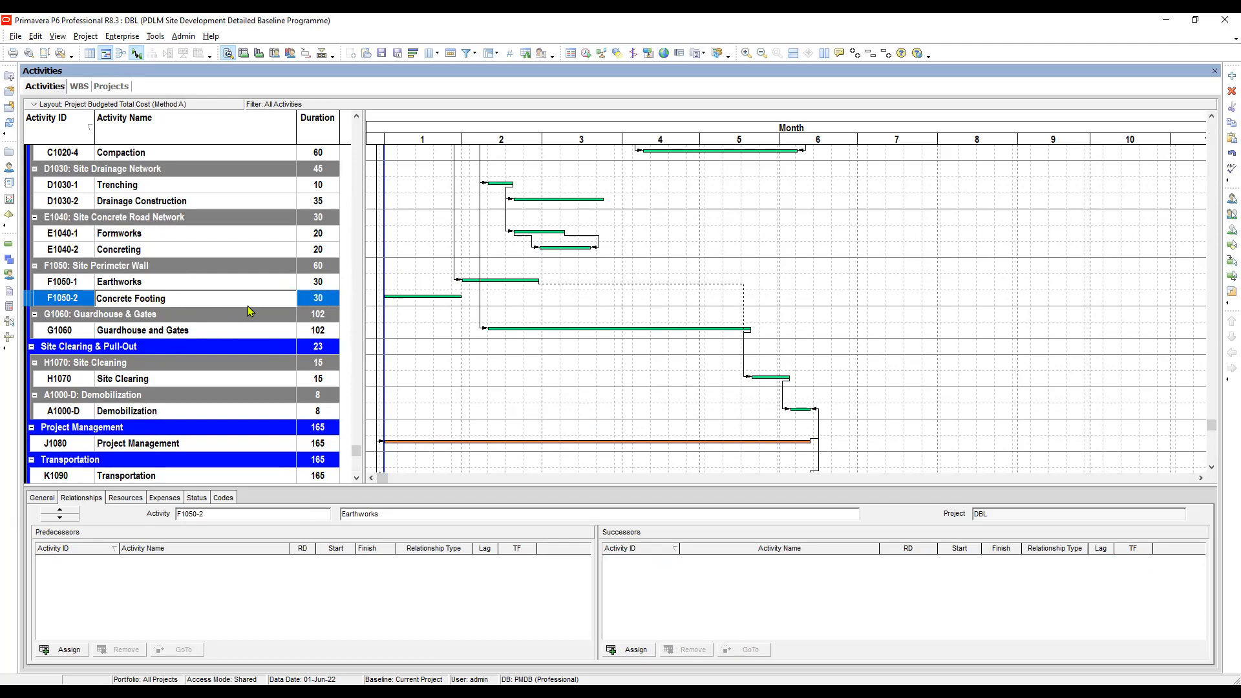
click(328, 304)
text(60)
key(Return)
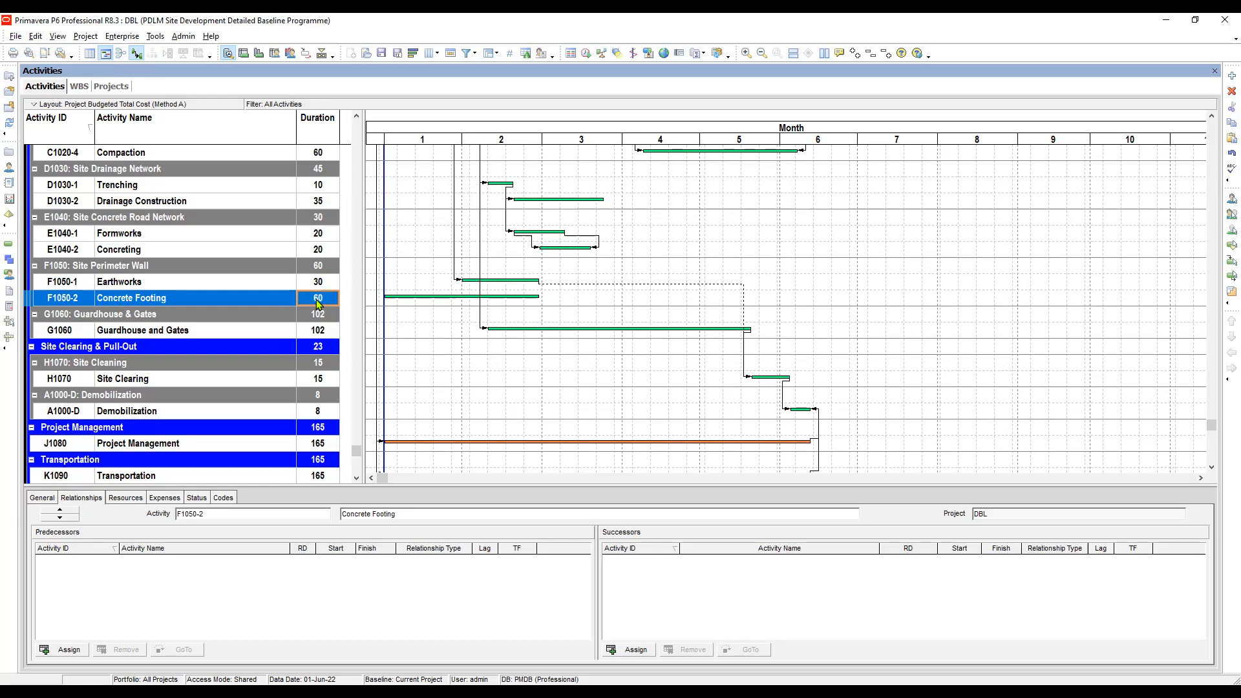
Duplicate the Concrete Footing activity within Site Perimeter Wall and give the copy the ID F1050-3.
click(160, 301)
right_click(161, 301)
click(196, 301)
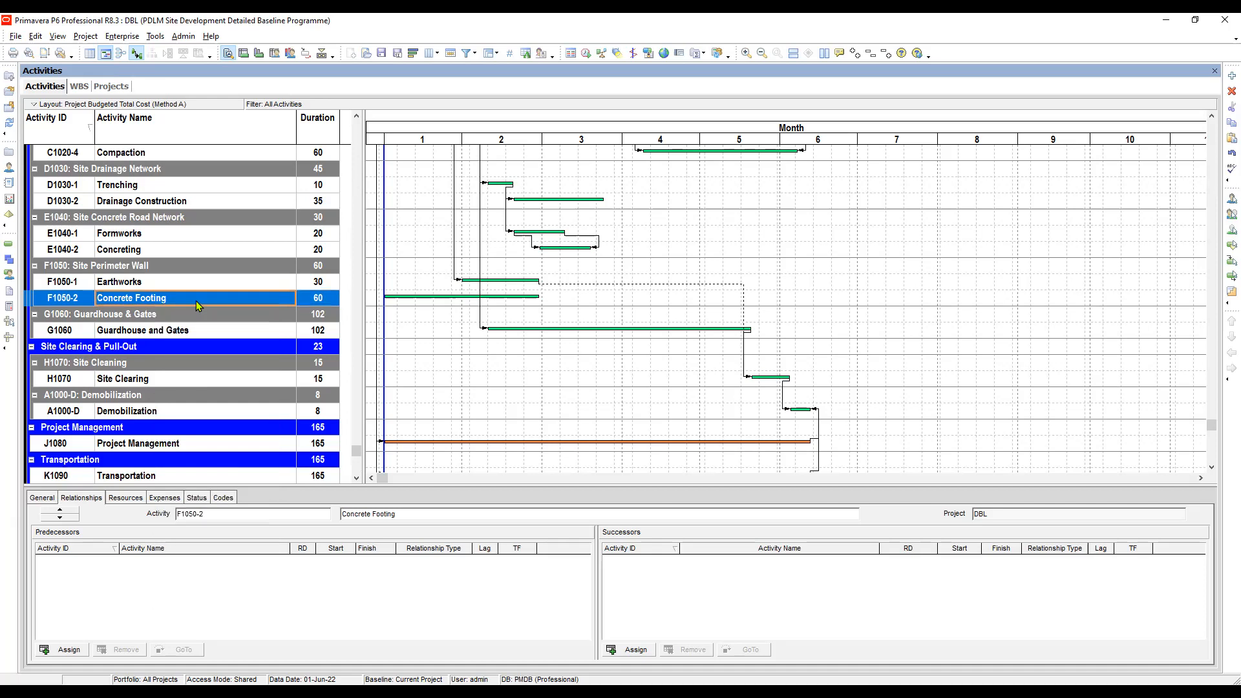
key(ctrl+v)
click(85, 300)
click(82, 299)
drag(74, 298, 96, 296)
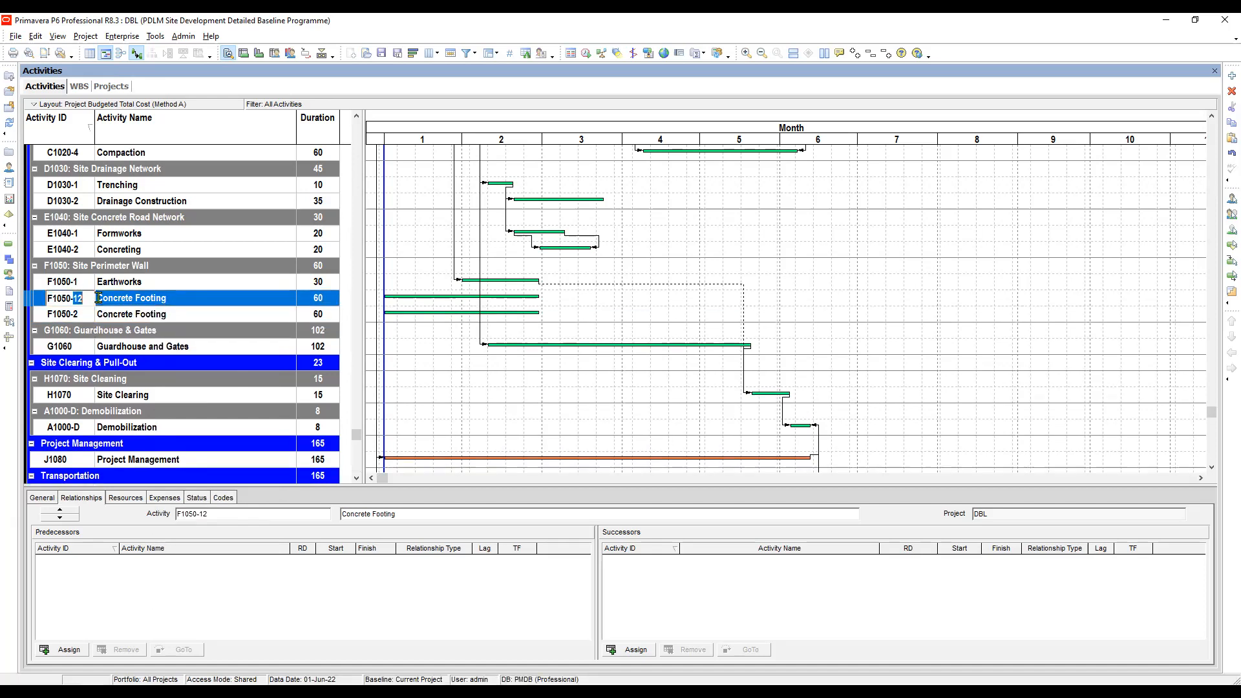
text(3)
key(Return)
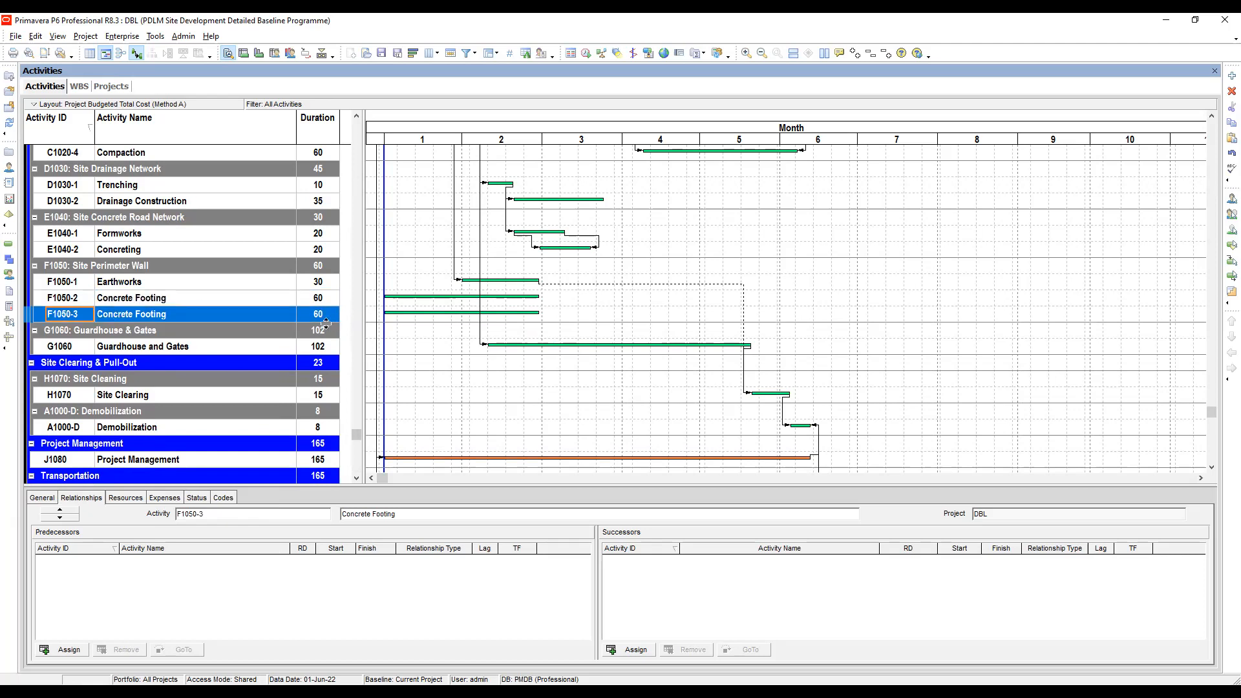
Rename activity F1050-3 within Site Perimeter Wall as Concrete Column.
double_click(171, 315)
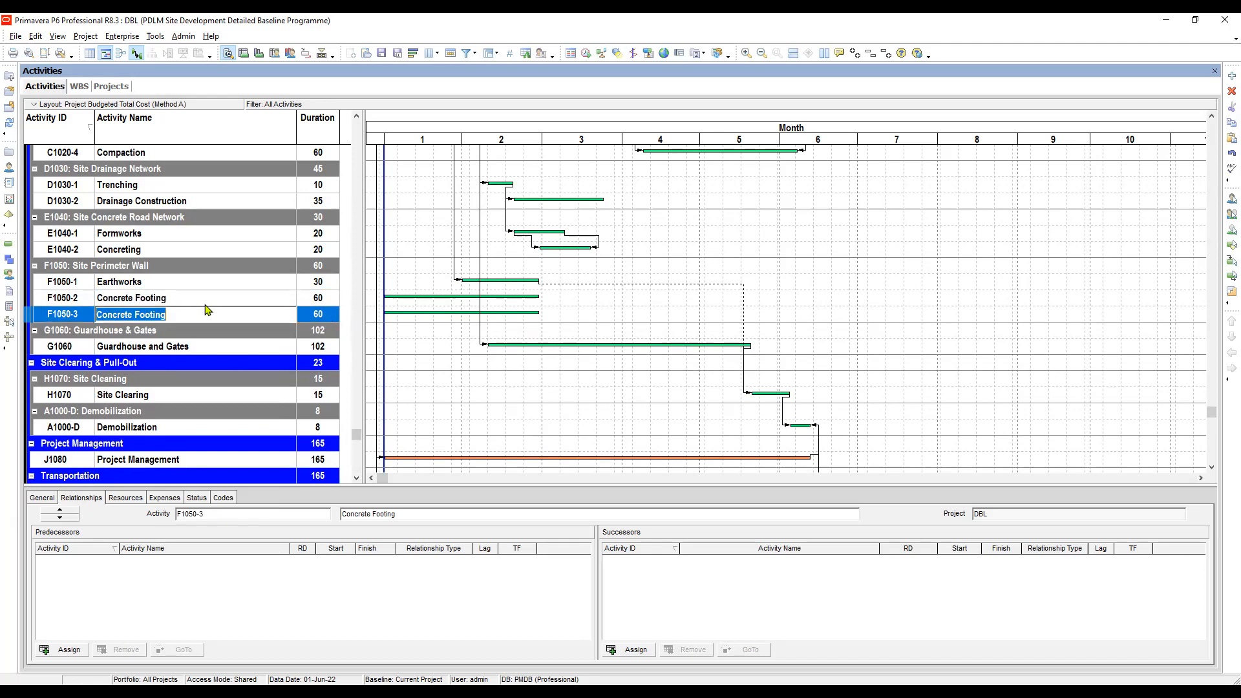
double_click(141, 316)
text(Column)
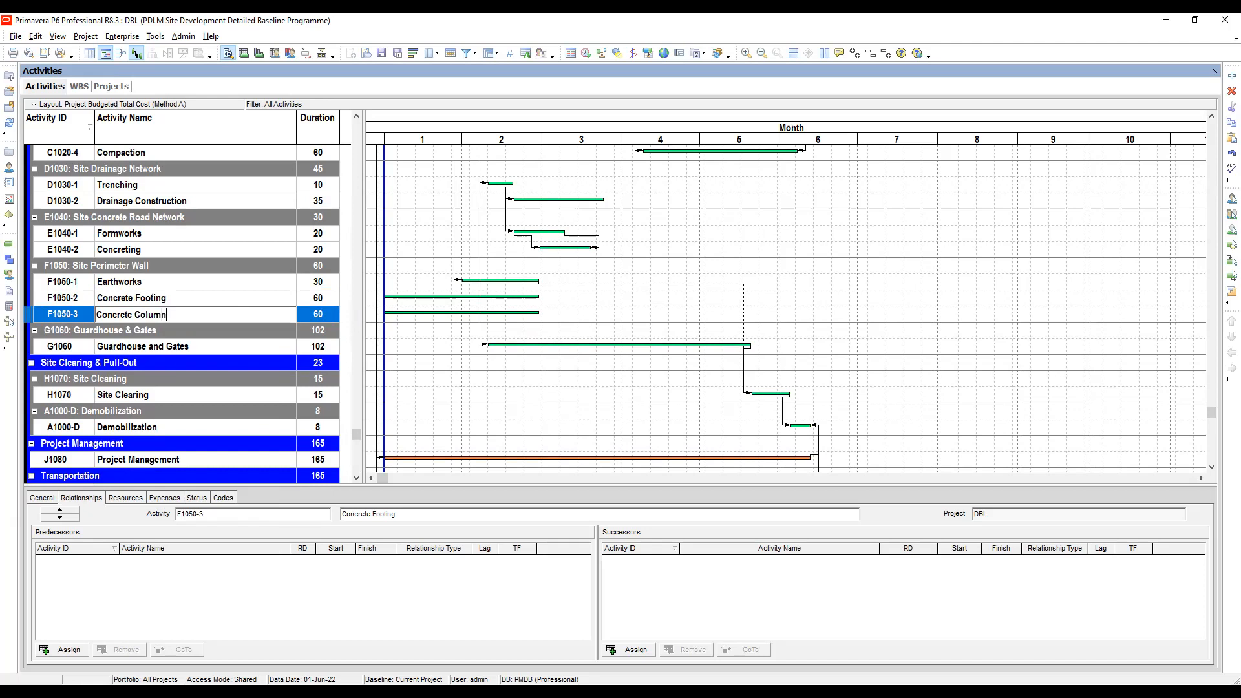
click(323, 315)
Duplicate the Concrete Column activity within Site Perimeter Wall and give the copy the ID F1050-4.
click(153, 316)
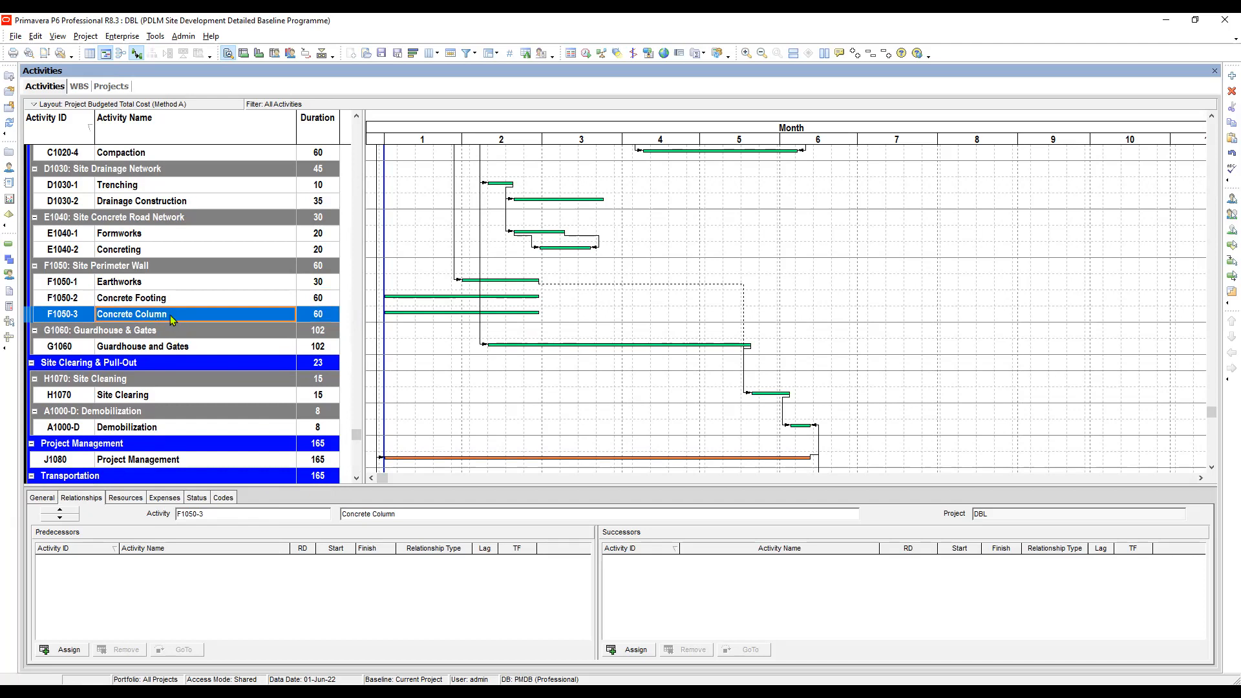
right_click(159, 311)
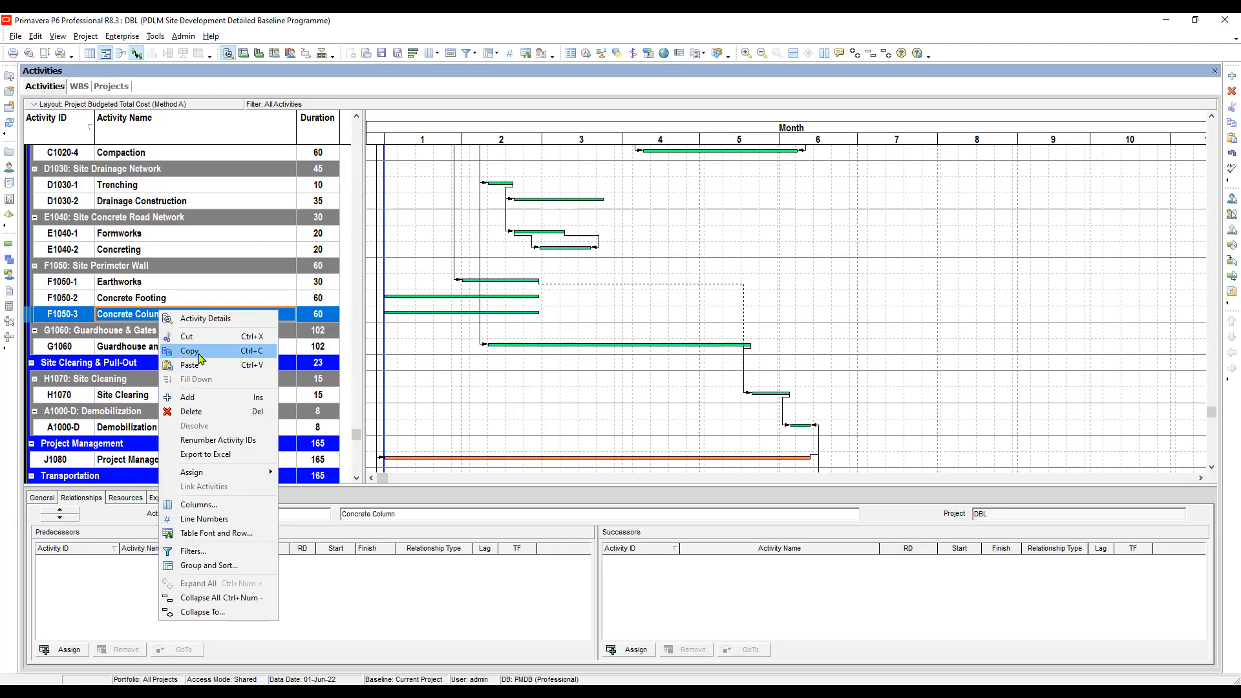
click(199, 354)
right_click(189, 316)
click(220, 369)
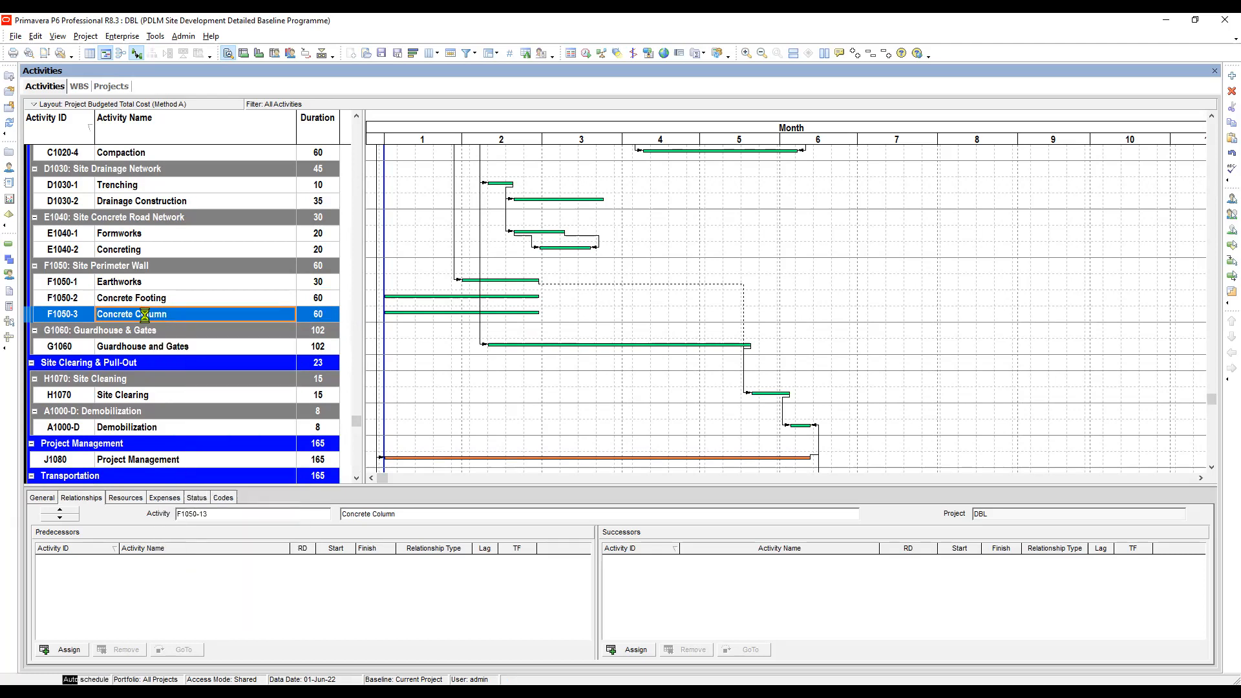
click(83, 298)
double_click(78, 298)
text(4)
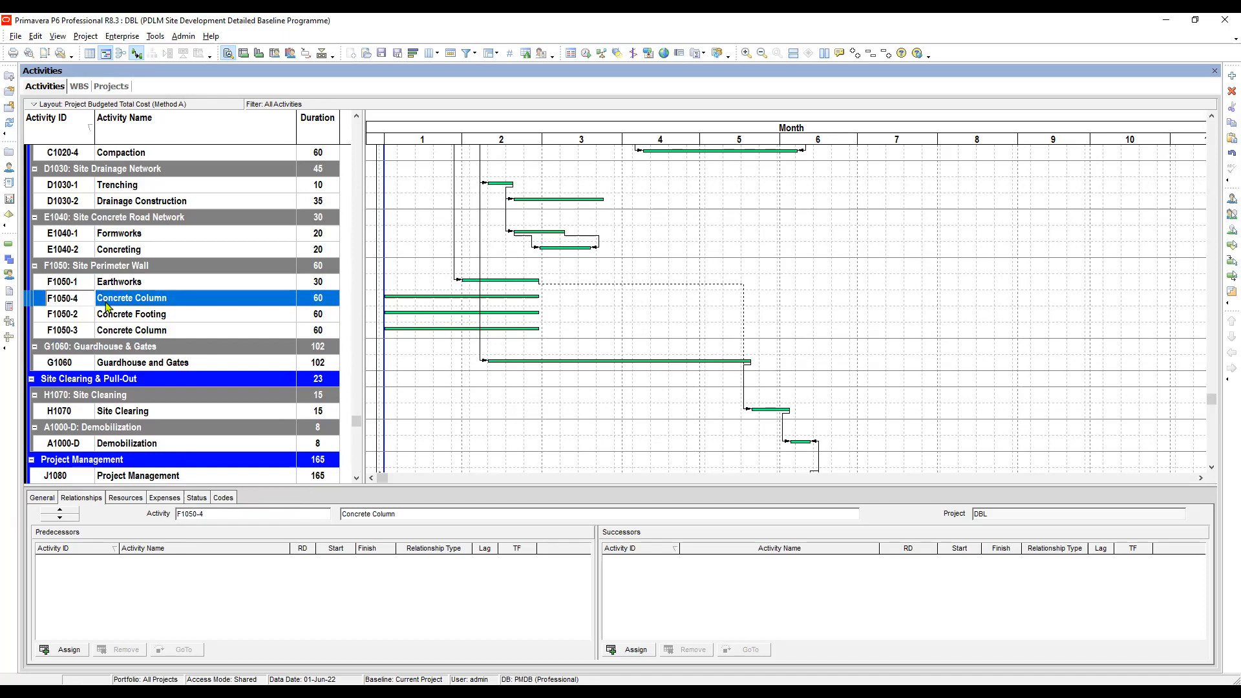
key(Return)
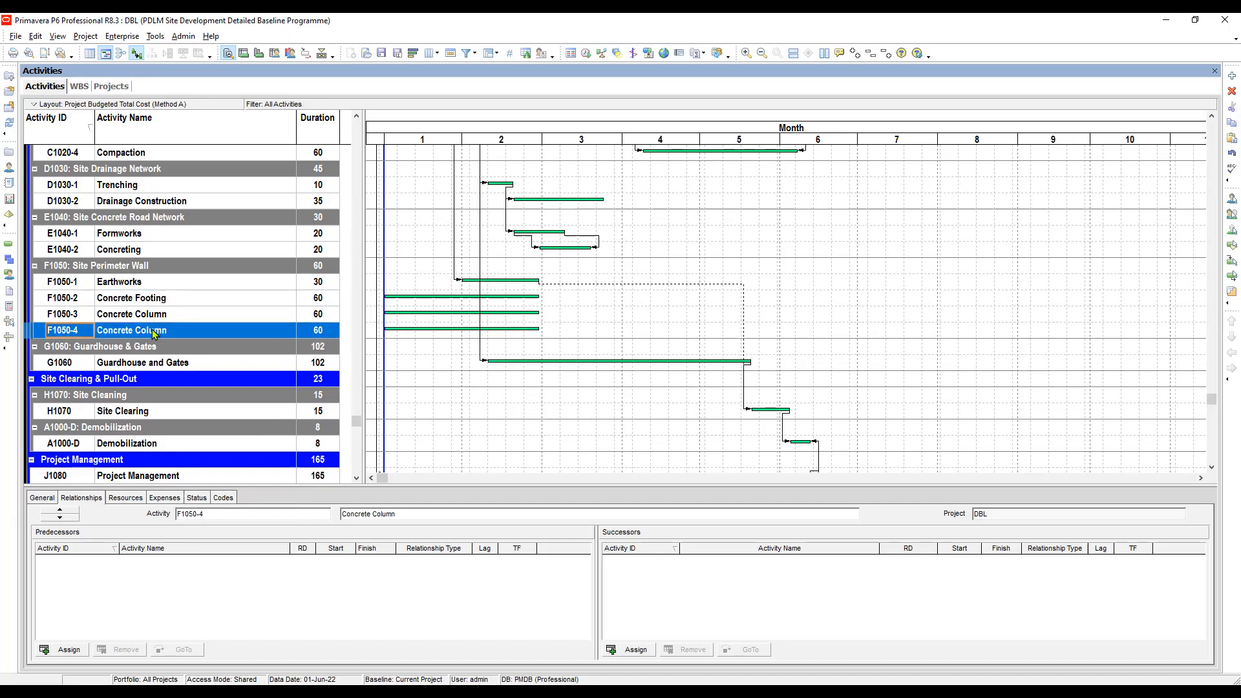
Rename activity F1050-4 as CHB Wall and set its duration to 82.
click(172, 332)
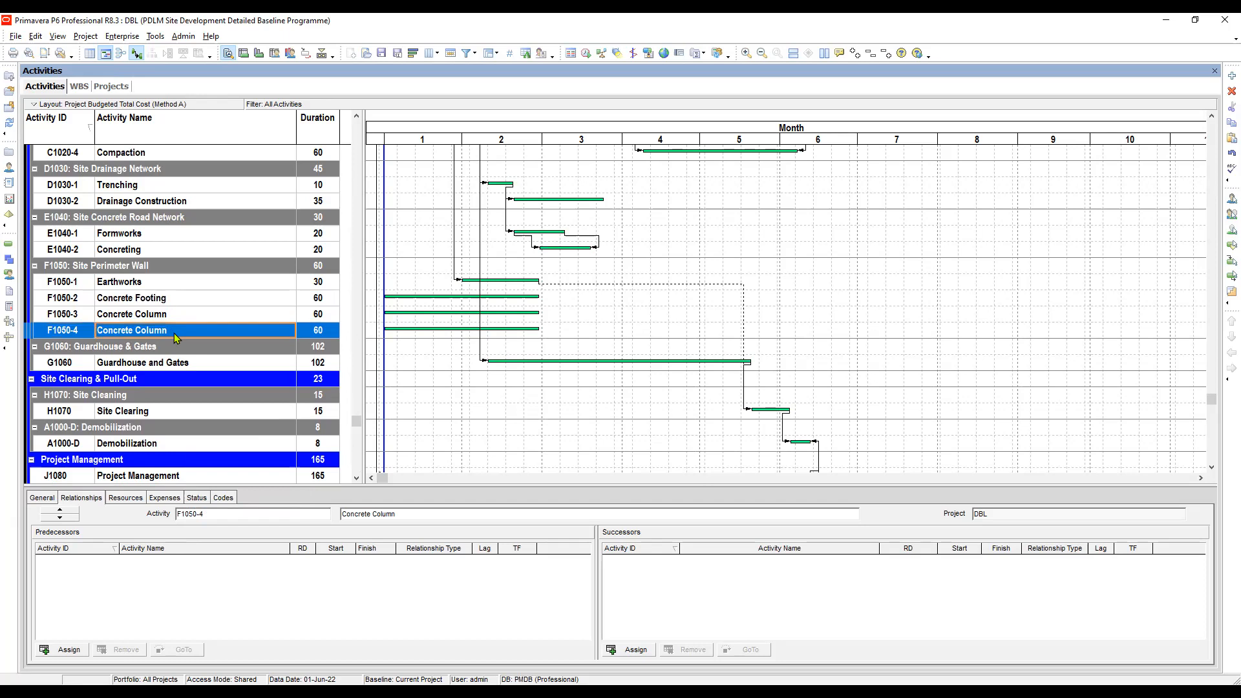
text(C)
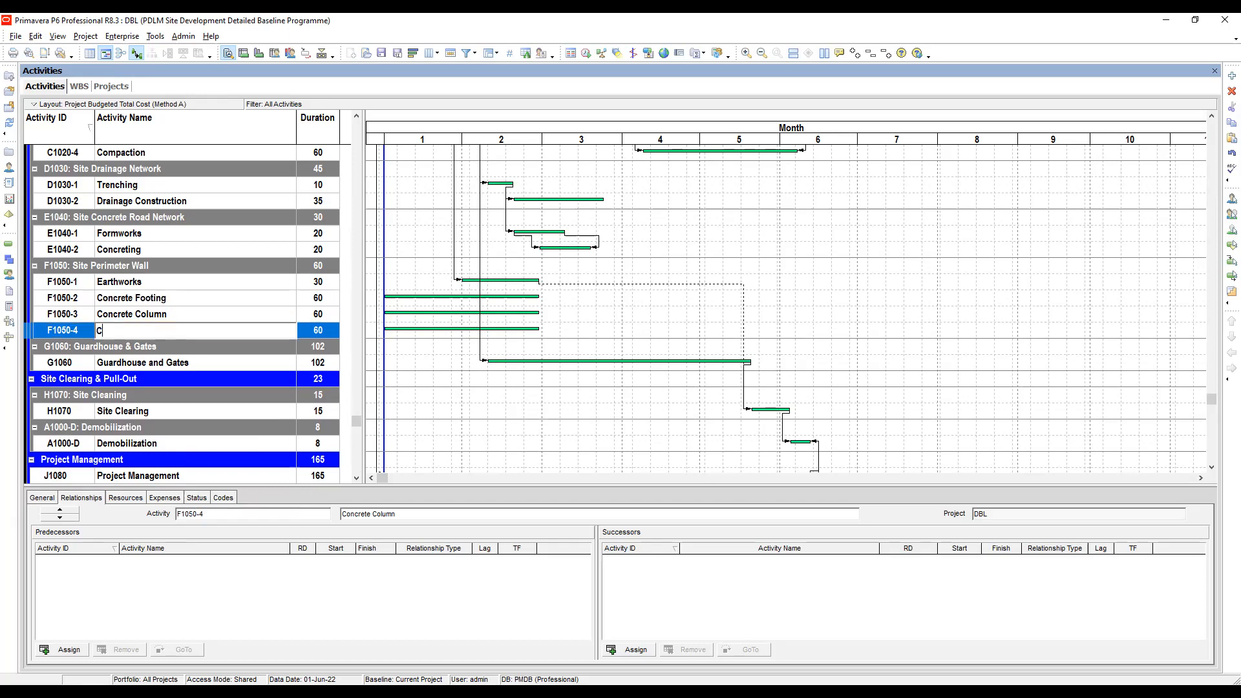
text(HB Wall)
click(321, 333)
click(321, 333)
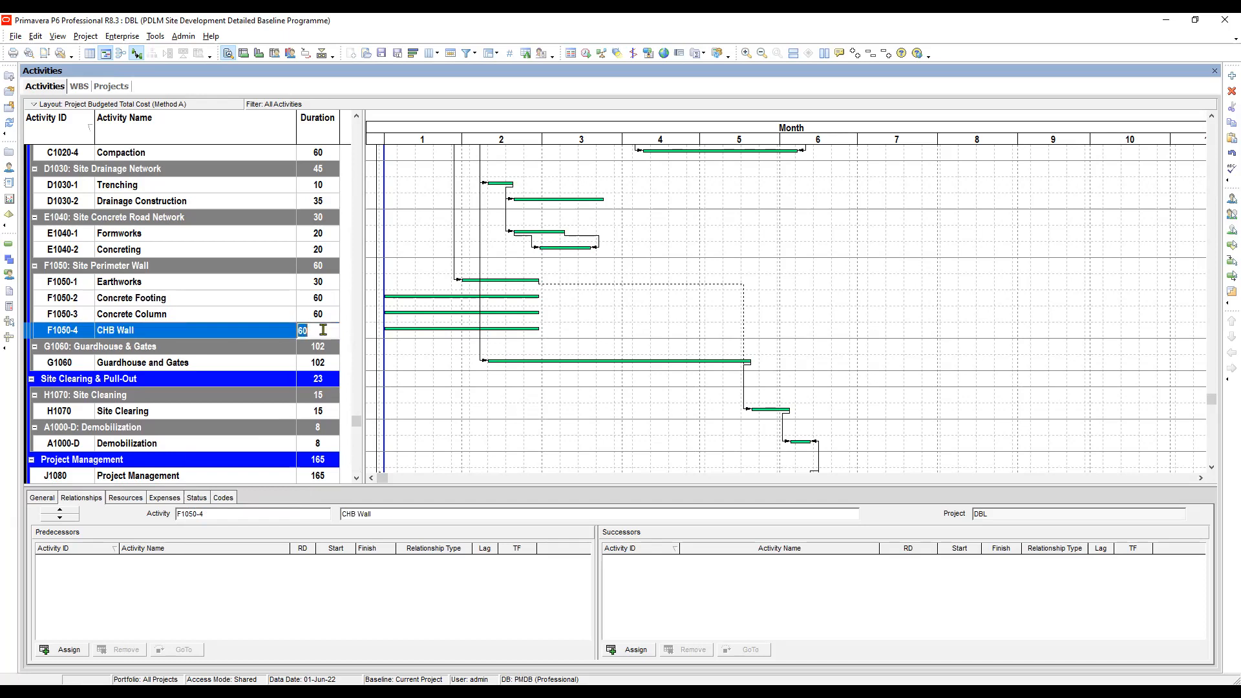
text(82)
key(Return)
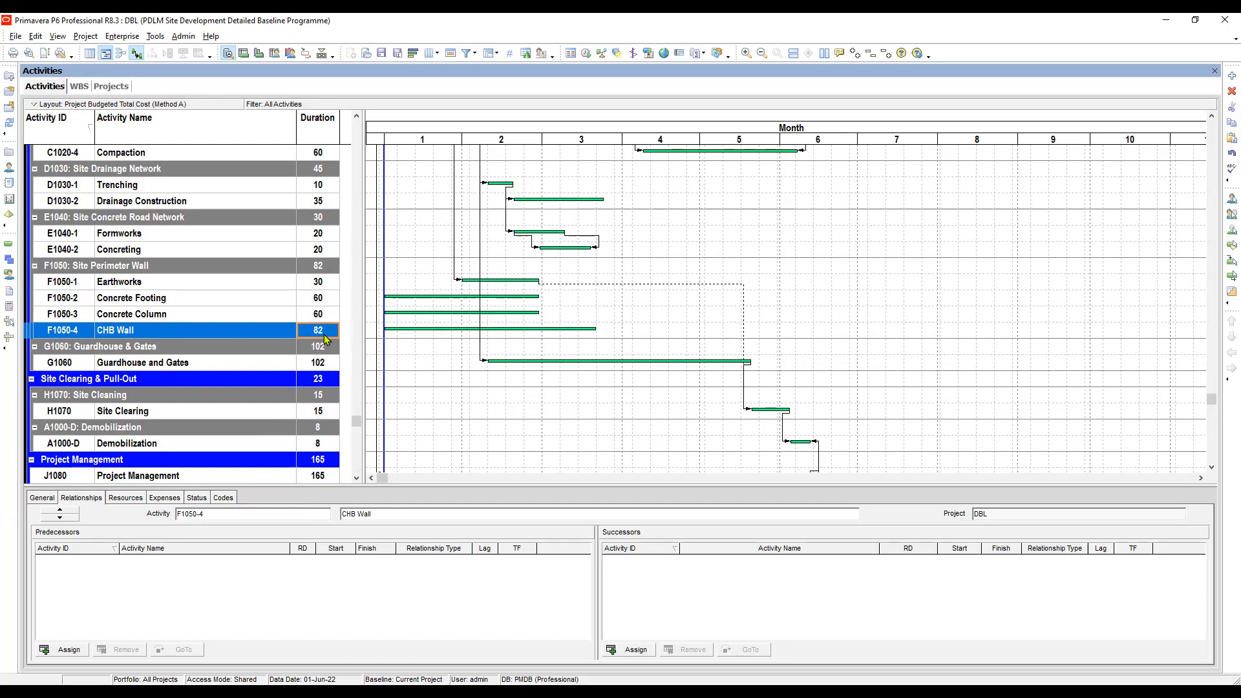
click(272, 283)
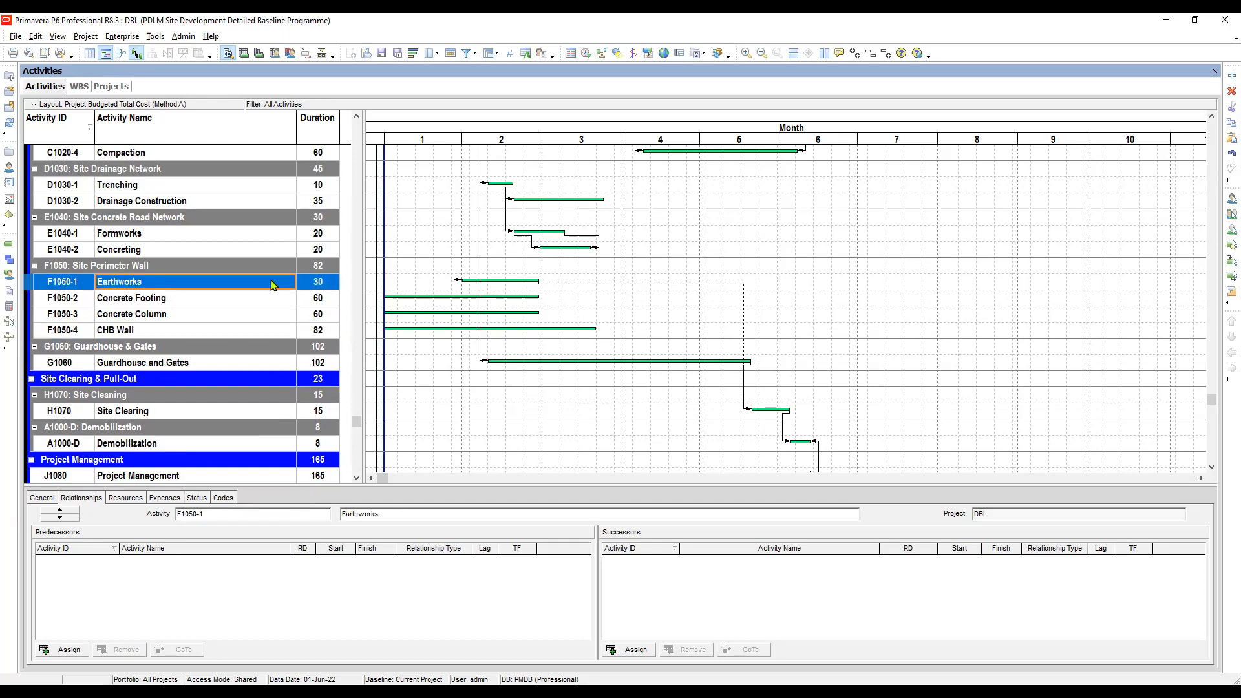
shift+click(245, 331)
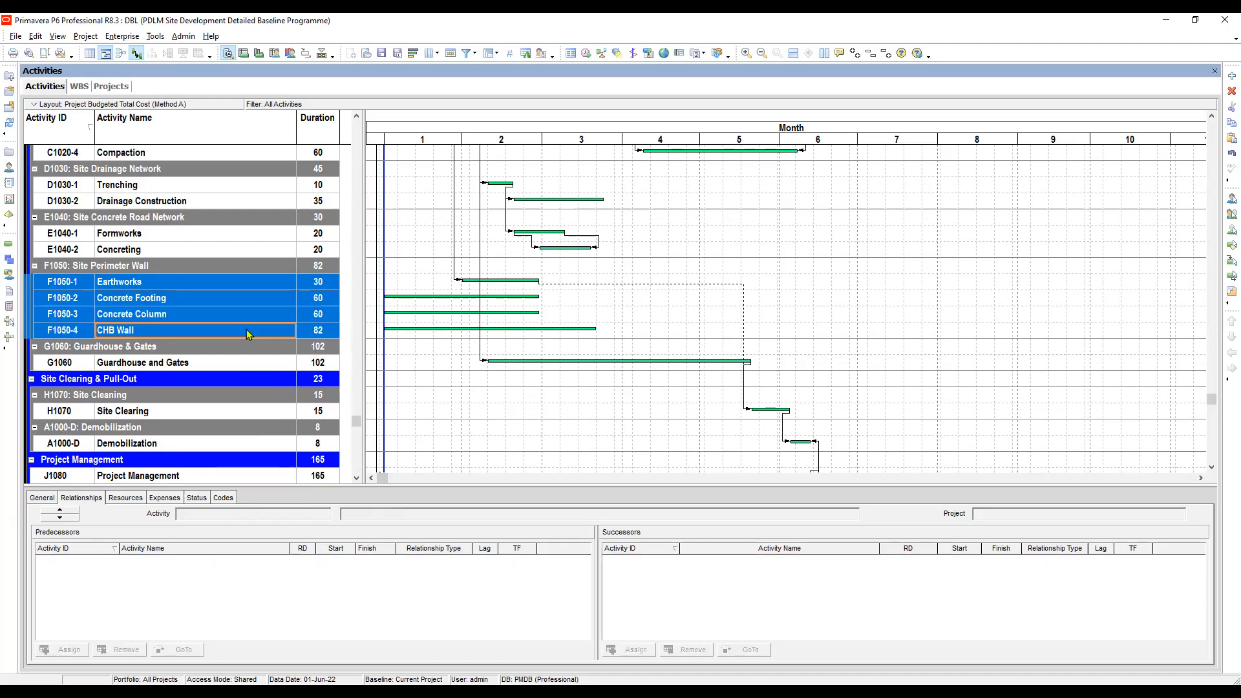
right_click(250, 330)
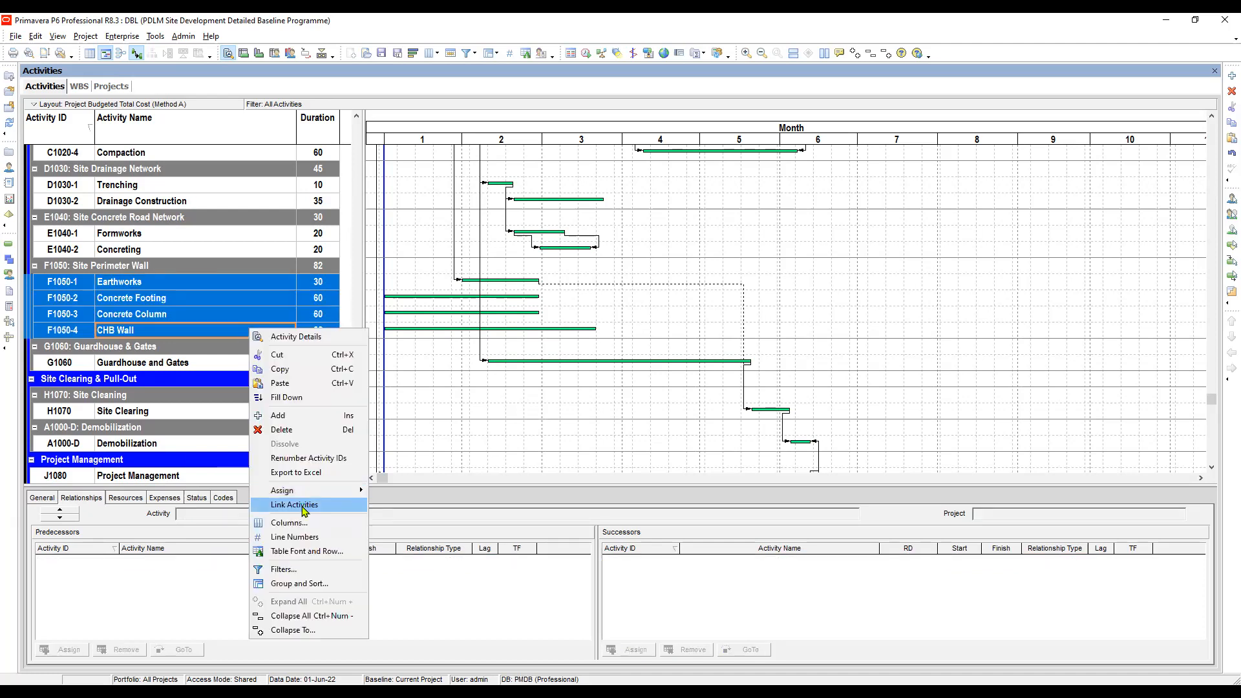
Link the four Site Perimeter Wall activities, from Earthworks F1050-1 to CHB Wall F1050-4, in sequence.
click(247, 284)
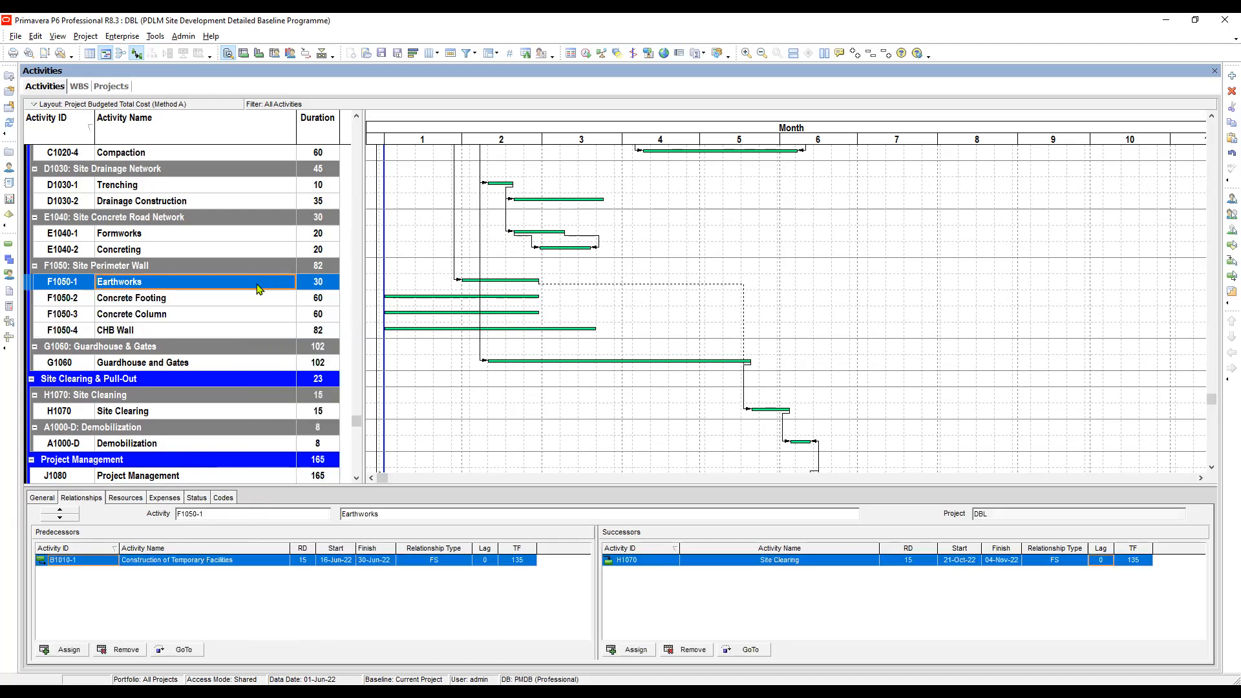
shift+click(256, 331)
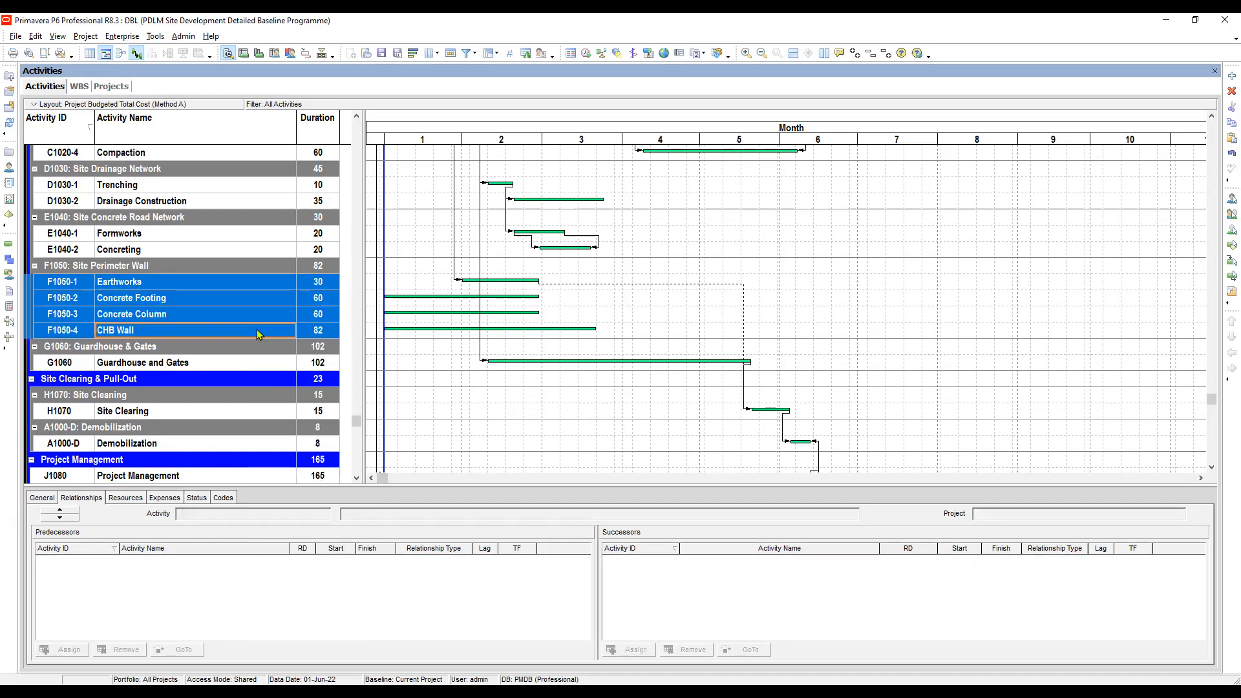
right_click(257, 331)
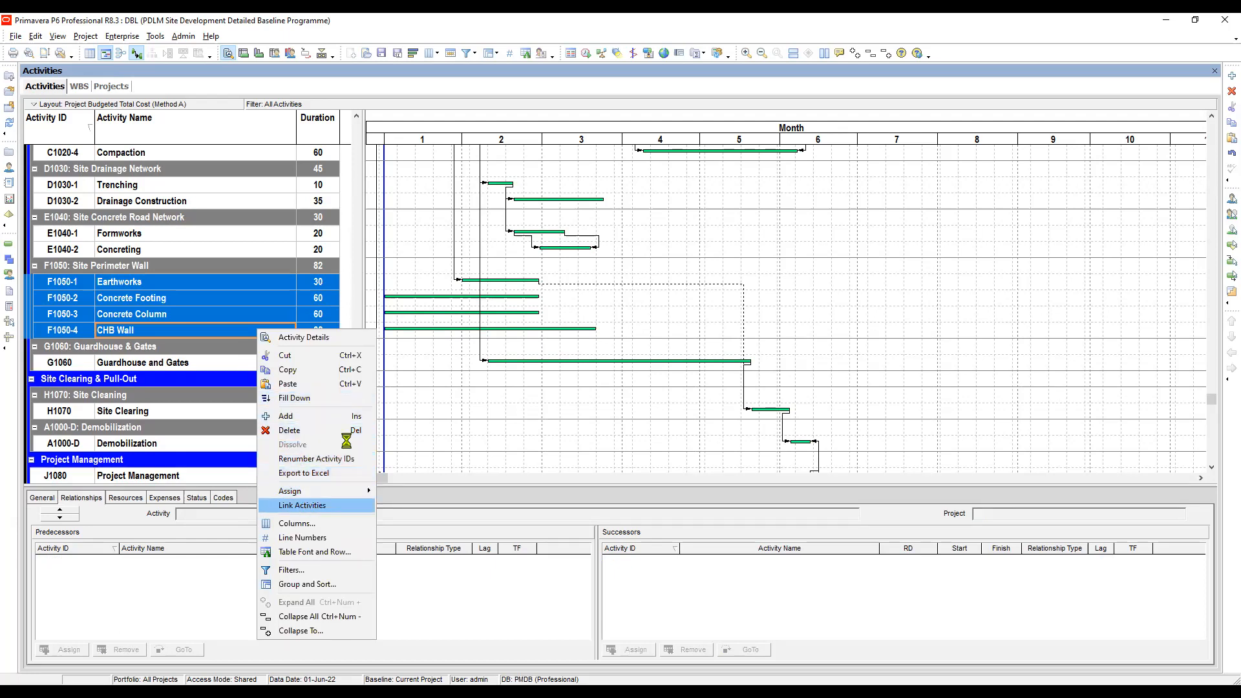
click(306, 506)
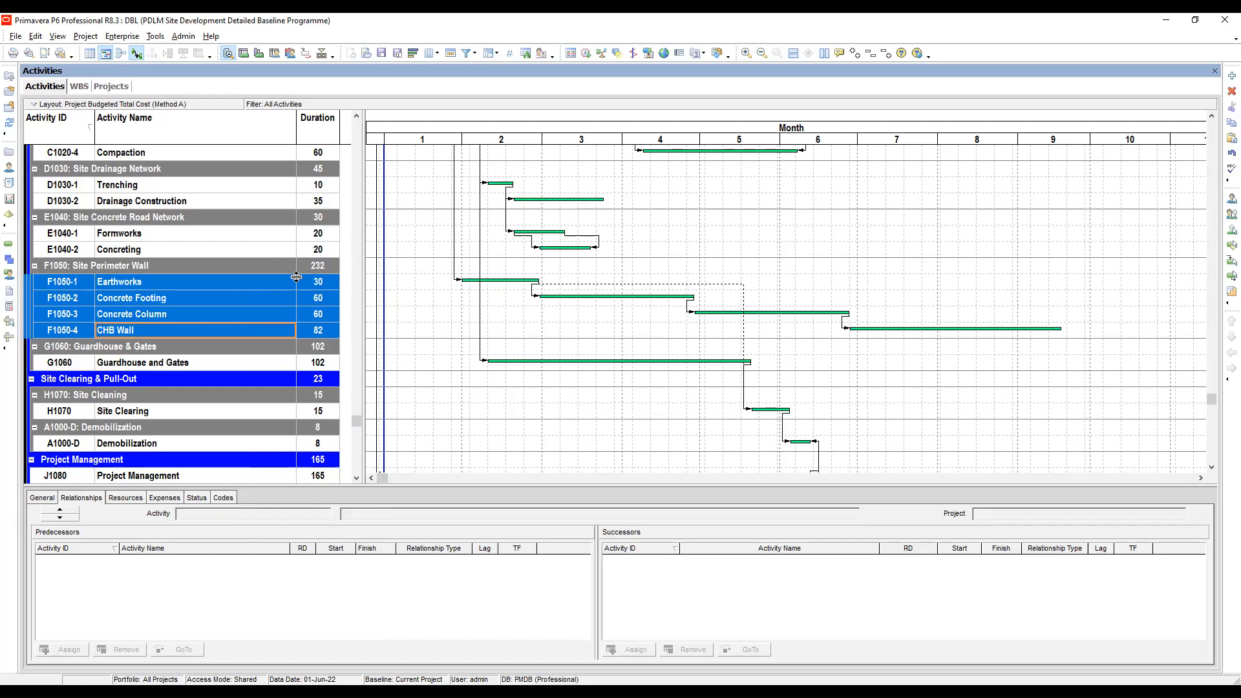
Review the durations and the predecessor and successor relationships of the Site Perimeter Wall activities.
click(317, 283)
click(319, 303)
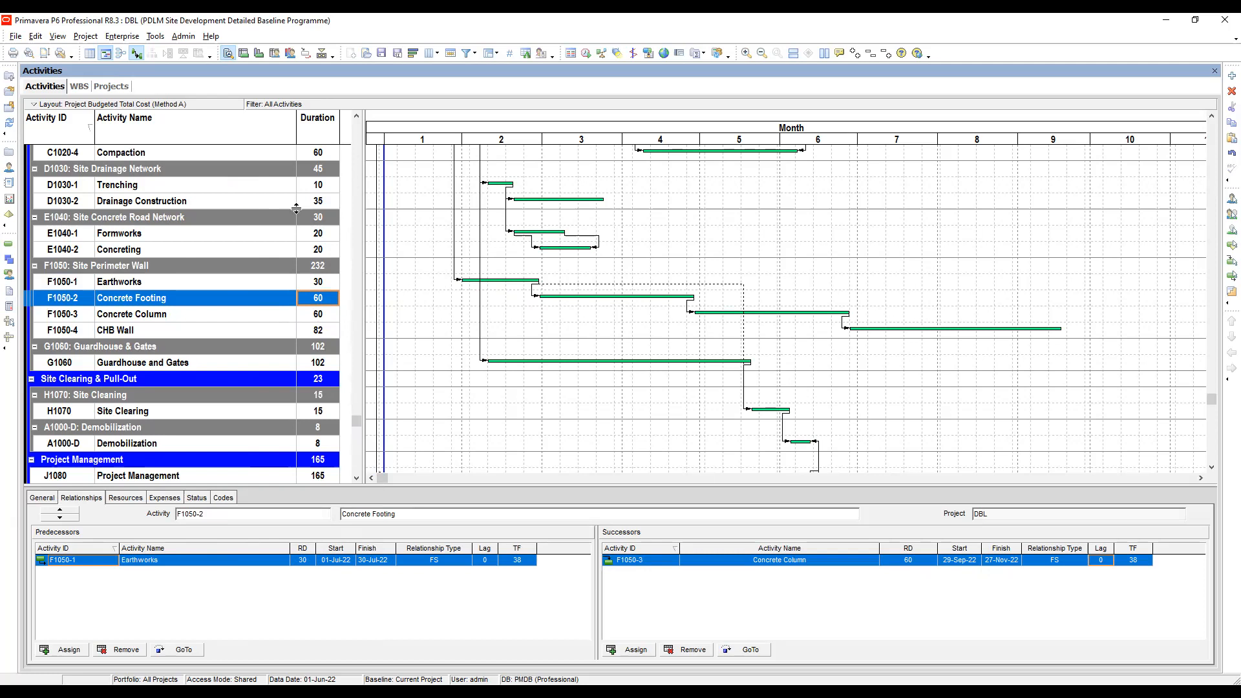
click(327, 283)
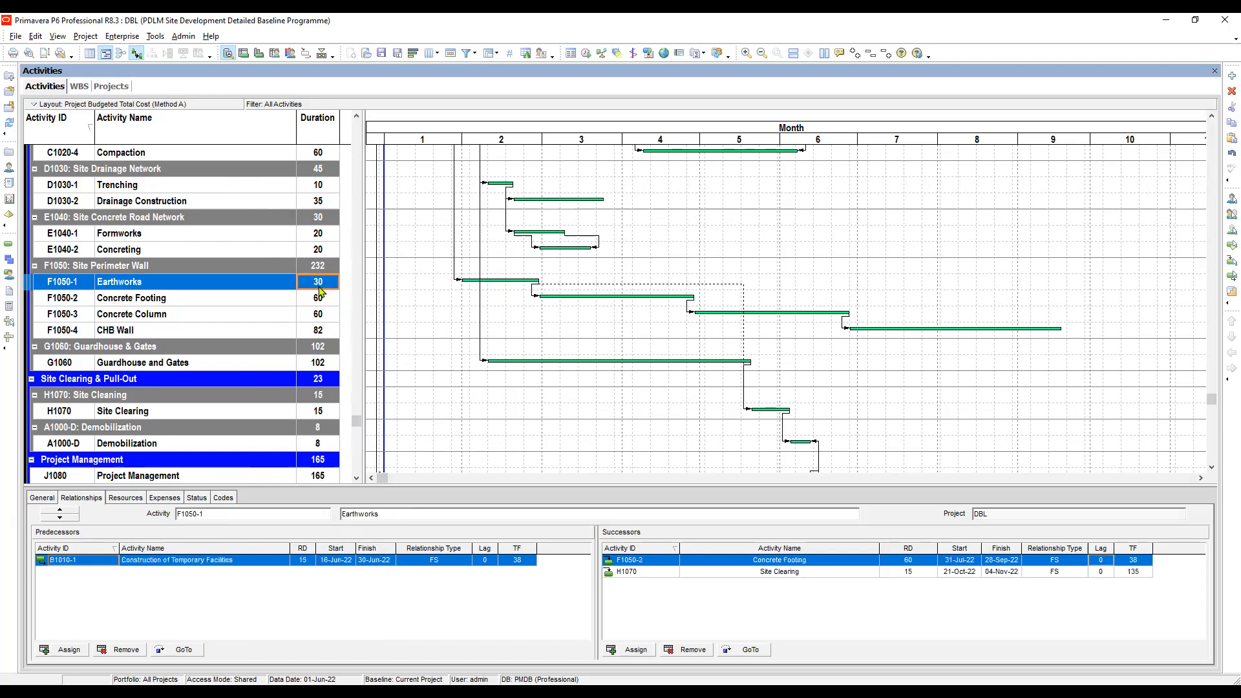
click(272, 288)
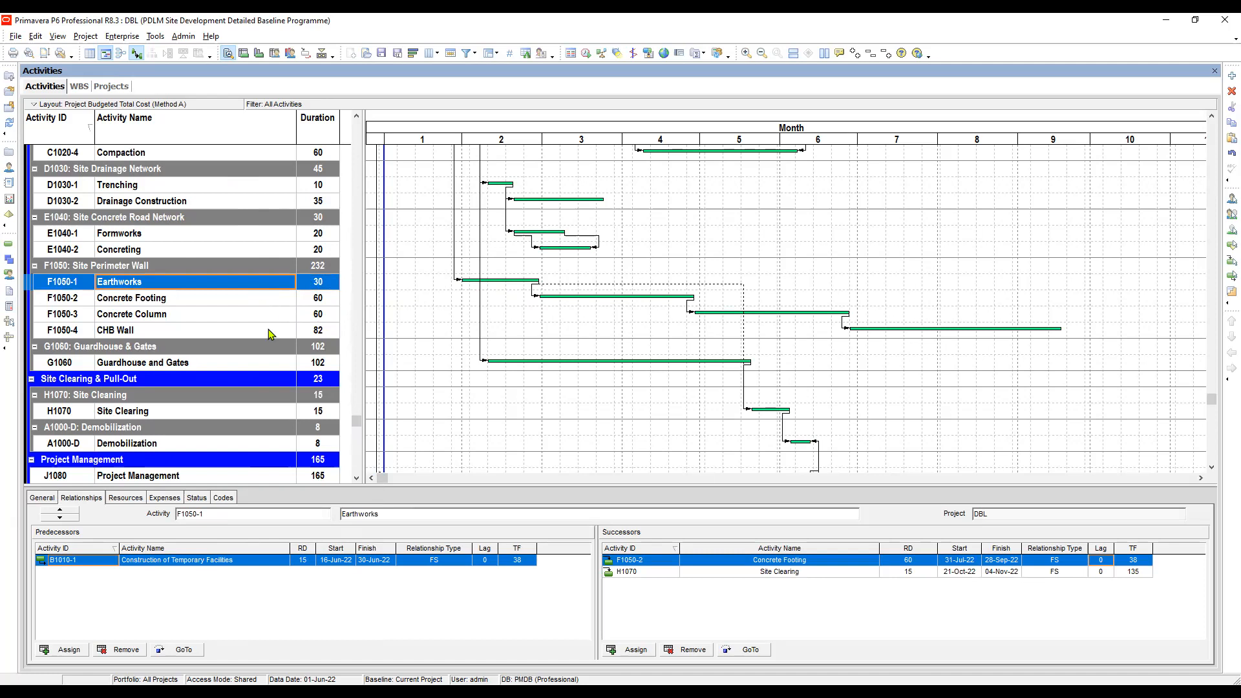
click(283, 294)
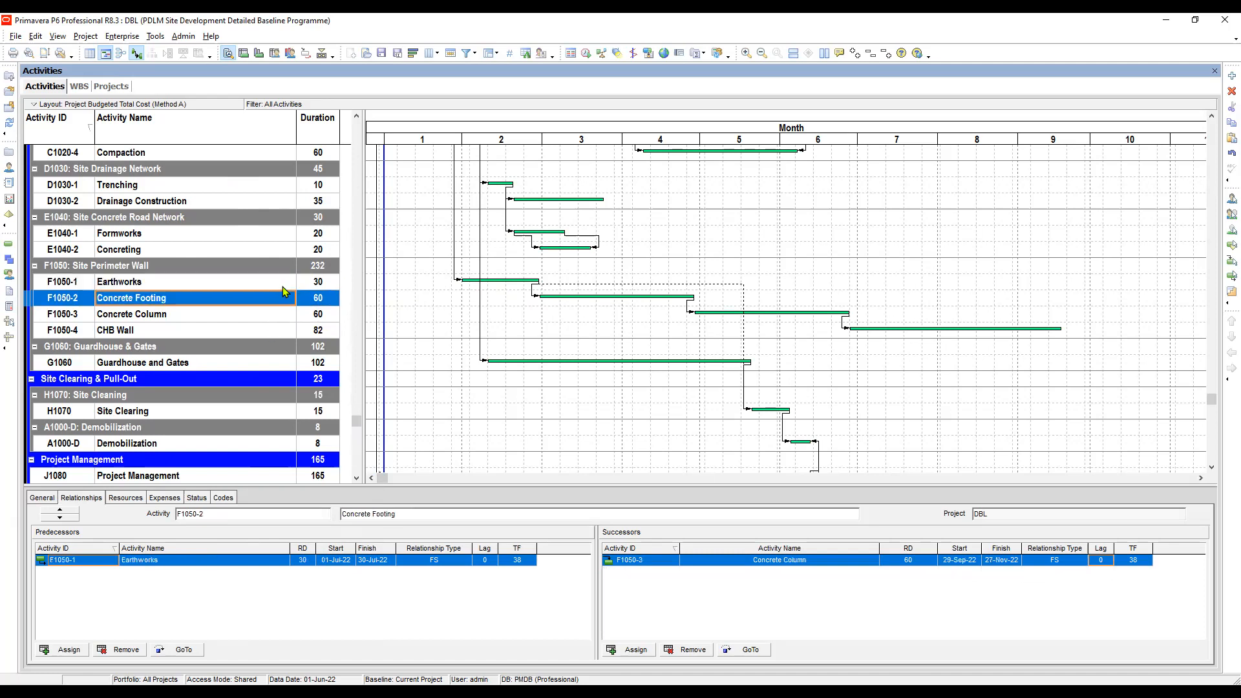
click(282, 287)
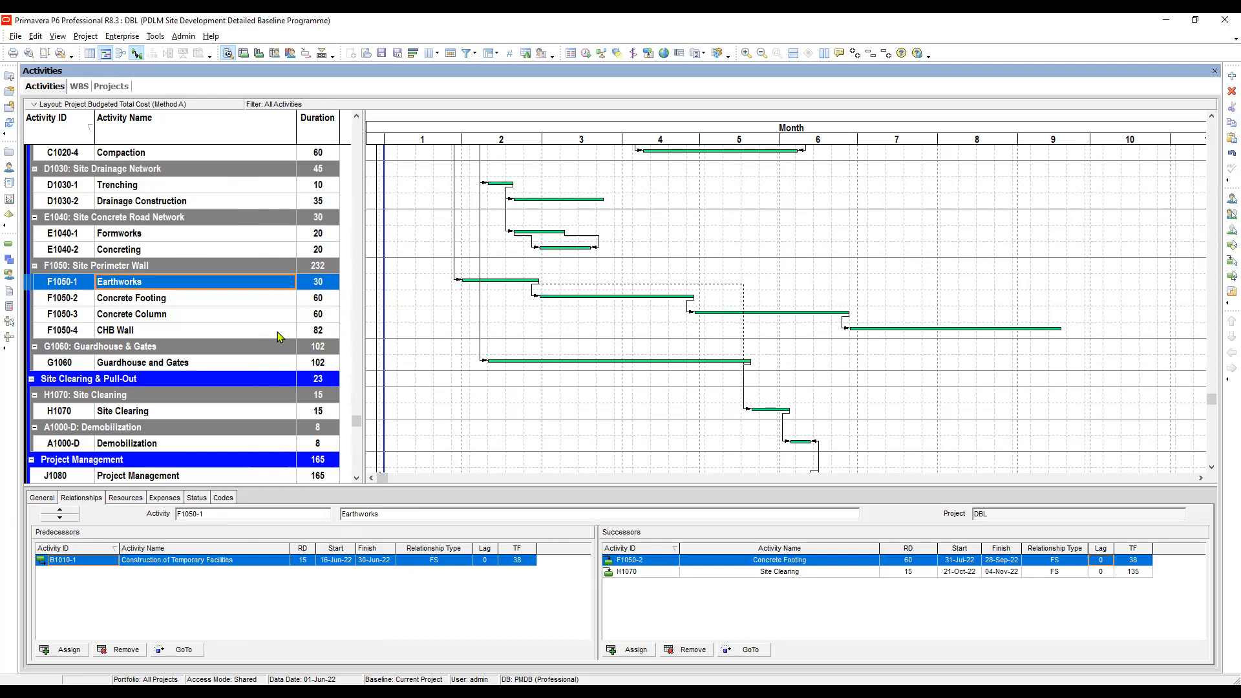
click(278, 332)
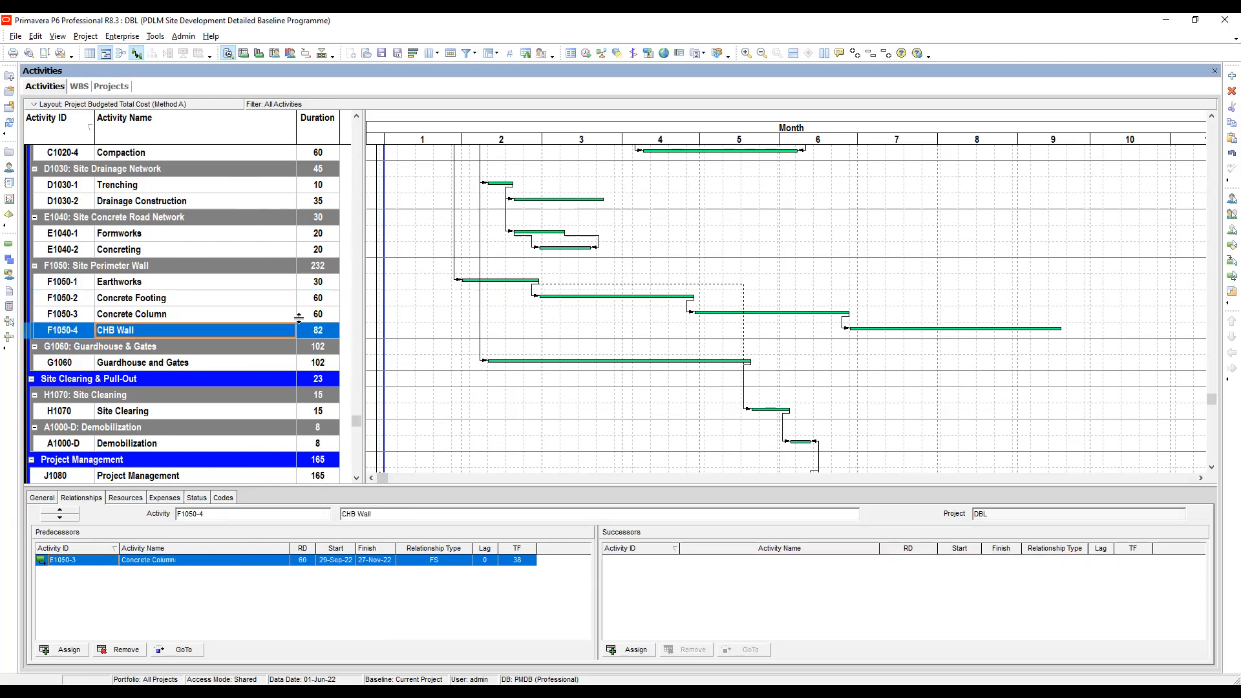
click(327, 283)
scroll(295, 257, down, 1)
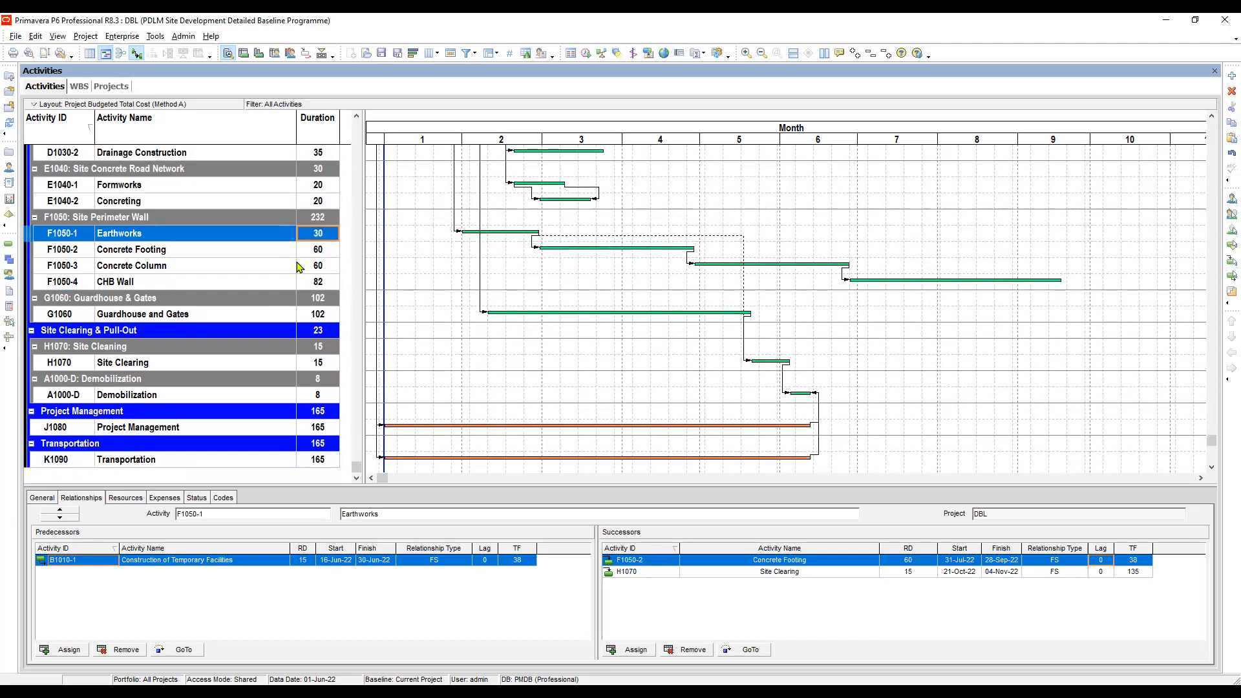
click(315, 255)
click(316, 270)
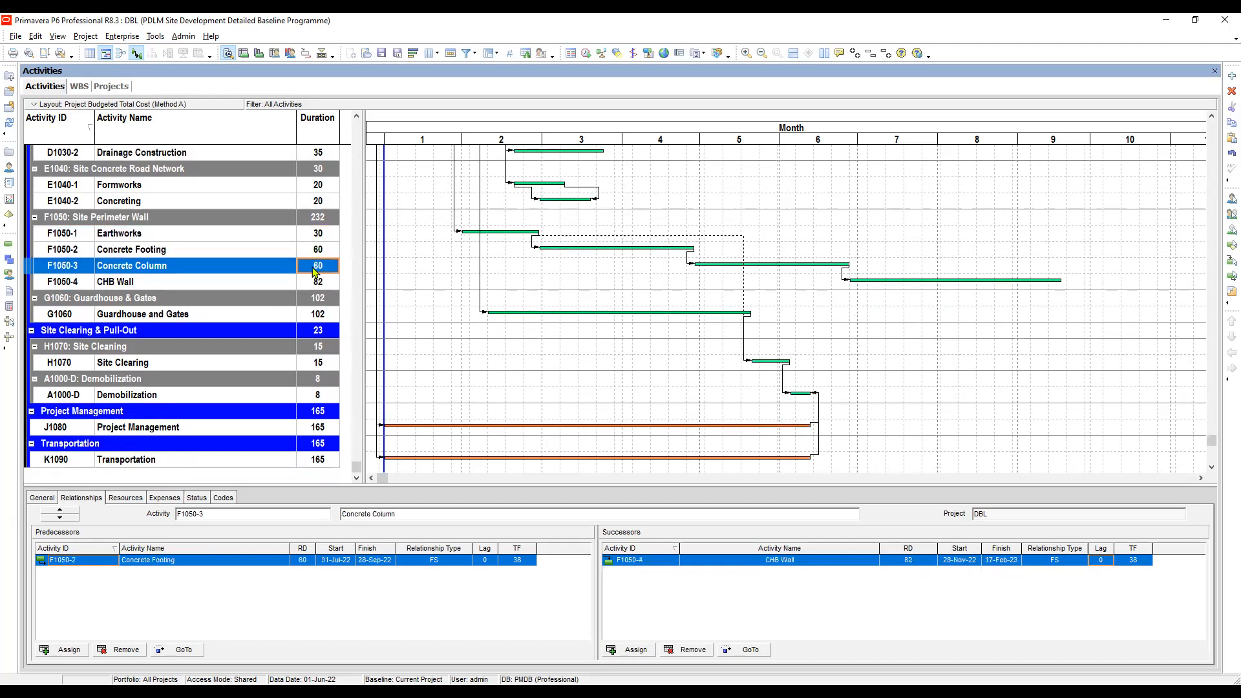
click(322, 249)
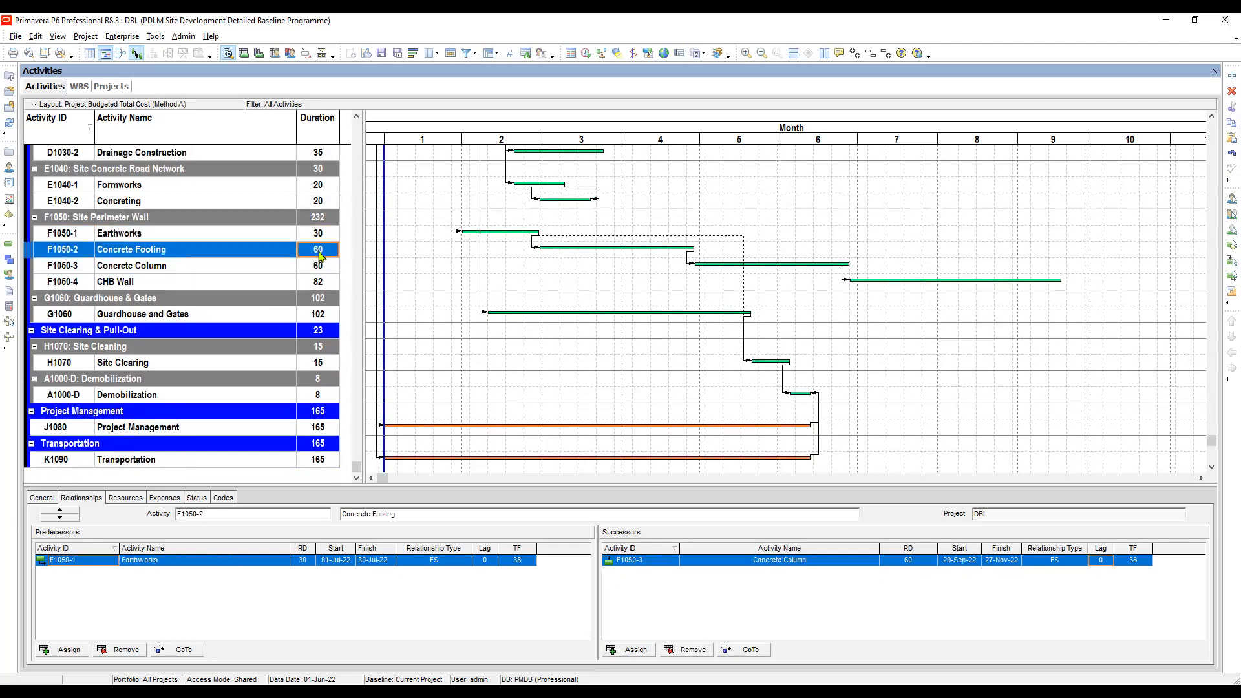
click(323, 234)
click(263, 252)
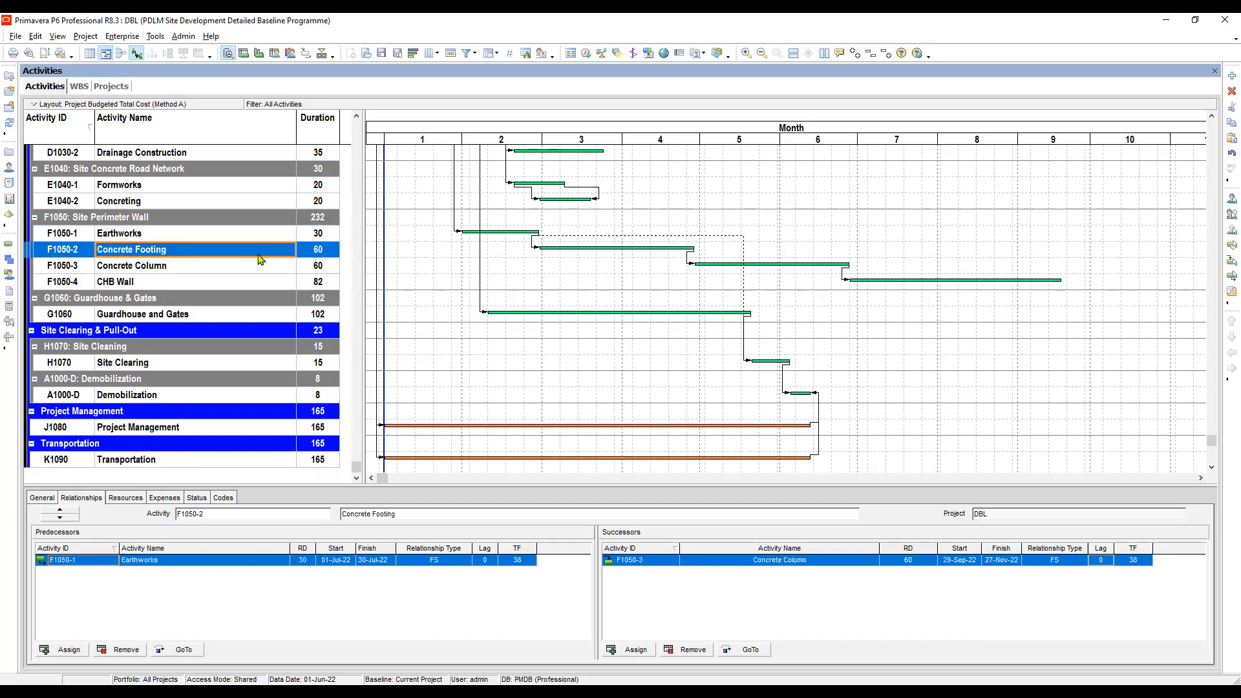
click(223, 270)
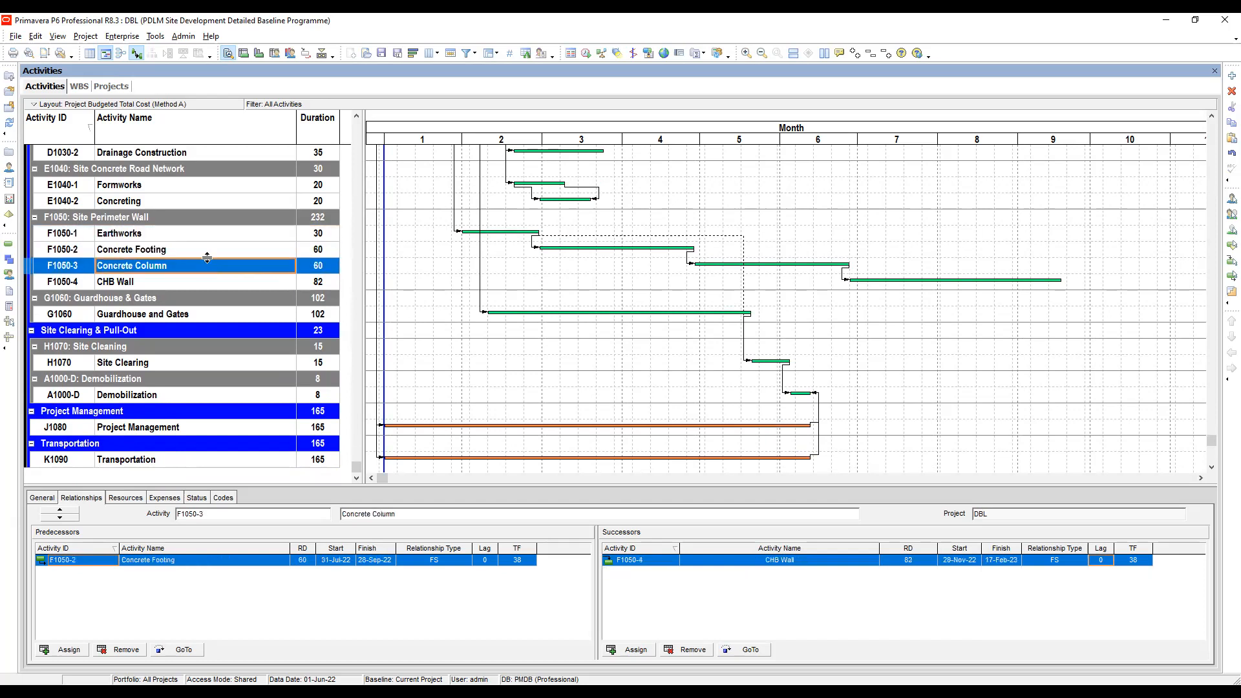
click(319, 252)
click(319, 265)
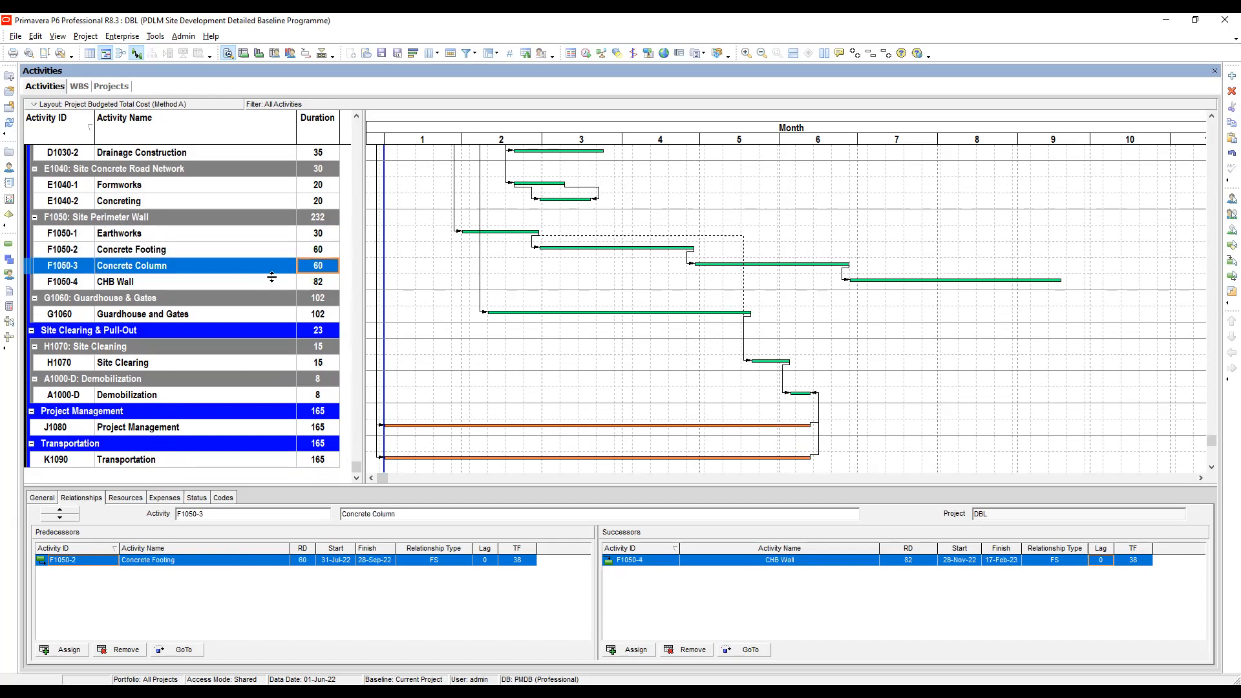
Change the Guardhouse and Gates activity's ID to G1060-1 and rename it Construction of Guardhouse.
scroll(230, 328, up, 1)
click(231, 331)
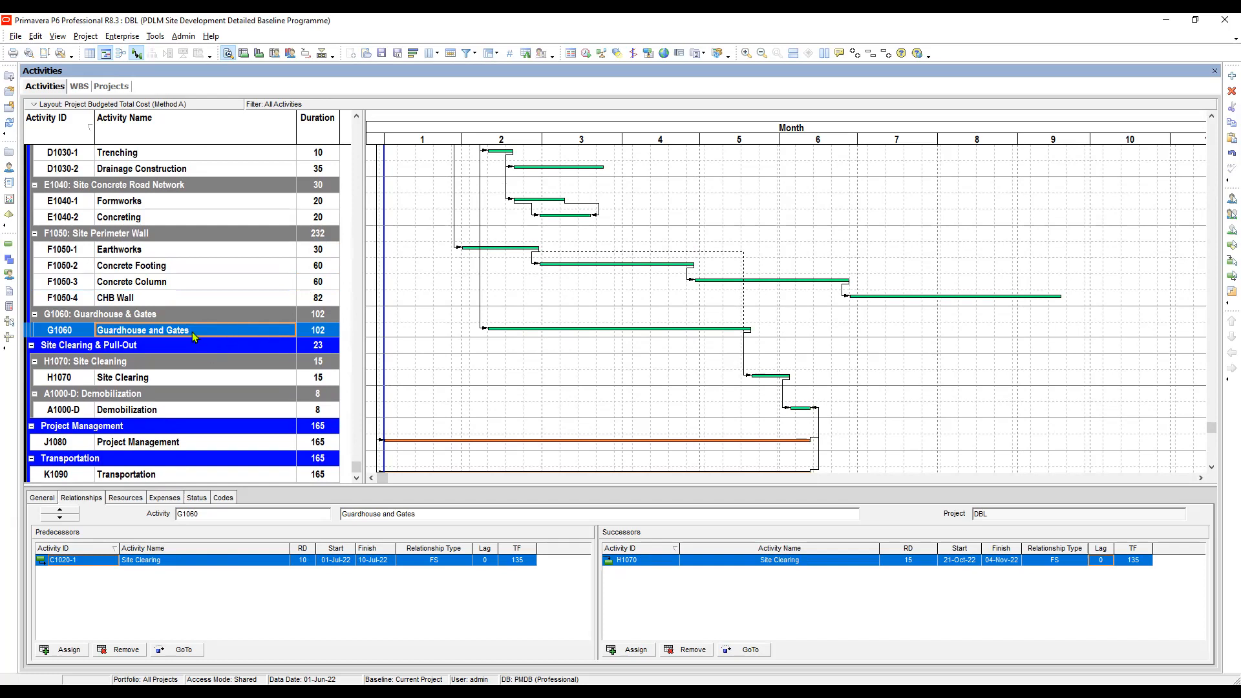
click(87, 330)
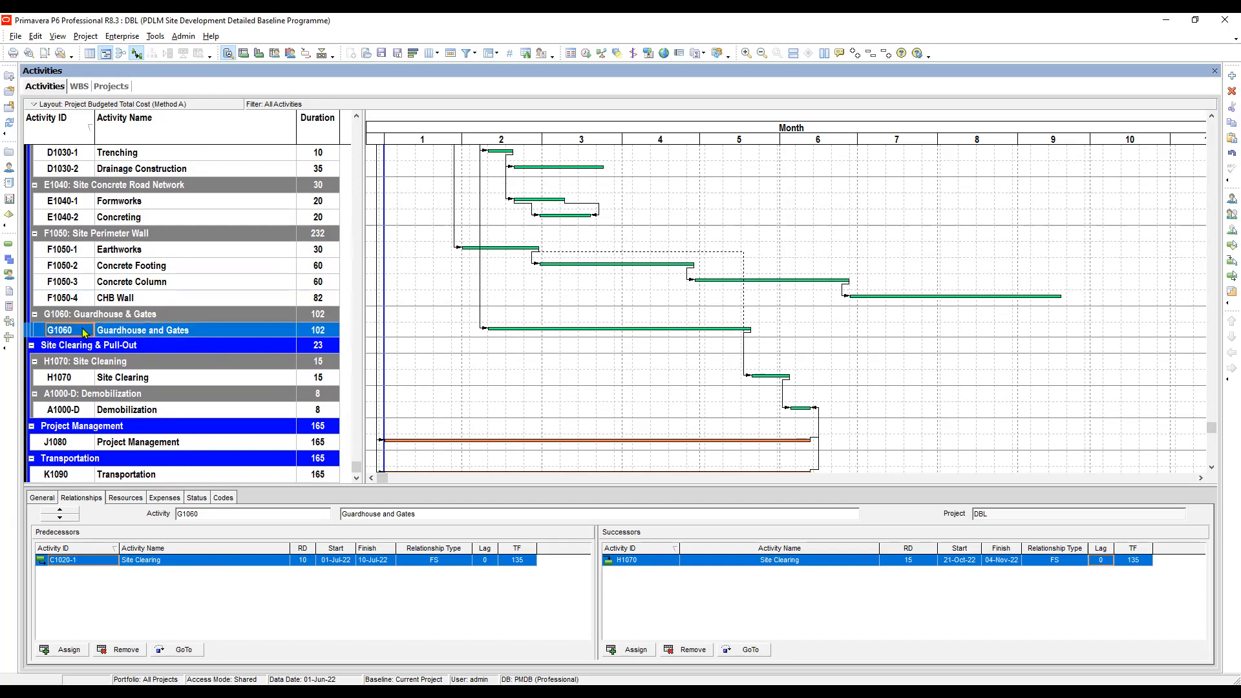
text(-1)
click(154, 329)
drag(152, 330, 97, 330)
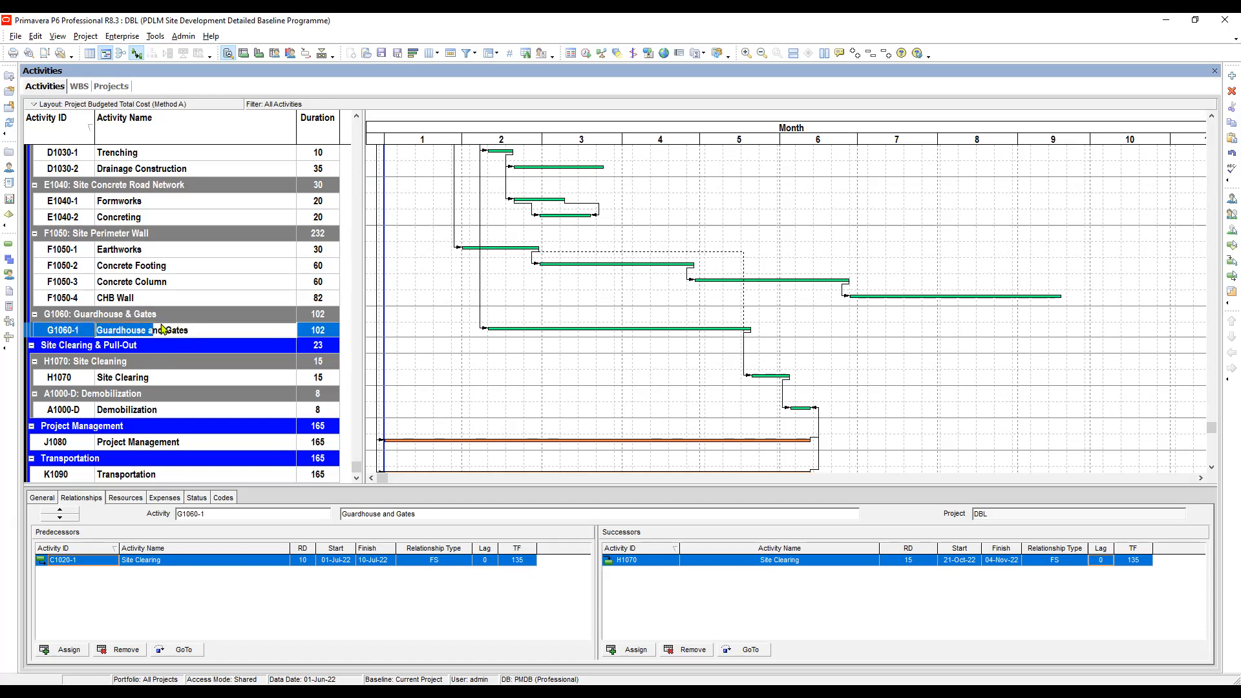
click(104, 331)
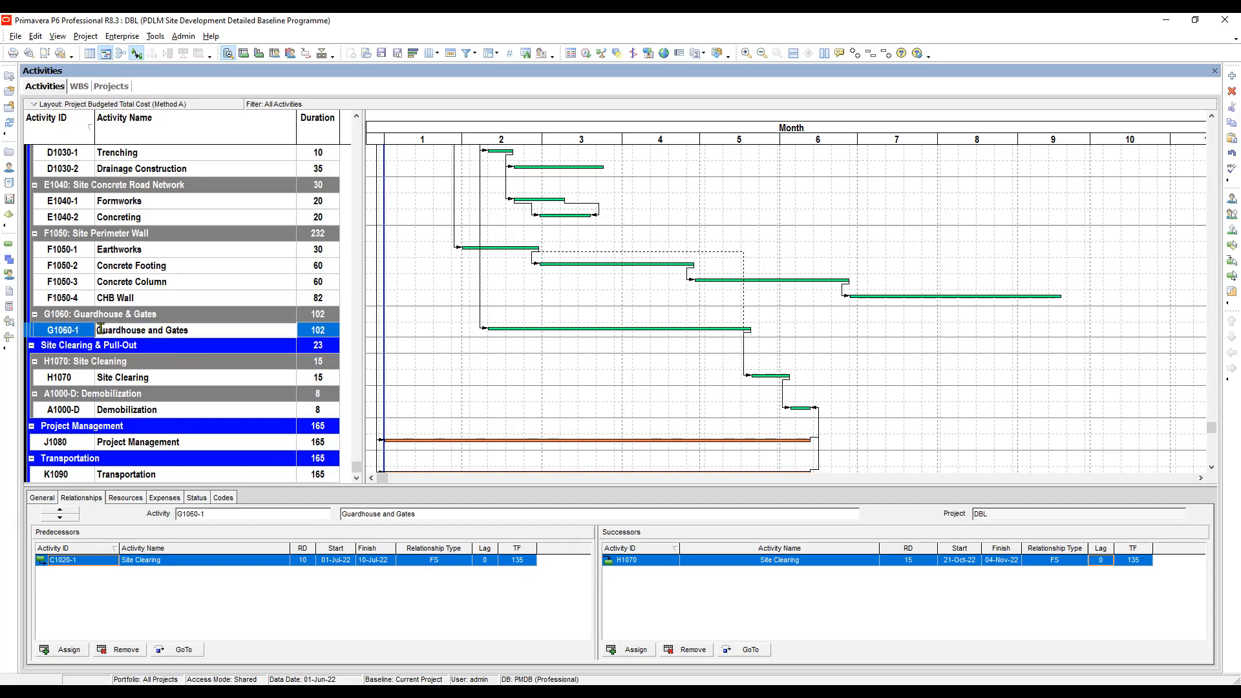
text(Construction of)
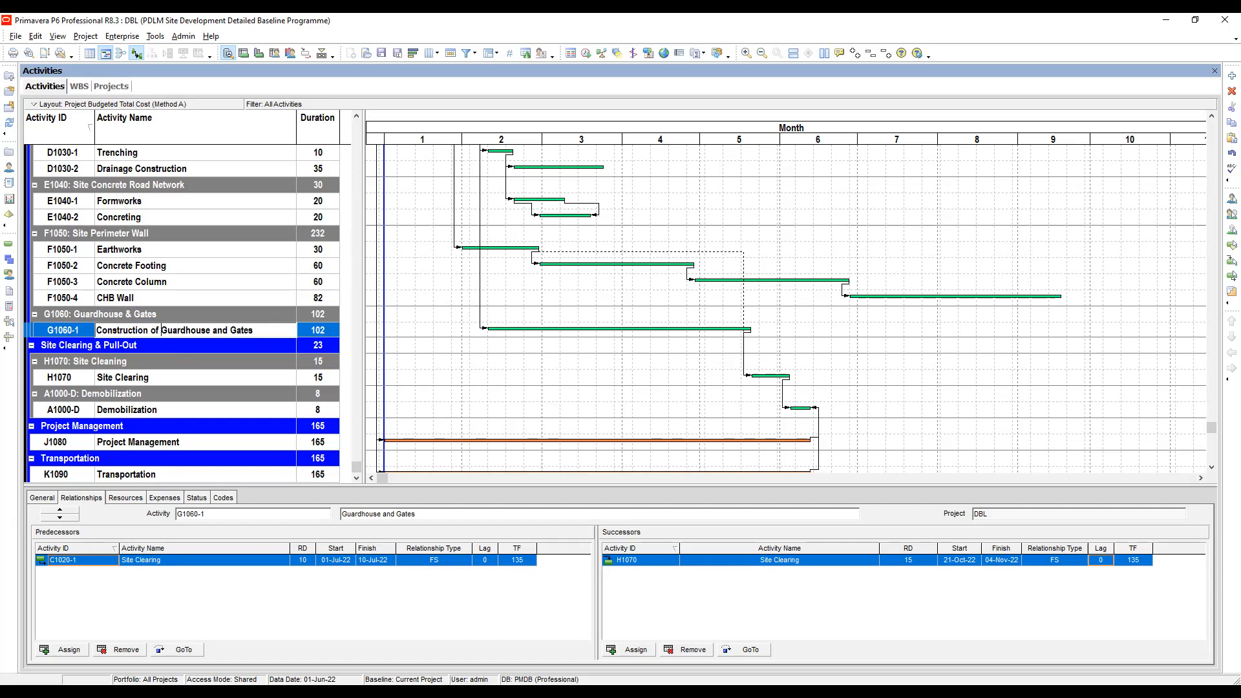
drag(213, 331, 243, 343)
key(Delete)
click(212, 350)
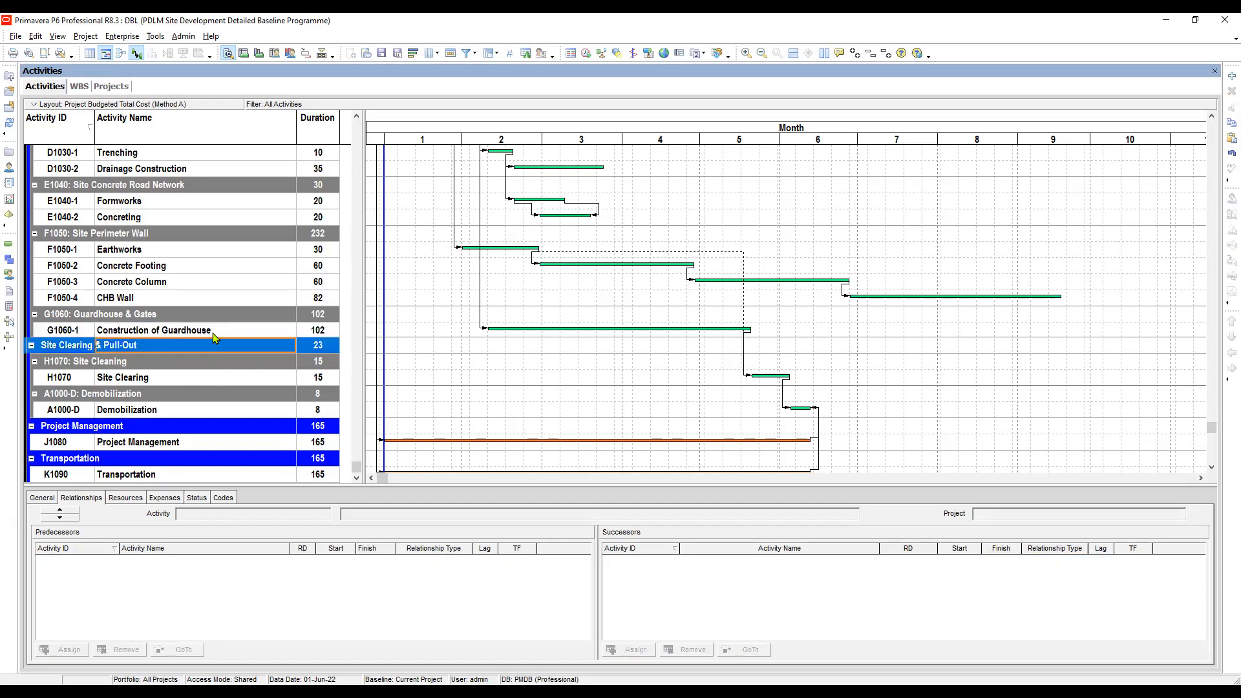
Duplicate the Construction of Guardhouse activity and give the copy the ID G1060-2.
click(207, 331)
right_click(207, 331)
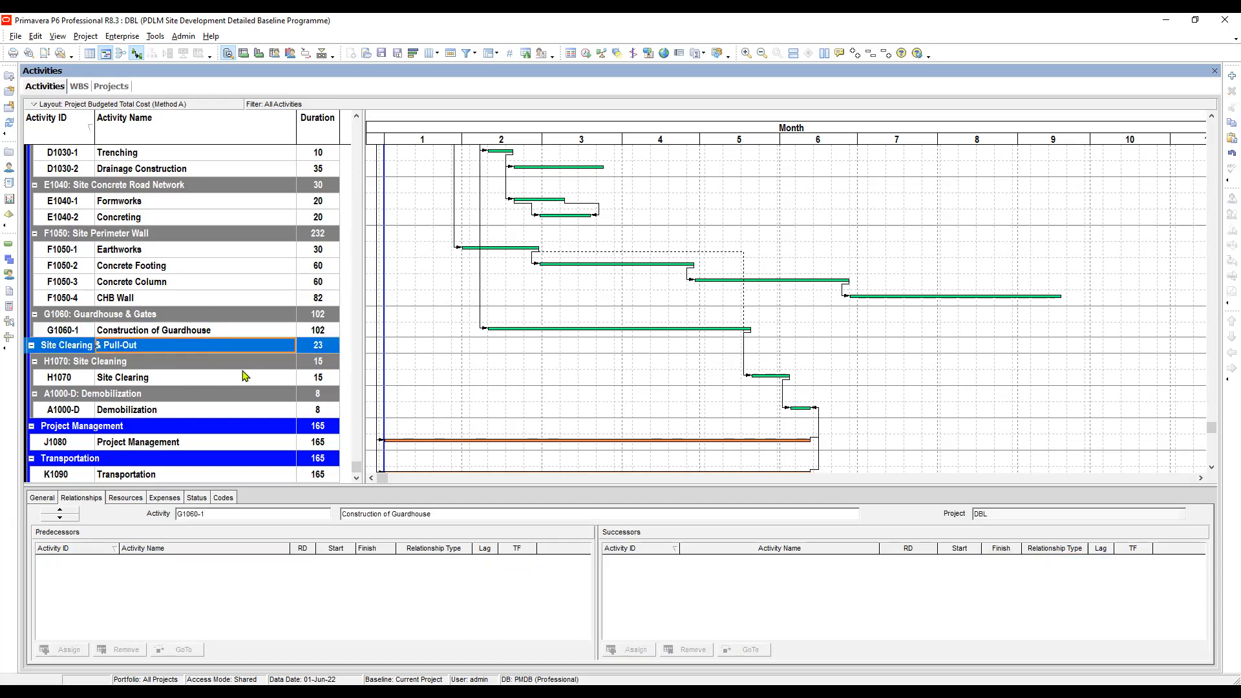
click(235, 371)
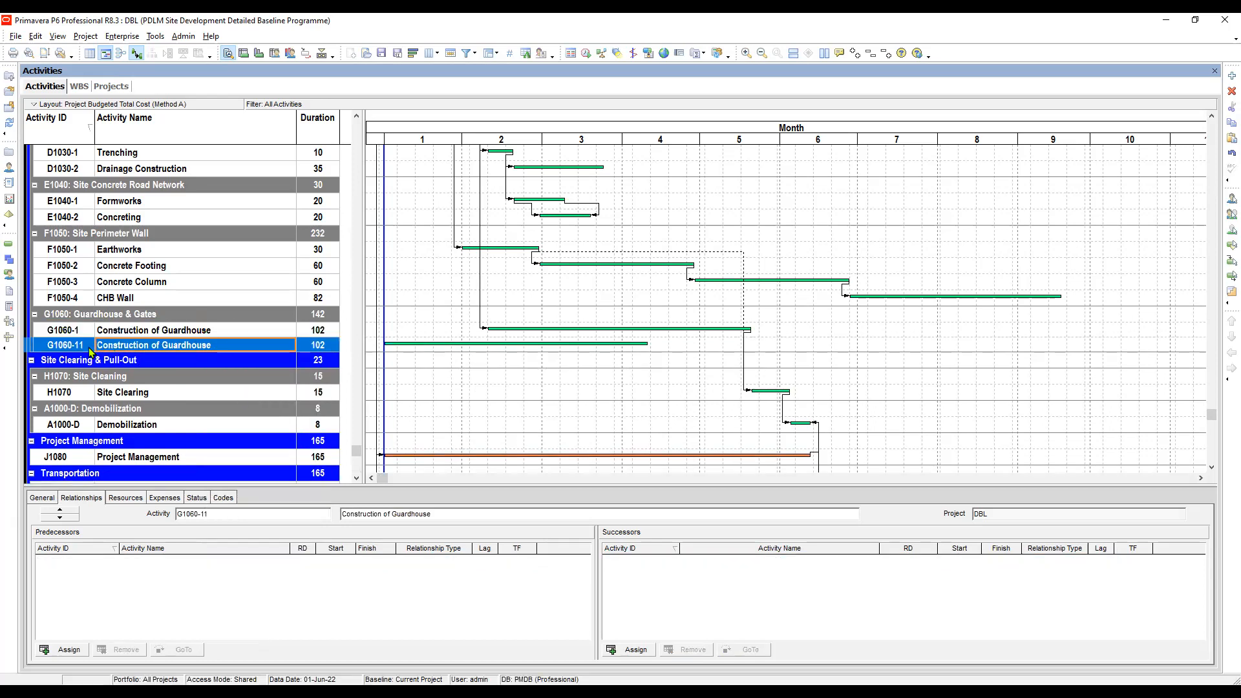
click(77, 346)
drag(75, 346, 100, 342)
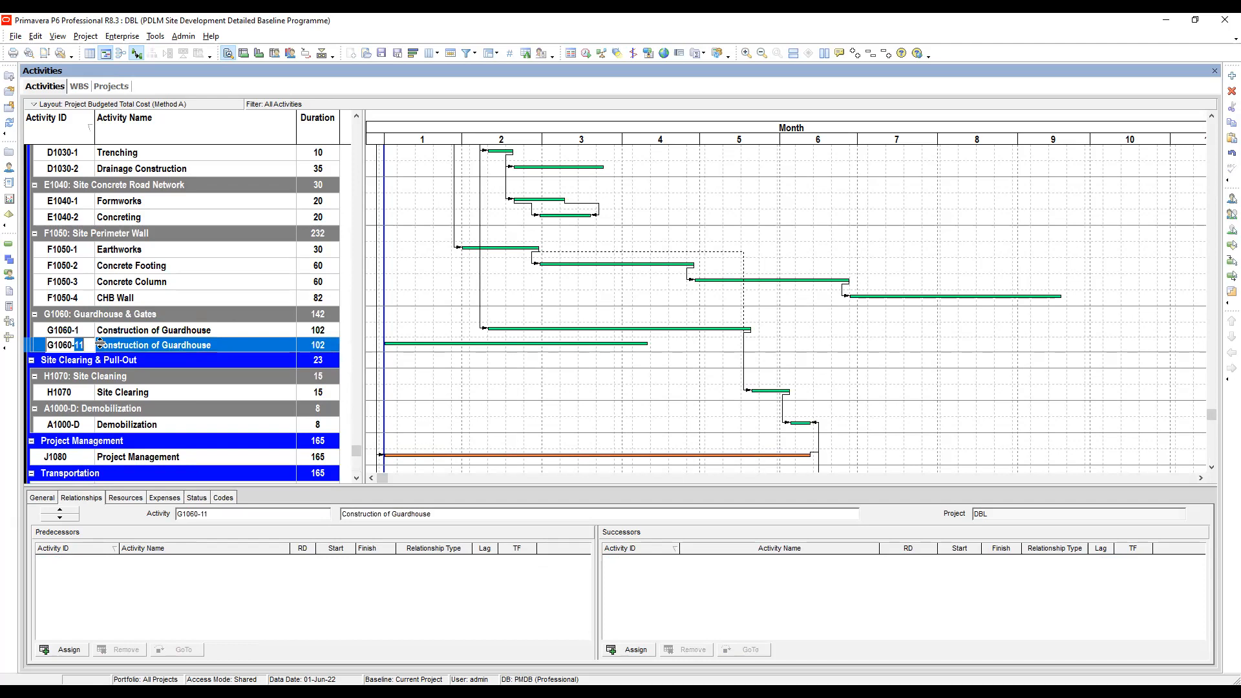
text(2)
key(Return)
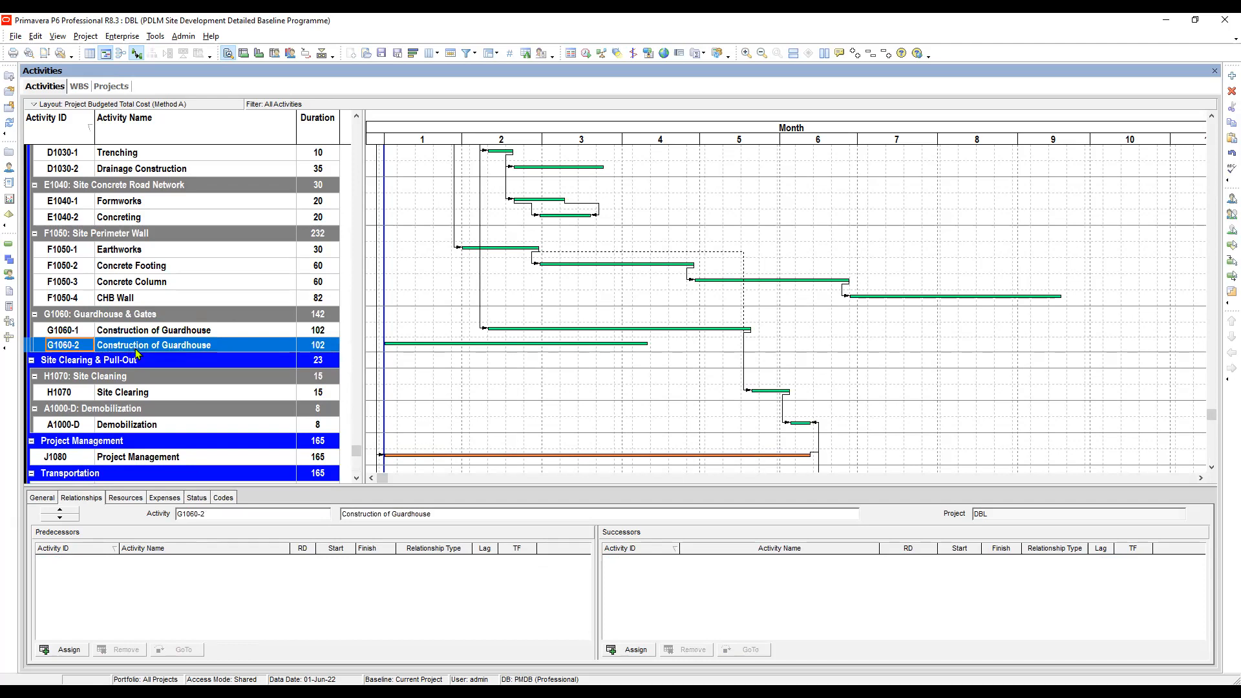
Rename activity G1060-2 as Construction of Gates.
click(138, 353)
drag(163, 346, 223, 366)
text(ates)
key(Return)
Set the duration of Construction of Guardhouse to 72 and of Construction of Gates to 30.
click(310, 333)
click(311, 333)
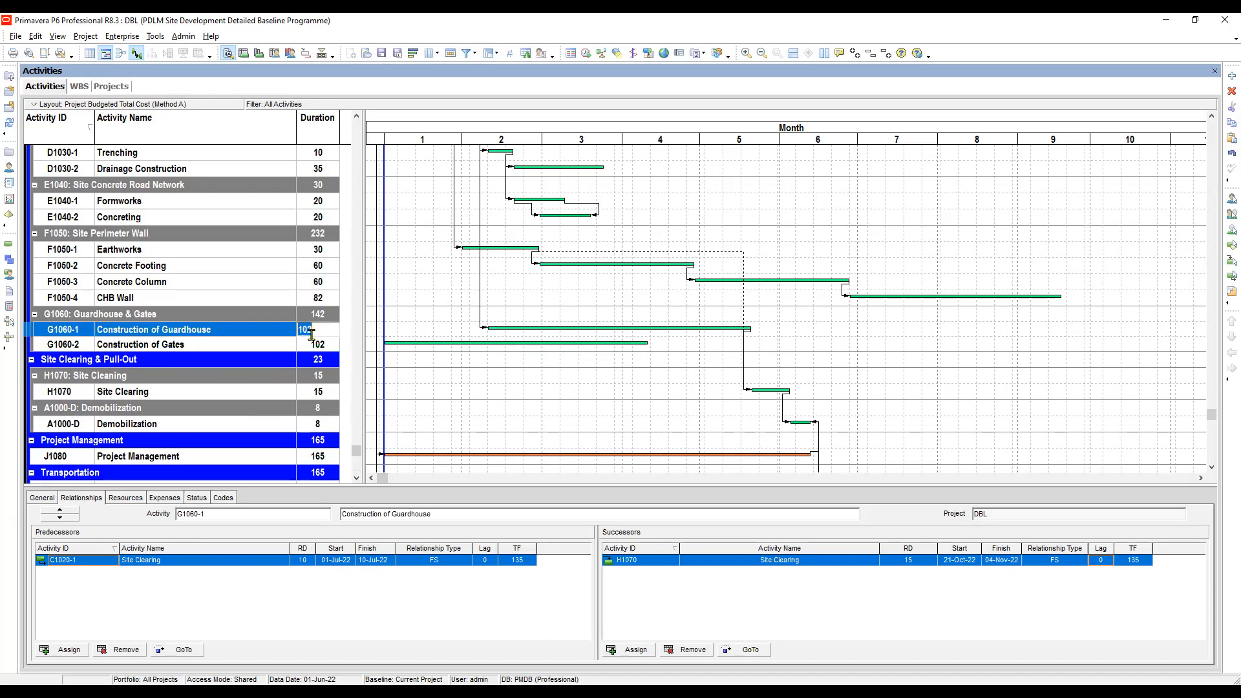
text(72)
key(Return)
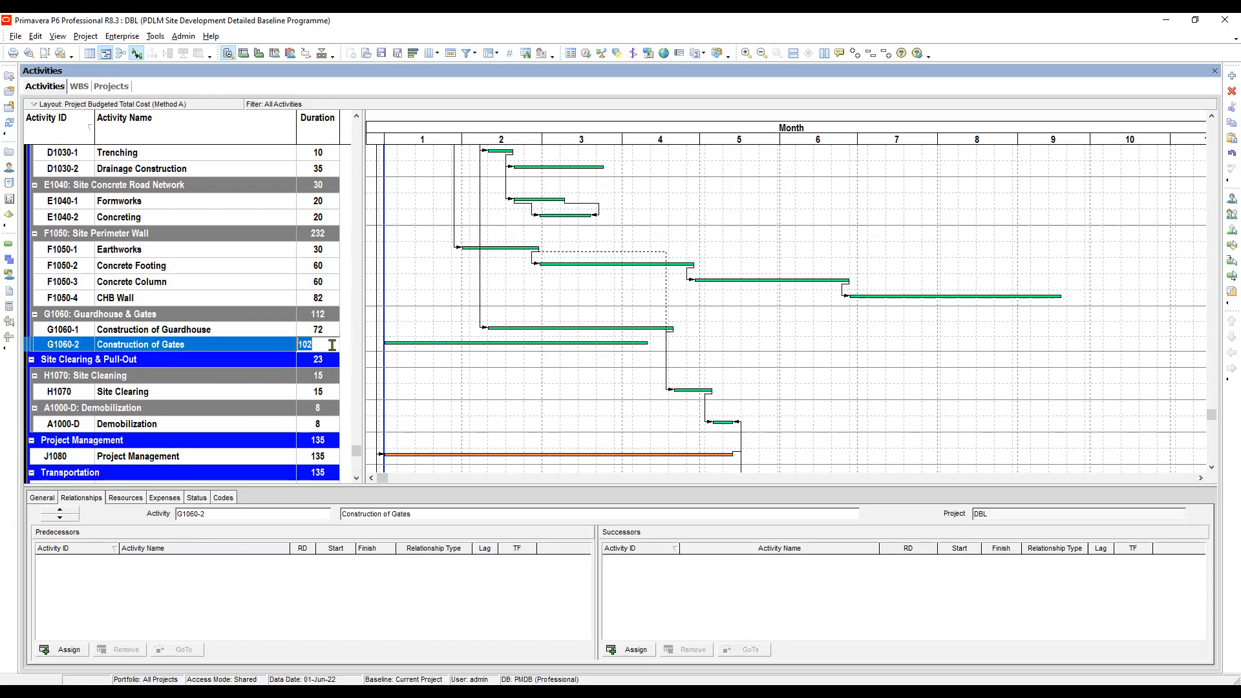
text(30)
key(Return)
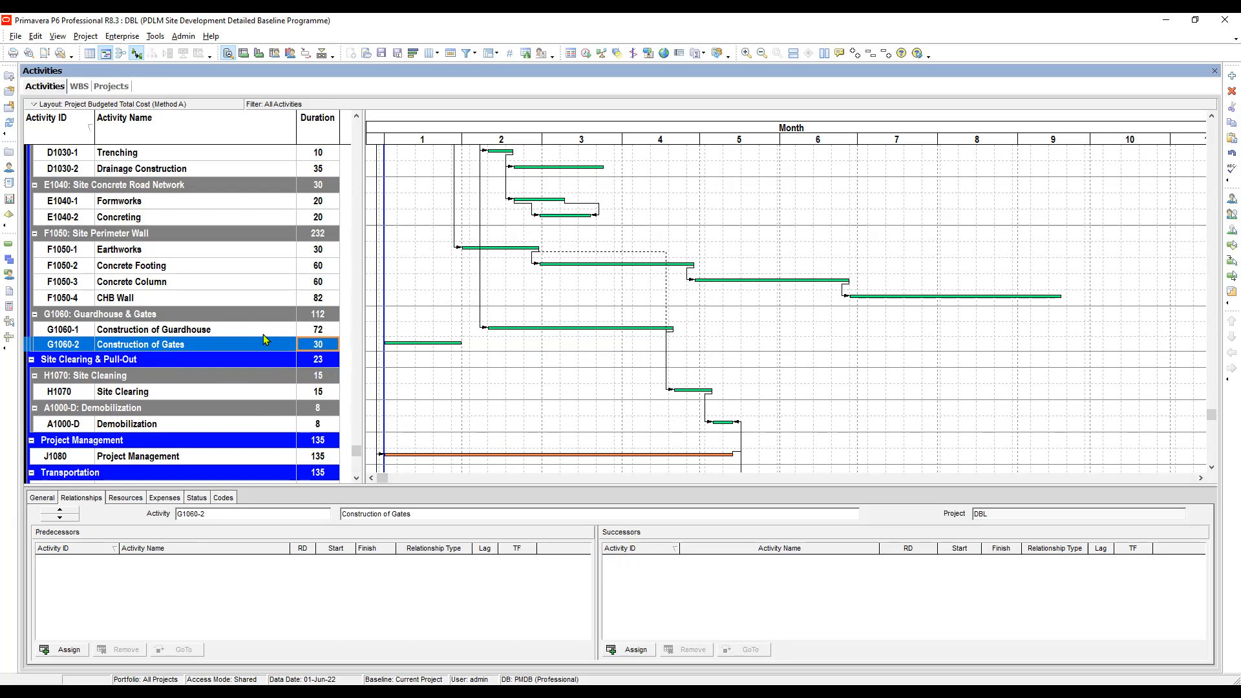
Link Construction of Guardhouse G1060-1 to Construction of Gates G1060-2 in sequence.
click(264, 330)
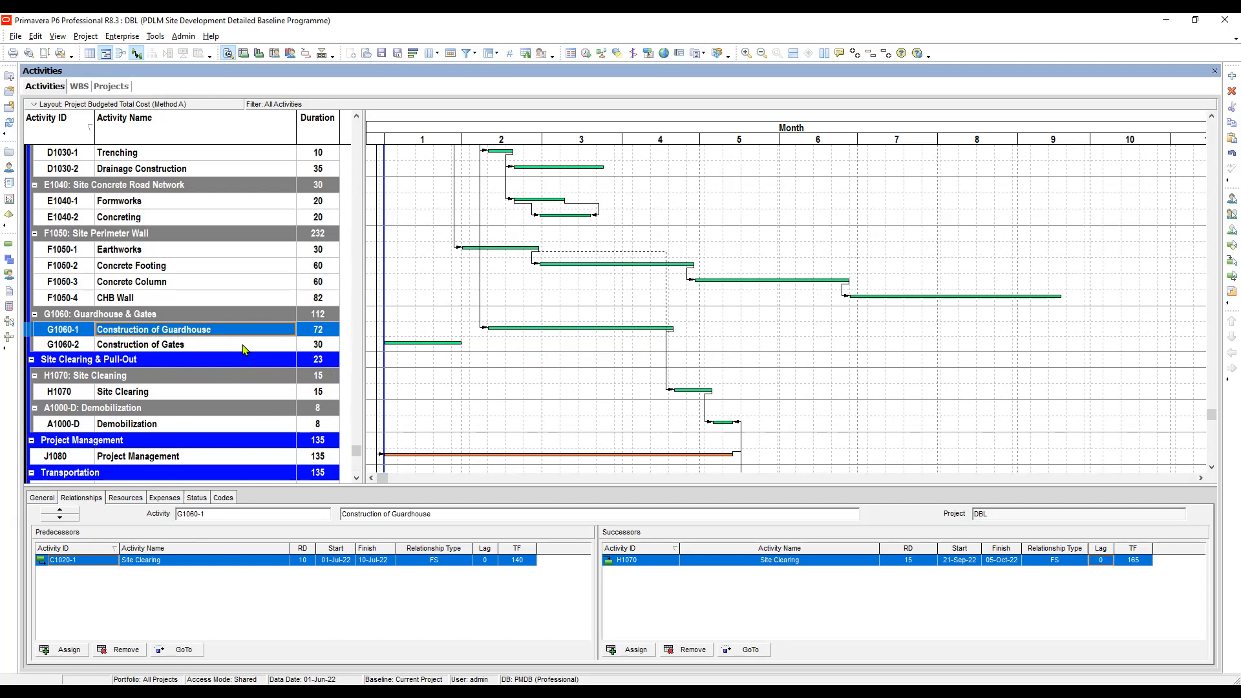
shift+click(244, 347)
right_click(244, 349)
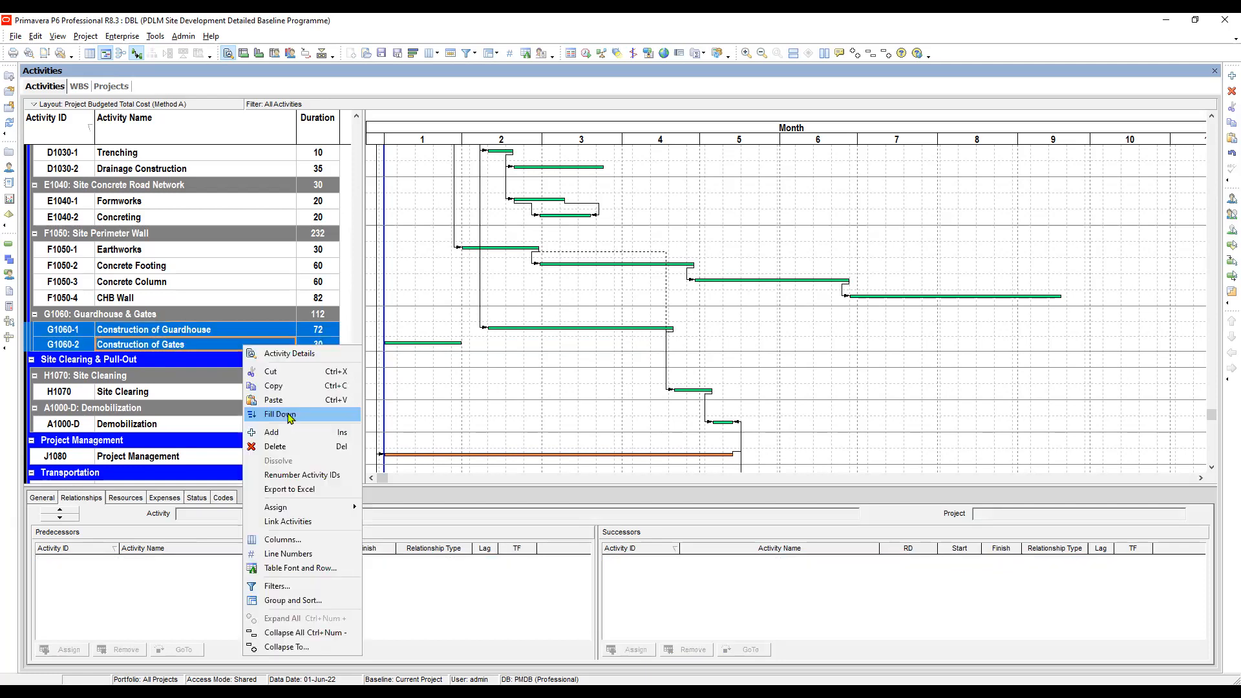
click(288, 522)
click(323, 317)
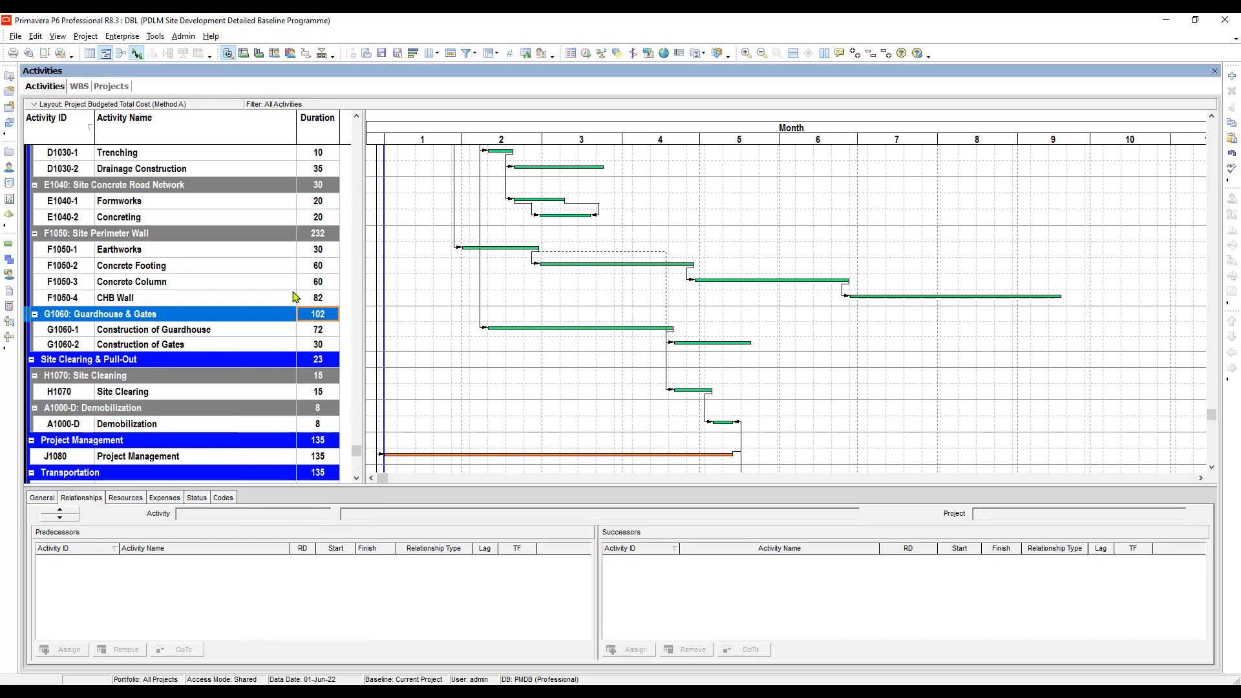
Review the durations and relationships of the closing activities, from Site Clearing H1070 to Transportation K1090, and of the construction activities above them.
click(320, 388)
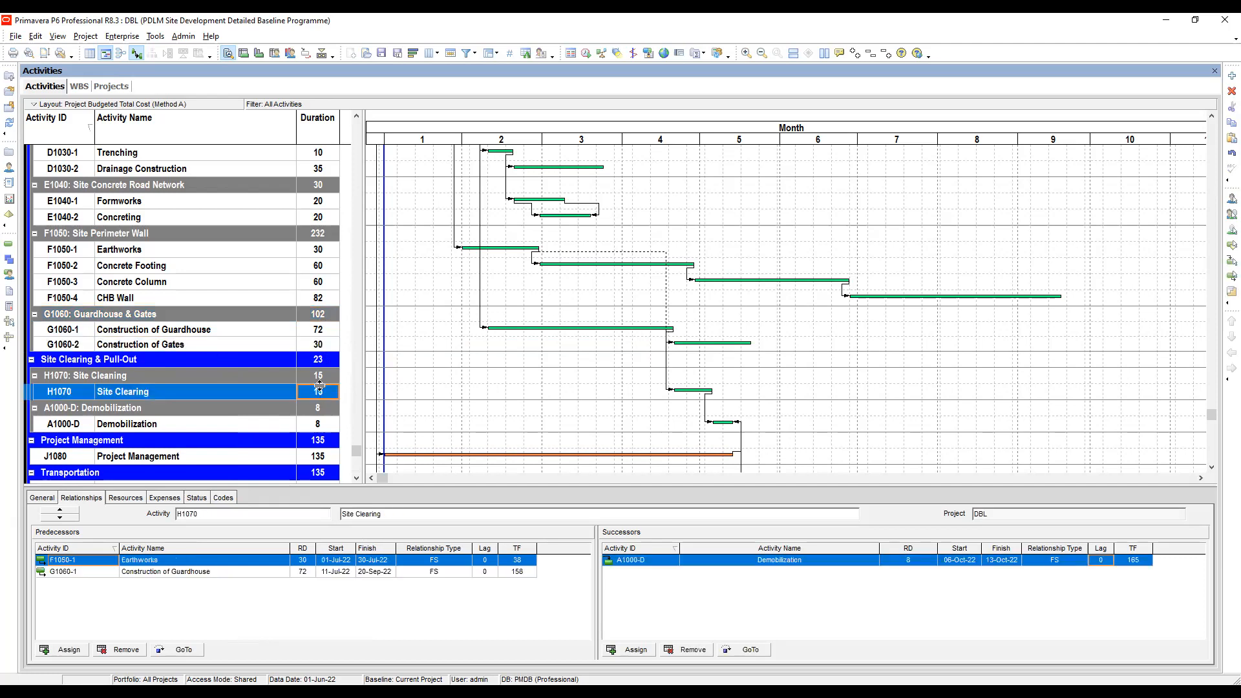
scroll(320, 386, down, 1)
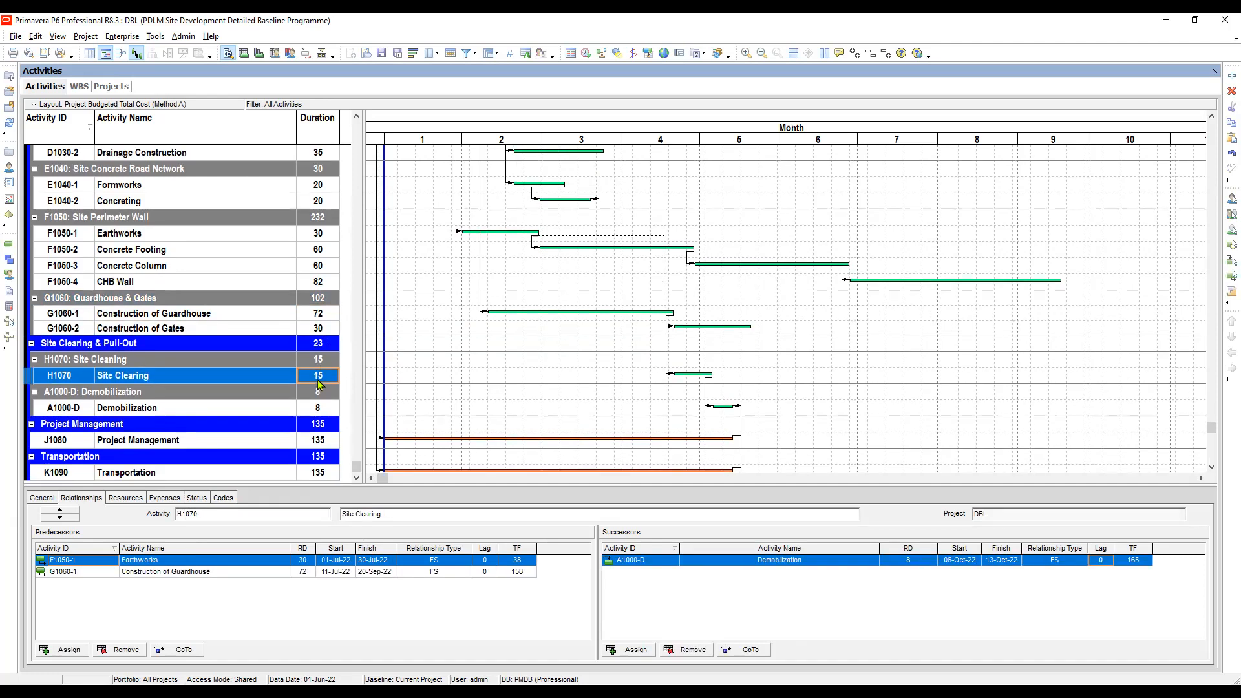
click(323, 411)
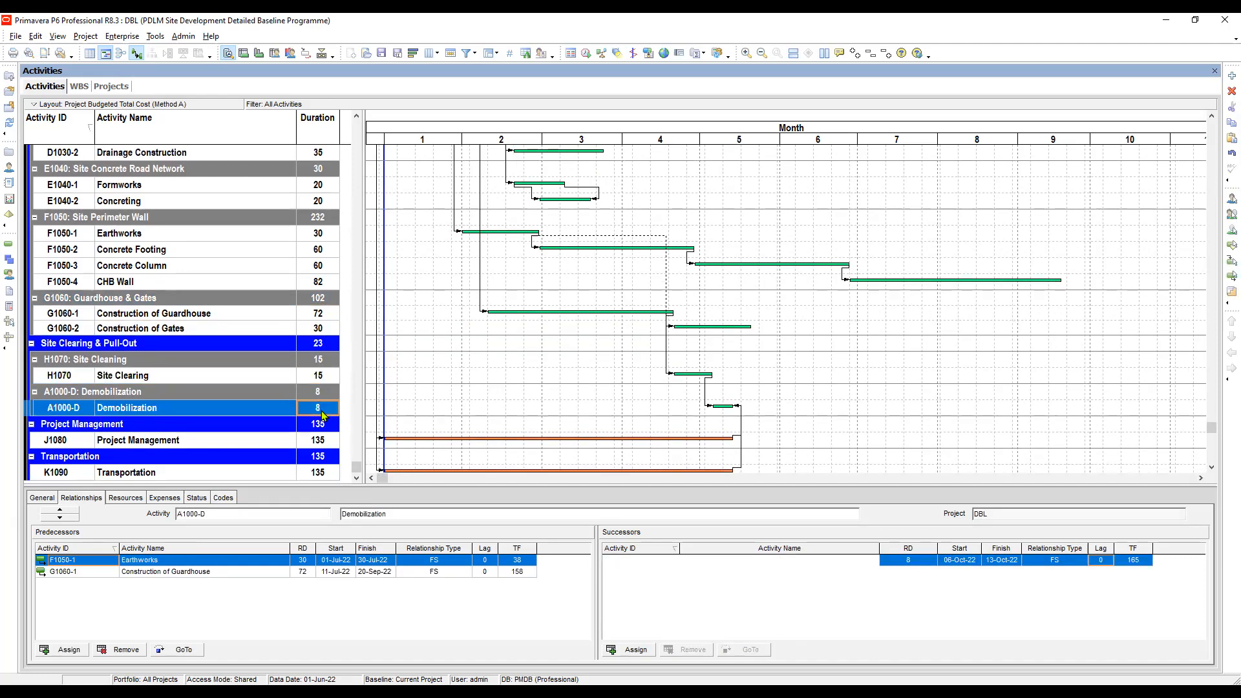
click(317, 444)
click(323, 475)
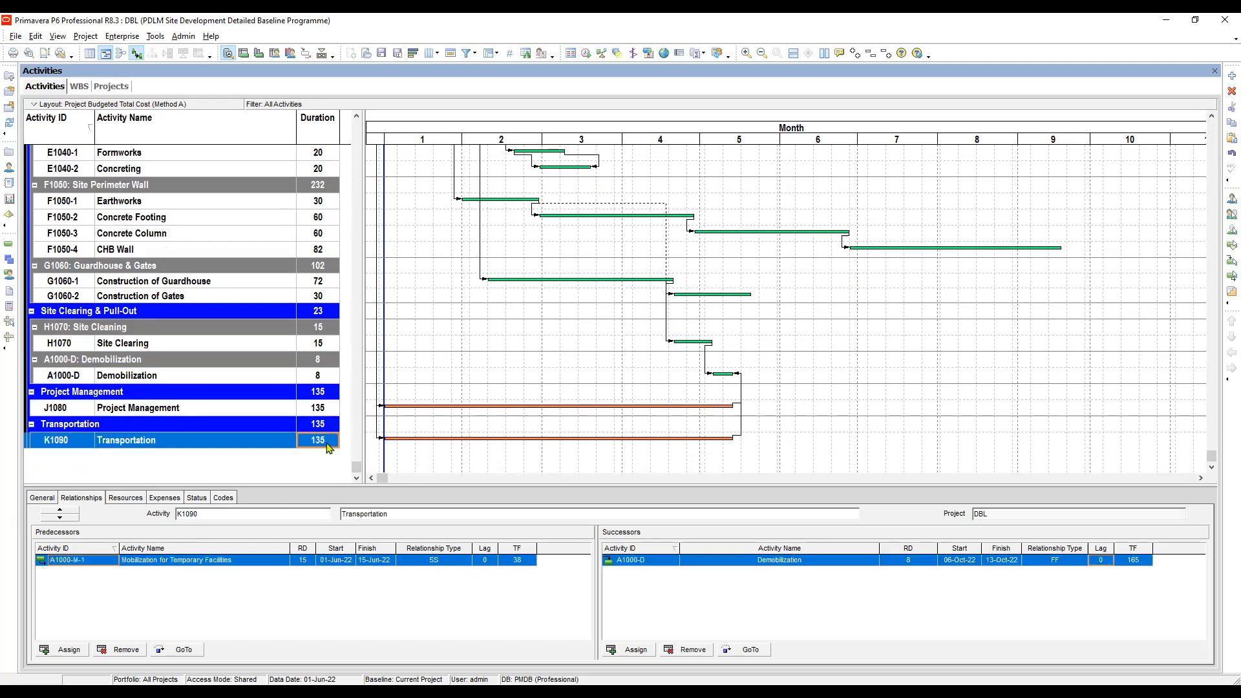
click(327, 412)
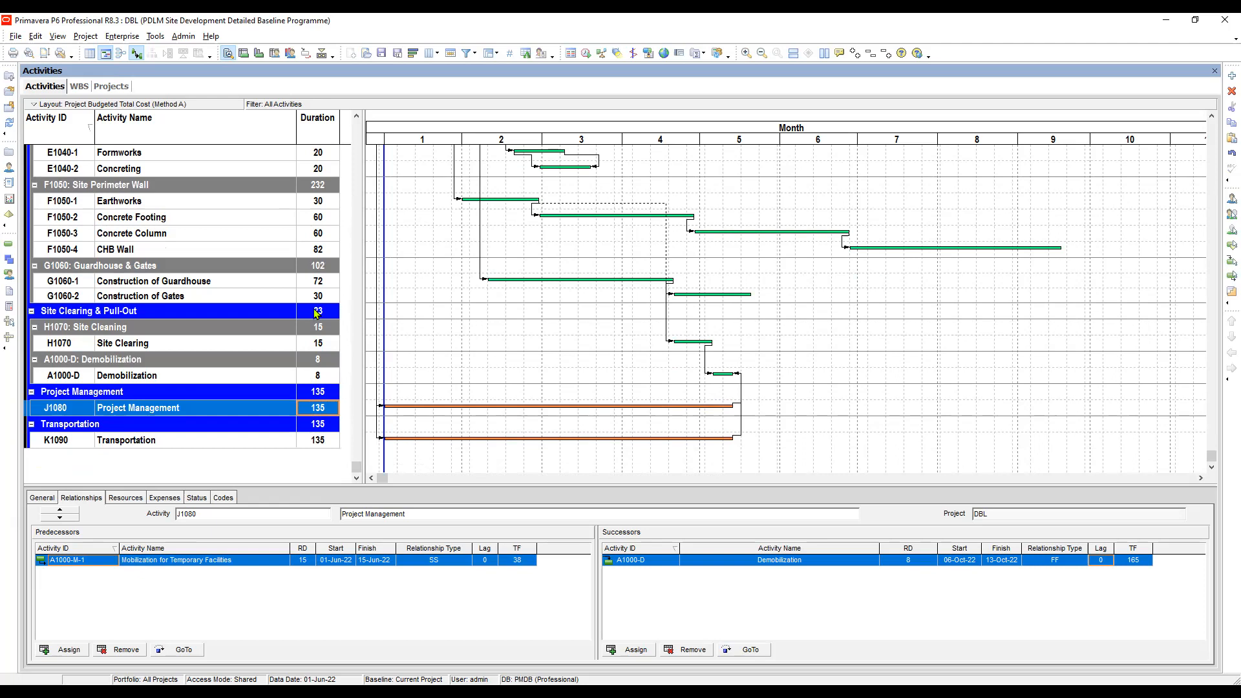
click(319, 277)
scroll(319, 277, up, 2)
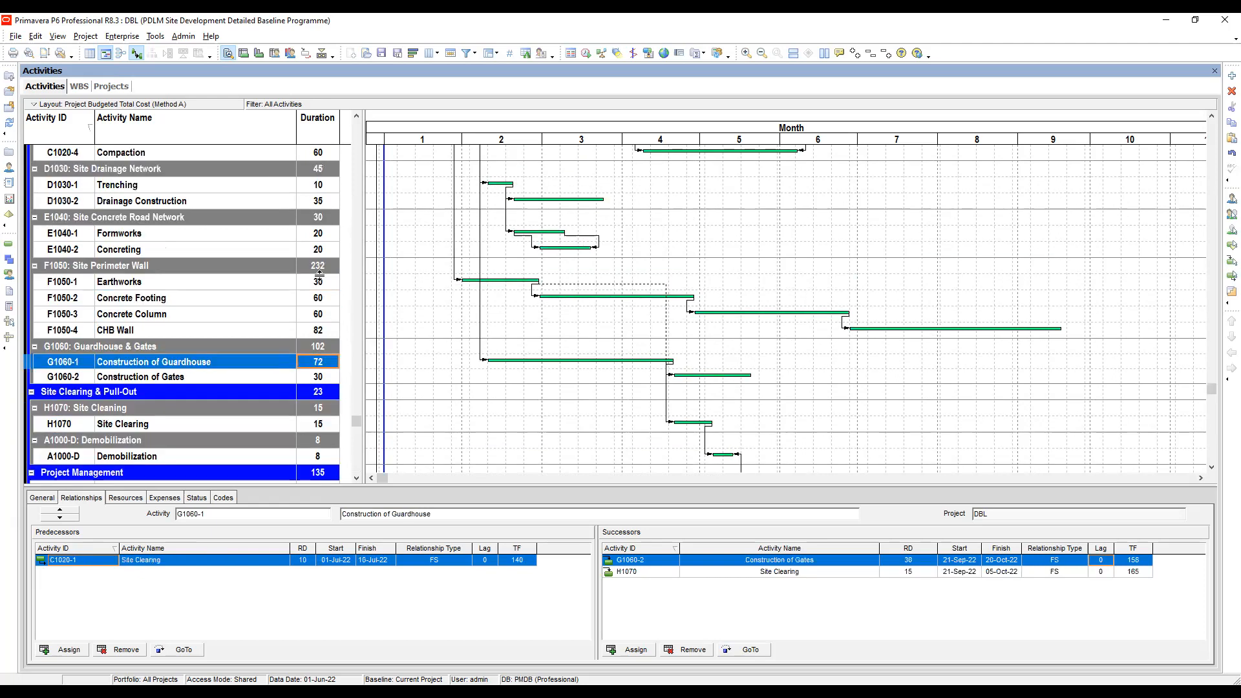
scroll(320, 277, up, 4)
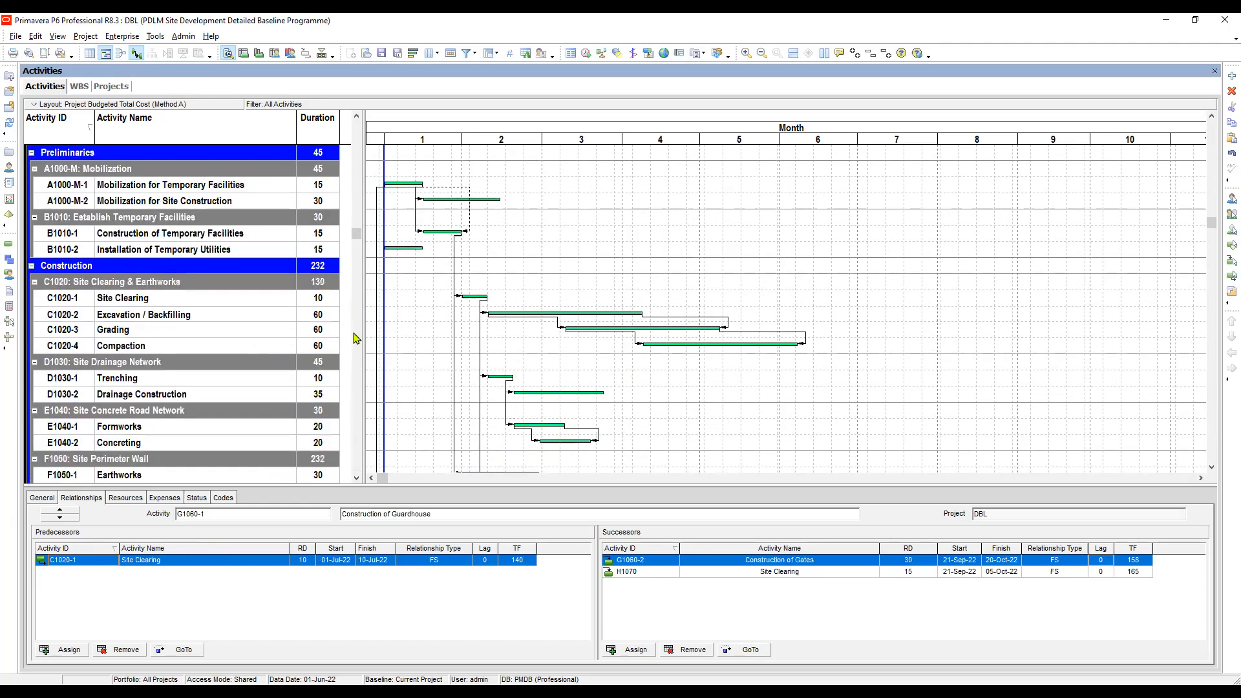
click(321, 299)
scroll(315, 309, down, 5)
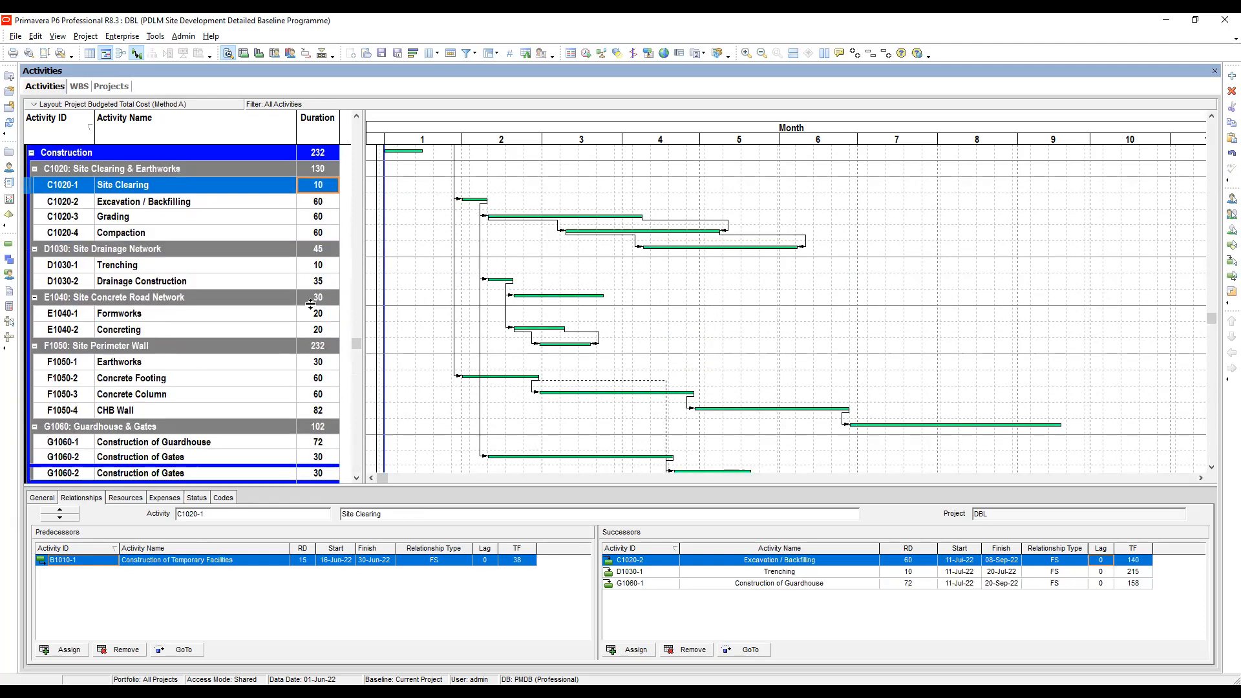
Recheck the links between Demobilization, Project Management and Transportation, and switch to the Detailed Baseline Programme Breakdown slide to compare their durations.
click(318, 379)
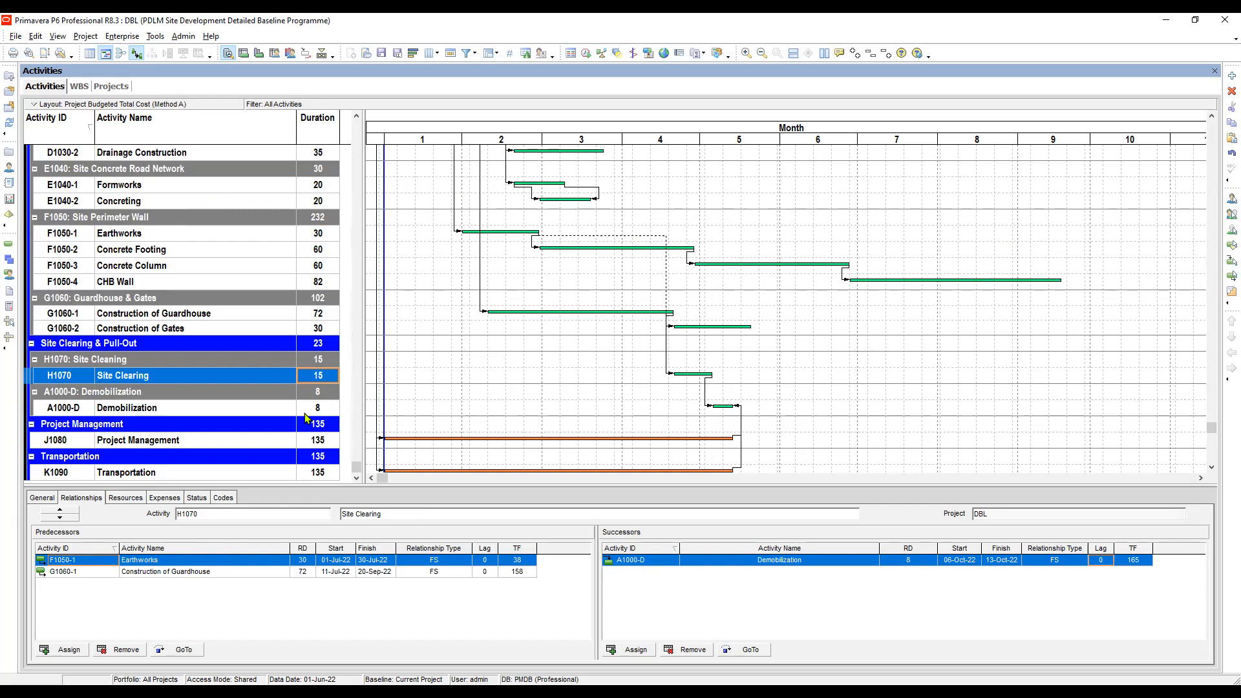
click(325, 408)
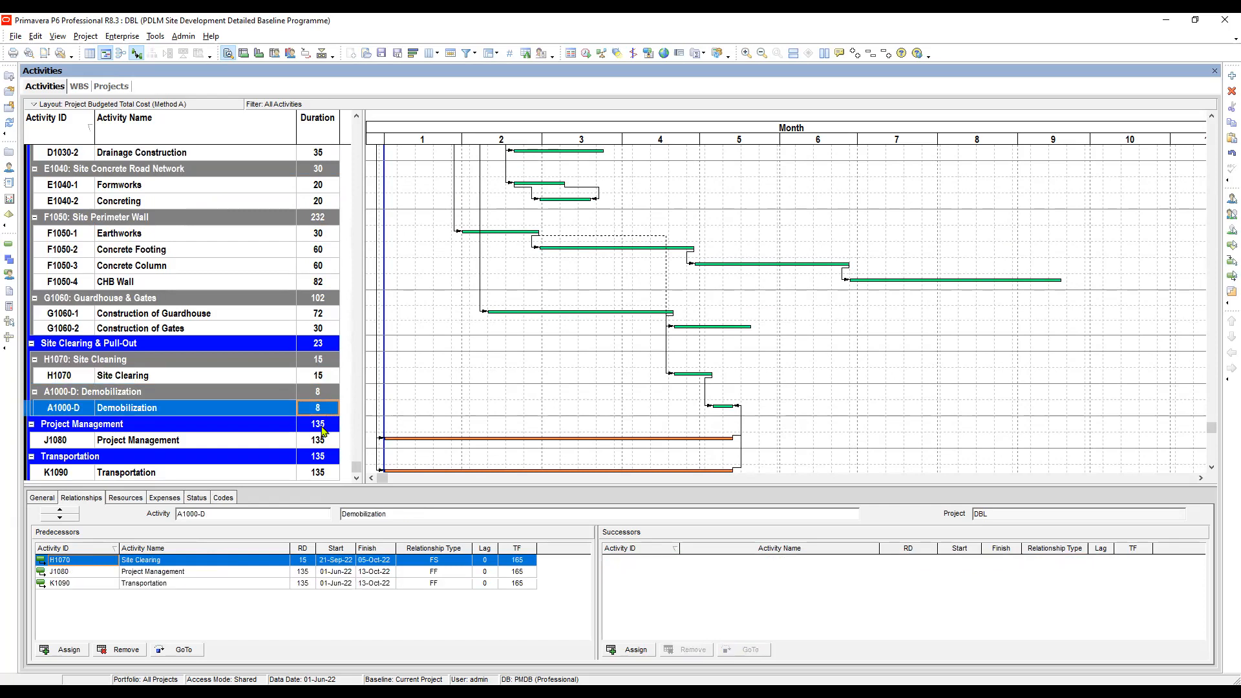
click(318, 439)
click(317, 408)
click(319, 442)
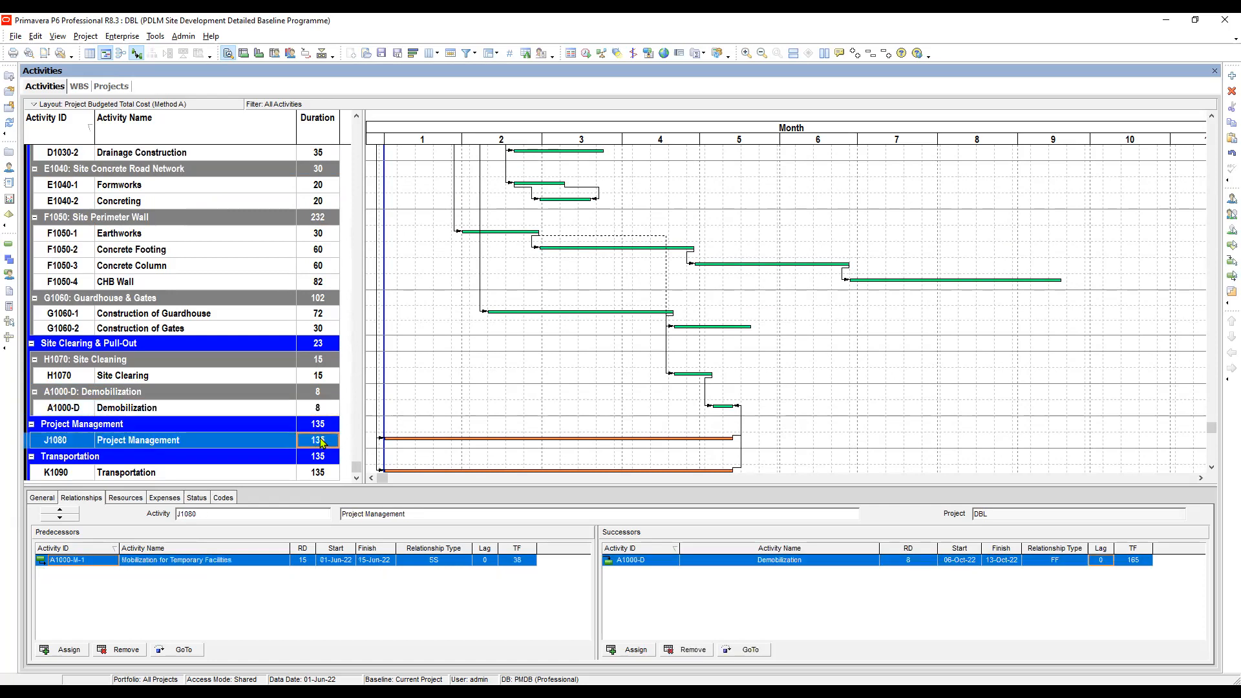
click(323, 412)
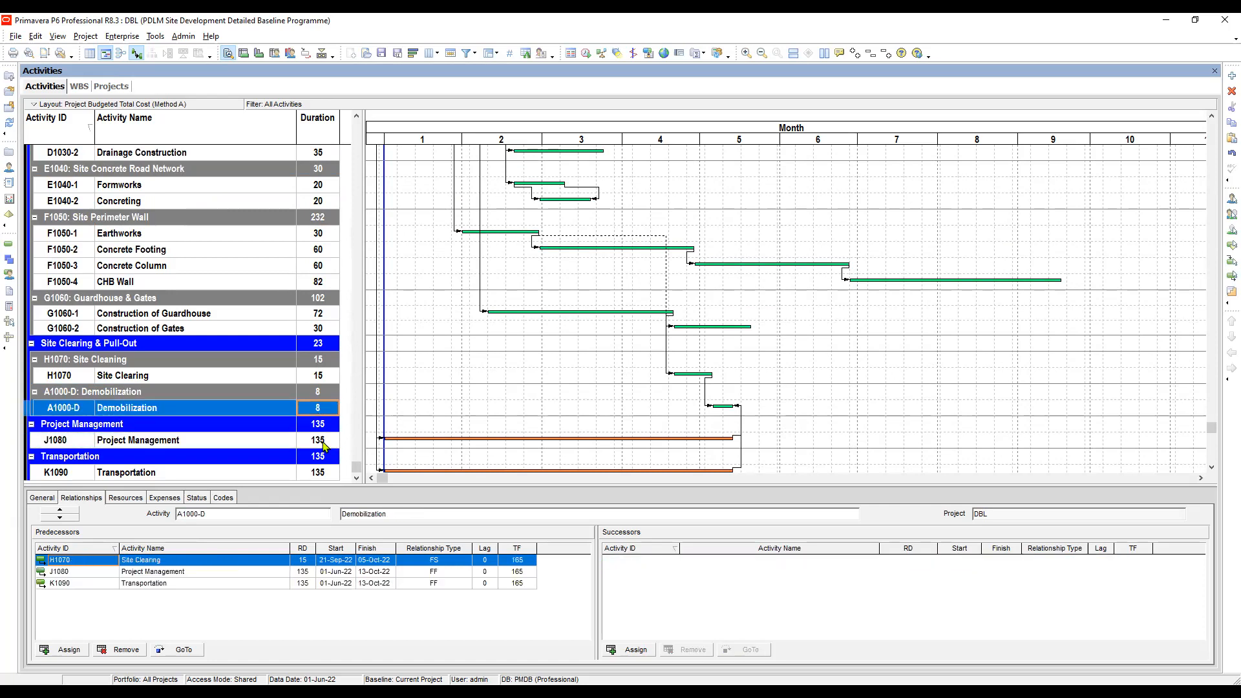
click(324, 441)
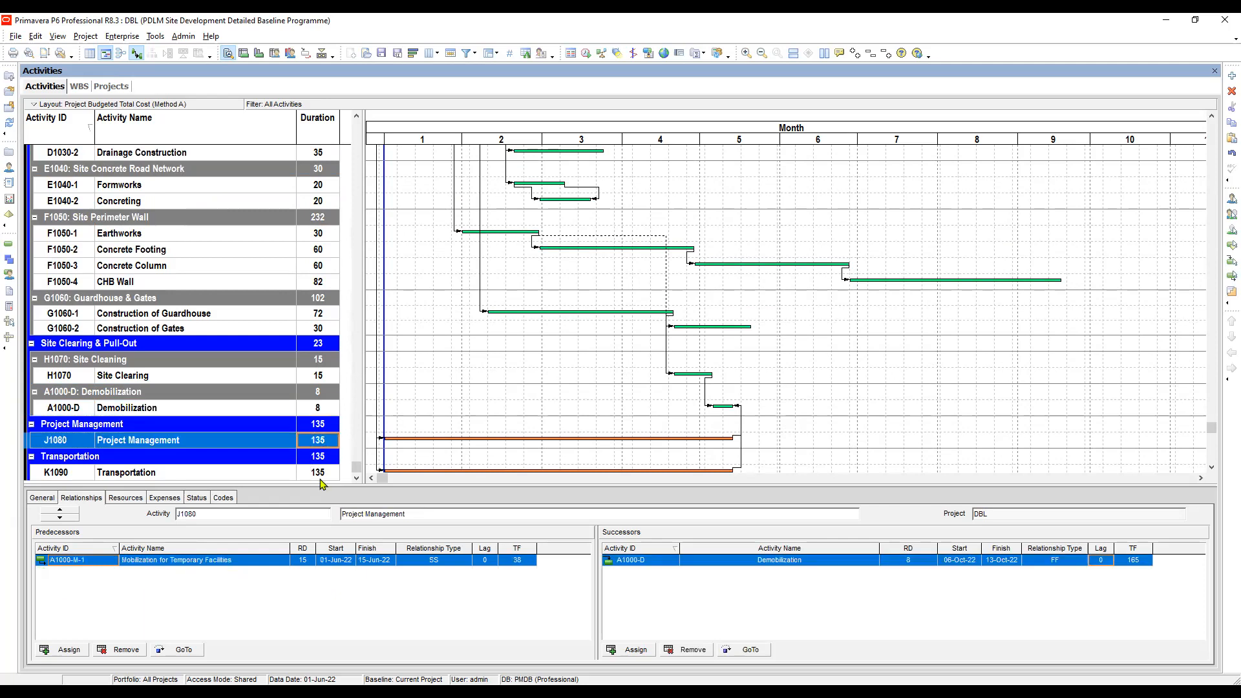
drag(324, 487, 324, 526)
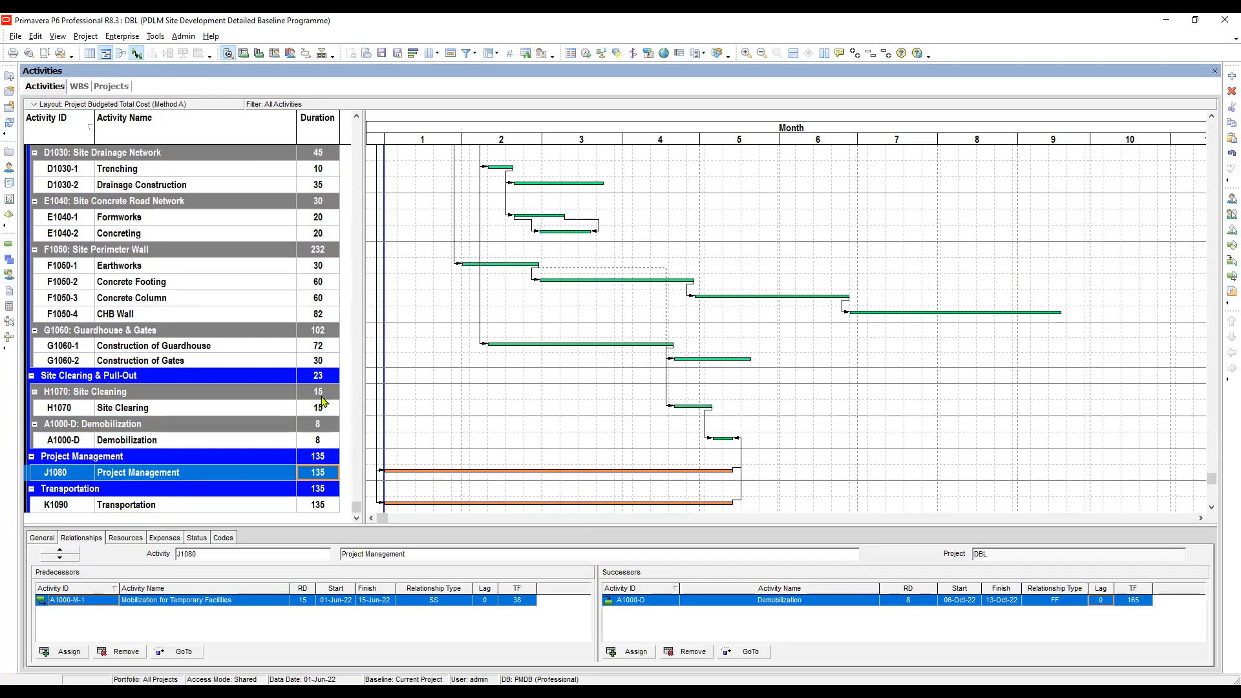
click(317, 504)
click(317, 452)
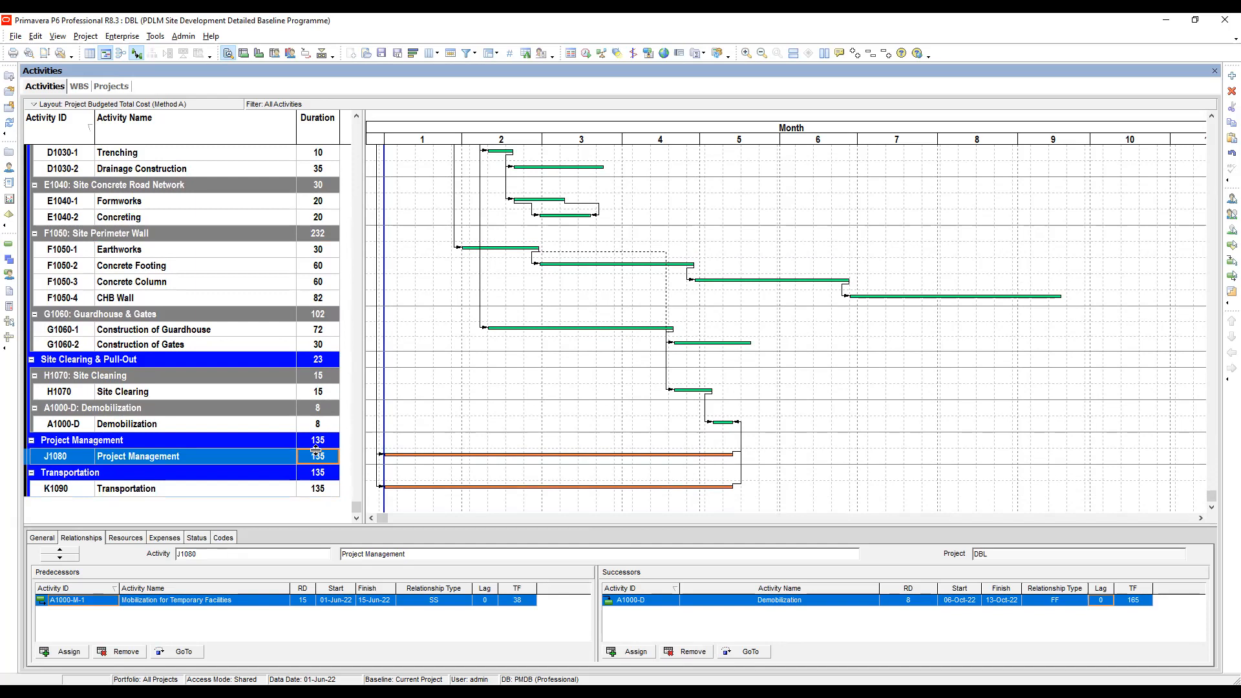
click(318, 490)
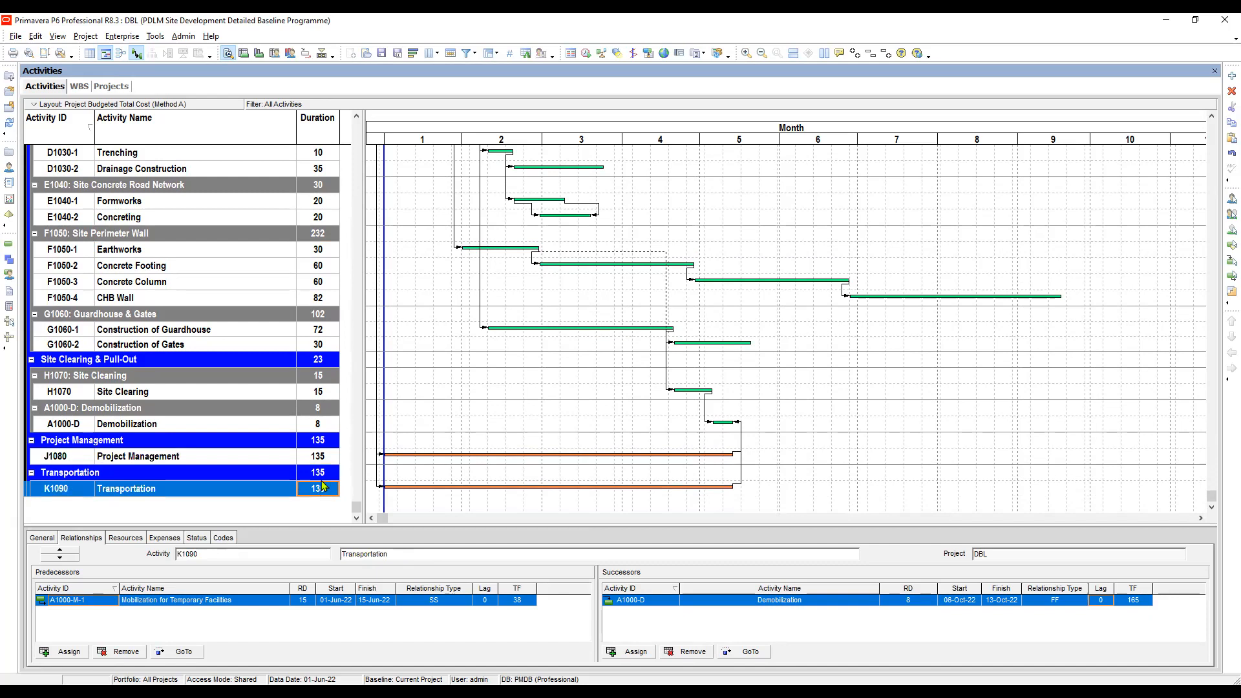
click(320, 457)
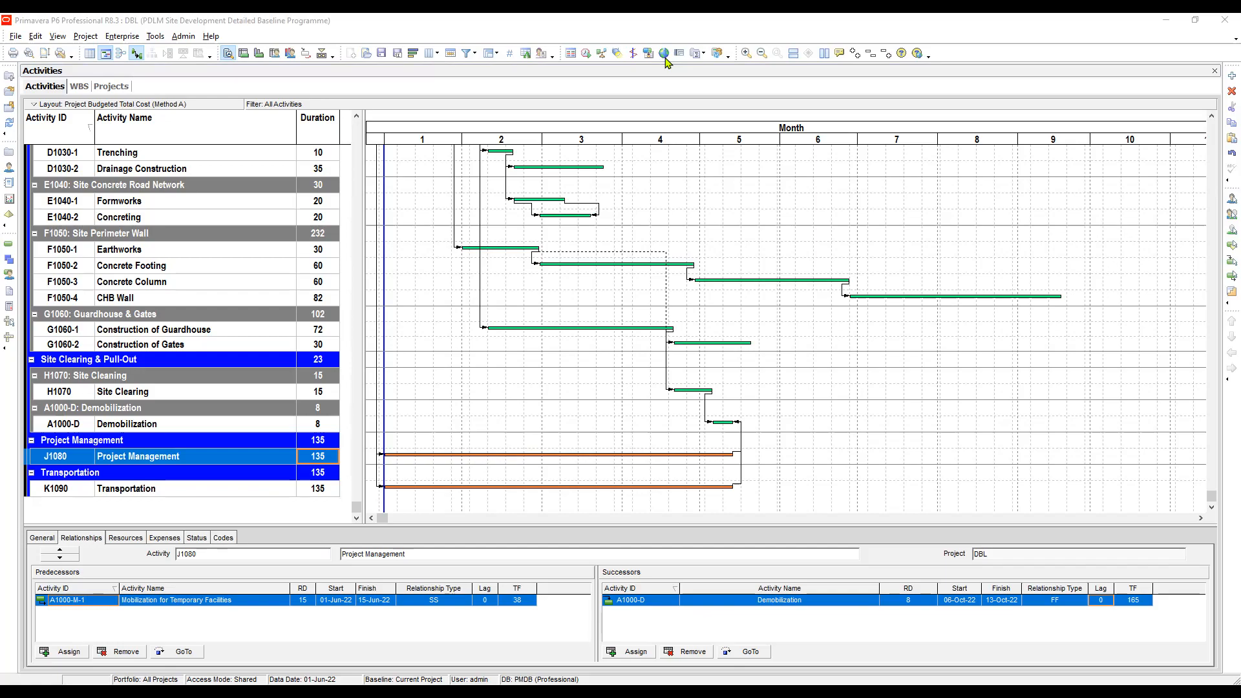
key(alt+Tab)
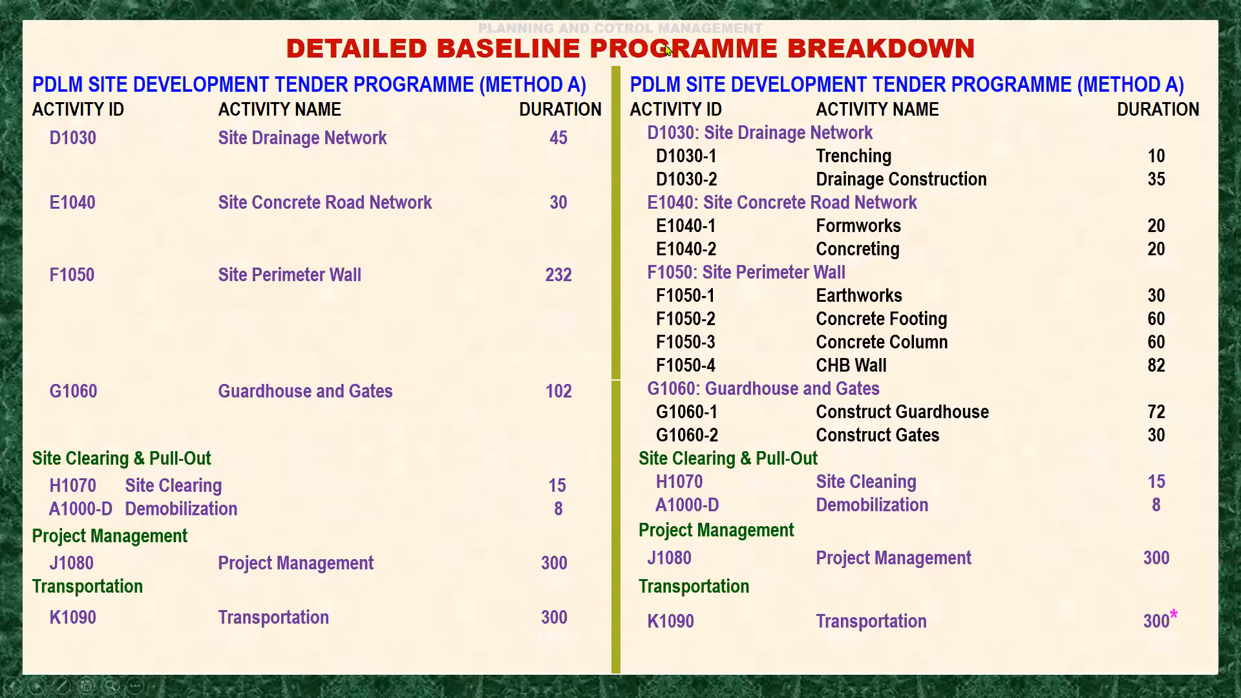